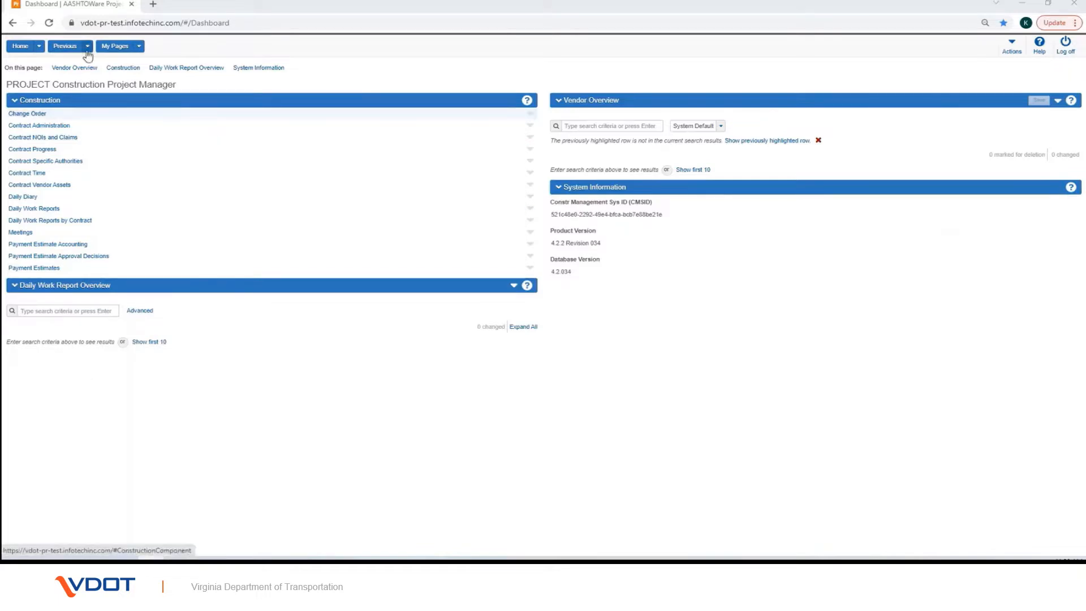
{"action": "left_click", "coordinate": [39, 46]}
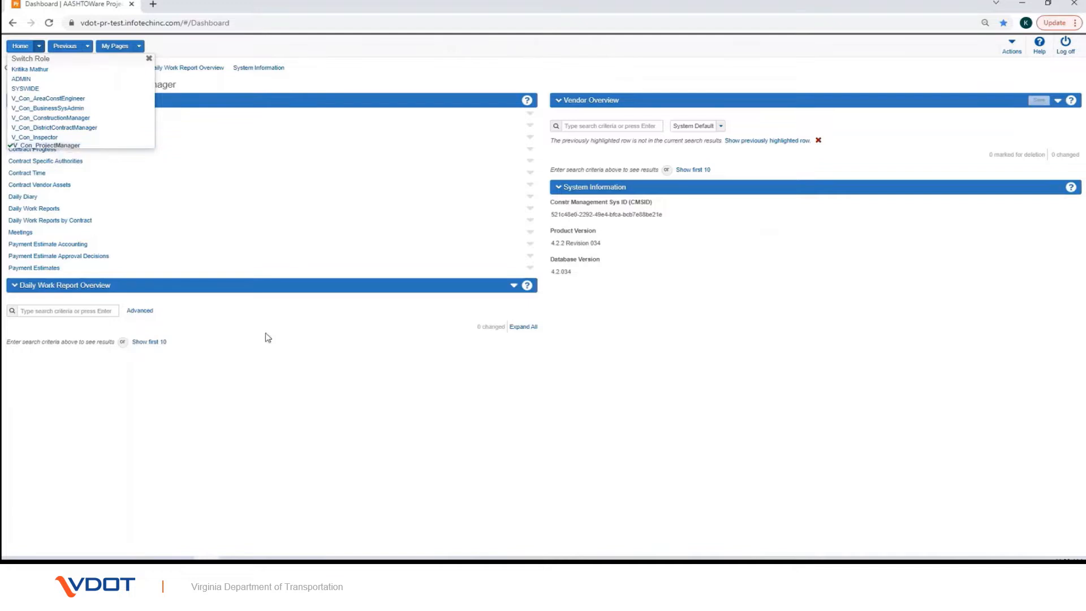
{"action": "left_click", "coordinate": [313, 420]}
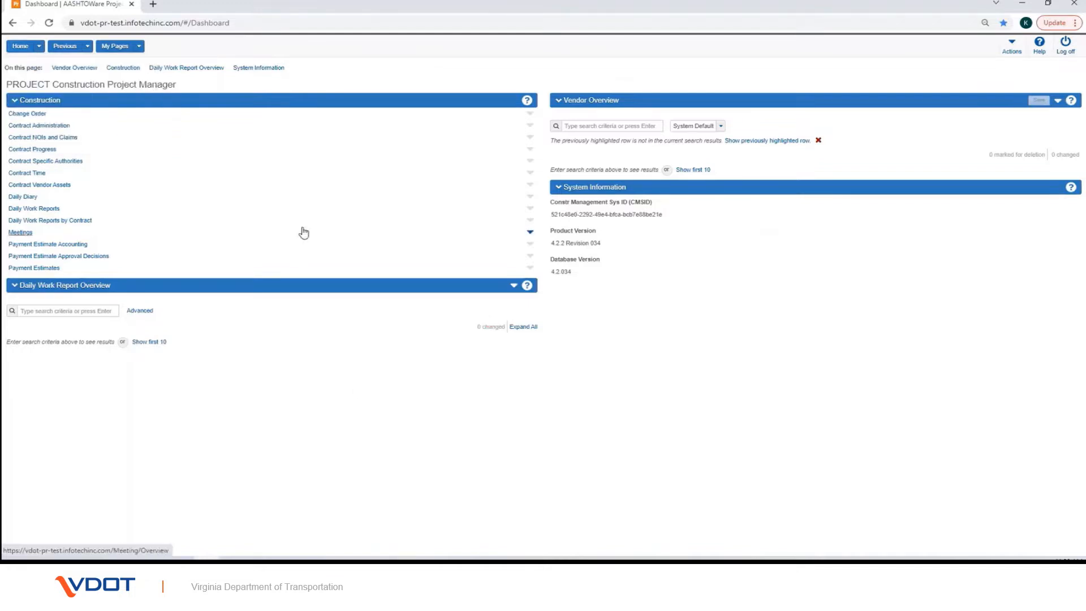
{"action": "left_click", "coordinate": [62, 125]}
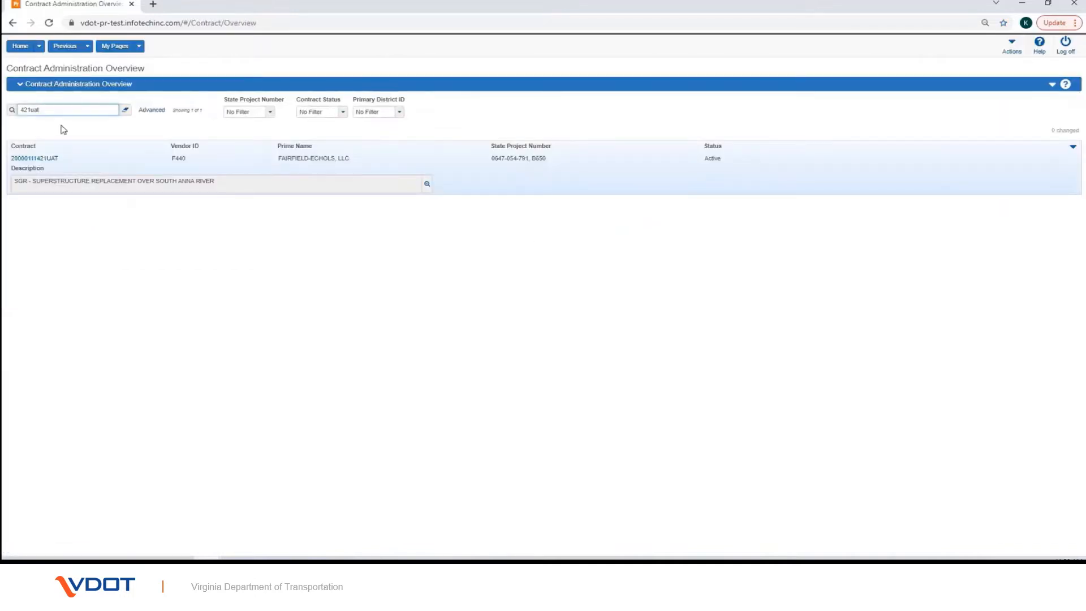
{"action": "left_click", "coordinate": [62, 107]}
{"action": "left_click", "coordinate": [49, 158]}
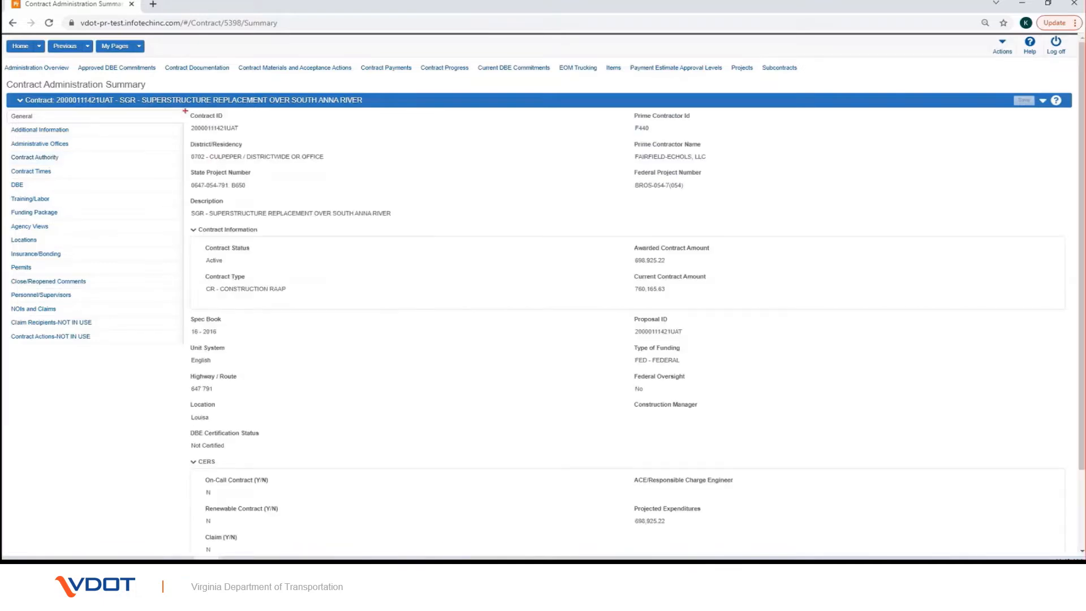
Step: Review the contract's general details, including the Contract ID, and view its Additional Information
{"action": "left_click_drag", "start_coordinate": [185, 111], "coordinate": [251, 134]}
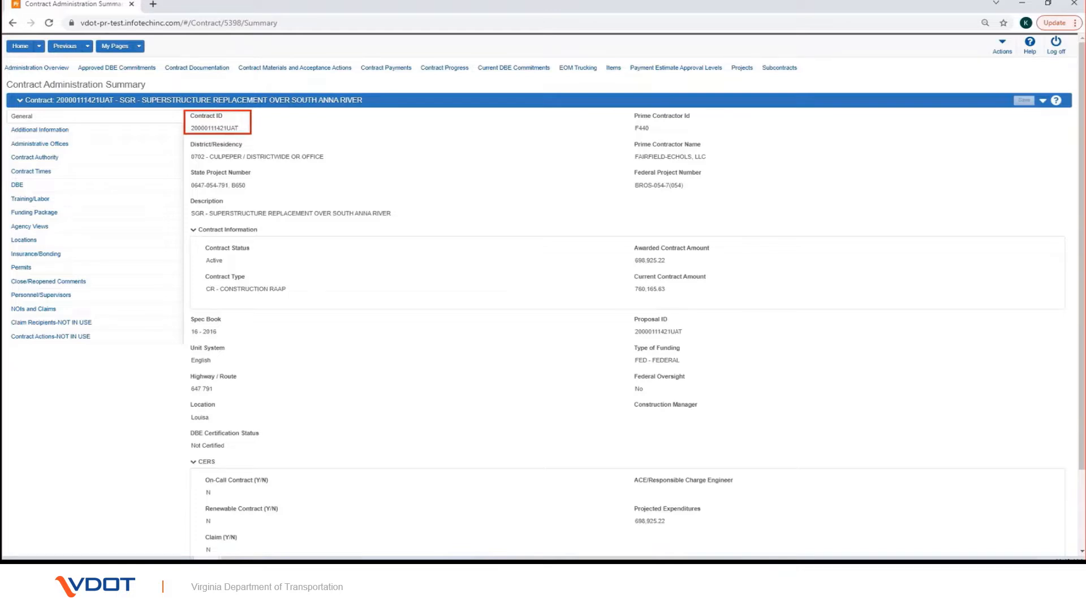
{"action": "key", "text": "Escape"}
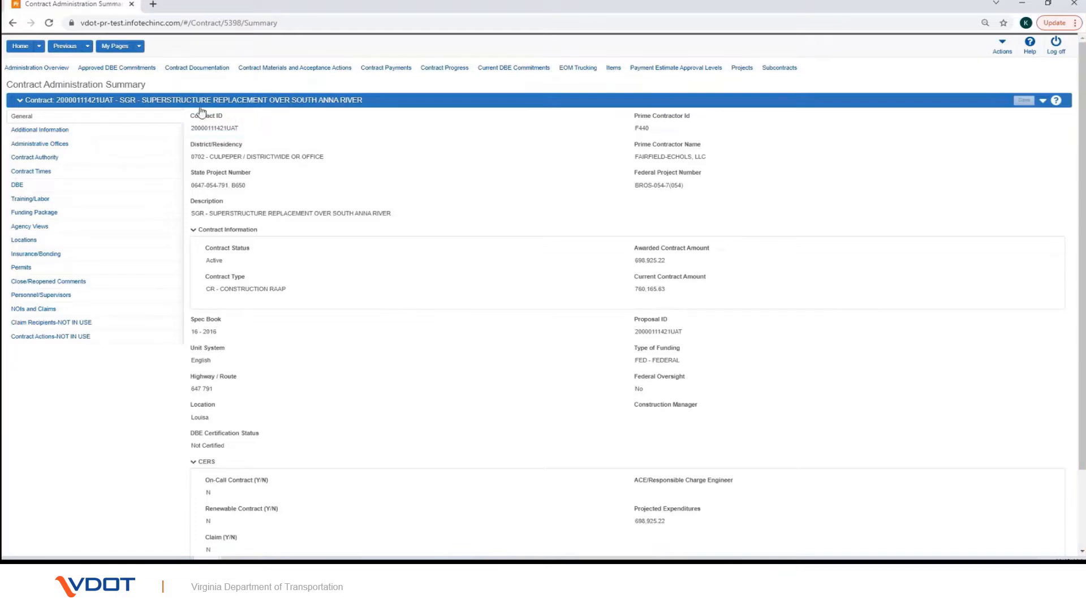
{"action": "key", "text": "ctrl+2"}
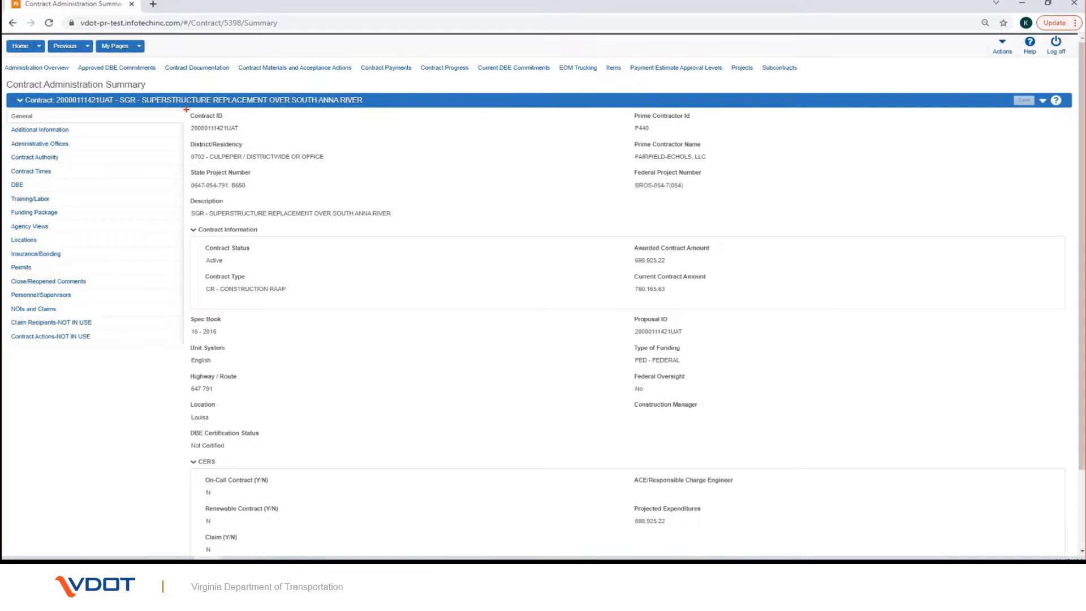
{"action": "mouse_move", "coordinate": [186, 109]}
{"action": "left_mouse_down"}
{"action": "mouse_move", "coordinate": [383, 322]}
{"action": "mouse_move", "coordinate": [794, 544]}
{"action": "left_mouse_up"}
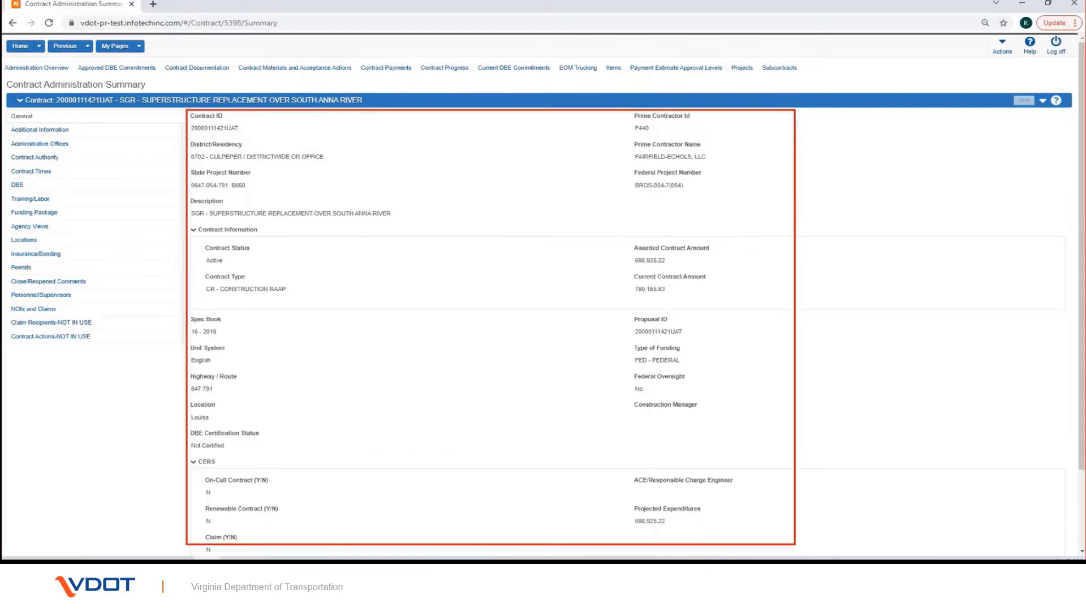
{"action": "key", "text": "Escape"}
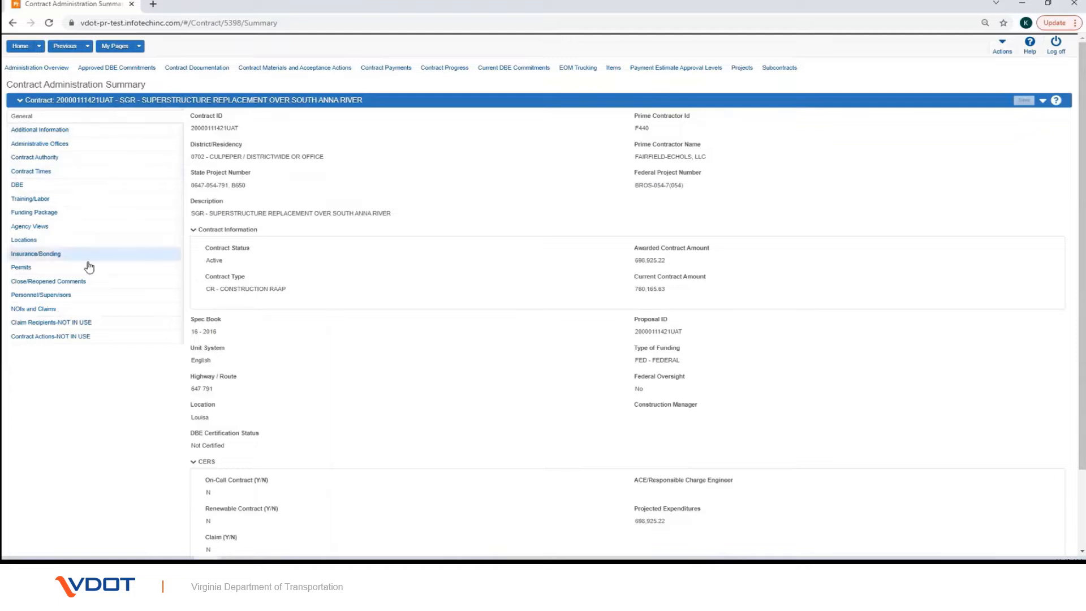
{"action": "left_click", "coordinate": [108, 132]}
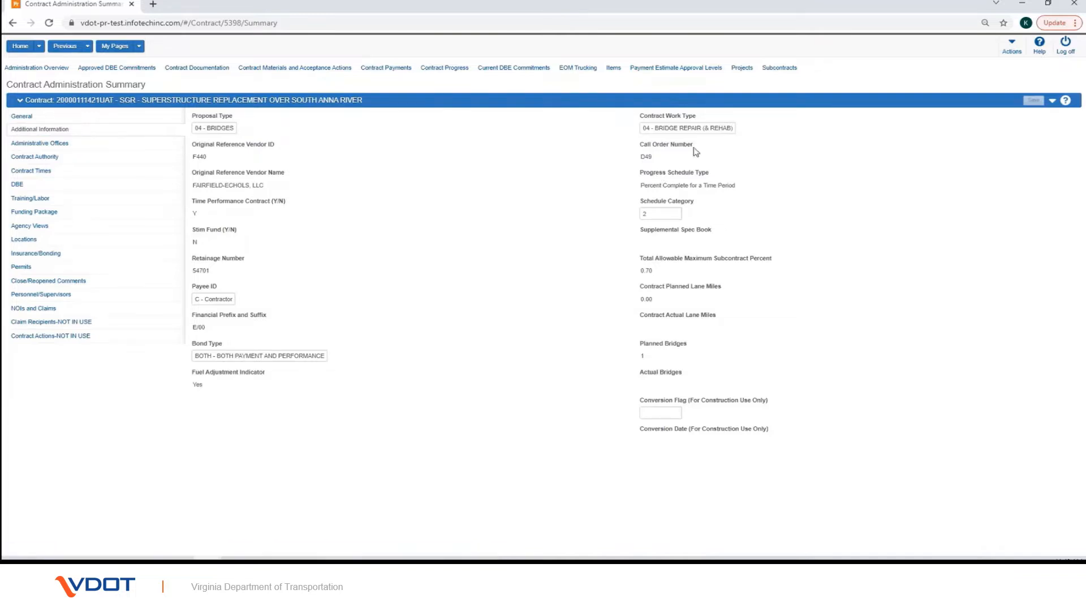
Step: View the summary of the contract's project UAT0111421B50 and the list of contract project items
{"action": "left_click", "coordinate": [742, 67]}
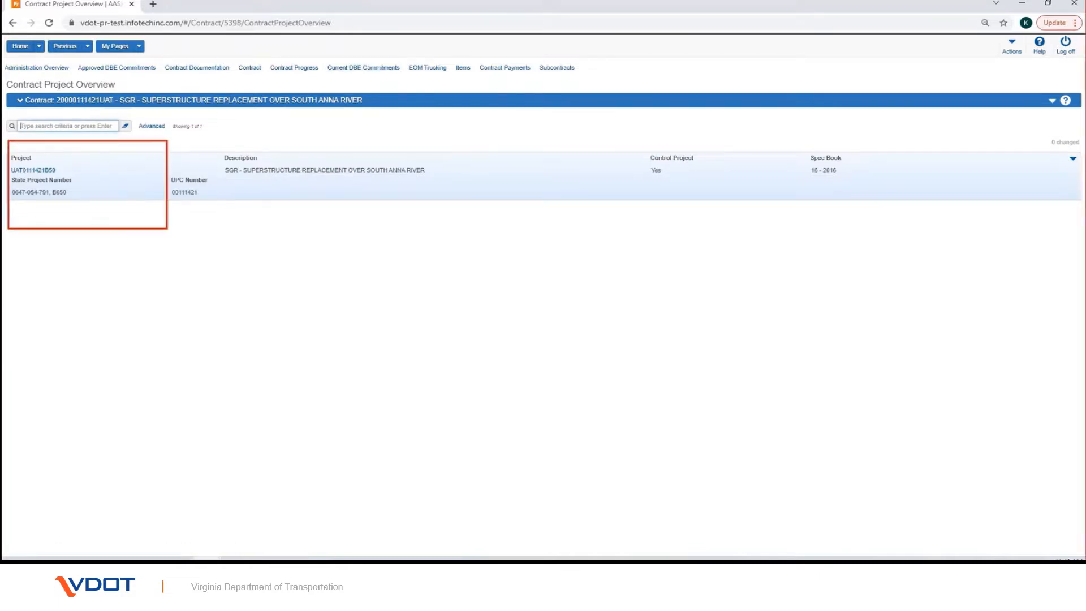
{"action": "left_click", "coordinate": [49, 171]}
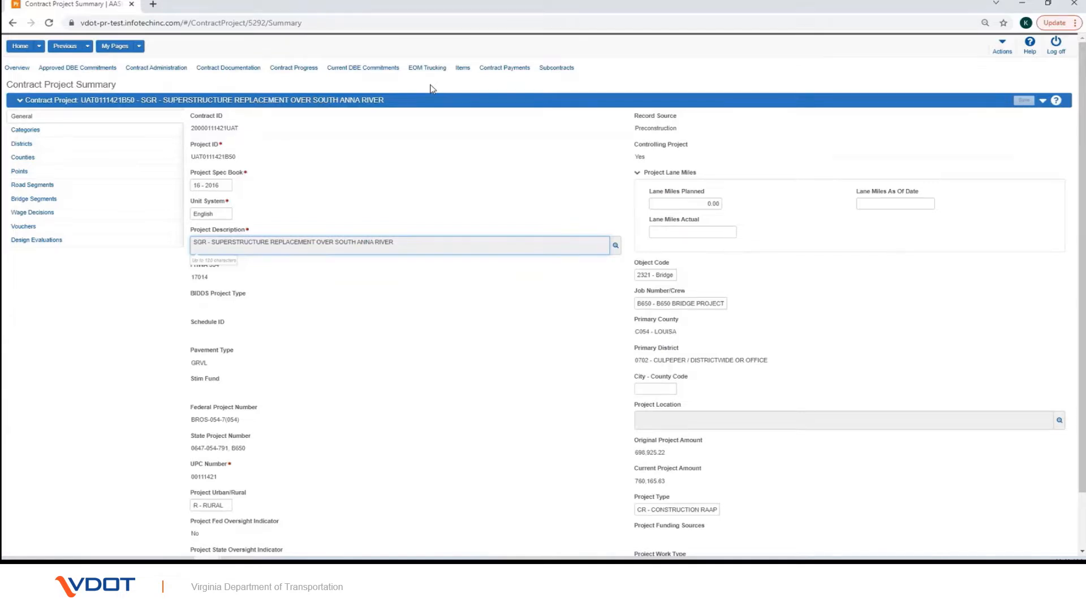
{"action": "left_click", "coordinate": [463, 68]}
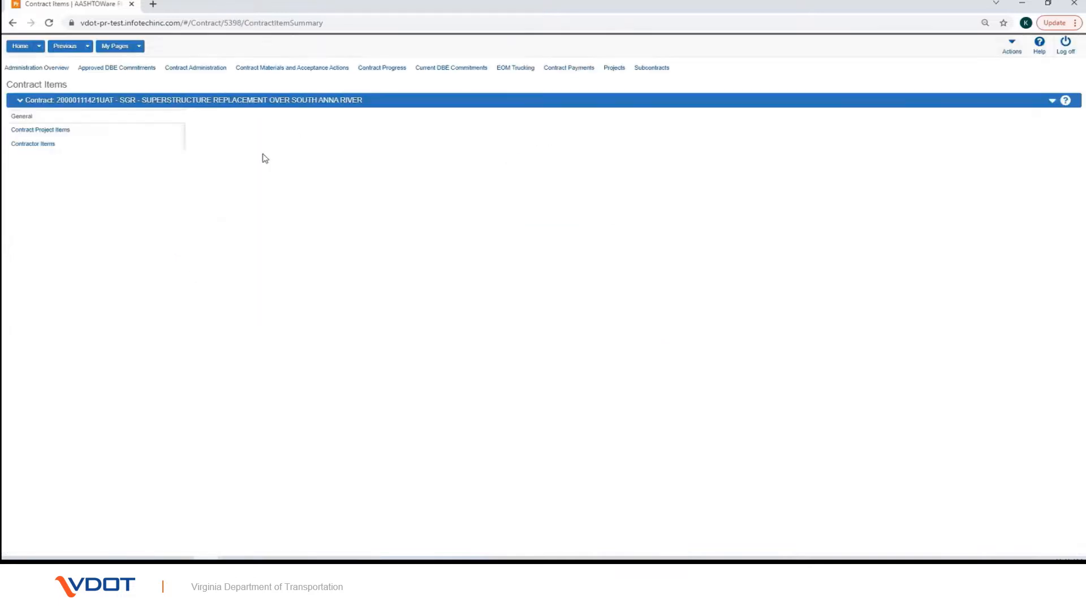
{"action": "left_click", "coordinate": [72, 131]}
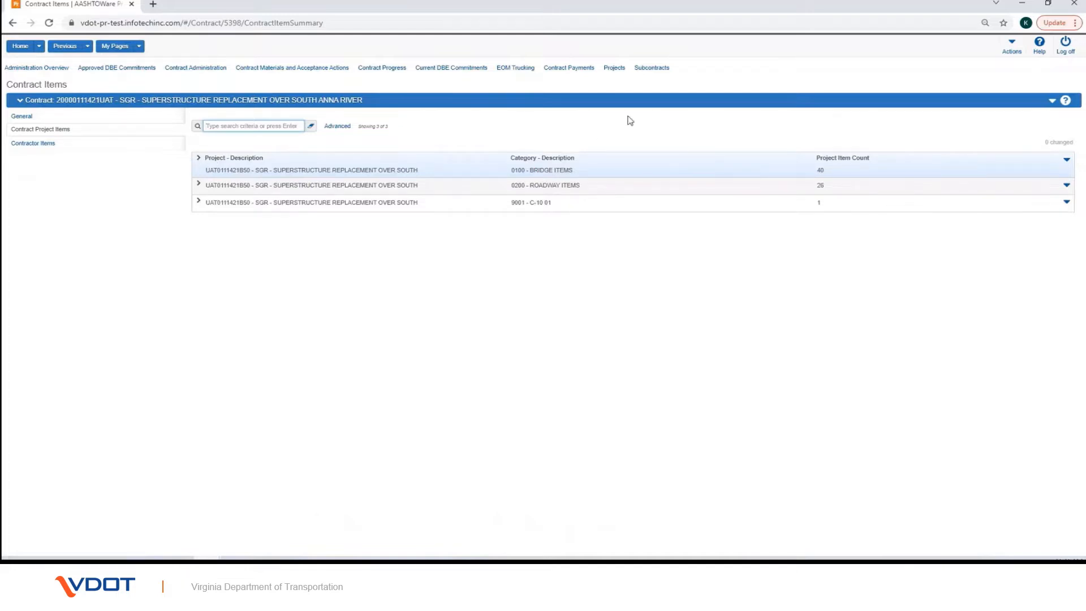
{"action": "left_click", "coordinate": [614, 68]}
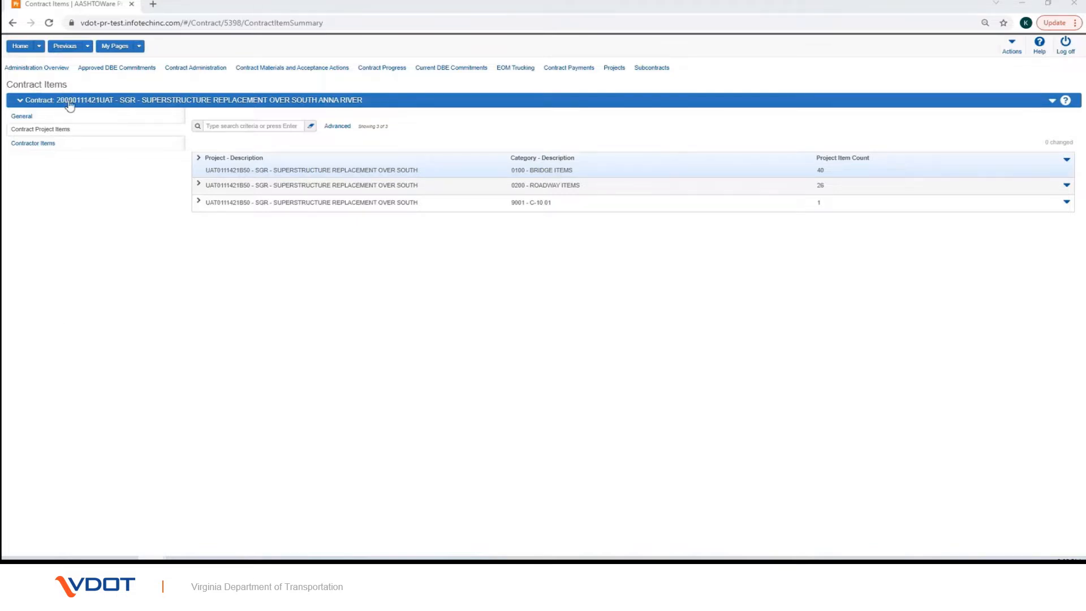
{"action": "left_click", "coordinate": [53, 72]}
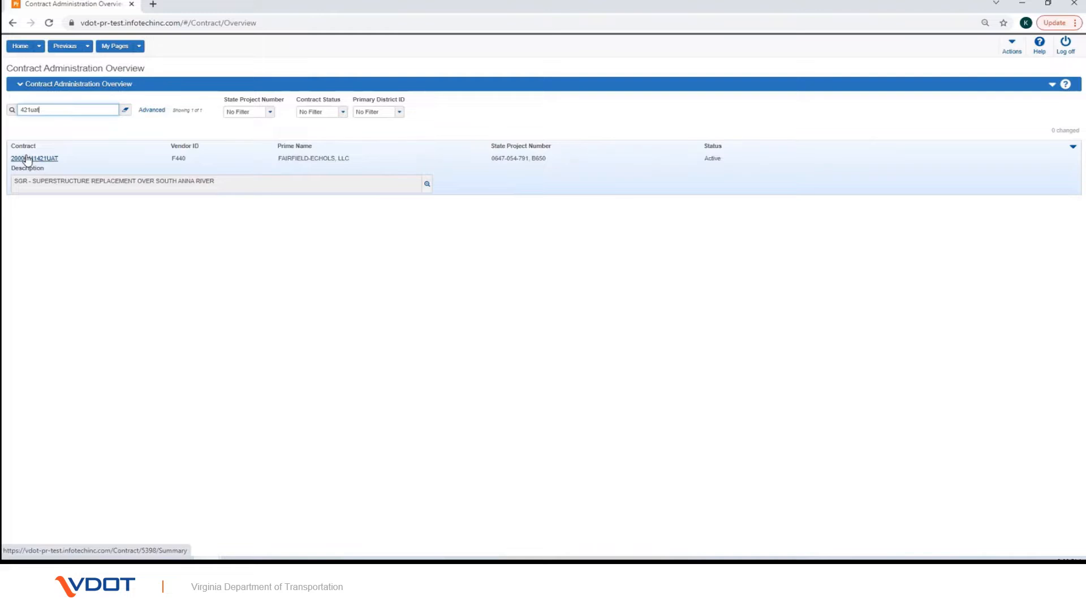
{"action": "left_click", "coordinate": [27, 159]}
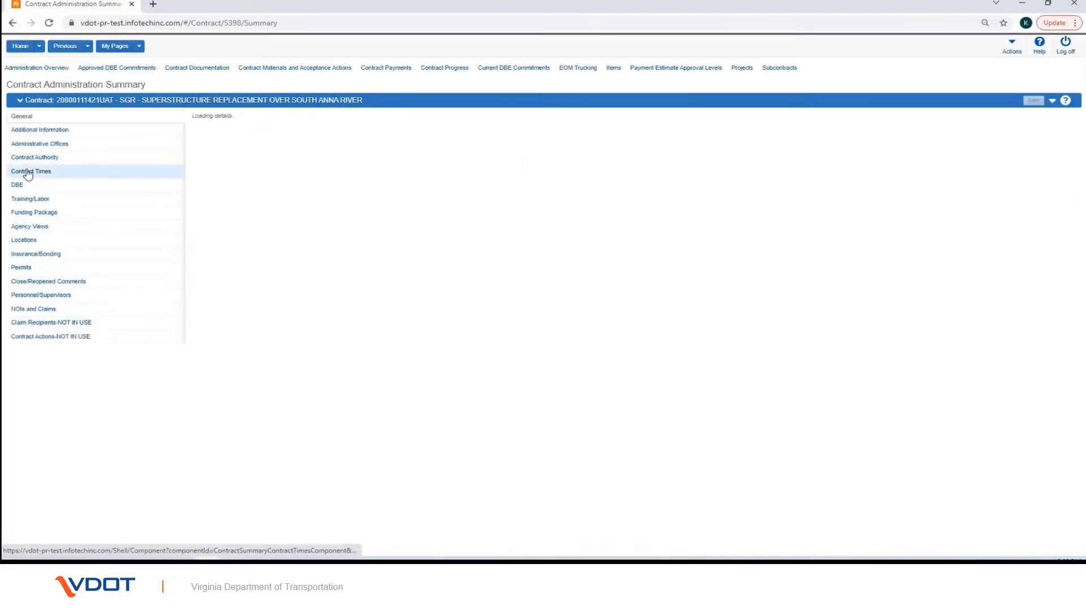
{"action": "left_click", "coordinate": [28, 172]}
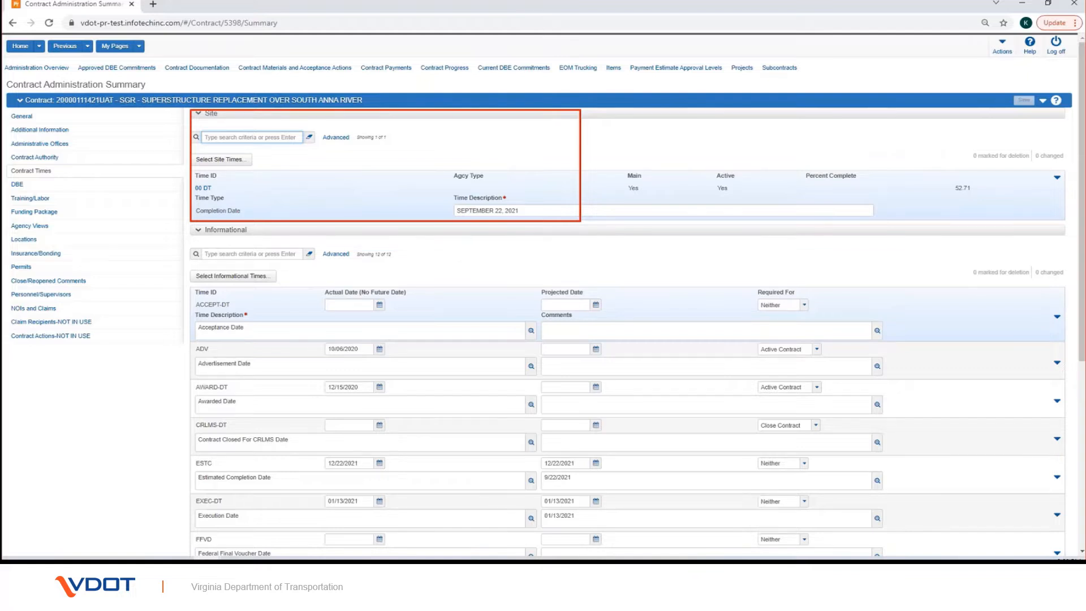
{"action": "left_click", "coordinate": [203, 188]}
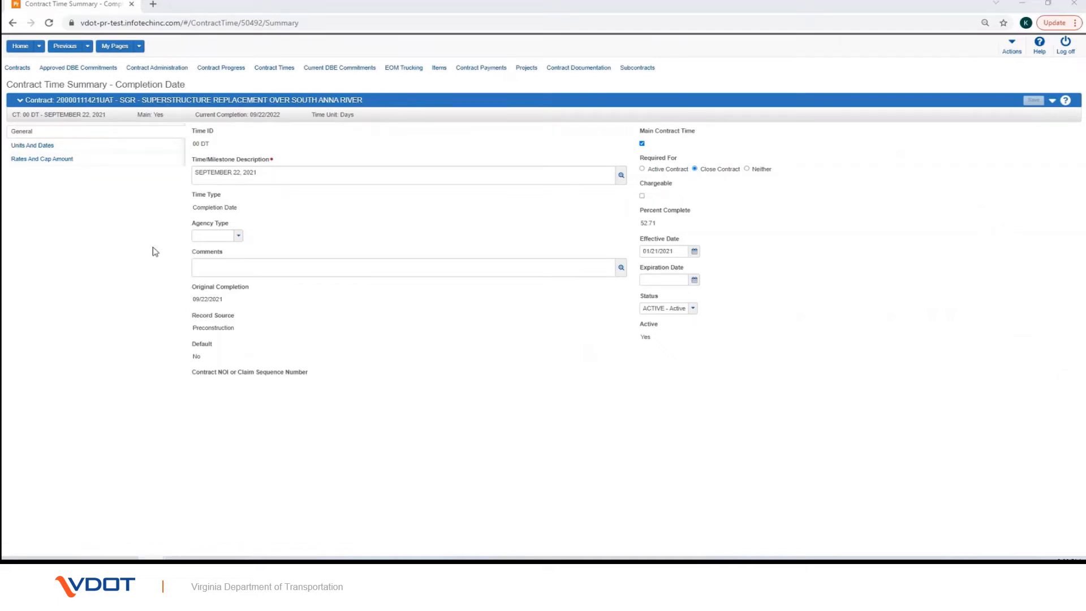
{"action": "left_click_drag", "start_coordinate": [178, 276], "coordinate": [267, 308]}
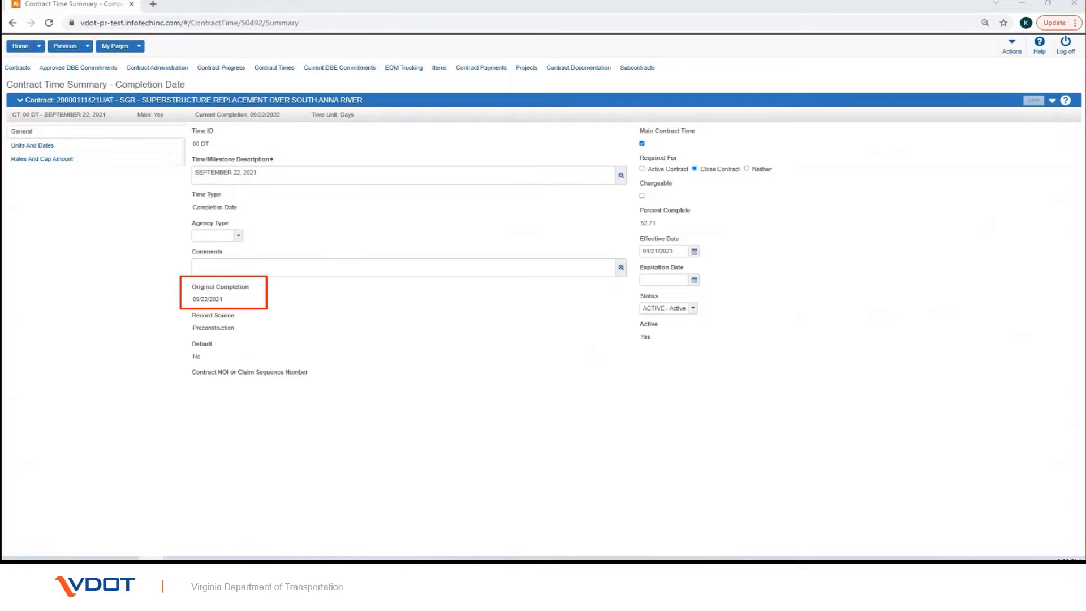
{"action": "key", "text": "Escape"}
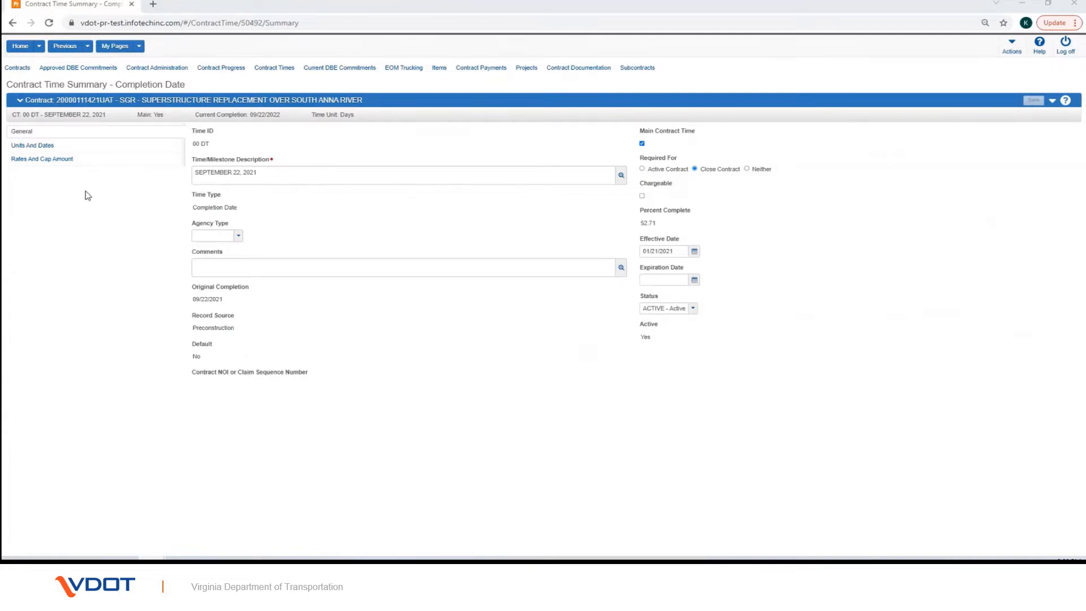
Step: Examine the Units And Dates of the 00 DT contract time, covering the completion dates and time unit
{"action": "left_click", "coordinate": [42, 148]}
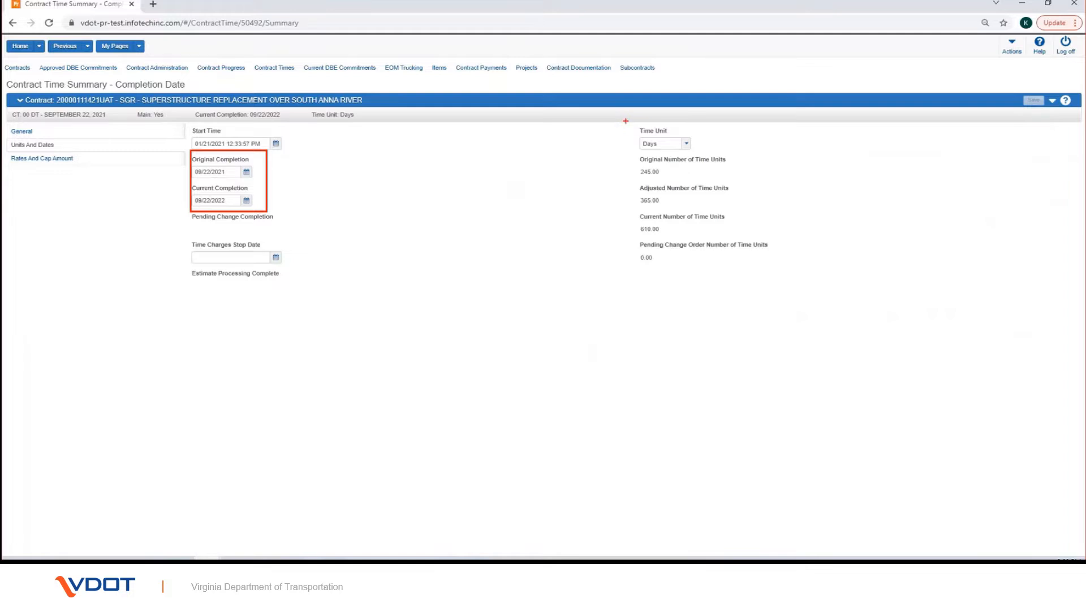
{"action": "left_click_drag", "start_coordinate": [626, 120], "coordinate": [713, 154]}
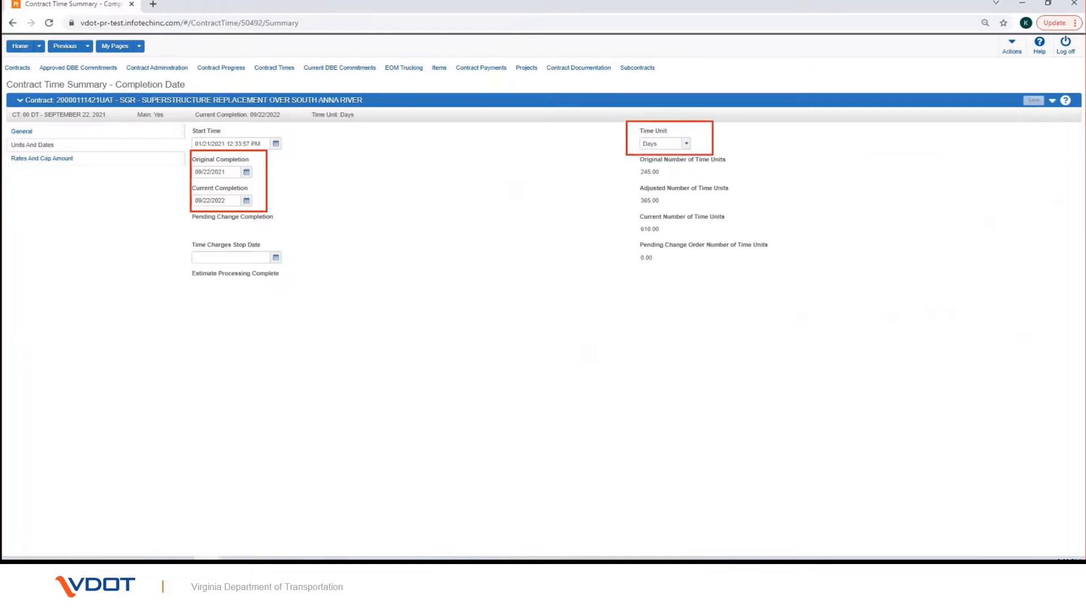
{"action": "left_click_drag", "start_coordinate": [1010, 90], "coordinate": [1046, 116]}
{"action": "key", "text": "Escape"}
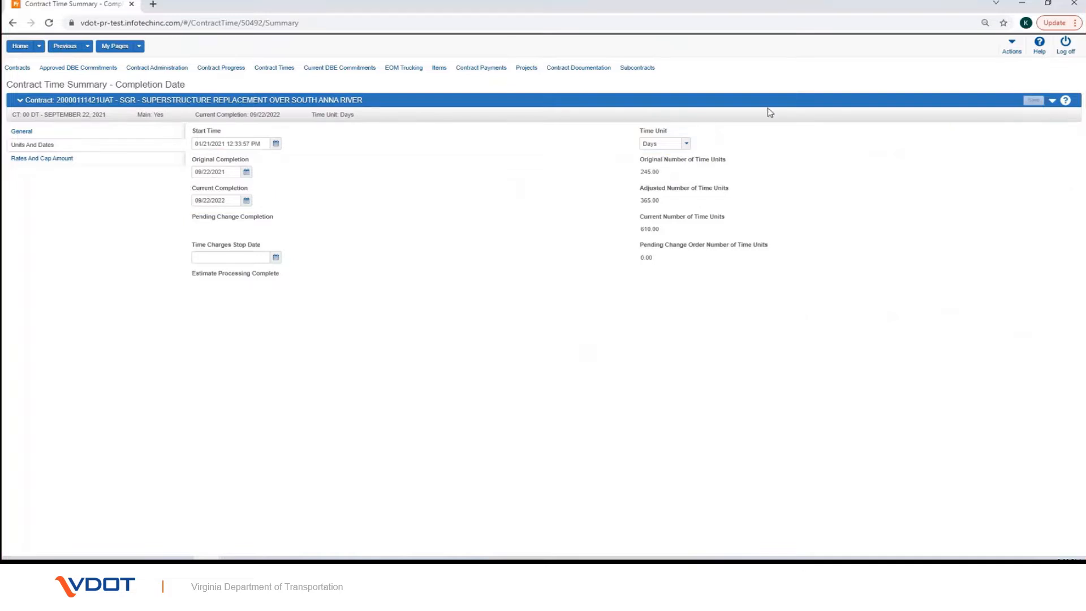
Step: Examine the liquidated damages rate, time unit options and cap amount of the 00 DT contract time
{"action": "left_click", "coordinate": [47, 161]}
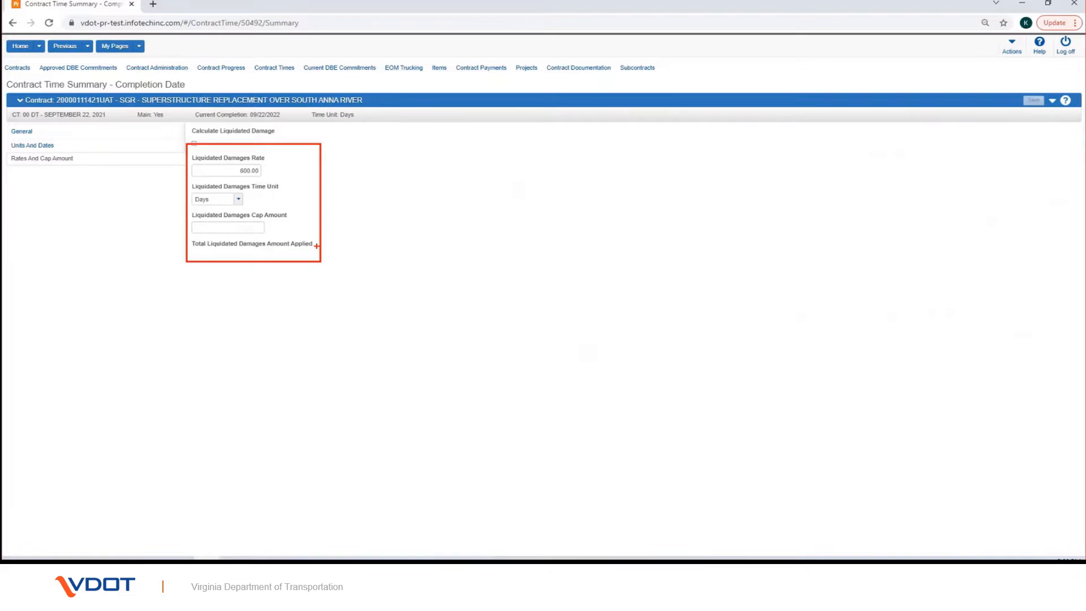
{"action": "left_click", "coordinate": [240, 199]}
{"action": "left_click", "coordinate": [241, 201]}
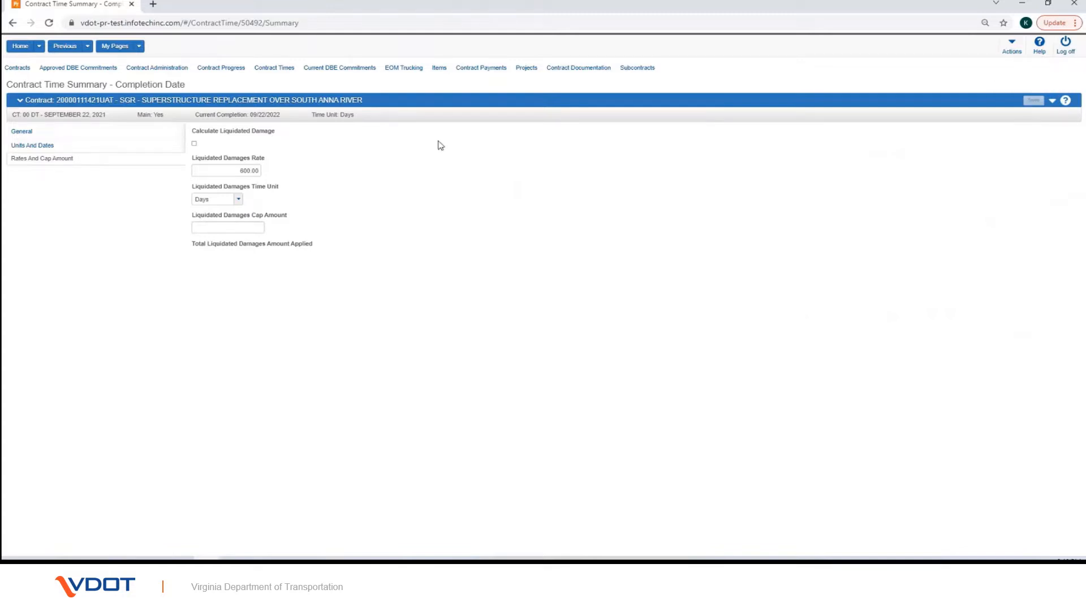
Step: Return to the contract's Contract Times and review the dates listed under Informational
{"action": "left_click", "coordinate": [66, 47]}
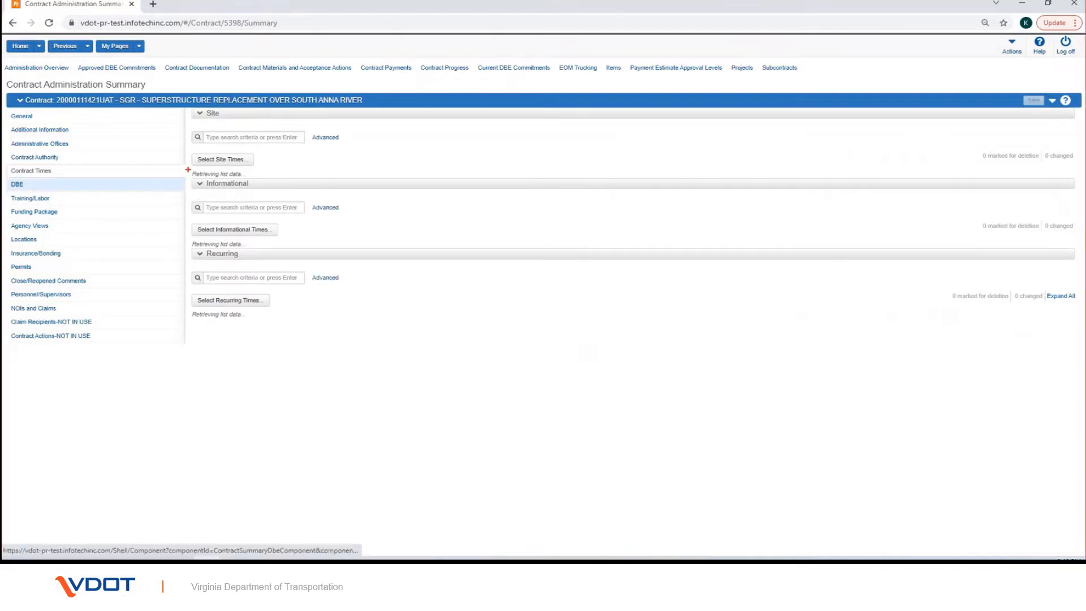
{"action": "mouse_move", "coordinate": [187, 170]}
{"action": "left_mouse_down"}
{"action": "mouse_move", "coordinate": [310, 270]}
{"action": "mouse_move", "coordinate": [420, 331]}
{"action": "left_mouse_up"}
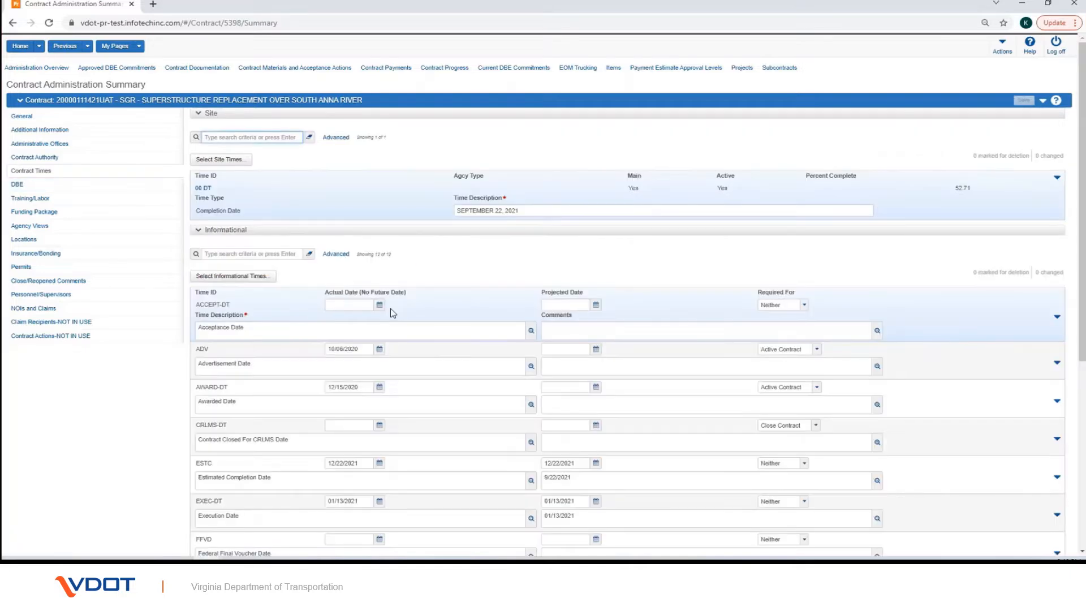
{"action": "scroll", "coordinate": [312, 368], "scroll_direction": "down", "scroll_amount": 3}
{"action": "scroll", "coordinate": [312, 369], "scroll_direction": "down", "scroll_amount": 1}
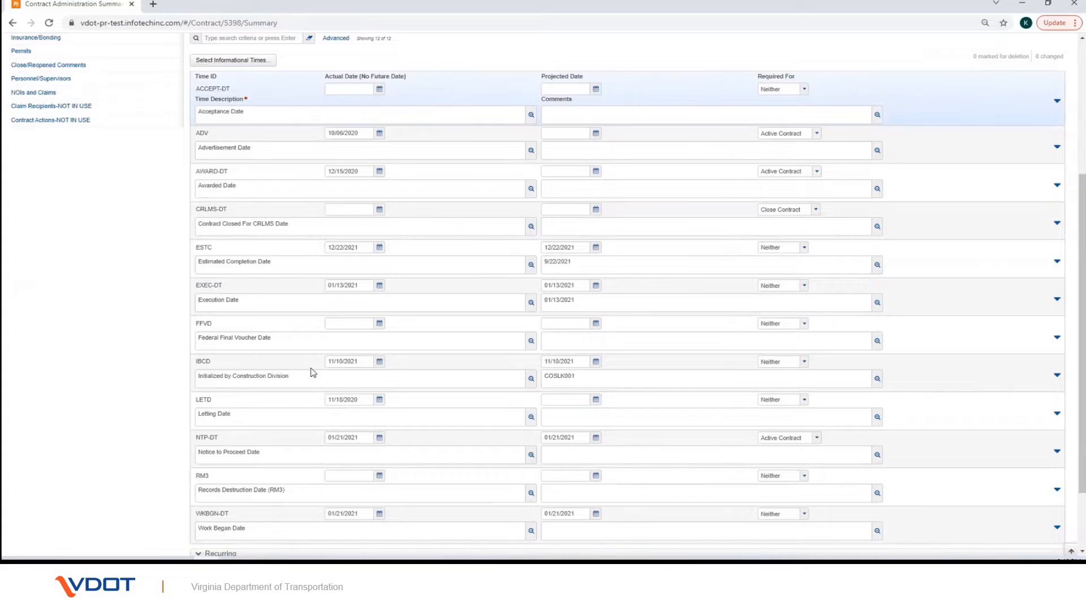
{"action": "scroll", "coordinate": [312, 372], "scroll_direction": "down", "scroll_amount": 2}
{"action": "scroll", "coordinate": [312, 369], "scroll_direction": "up", "scroll_amount": 1}
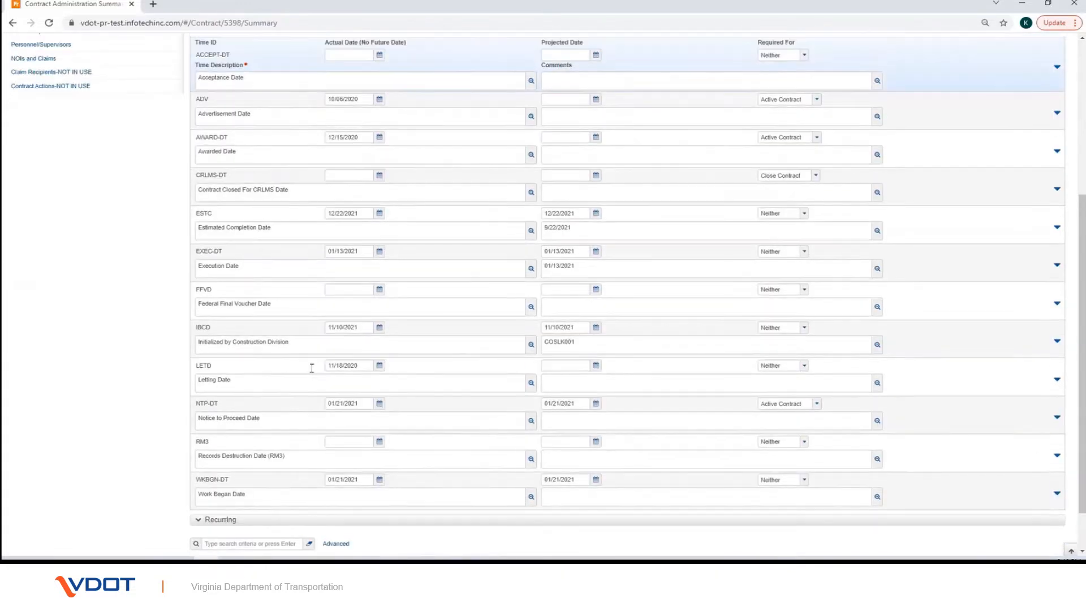
{"action": "scroll", "coordinate": [311, 368], "scroll_direction": "up", "scroll_amount": 1}
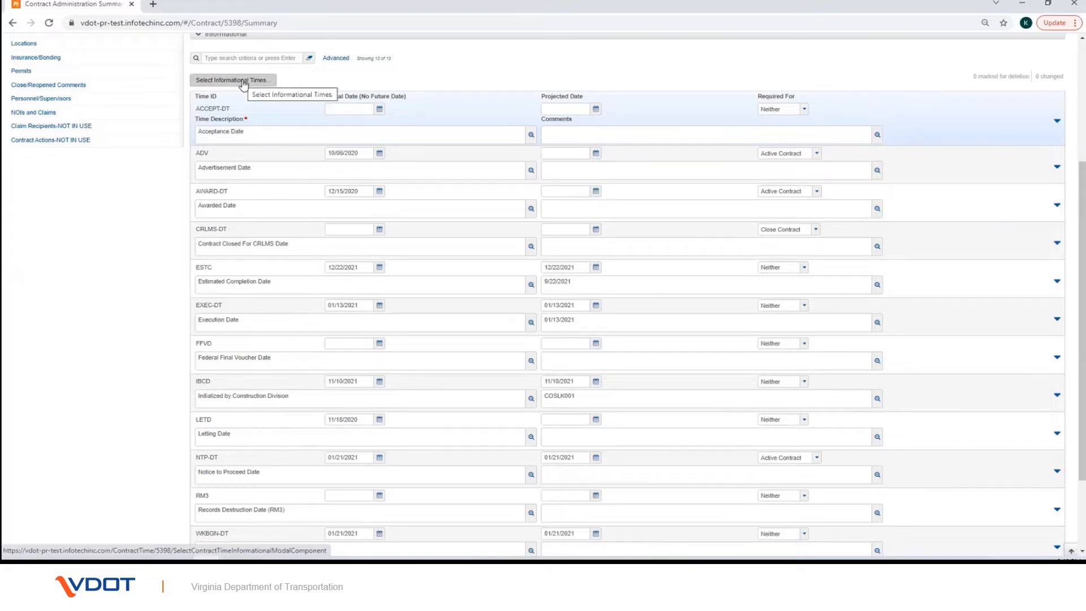
{"action": "scroll", "coordinate": [243, 83], "scroll_direction": "up", "scroll_amount": 1}
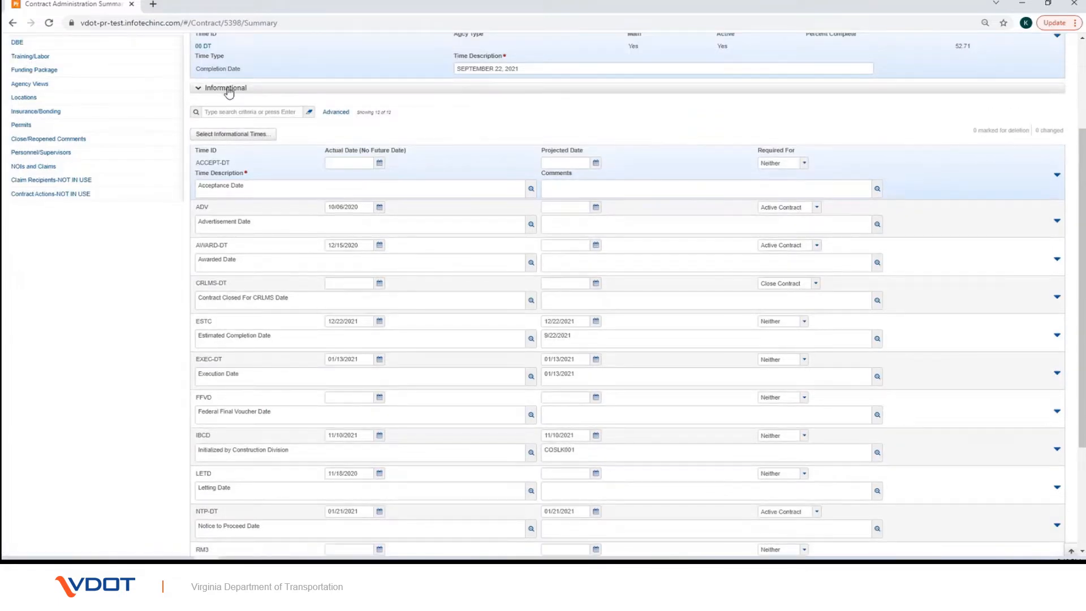
Step: Add the informational times BEGD (Work begin date) and BKDT (Contractor Bankruptcy Date) to the contract times
{"action": "left_click", "coordinate": [234, 136]}
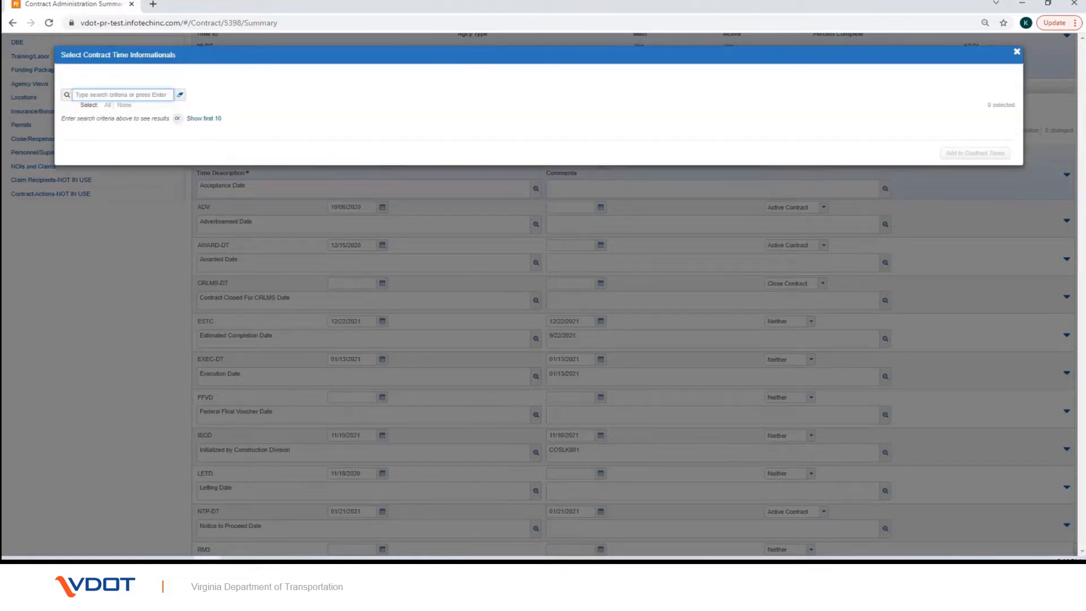
{"action": "left_click", "coordinate": [208, 119]}
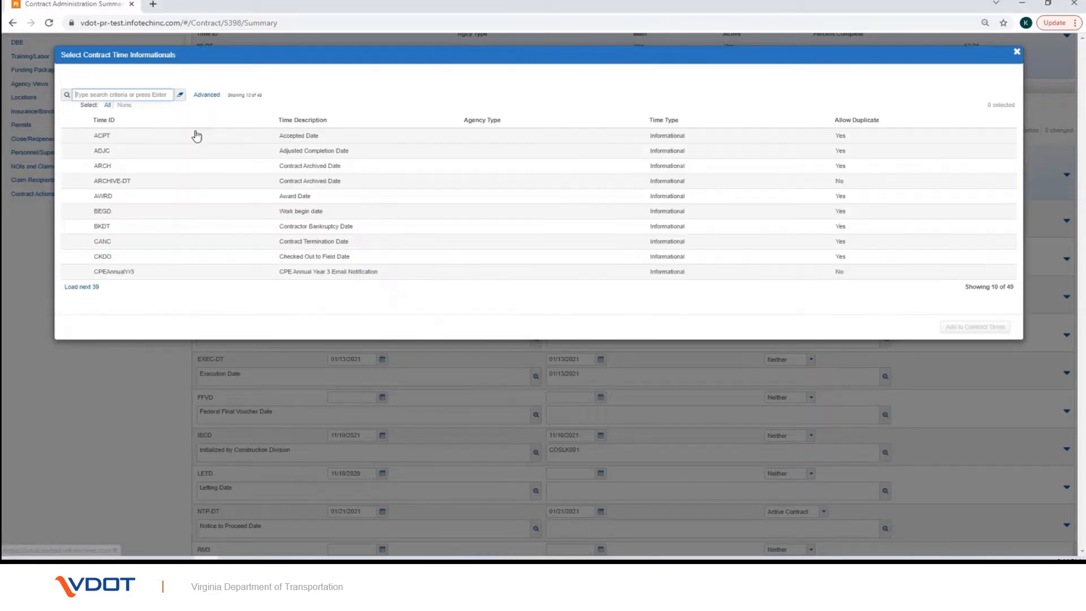
{"action": "left_click", "coordinate": [116, 138]}
{"action": "left_click", "coordinate": [117, 137]}
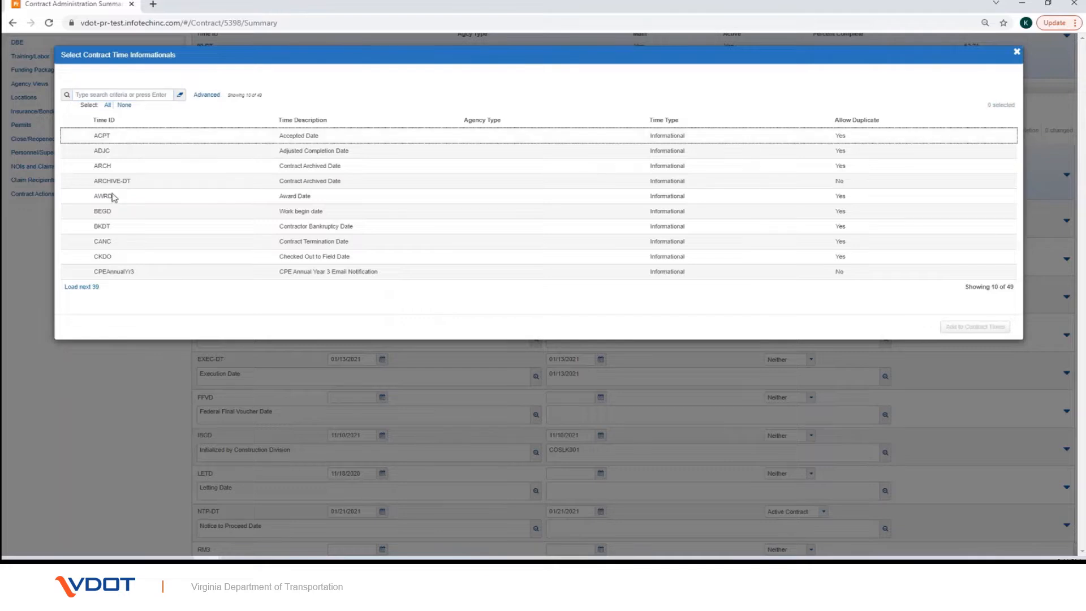
{"action": "left_click", "coordinate": [111, 229]}
{"action": "left_click", "coordinate": [116, 213]}
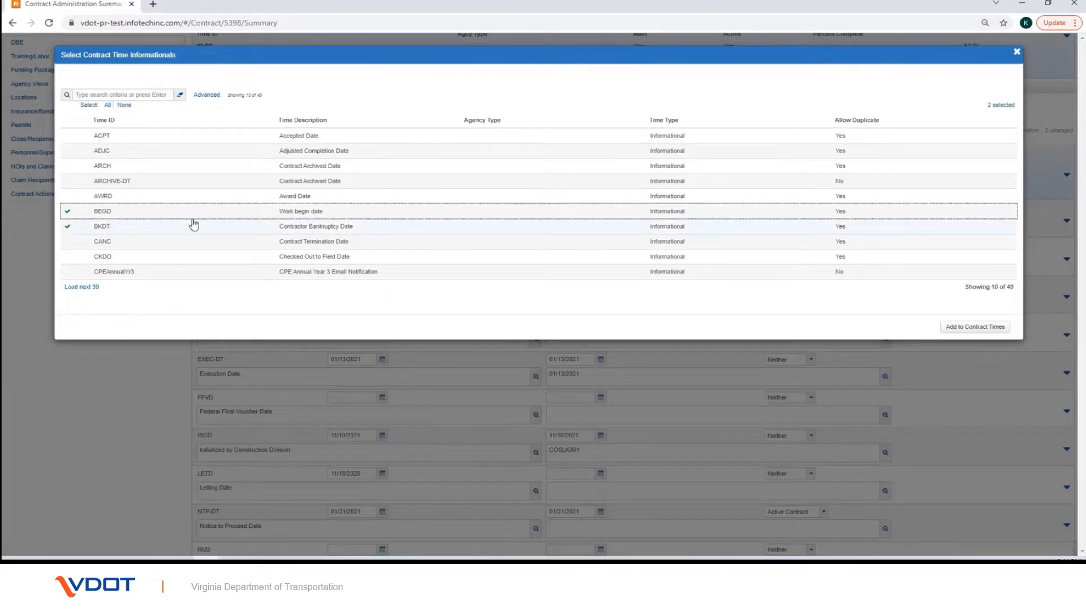
{"action": "left_click", "coordinate": [984, 328]}
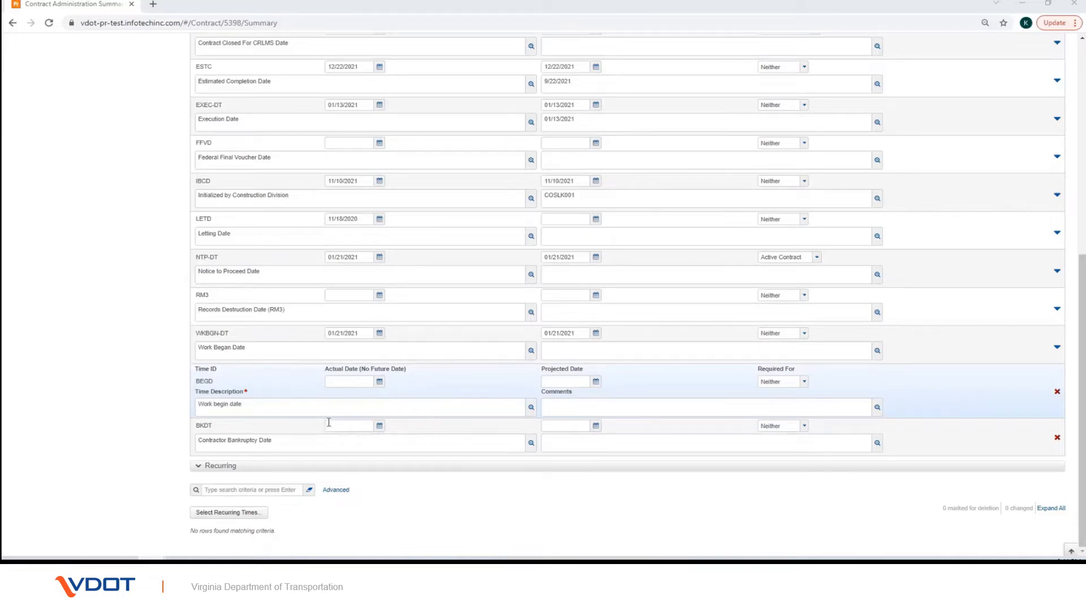
Step: Review the advertisement, award, execution, letting, notice to proceed and work began dates among the informational times
{"action": "scroll", "coordinate": [344, 380], "scroll_direction": "up", "scroll_amount": 3}
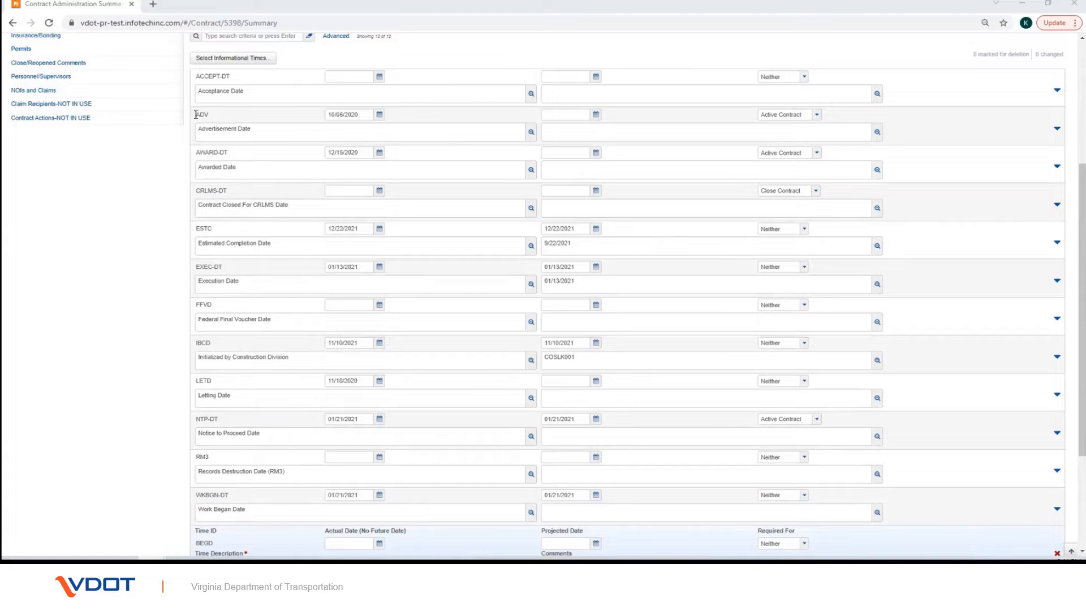
{"action": "left_click", "coordinate": [195, 113]}
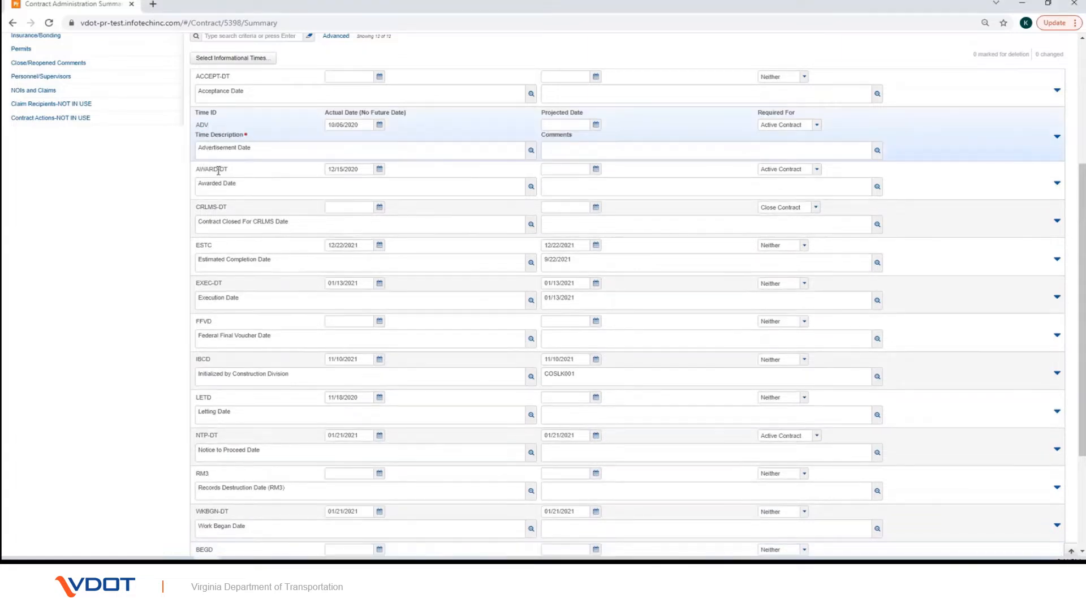
{"action": "left_click", "coordinate": [218, 171]}
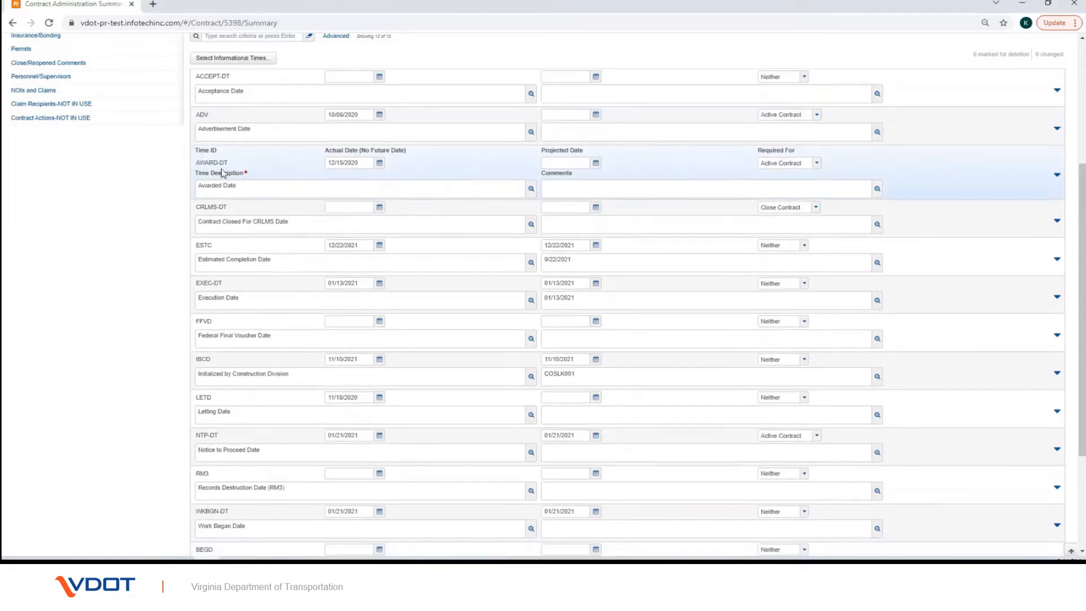
{"action": "left_click", "coordinate": [248, 281]}
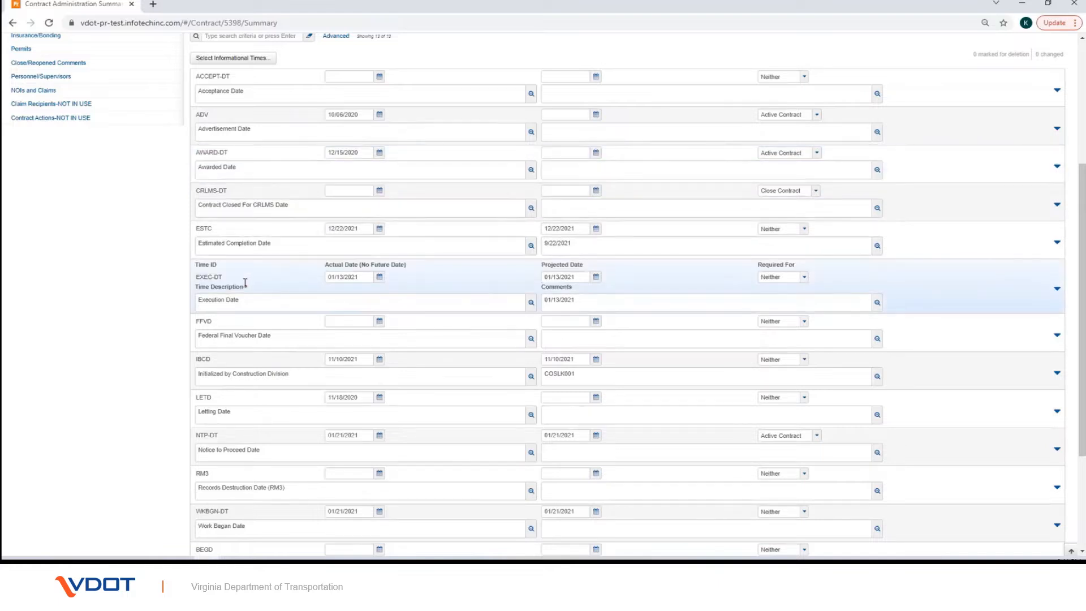
{"action": "left_click", "coordinate": [213, 396]}
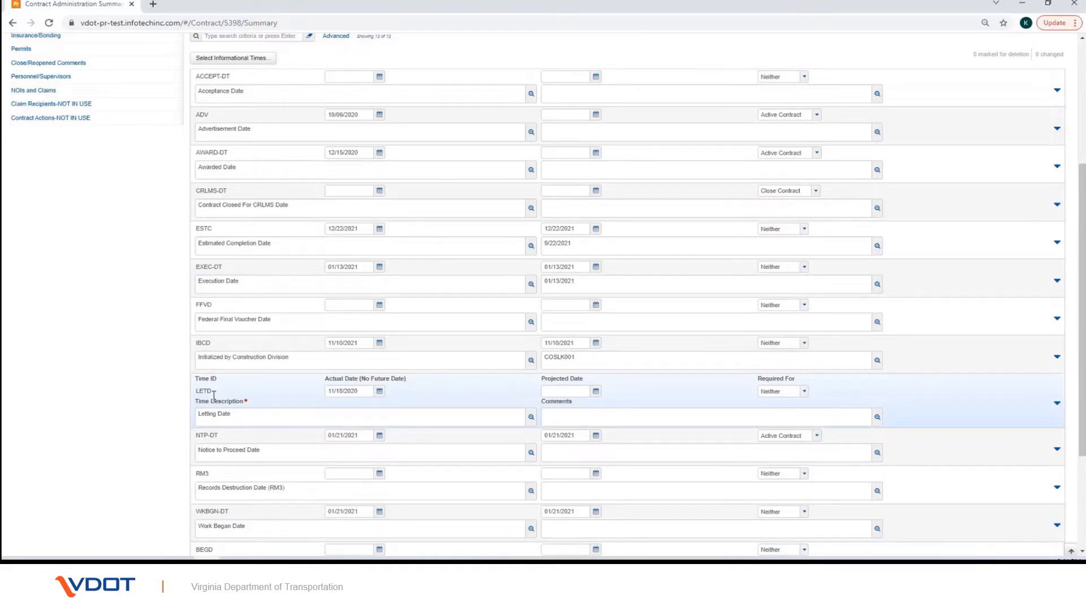
{"action": "left_click", "coordinate": [205, 438]}
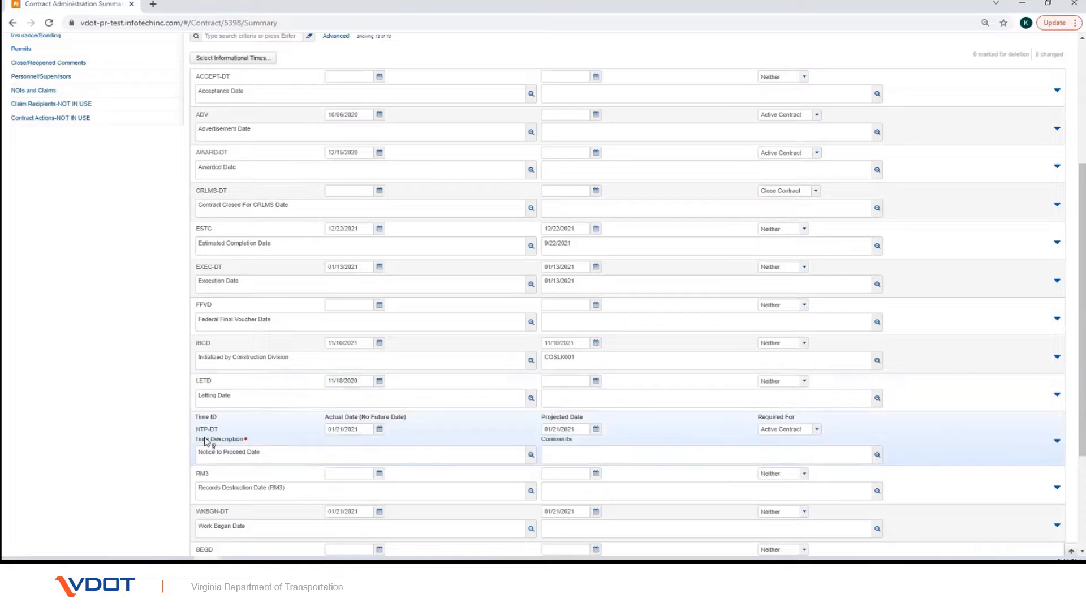
{"action": "scroll", "coordinate": [206, 440], "scroll_direction": "down", "scroll_amount": 2}
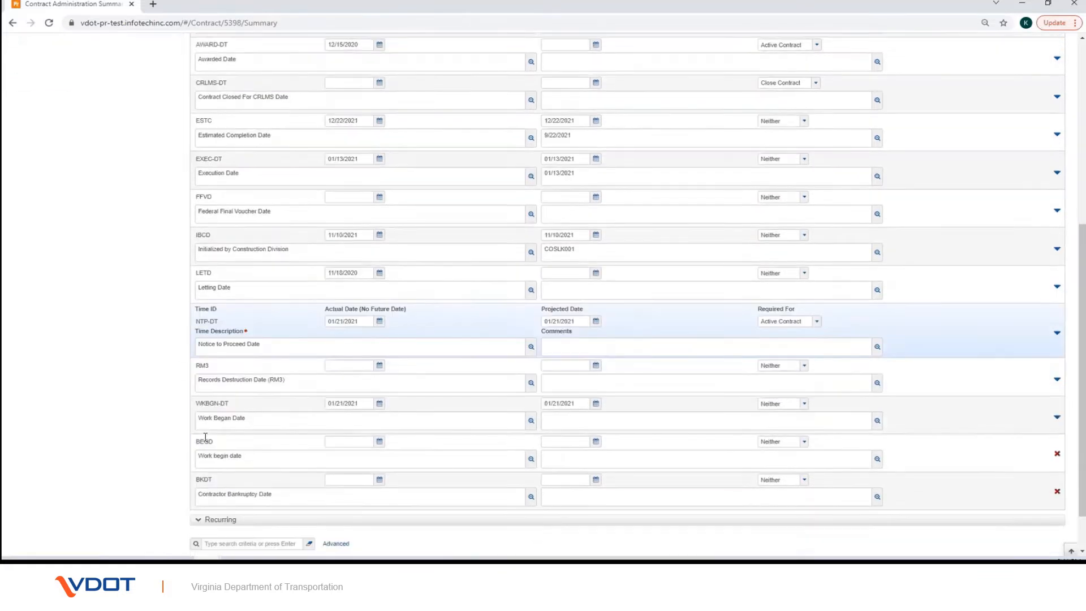
{"action": "left_click", "coordinate": [211, 413]}
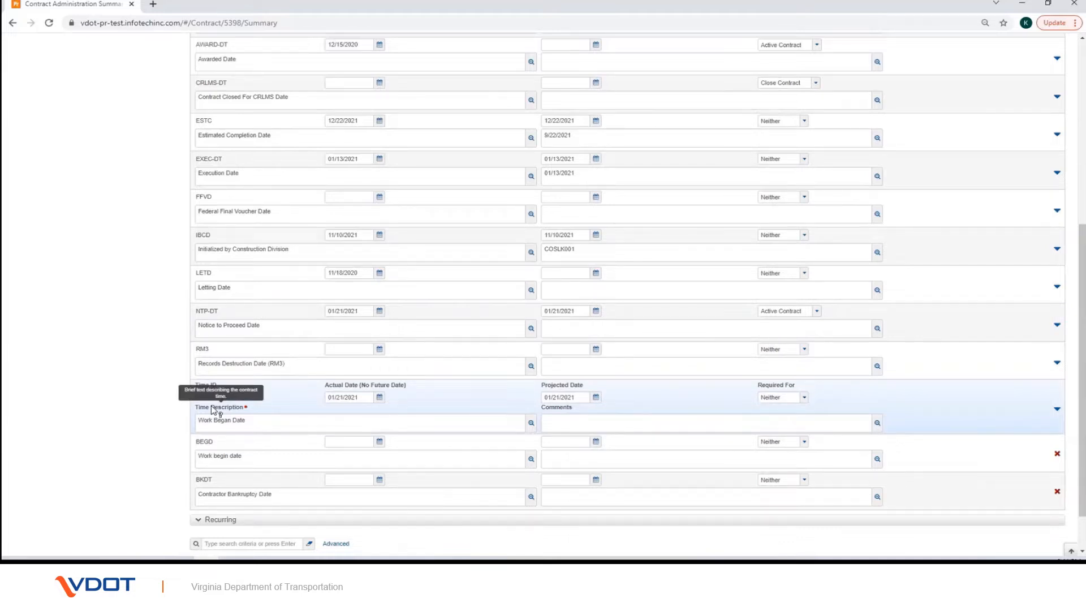
Step: Check the ESTC Estimated Completion Date entry and save the contract with its added informational times
{"action": "left_click", "coordinate": [523, 125]}
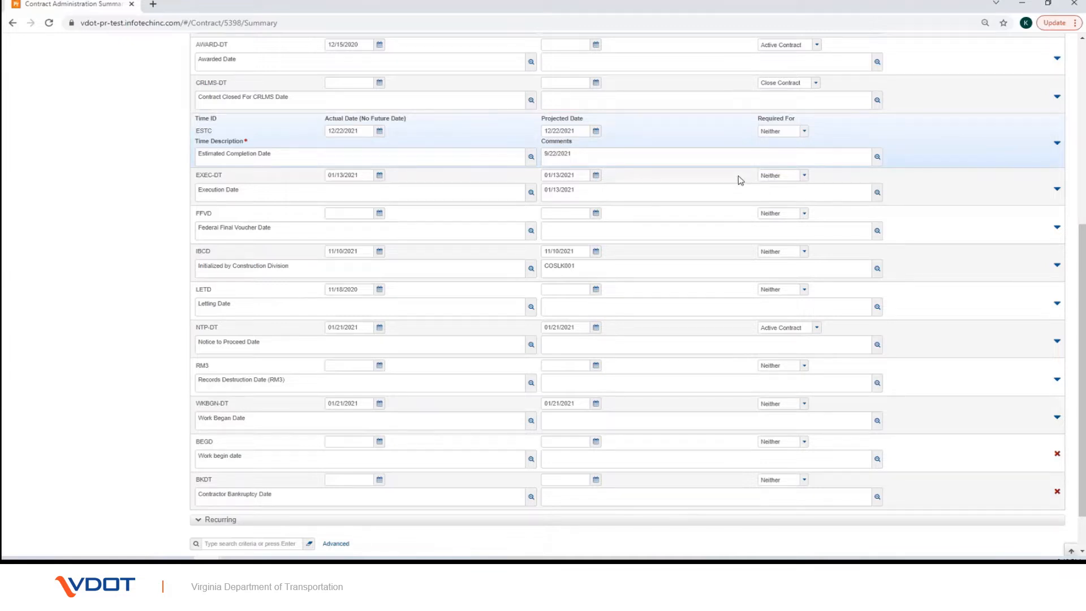
{"action": "scroll", "coordinate": [831, 164], "scroll_direction": "up", "scroll_amount": 6}
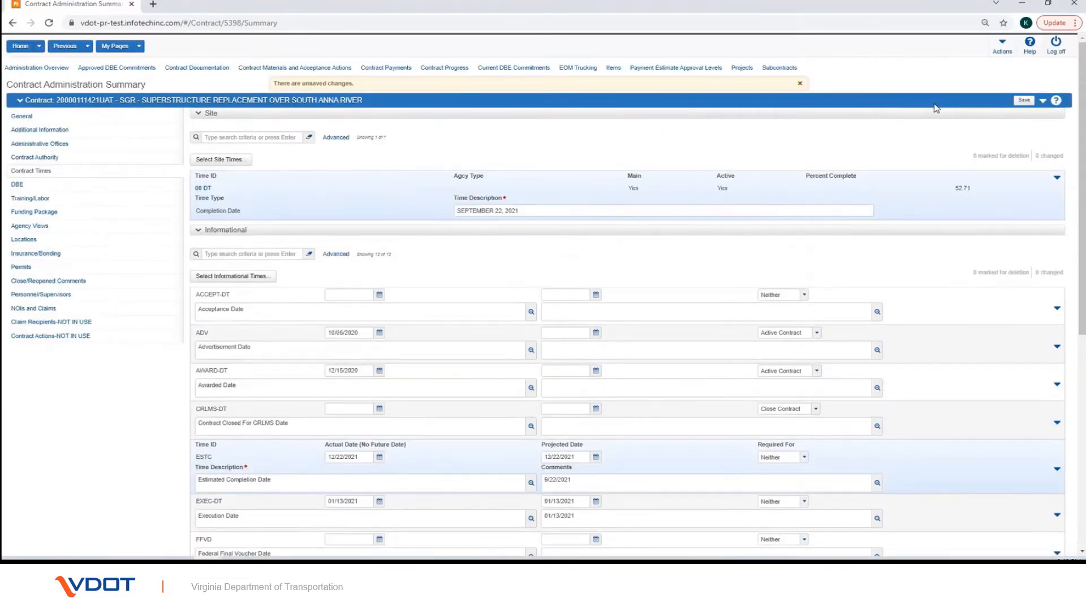
{"action": "left_click", "coordinate": [1023, 100]}
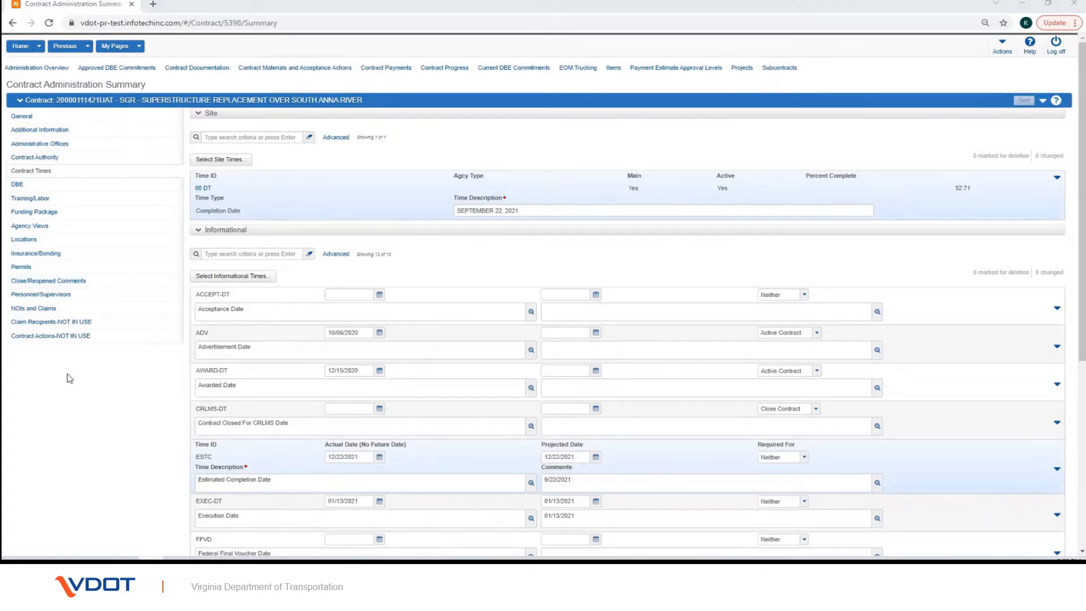
Step: Add a contract-specific authority under Contract Authority, entering the person's name and the role V_Con_Inspector
{"action": "left_click", "coordinate": [47, 157]}
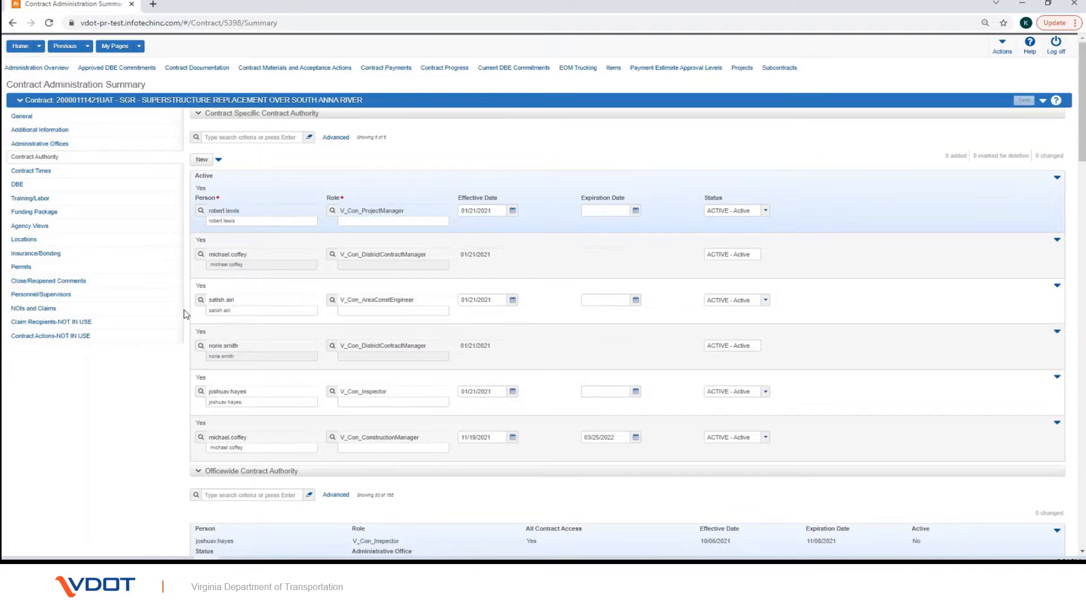
{"action": "left_click", "coordinate": [202, 161]}
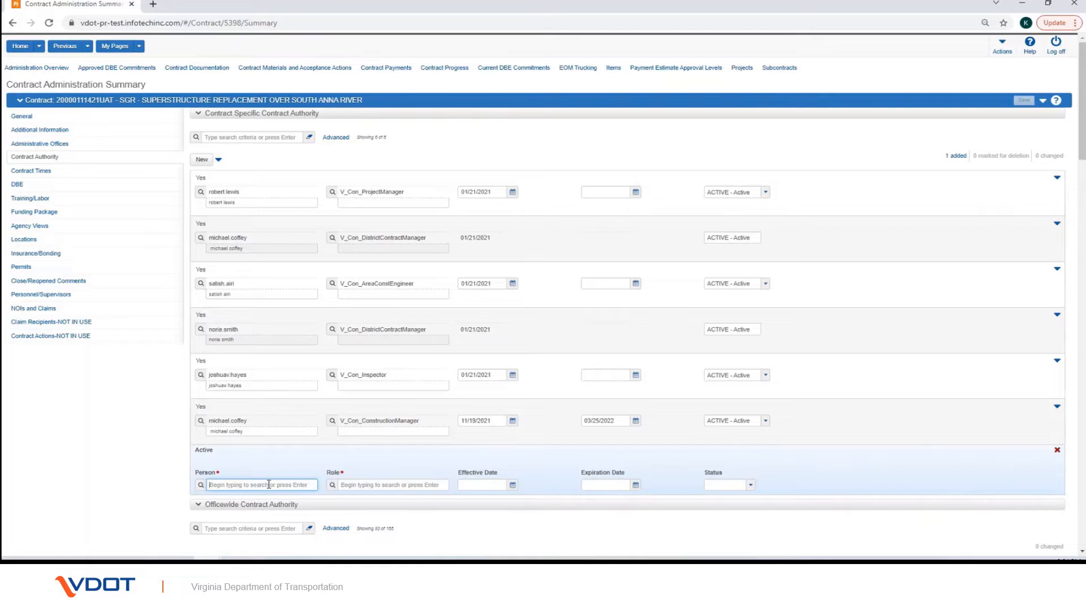
{"action": "type", "text": "kritih"}
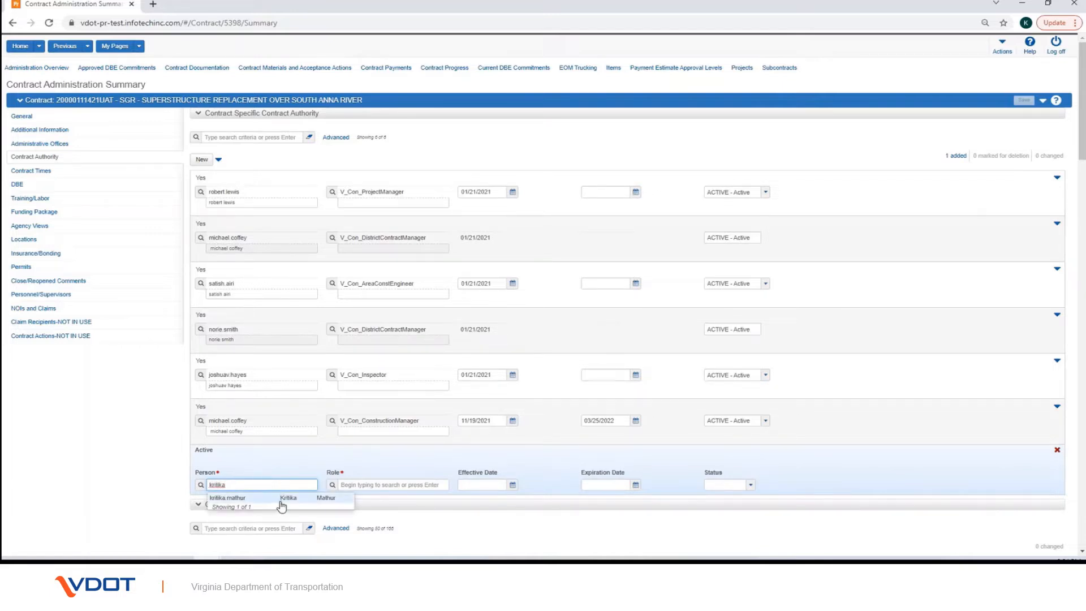
{"action": "left_click", "coordinate": [277, 498]}
{"action": "left_click", "coordinate": [354, 482]}
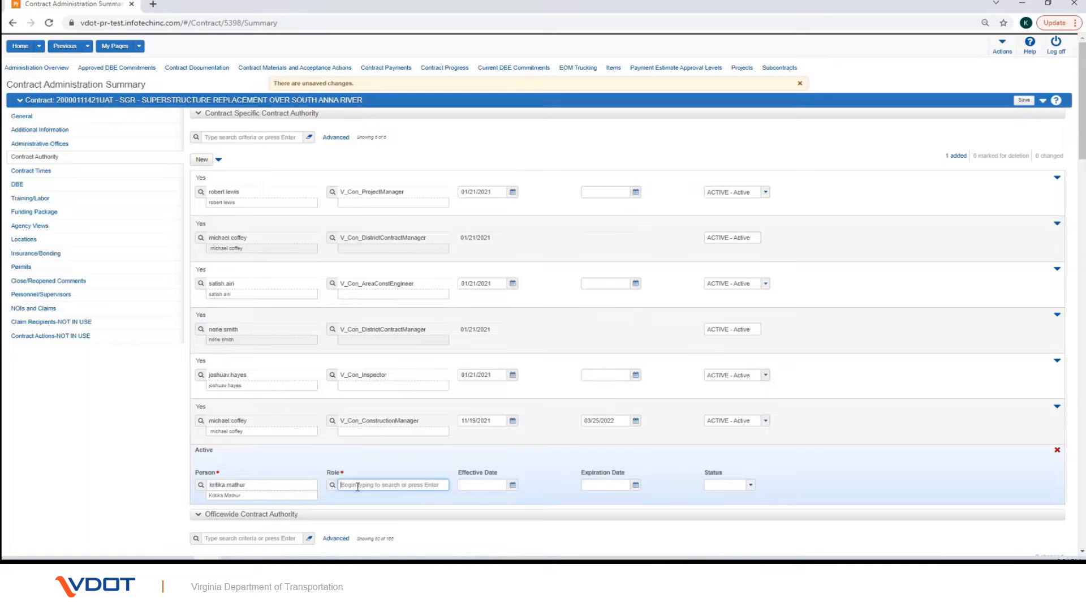
{"action": "type", "text": "inspector"}
{"action": "left_click", "coordinate": [364, 498]}
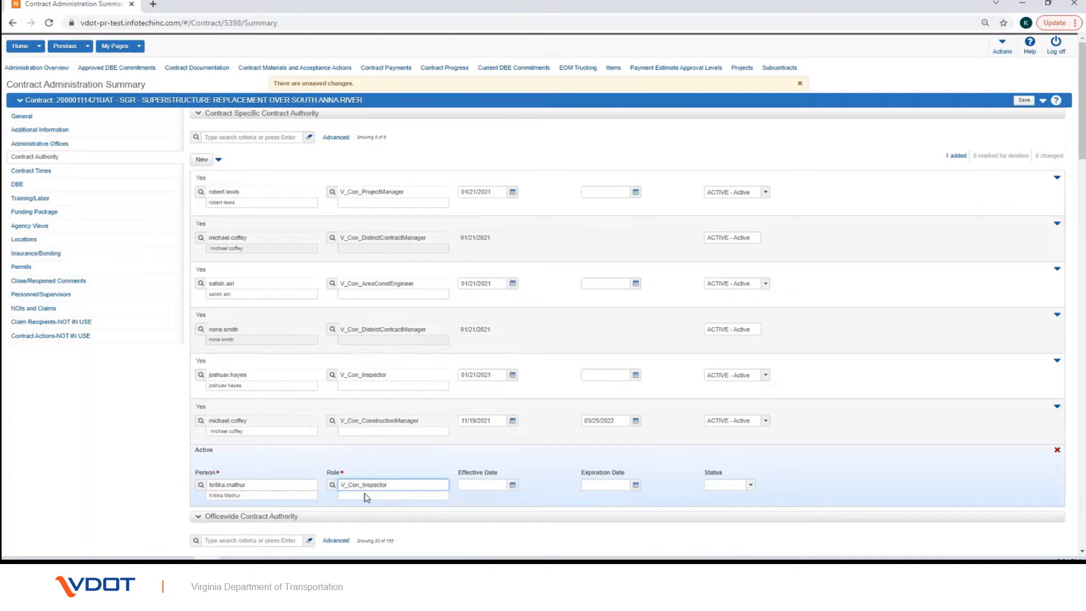
Step: Set the new authority's effective date to 12/07/2021, expiration date to 01/01/2022 and status to ACTIVE - Active
{"action": "left_click", "coordinate": [513, 485]}
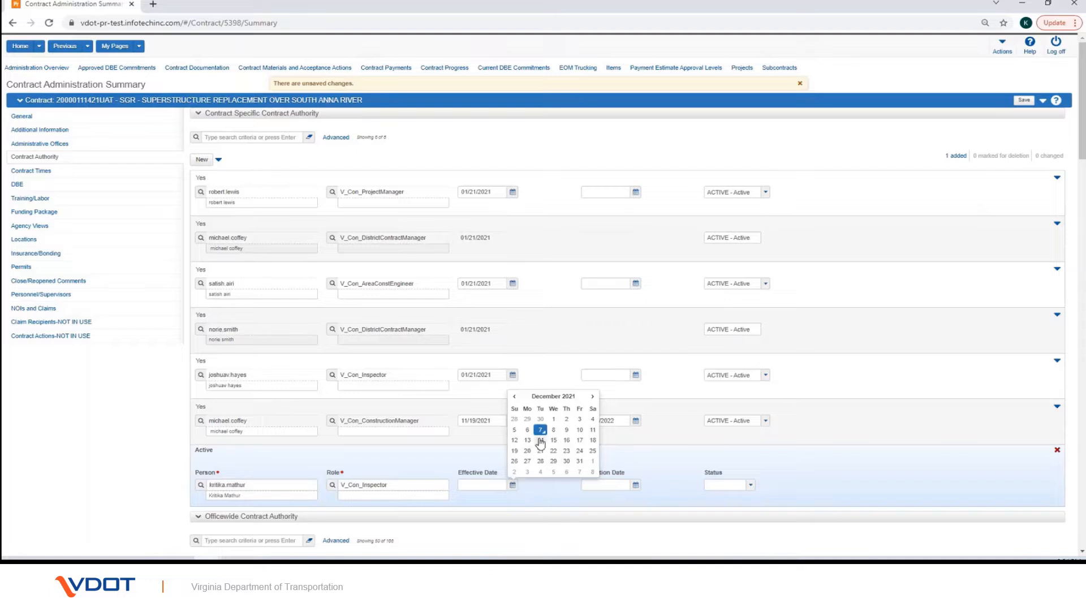
{"action": "left_click", "coordinate": [544, 439]}
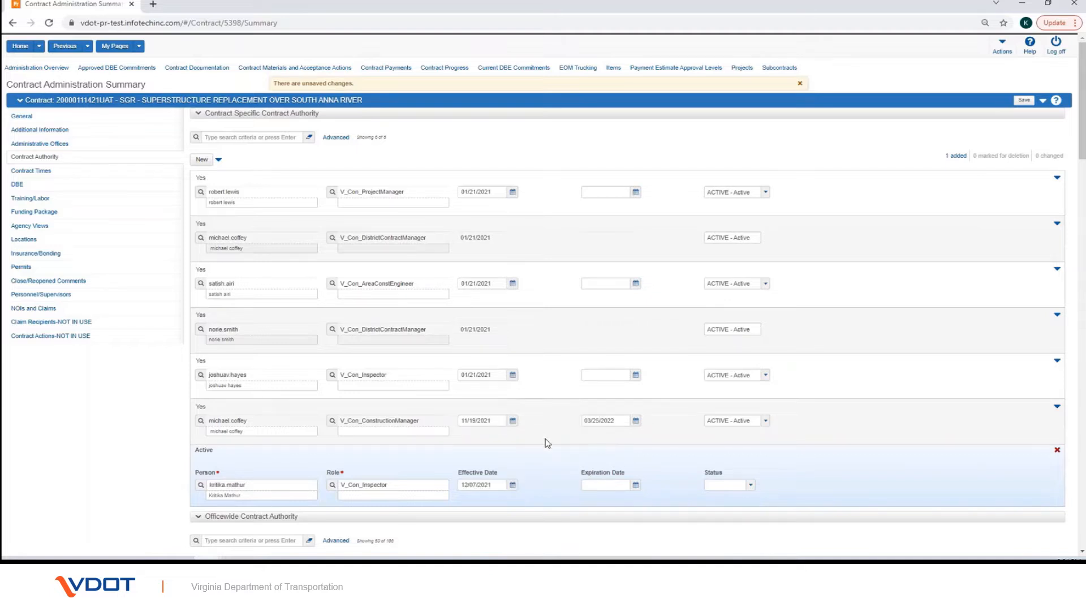
{"action": "left_click", "coordinate": [636, 486]}
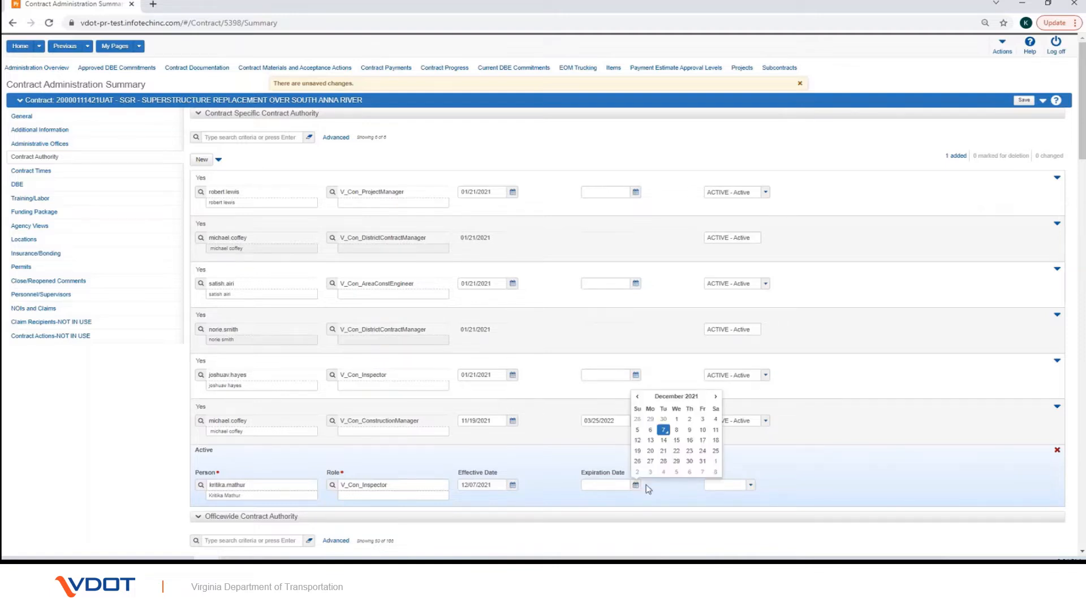
{"action": "left_click", "coordinate": [716, 461]}
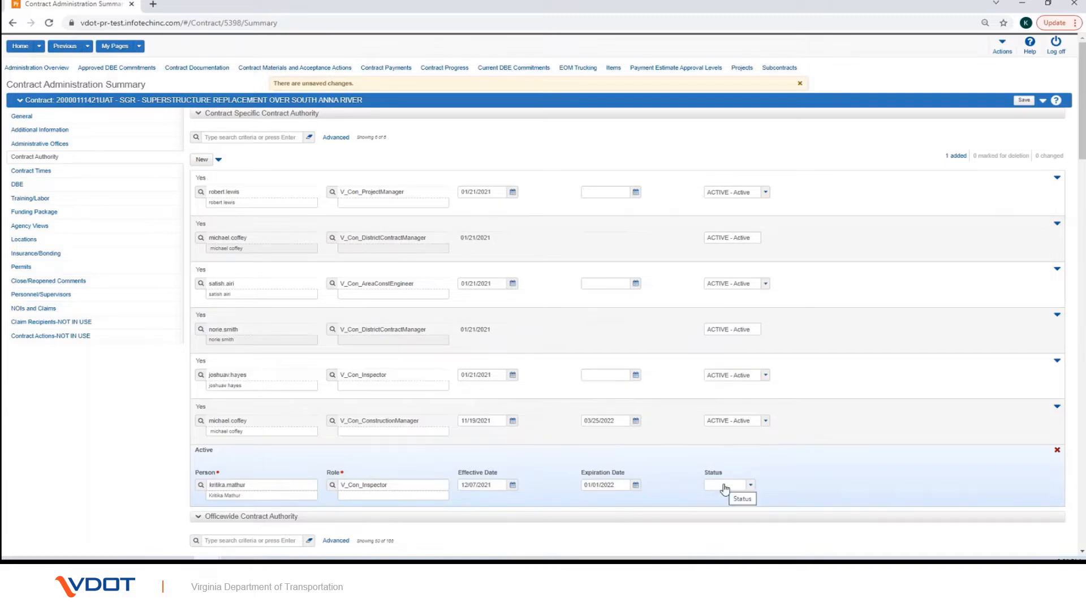
{"action": "left_click", "coordinate": [724, 487]}
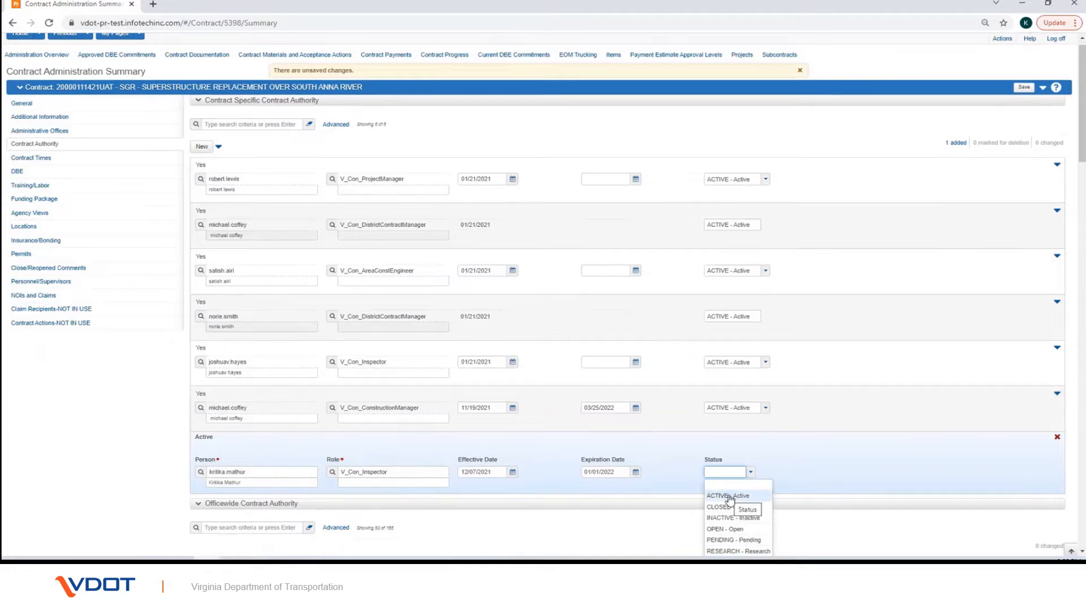
{"action": "left_click", "coordinate": [729, 496]}
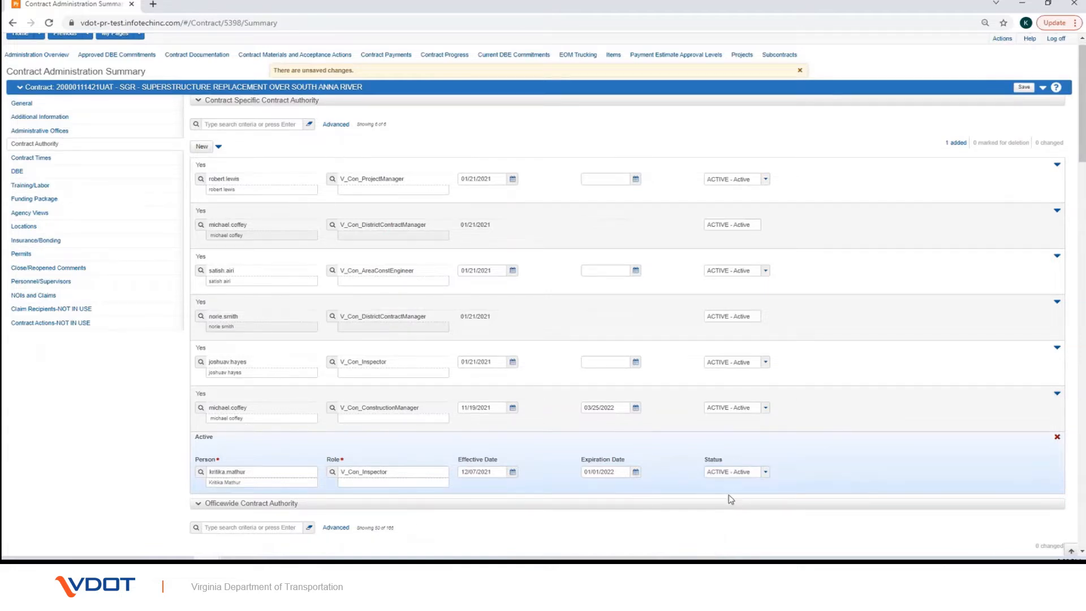
Step: Review the person, role, dates and status of the new contract-specific authority and locate the contract's save option
{"action": "scroll", "coordinate": [730, 497], "scroll_direction": "down", "scroll_amount": 2}
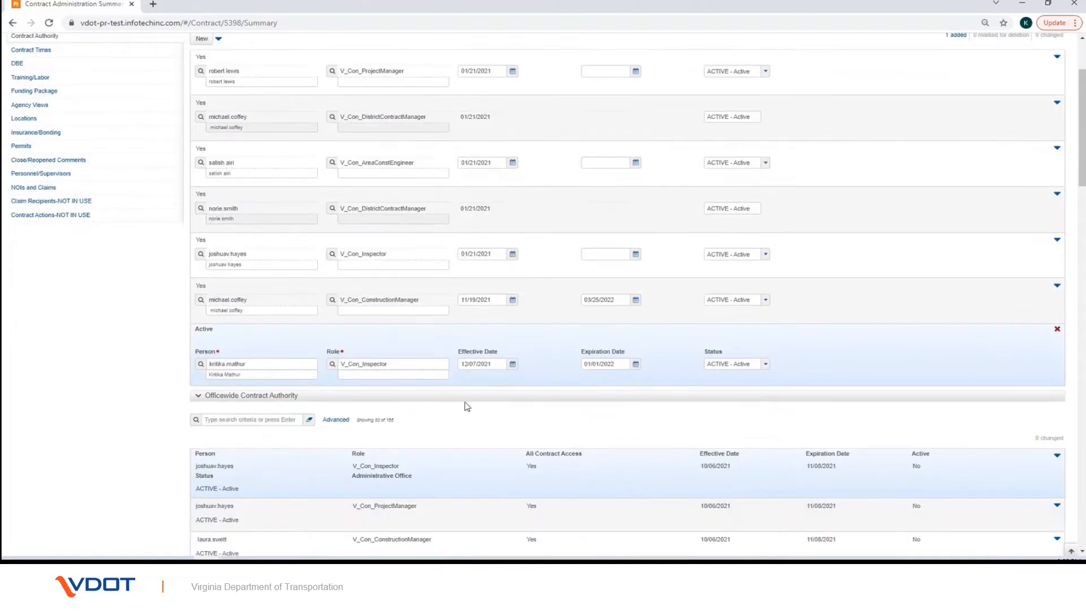
{"action": "mouse_move", "coordinate": [186, 328]}
{"action": "left_mouse_down"}
{"action": "mouse_move", "coordinate": [207, 339]}
{"action": "mouse_move", "coordinate": [643, 378]}
{"action": "mouse_move", "coordinate": [831, 378]}
{"action": "mouse_move", "coordinate": [848, 391]}
{"action": "left_mouse_up"}
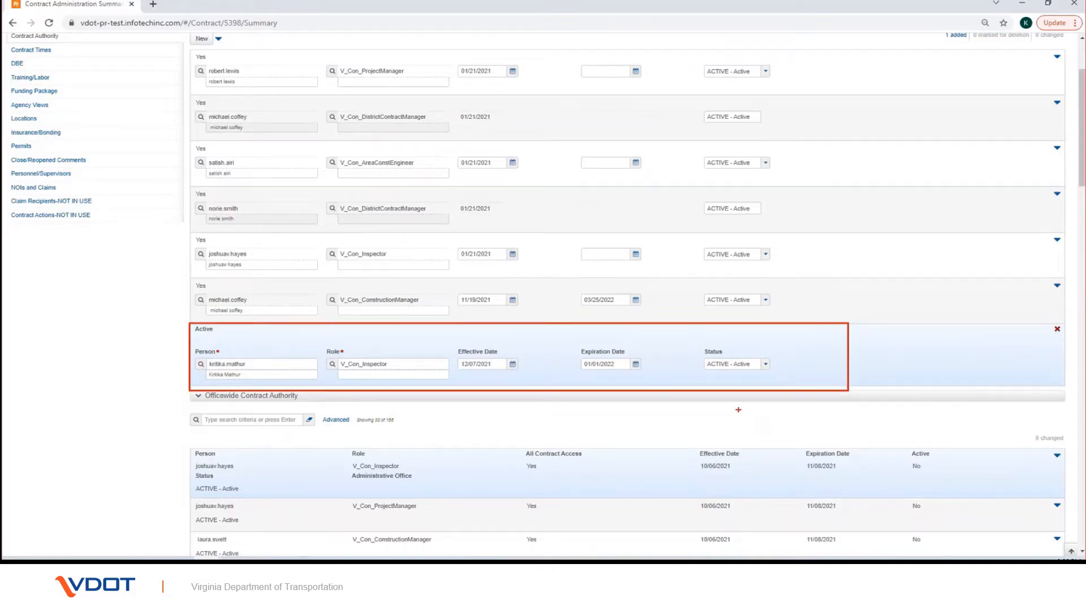
{"action": "key", "text": "Escape"}
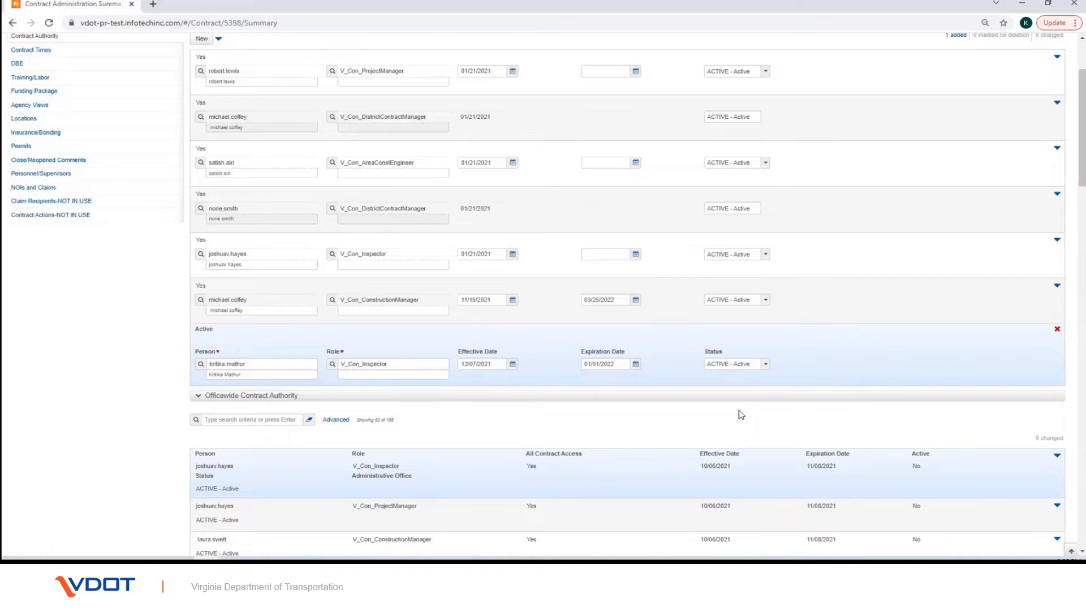
{"action": "scroll", "coordinate": [741, 414], "scroll_direction": "up", "scroll_amount": 3}
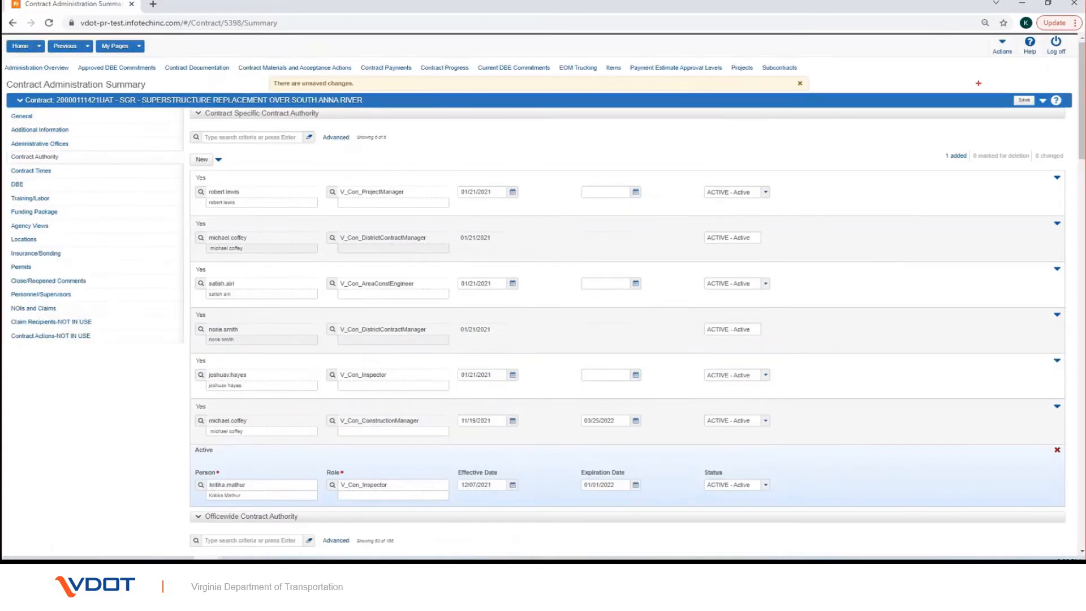
{"action": "left_click_drag", "start_coordinate": [1002, 86], "coordinate": [1038, 120]}
{"action": "key", "text": "Escape"}
Step: Examine the Officewide Contract Authority list for the persons' roles, contract access and effective dates
{"action": "scroll", "coordinate": [461, 319], "scroll_direction": "down", "scroll_amount": 1}
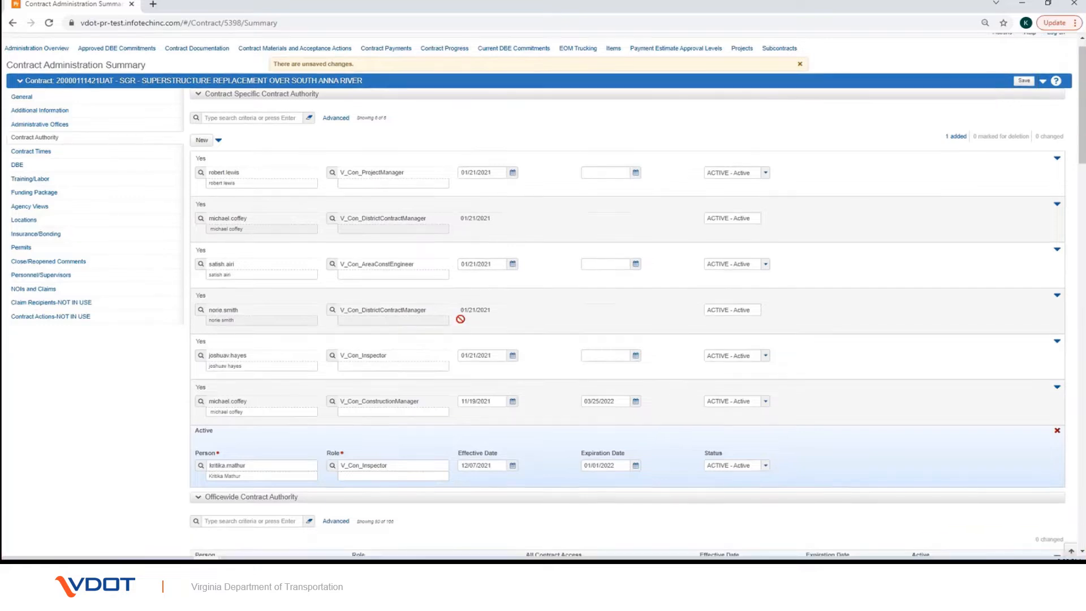
{"action": "scroll", "coordinate": [460, 319], "scroll_direction": "down", "scroll_amount": 8}
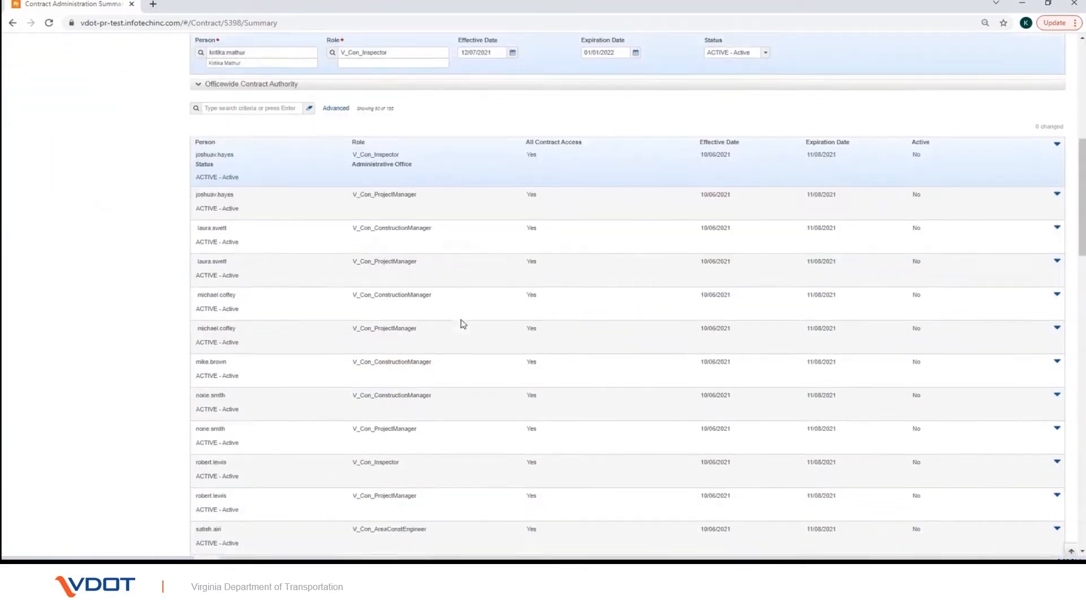
{"action": "scroll", "coordinate": [461, 319], "scroll_direction": "up", "scroll_amount": 1}
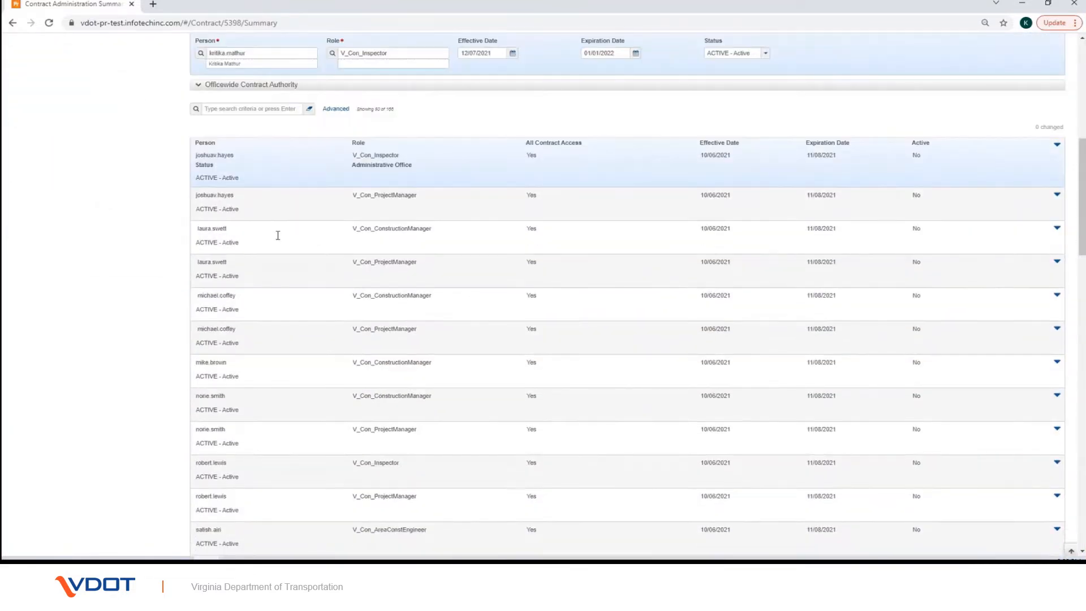
{"action": "mouse_move", "coordinate": [187, 74]}
{"action": "left_mouse_down"}
{"action": "mouse_move", "coordinate": [206, 213]}
{"action": "mouse_move", "coordinate": [549, 473]}
{"action": "mouse_move", "coordinate": [894, 540]}
{"action": "mouse_move", "coordinate": [1065, 539]}
{"action": "left_mouse_up"}
{"action": "scroll", "coordinate": [501, 444], "scroll_direction": "up", "scroll_amount": 1}
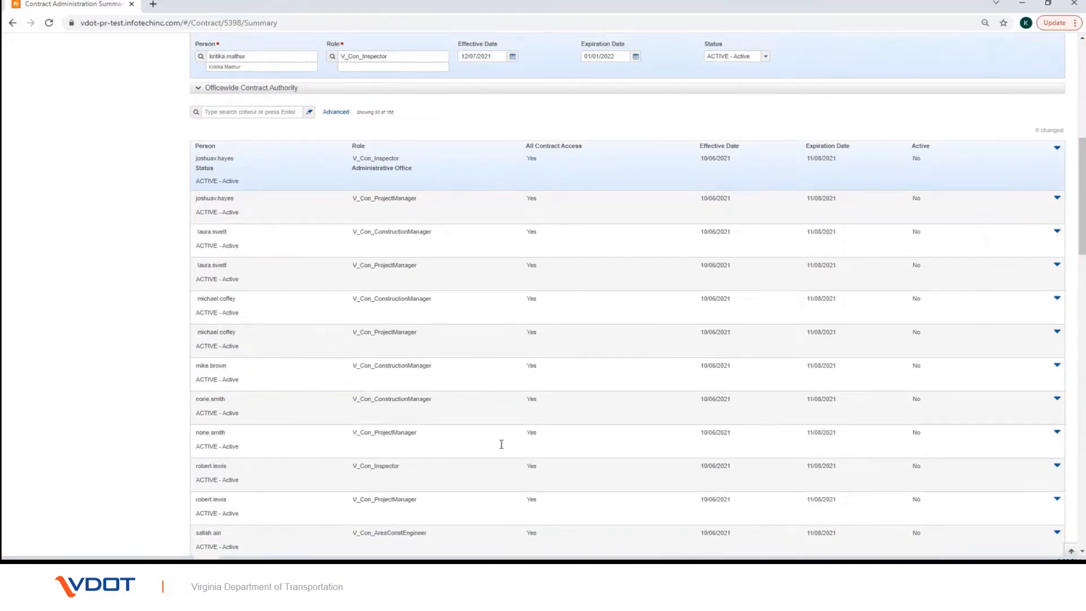
{"action": "scroll", "coordinate": [501, 444], "scroll_direction": "up", "scroll_amount": 10}
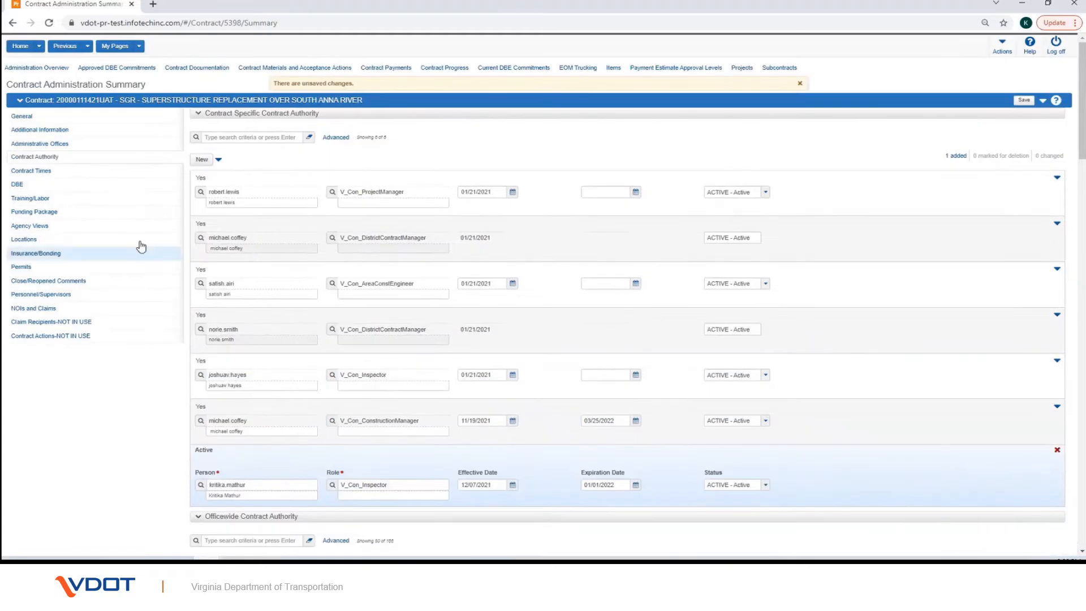
{"action": "left_click", "coordinate": [20, 46]}
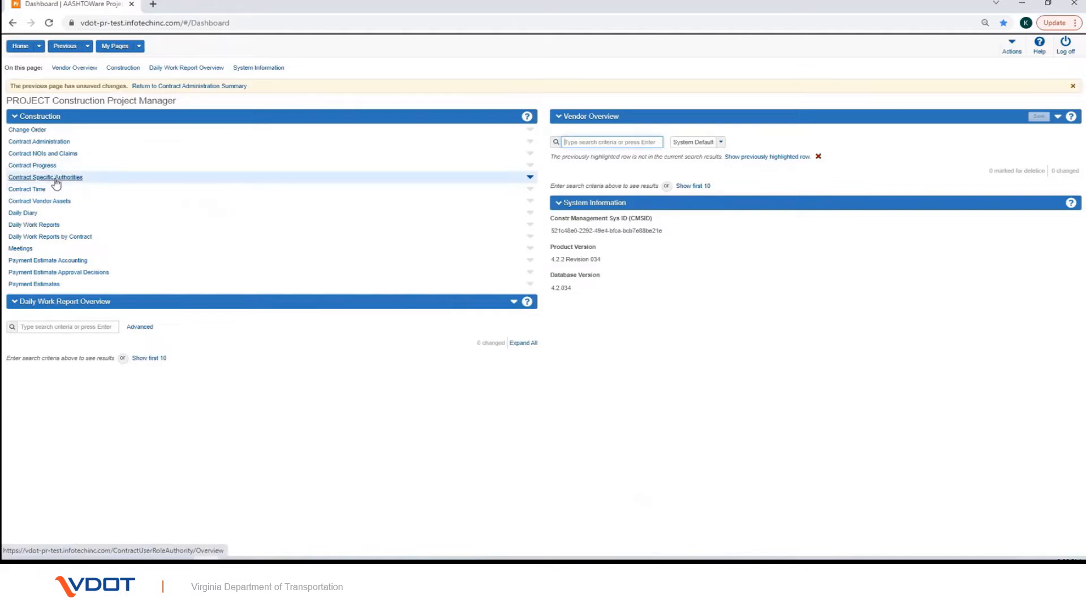
{"action": "left_click", "coordinate": [55, 178]}
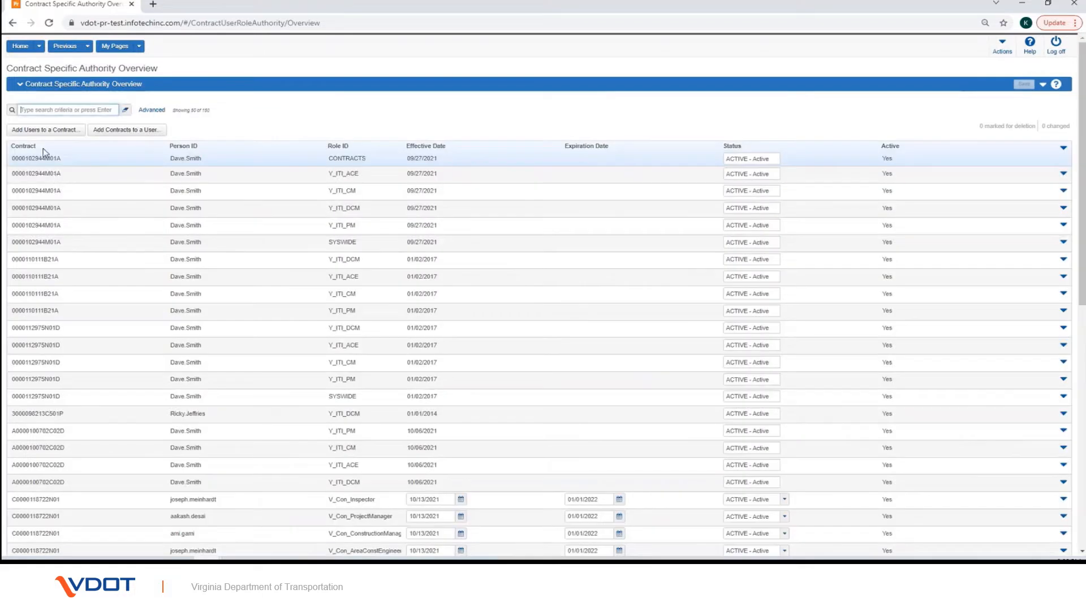
{"action": "left_click", "coordinate": [49, 130]}
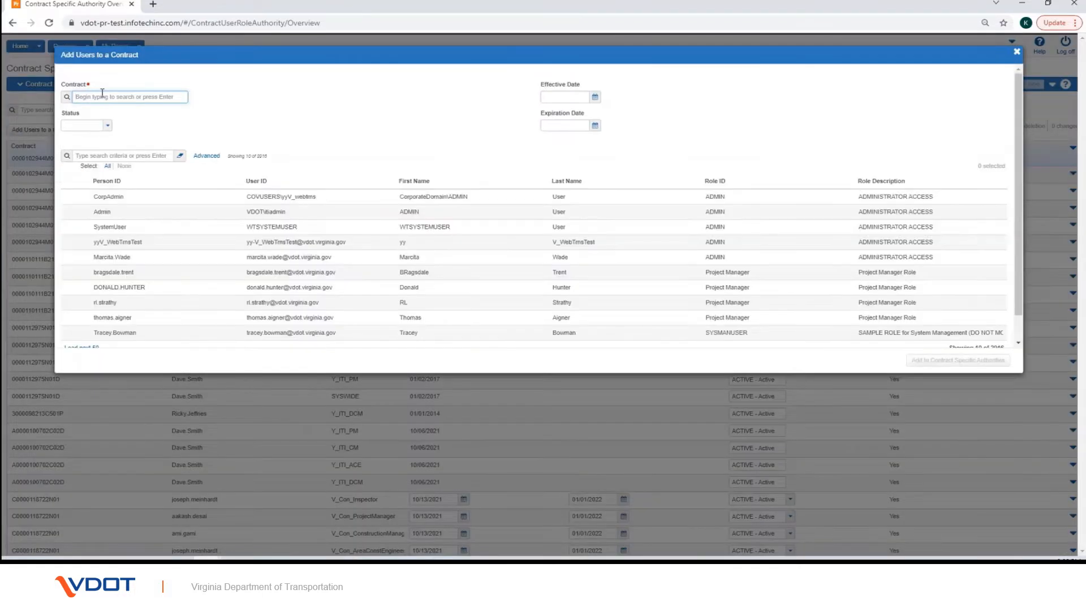
{"action": "type", "text": "421UAT"}
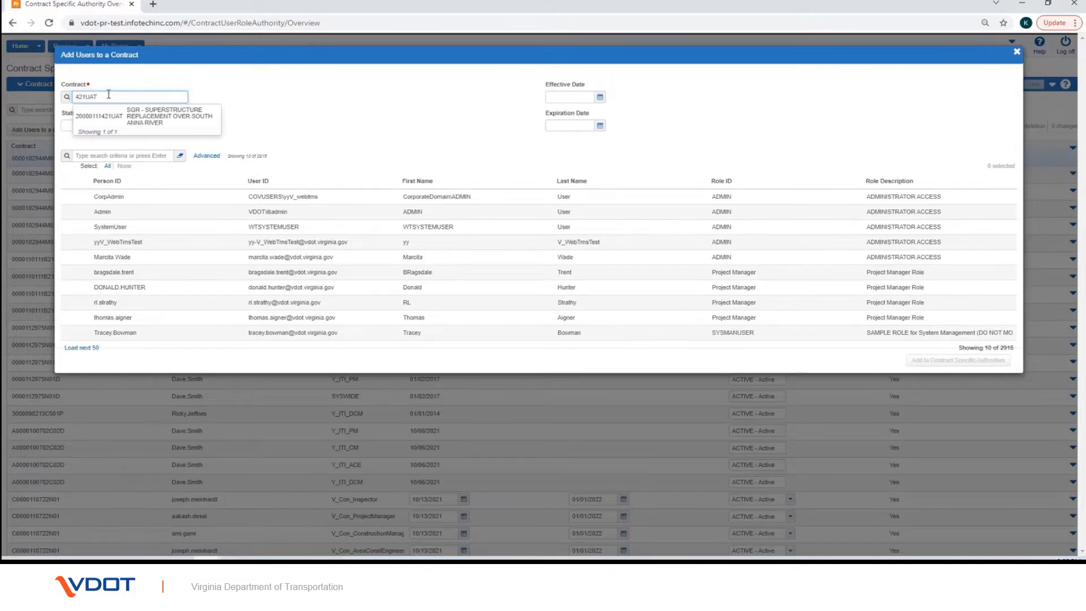
{"action": "left_click", "coordinate": [116, 112]}
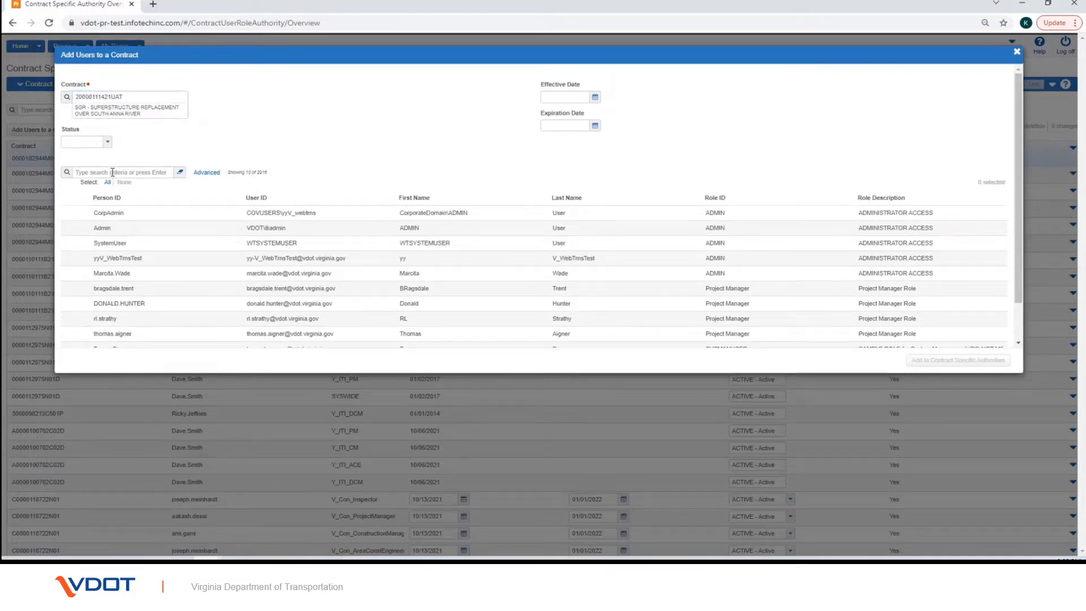
Step: Set the status to ACTIVE - Active and the effective date to 12/07/2021 for the users being added
{"action": "left_click", "coordinate": [107, 142]}
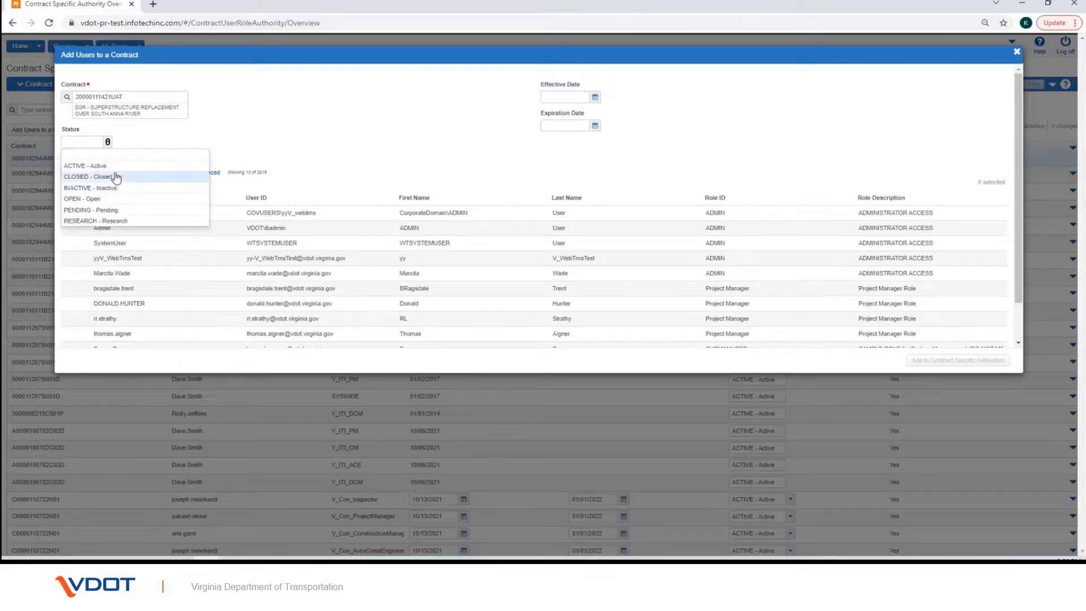
{"action": "left_click", "coordinate": [116, 166]}
{"action": "left_click", "coordinate": [595, 97]}
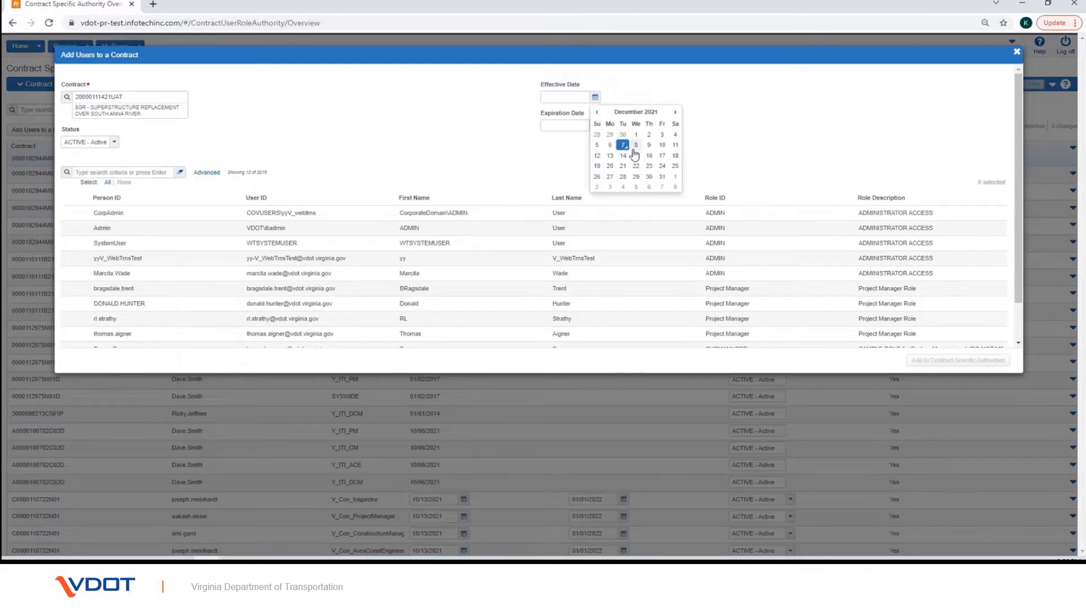
{"action": "left_click", "coordinate": [623, 145]}
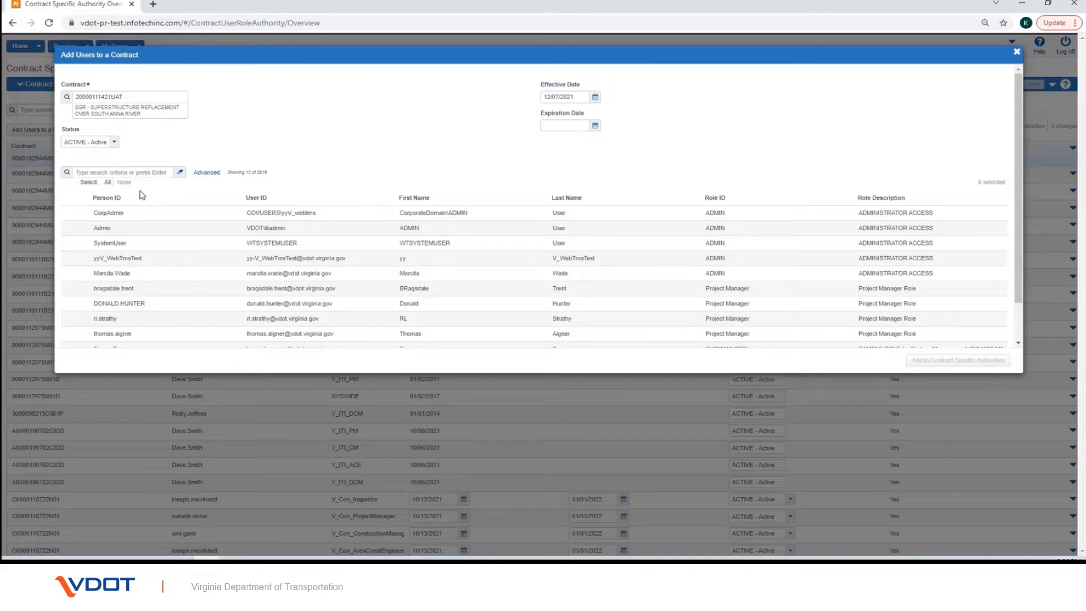
Step: Search the user list by the person's first name
{"action": "left_click", "coordinate": [122, 169]}
{"action": "type", "text": "krit"}
{"action": "key", "text": "BackSpace"}
{"action": "key", "text": "BackSpace"}
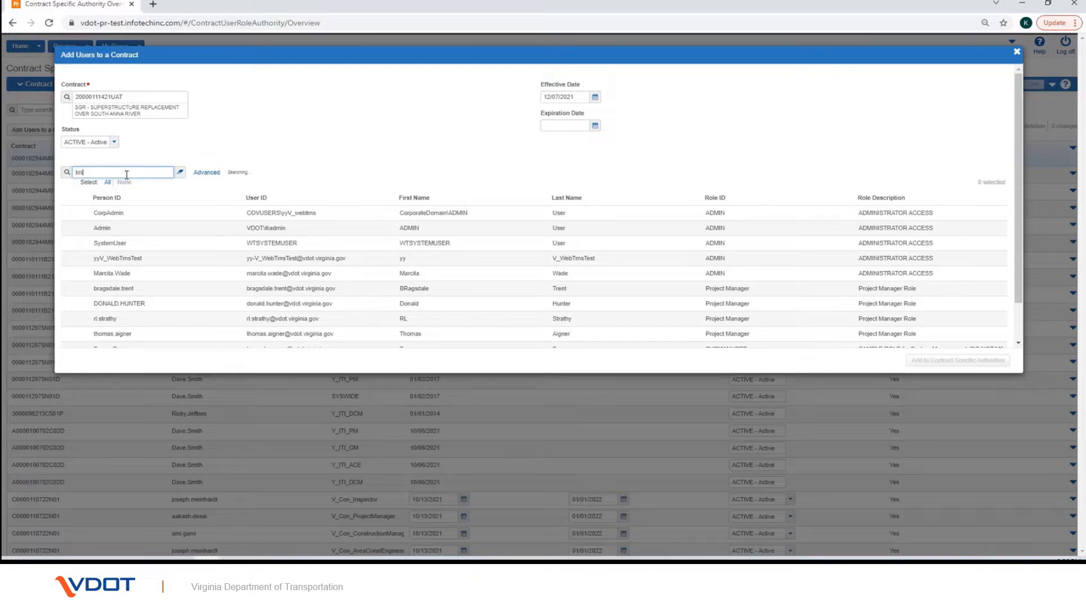
{"action": "type", "text": "iti"}
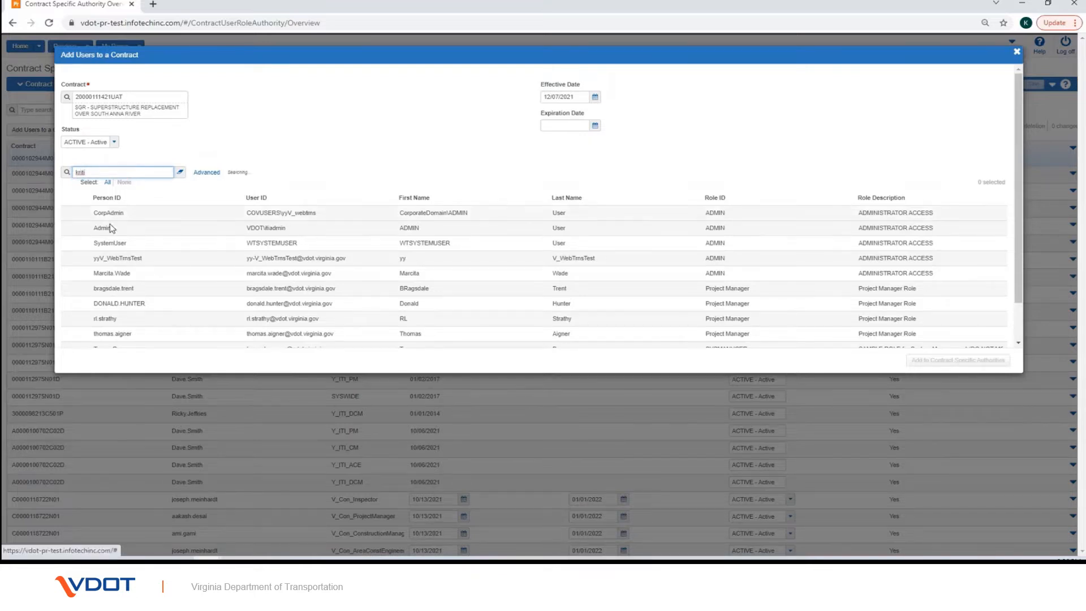
Step: Select two users with the Project Manager role, add them to the contract specific authorities and locate the save option
{"action": "left_click", "coordinate": [106, 303]}
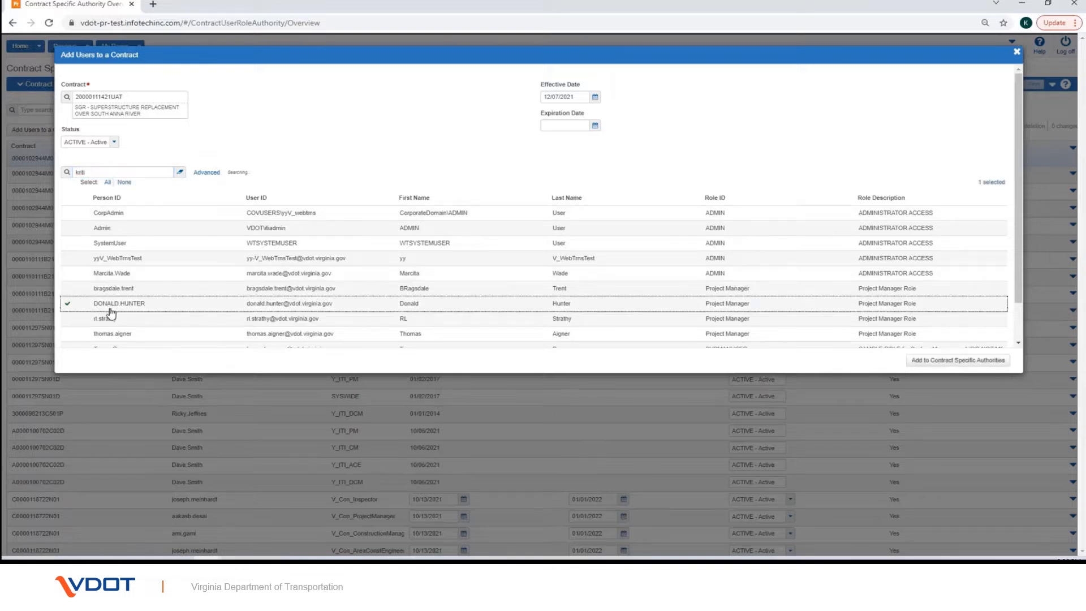
{"action": "left_click", "coordinate": [105, 319]}
{"action": "left_click", "coordinate": [104, 335]}
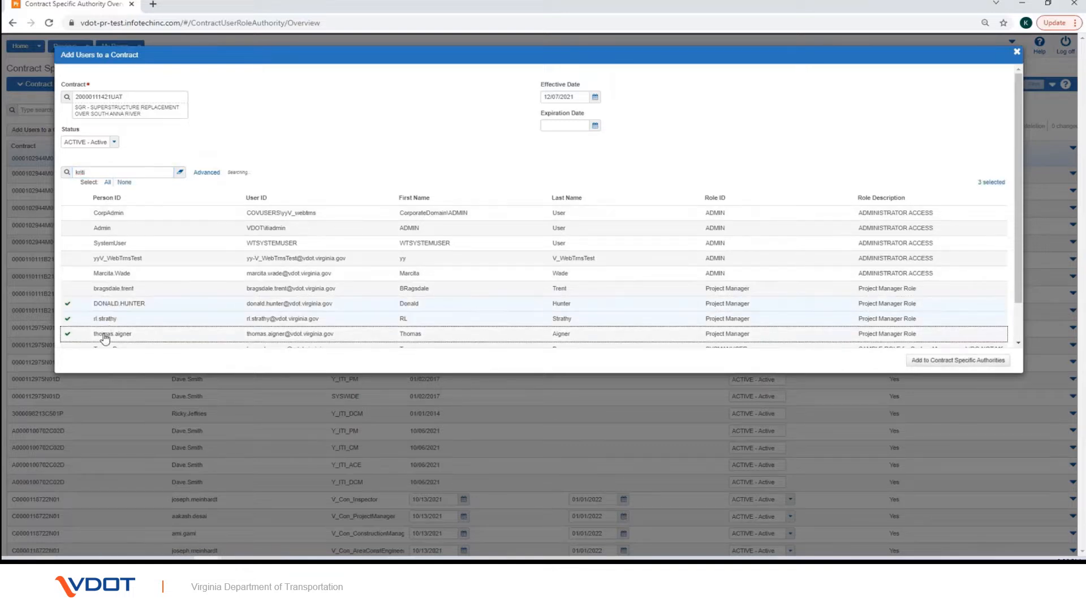
{"action": "left_click", "coordinate": [105, 336]}
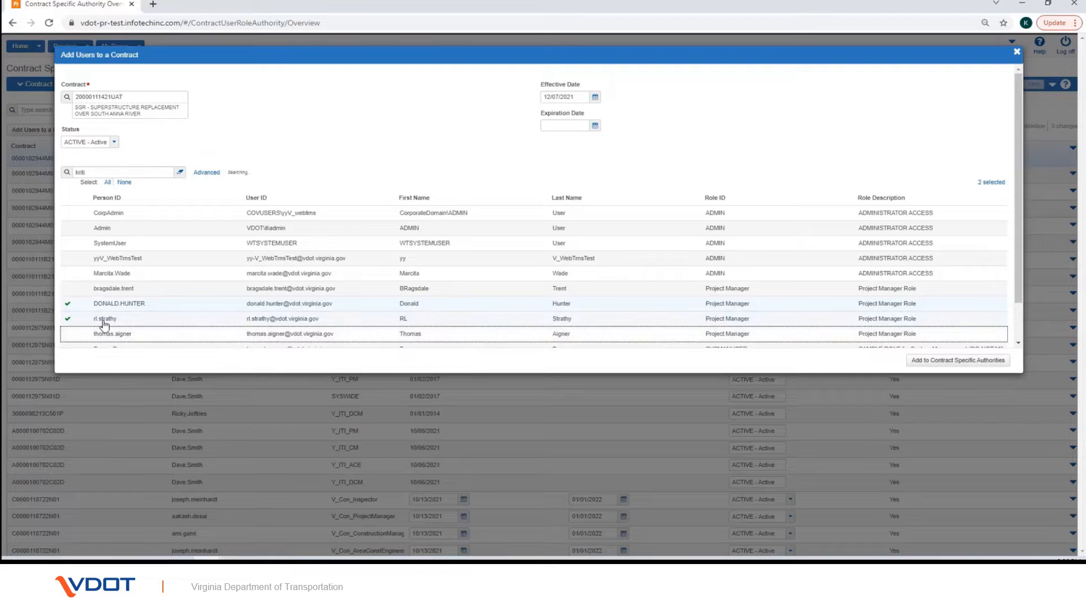
{"action": "left_click", "coordinate": [986, 361]}
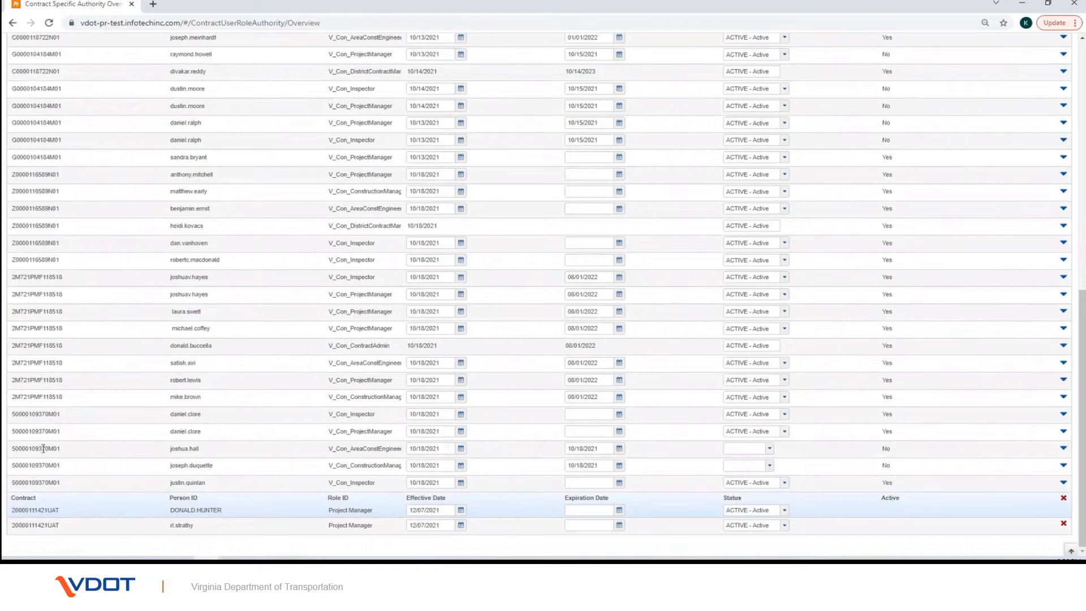
{"action": "scroll", "coordinate": [278, 417], "scroll_direction": "up", "scroll_amount": 10}
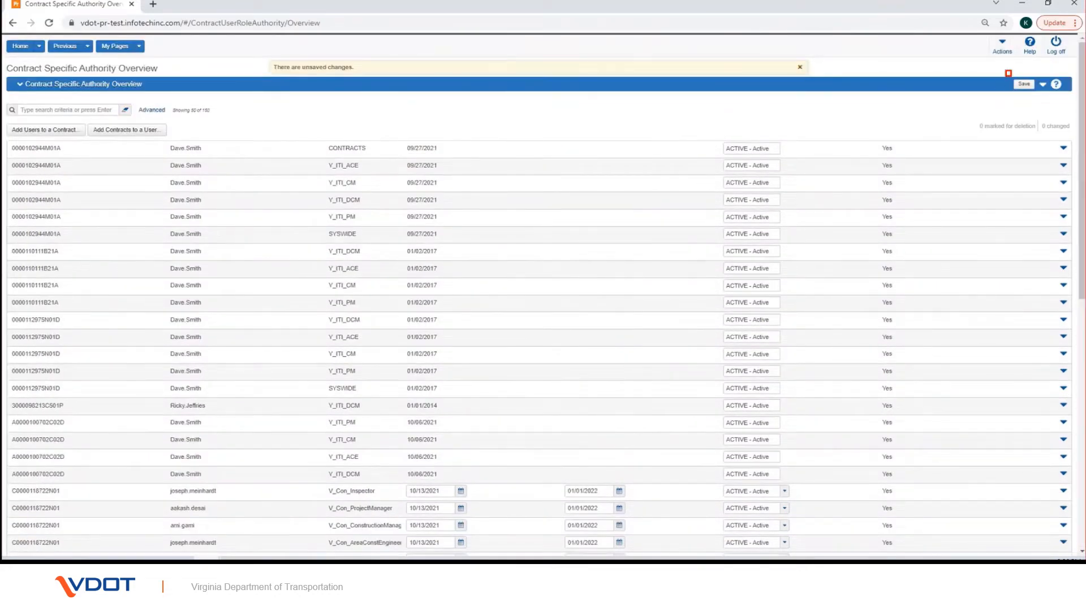
{"action": "left_click_drag", "start_coordinate": [1006, 71], "coordinate": [1047, 96]}
{"action": "key", "text": "Escape"}
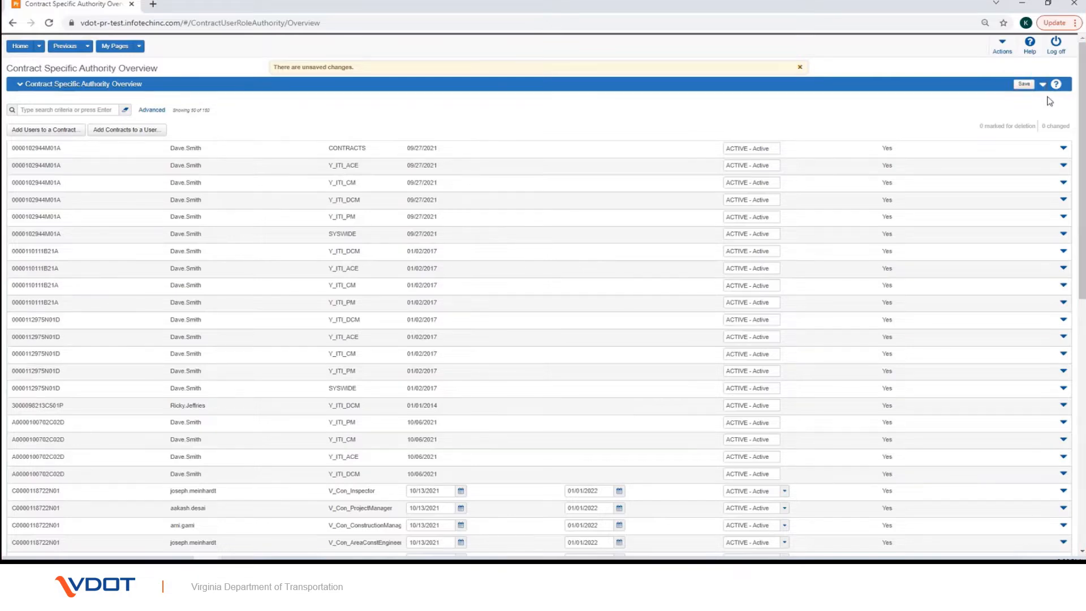
Step: Start adding contracts to a user, entering the person's first name as User / Role and setting the status to ACTIVE - Active
{"action": "left_click", "coordinate": [132, 131]}
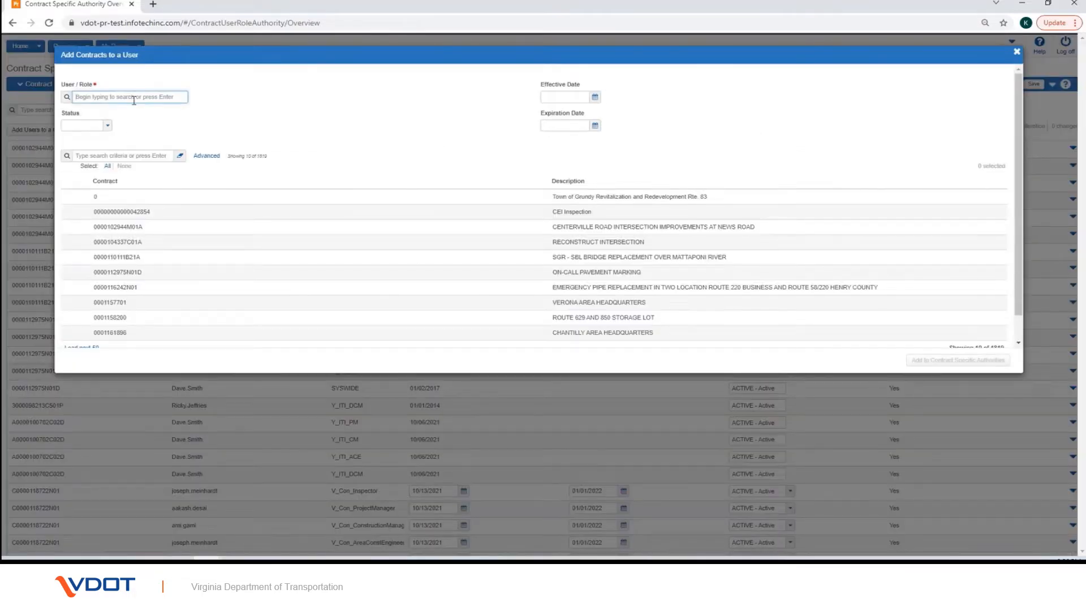
{"action": "type", "text": "kritika"}
{"action": "left_click", "coordinate": [104, 125]}
{"action": "left_click", "coordinate": [99, 150]}
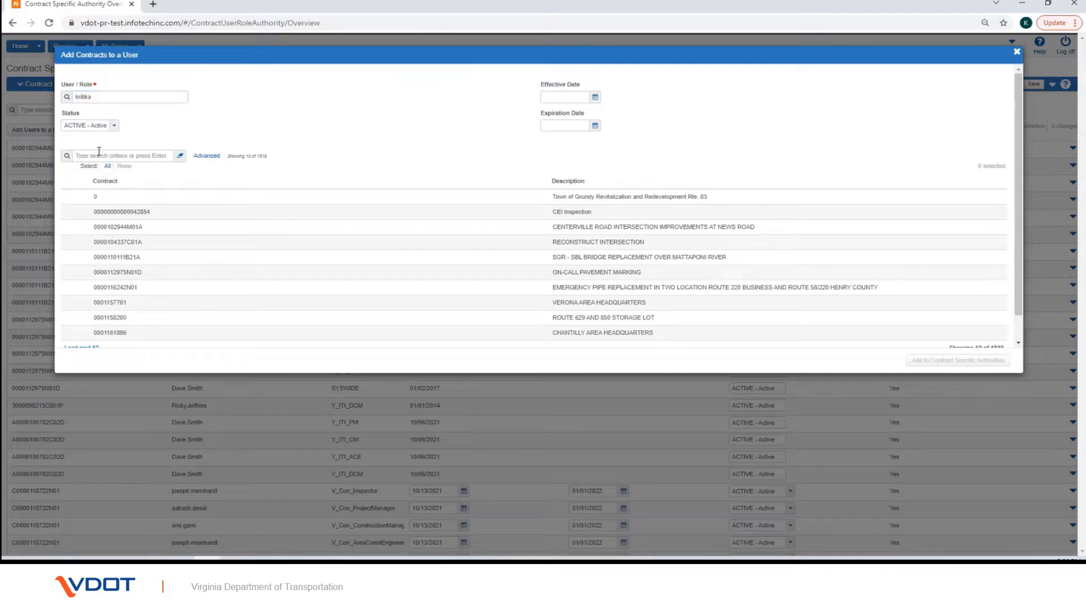
{"action": "left_click", "coordinate": [111, 100]}
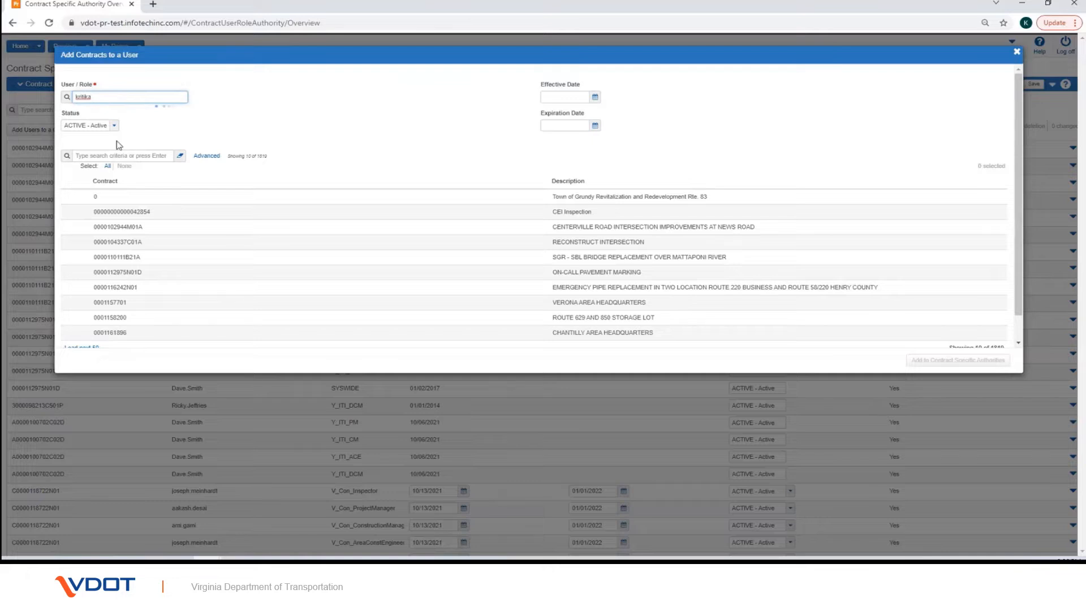
{"action": "left_click", "coordinate": [120, 213]}
{"action": "left_click", "coordinate": [121, 228]}
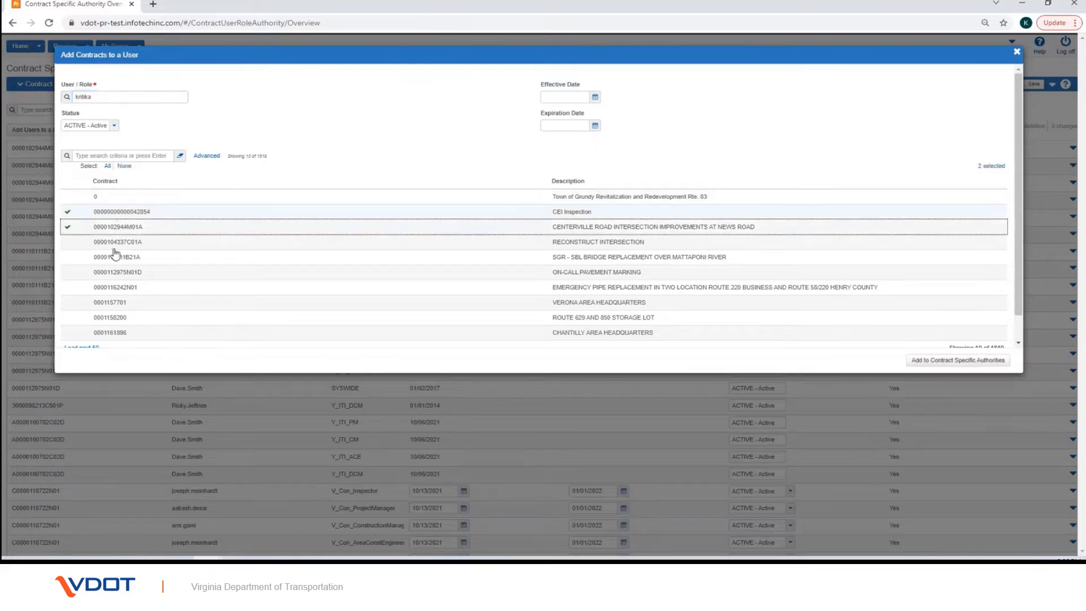
{"action": "left_click", "coordinate": [115, 243]}
{"action": "left_click", "coordinate": [116, 258]}
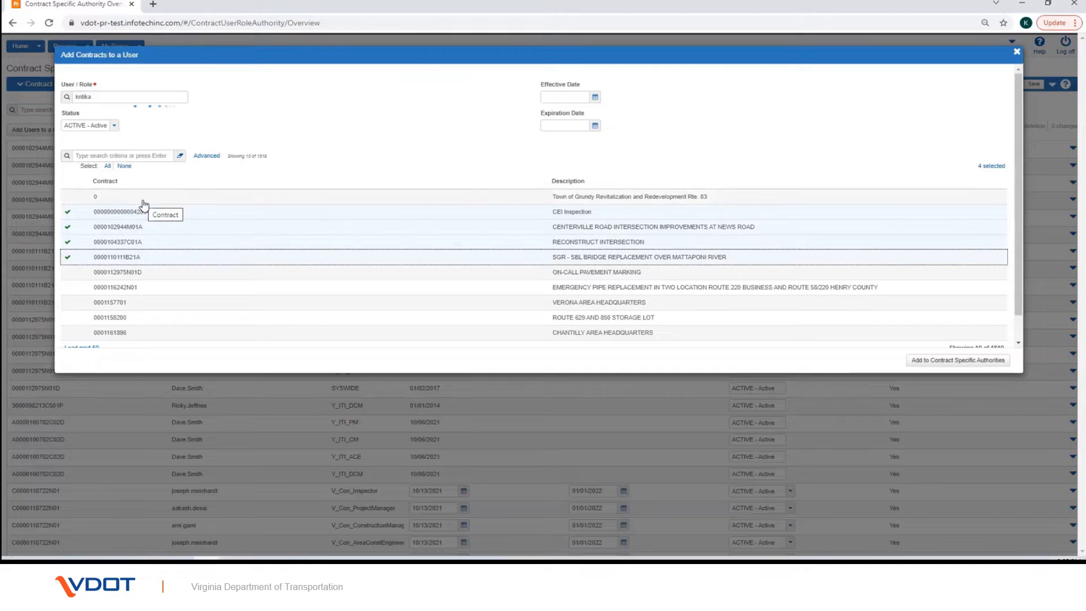
{"action": "left_click", "coordinate": [957, 362]}
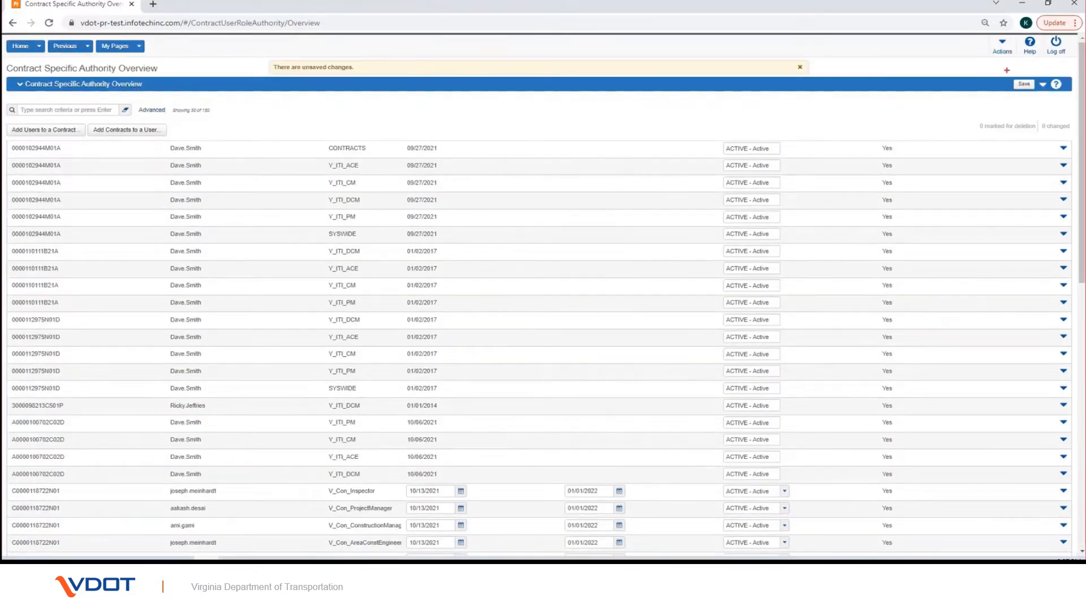
{"action": "left_click_drag", "start_coordinate": [1007, 70], "coordinate": [1039, 100]}
{"action": "key", "text": "Escape"}
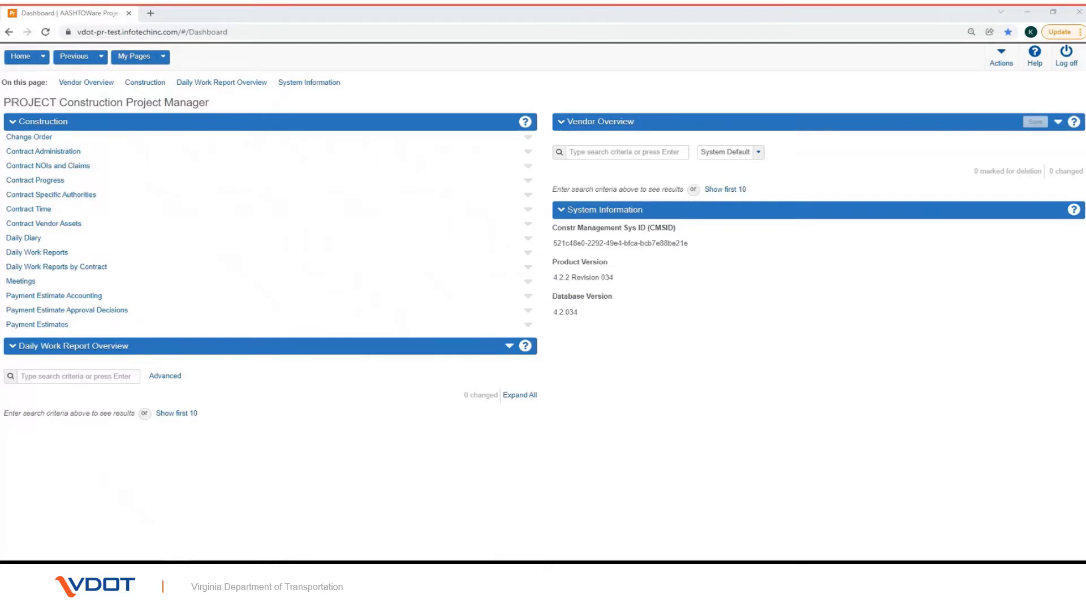
Step: Search the Vendor Overview for b896 and open the vendor BOXLEY MATERIALS COMPANY
{"action": "mouse_move", "coordinate": [543, 91]}
{"action": "left_mouse_down"}
{"action": "mouse_move", "coordinate": [555, 107]}
{"action": "mouse_move", "coordinate": [790, 199]}
{"action": "left_mouse_up"}
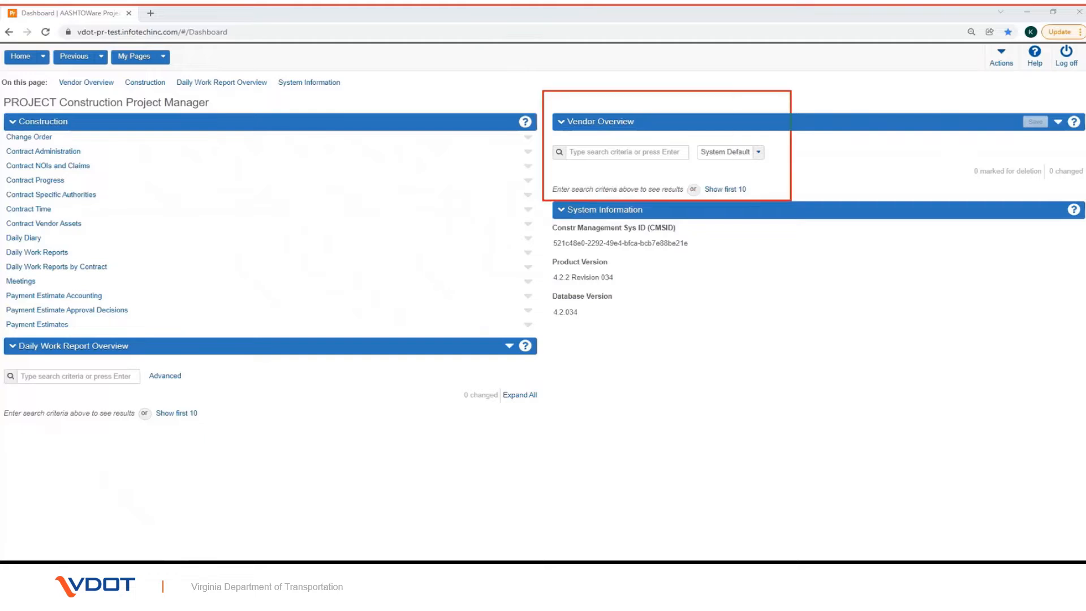
{"action": "left_click", "coordinate": [628, 151]}
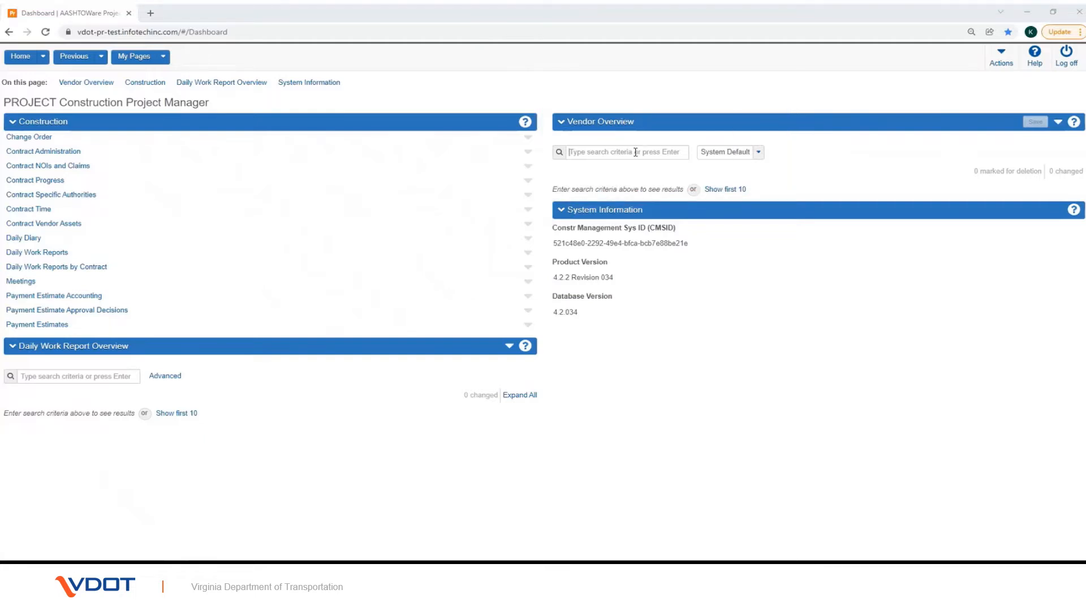
{"action": "type", "text": "b896"}
{"action": "left_click", "coordinate": [616, 175]}
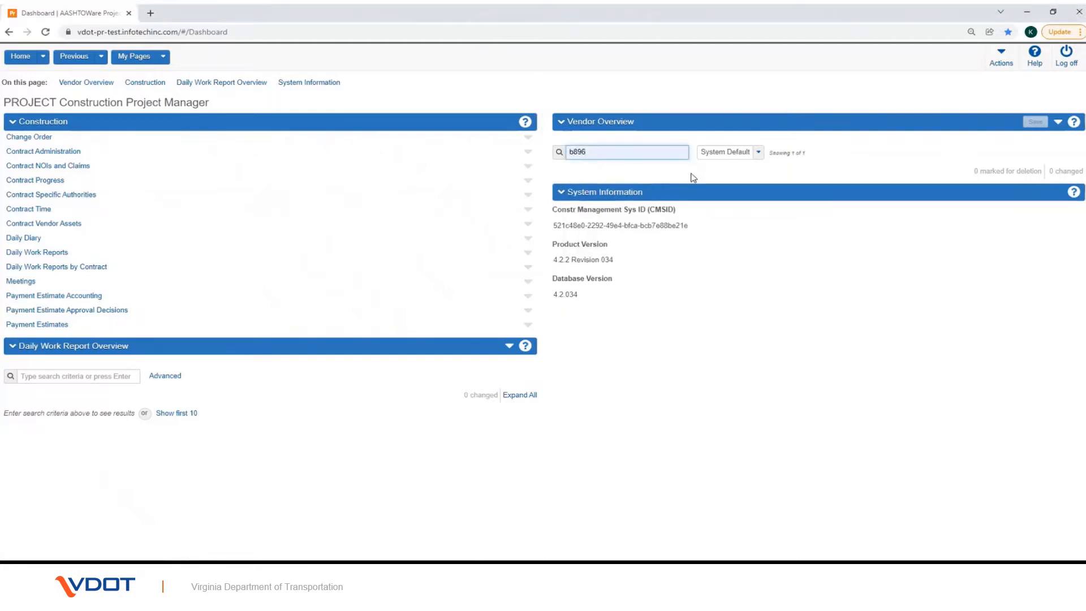
{"action": "left_click", "coordinate": [573, 205]}
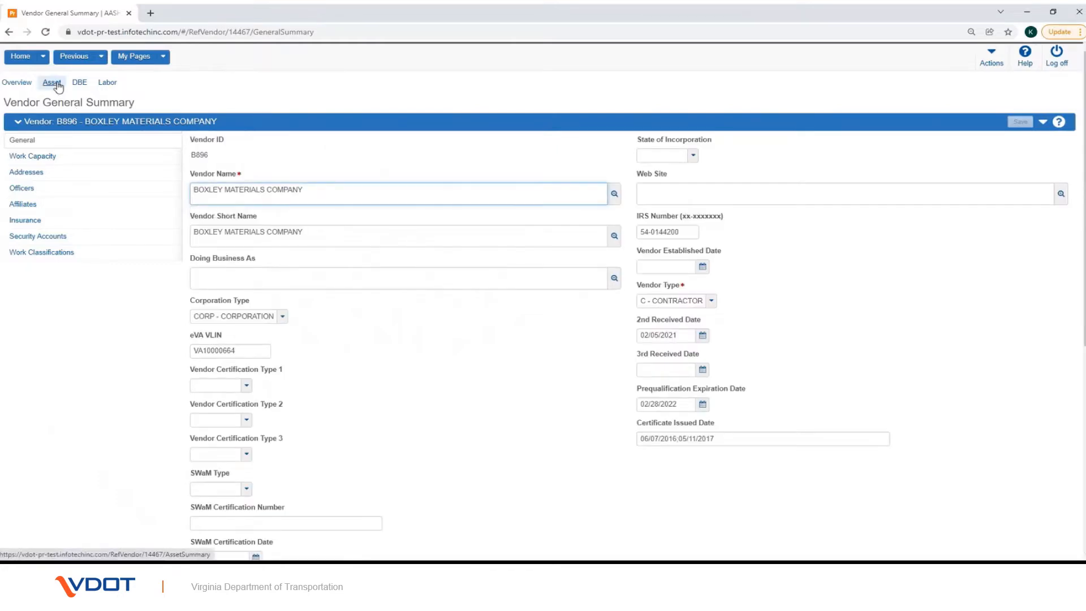
Step: Add a new equipment record to the vendor's assets with ID 106 and description Dump Truck
{"action": "left_click", "coordinate": [58, 86]}
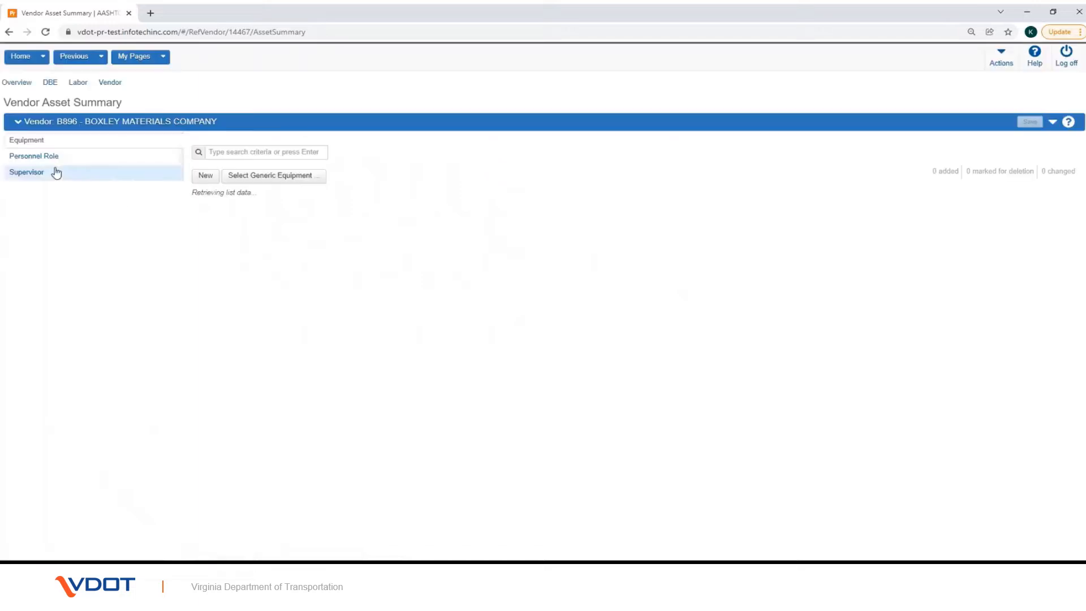
{"action": "left_click", "coordinate": [206, 176]}
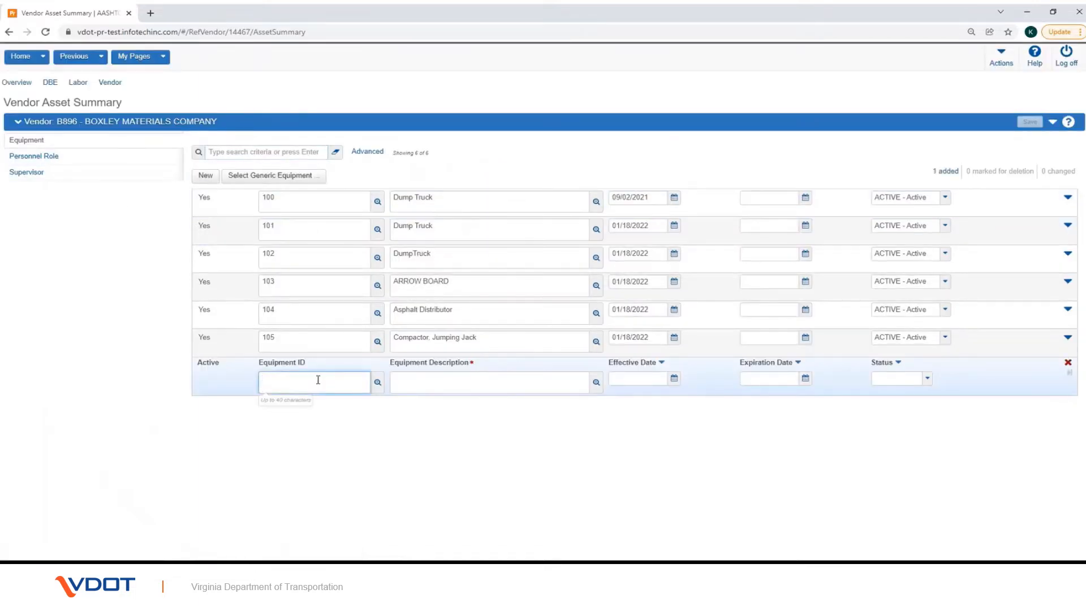
{"action": "type", "text": "106"}
{"action": "left_click", "coordinate": [443, 385]}
{"action": "type", "text": "Dump Tru"}
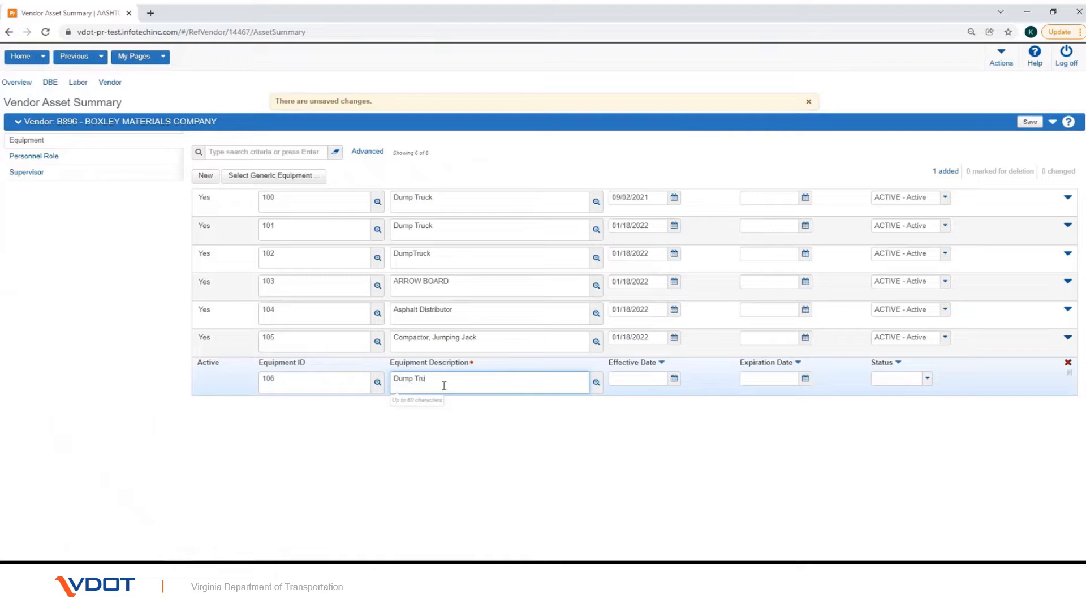
{"action": "type", "text": "ck"}
Step: Set equipment 106's effective date to 01/18/2022 and status to ACTIVE - Active, and save the vendor's equipment
{"action": "left_click", "coordinate": [673, 378]}
{"action": "left_click", "coordinate": [707, 458]}
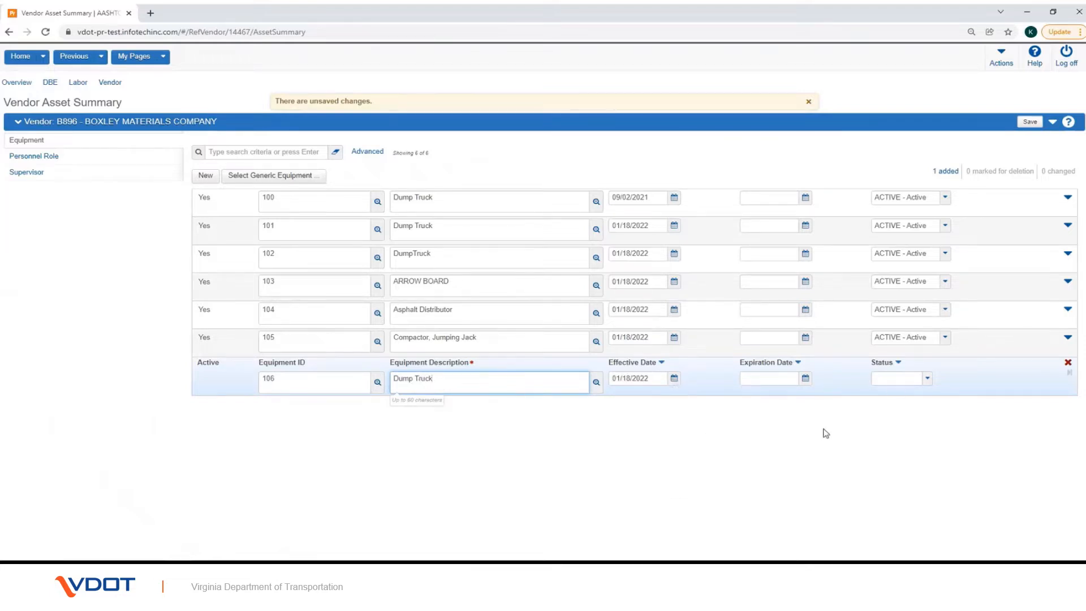
{"action": "left_click", "coordinate": [893, 380]}
{"action": "left_click", "coordinate": [898, 410]}
{"action": "left_click", "coordinate": [1030, 122]}
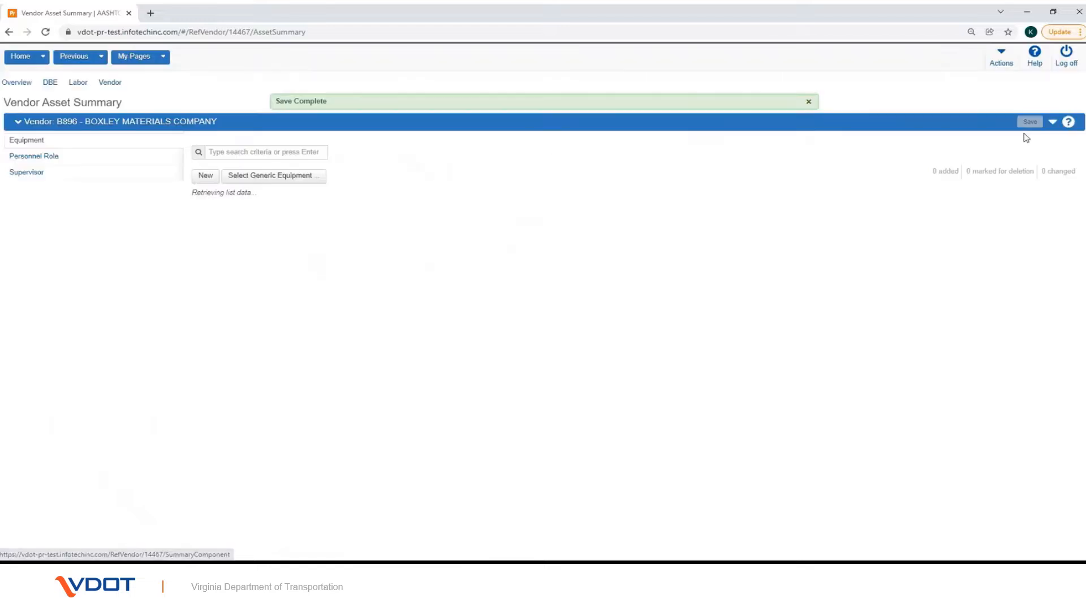
Step: Start selecting generic equipment for the vendor, with effective date 01/18/2022 and status ACTIVE - Active
{"action": "left_click", "coordinate": [293, 178]}
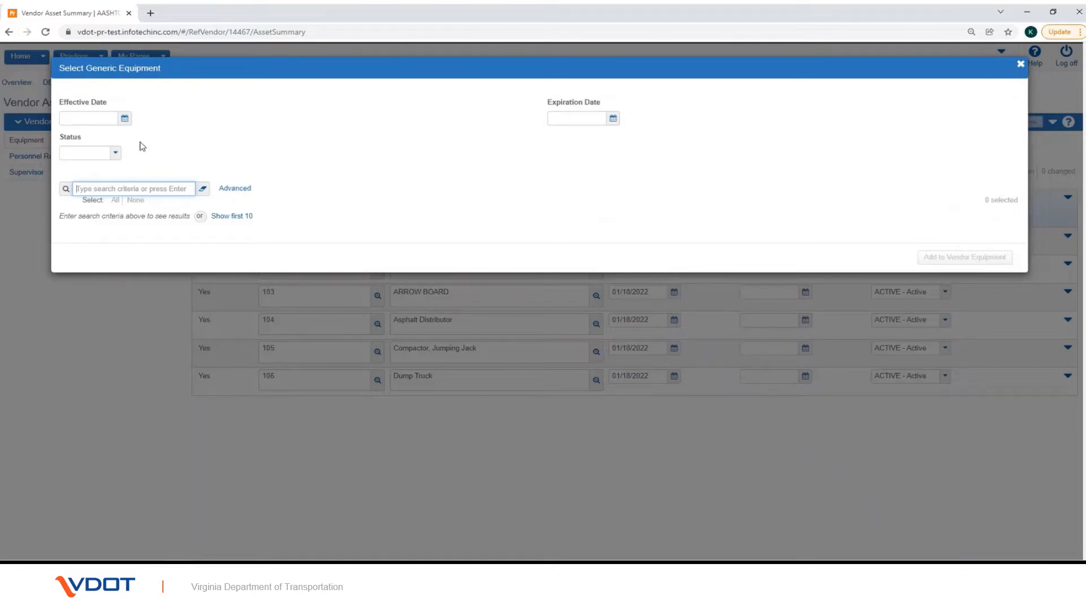
{"action": "left_click", "coordinate": [124, 118]}
{"action": "left_click", "coordinate": [158, 199]}
{"action": "left_click", "coordinate": [114, 153]}
{"action": "left_click", "coordinate": [113, 179]}
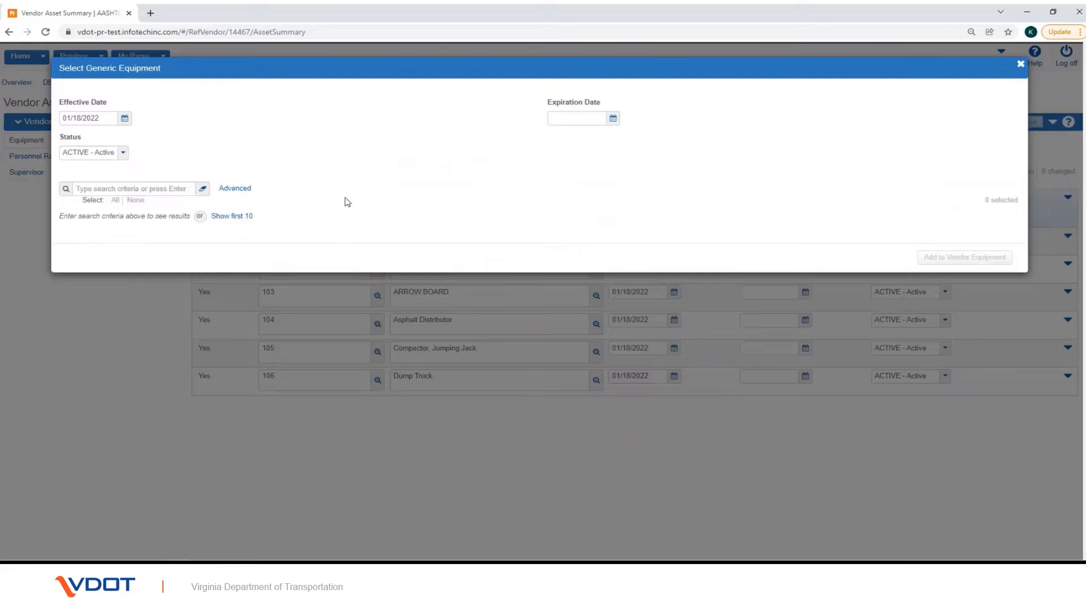
Step: List the first 10 generic equipment items and add Compactor, Jumping Jack and Dozer, 1999 Caterpillar D5C to the vendor's equipment
{"action": "left_click", "coordinate": [227, 216]}
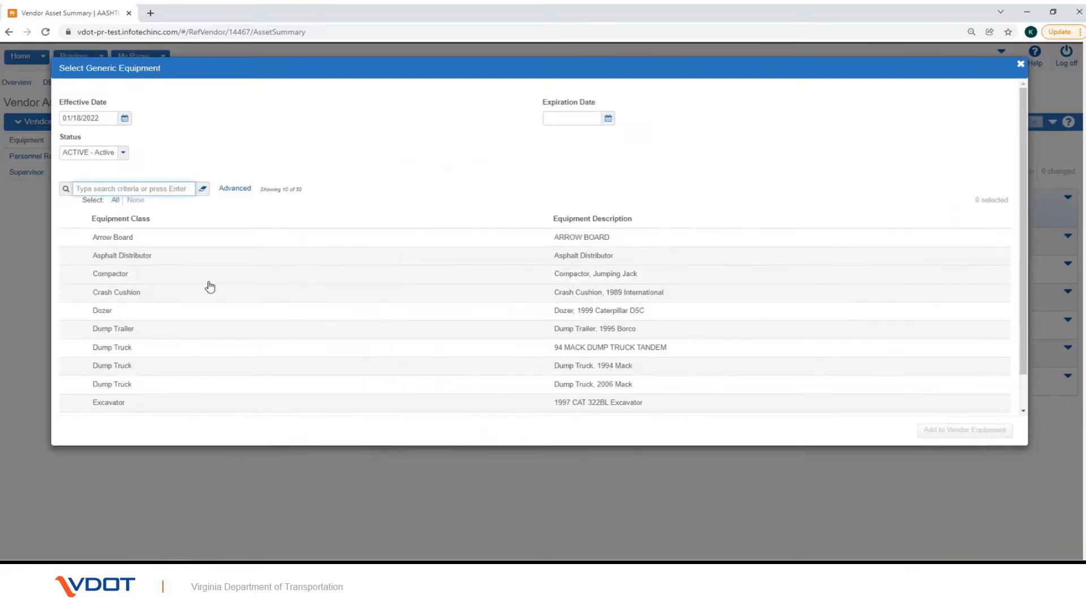
{"action": "left_click", "coordinate": [111, 273]}
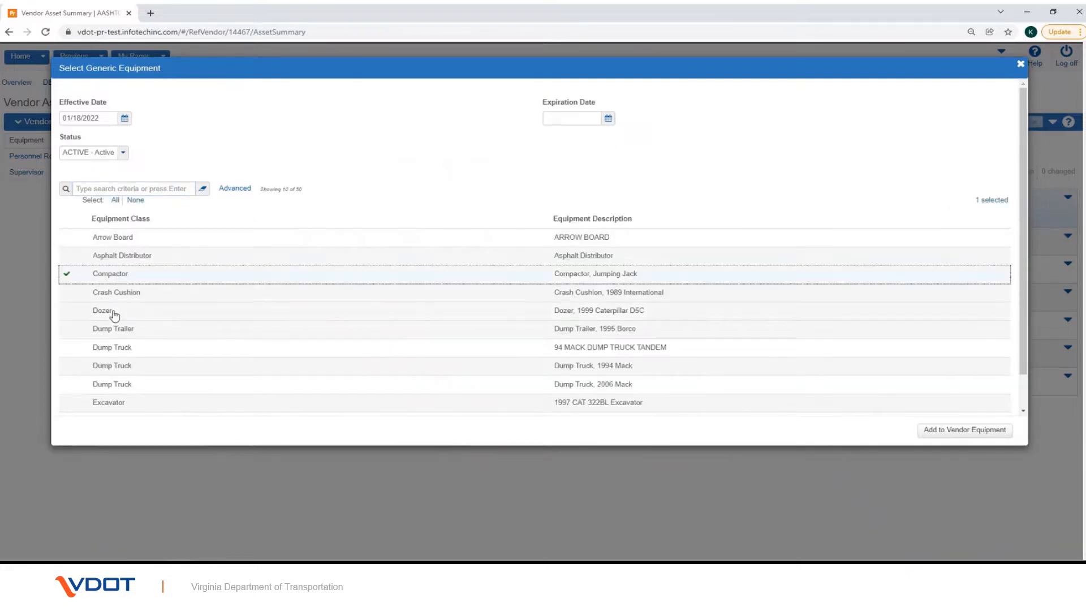
{"action": "left_click", "coordinate": [112, 311]}
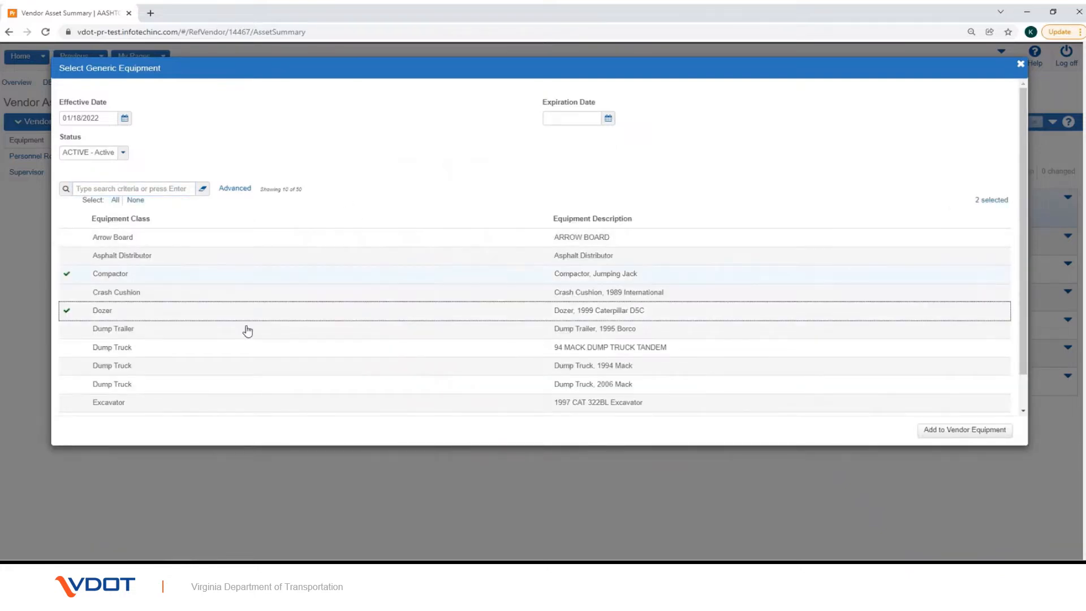
{"action": "left_click", "coordinate": [933, 430]}
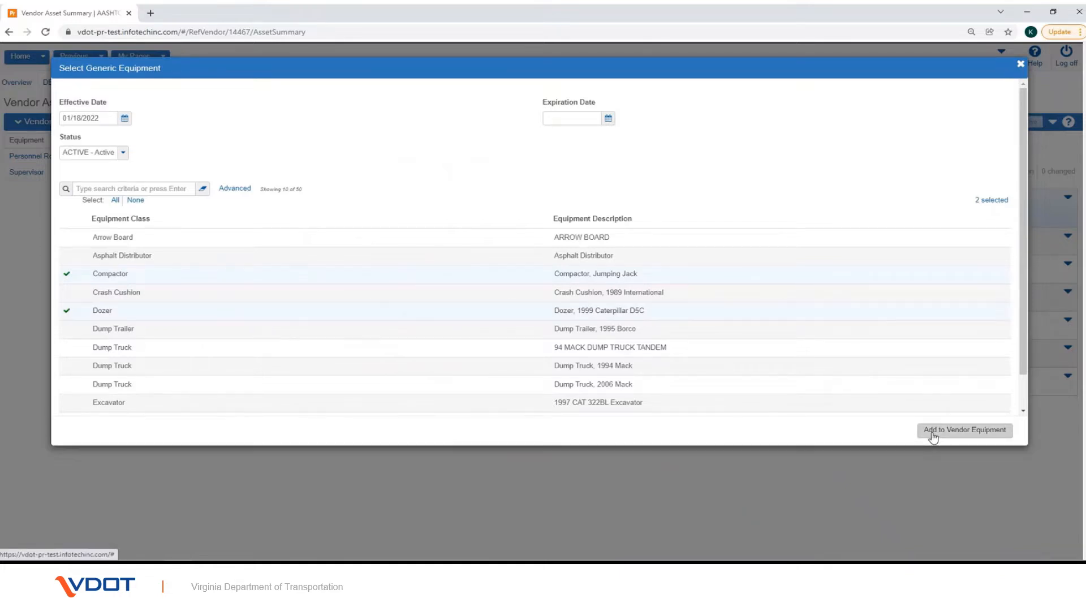
Step: Assign equipment ID 107 to the added Compactor, Jumping Jack and 108 to the Dozer, 1999 Caterpillar D5C, and save the vendor
{"action": "left_click", "coordinate": [294, 416]}
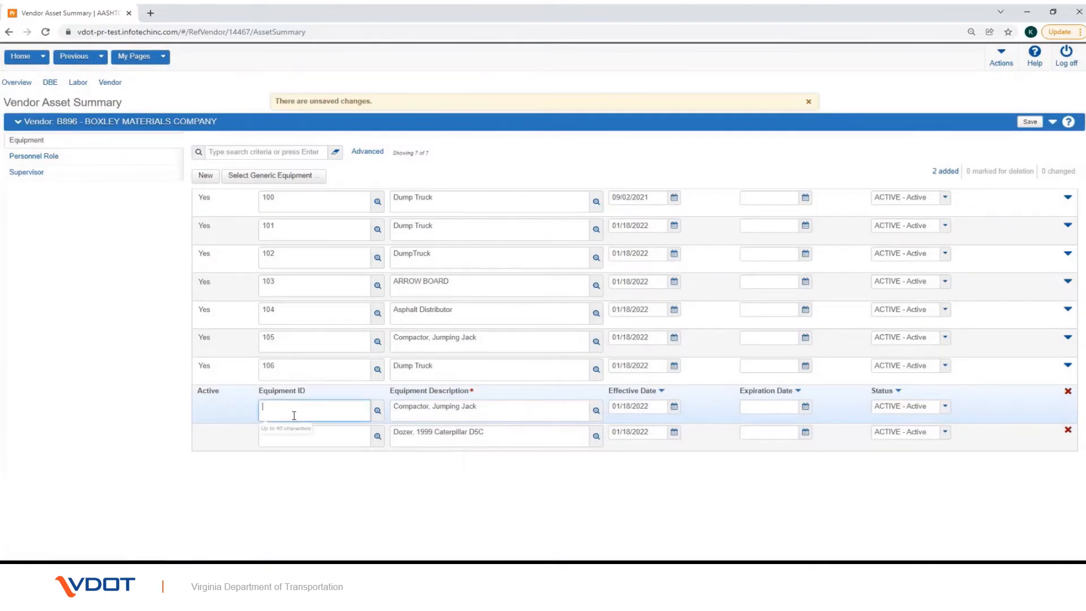
{"action": "type", "text": "107"}
{"action": "left_click", "coordinate": [279, 437]}
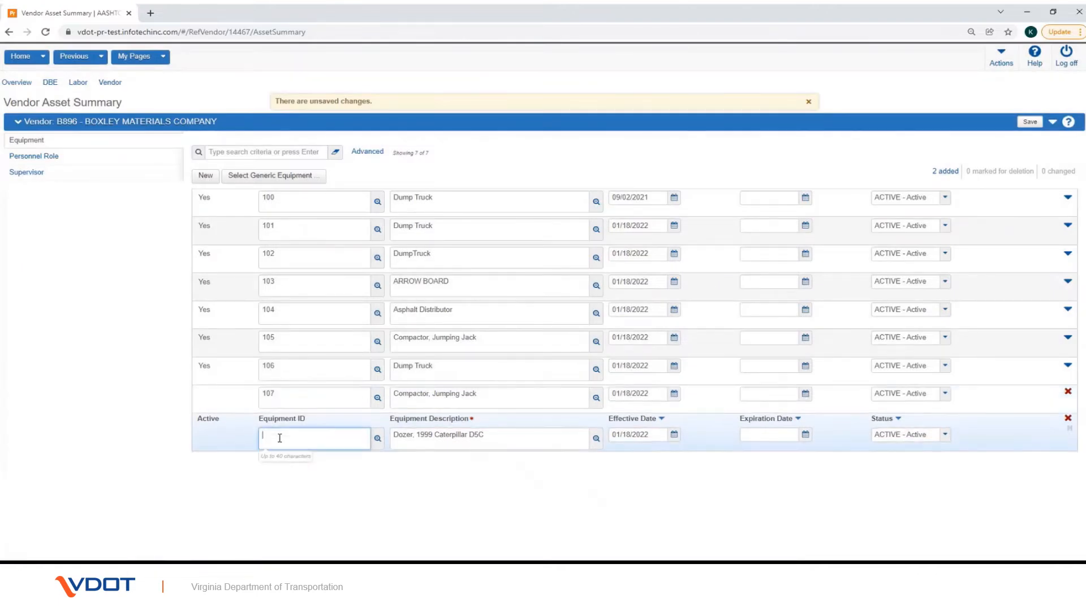
{"action": "type", "text": "108"}
{"action": "left_click", "coordinate": [318, 490]}
{"action": "left_click", "coordinate": [1036, 124]}
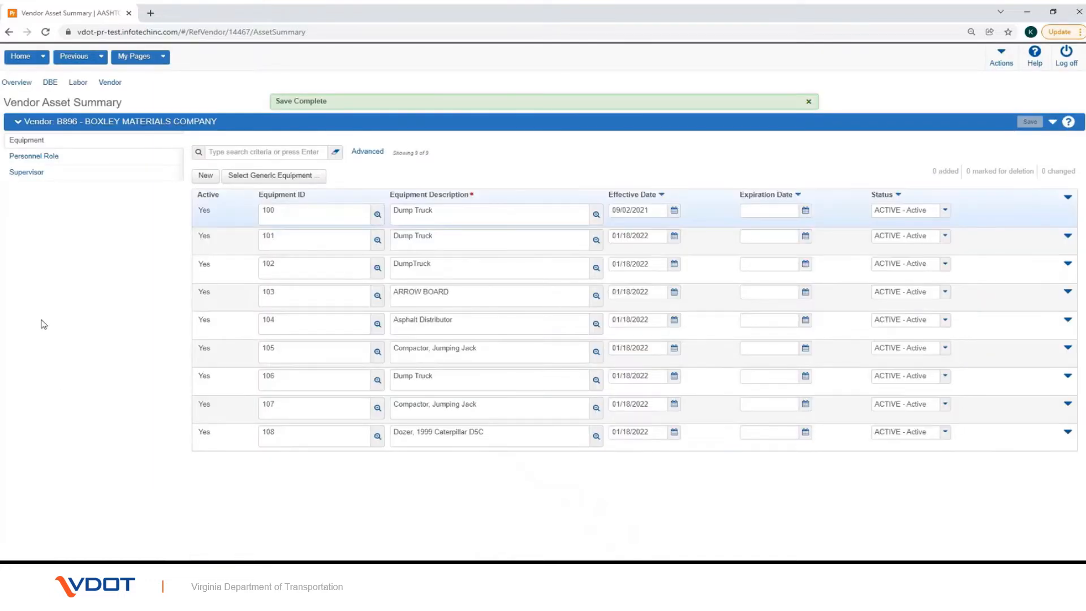
Step: Add a new personnel role to the vendor's assets with ID 105 and description Foreman
{"action": "left_click", "coordinate": [20, 161]}
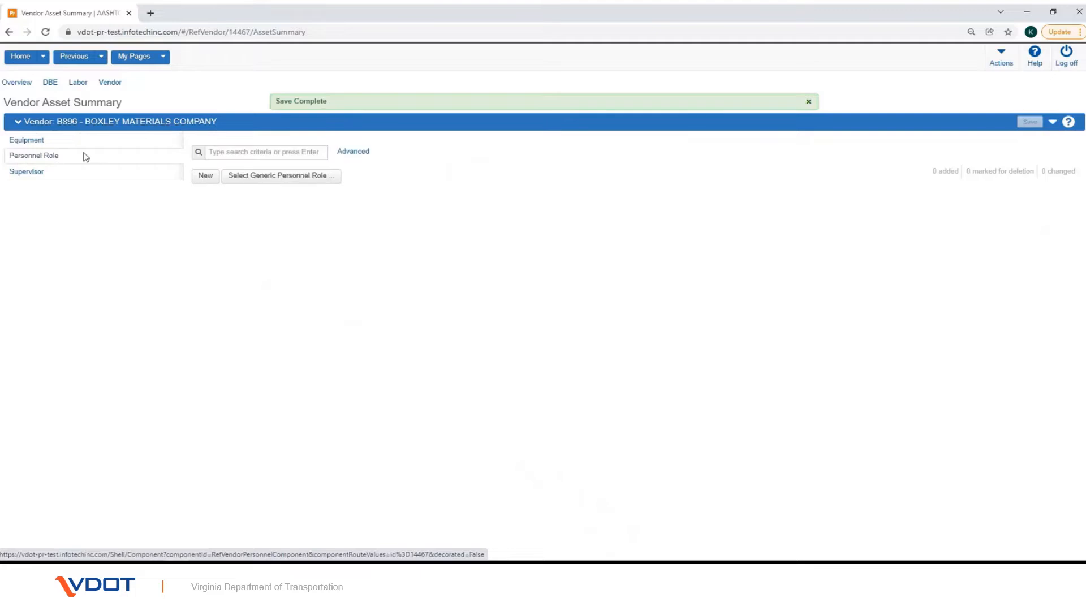
{"action": "left_click", "coordinate": [206, 180]}
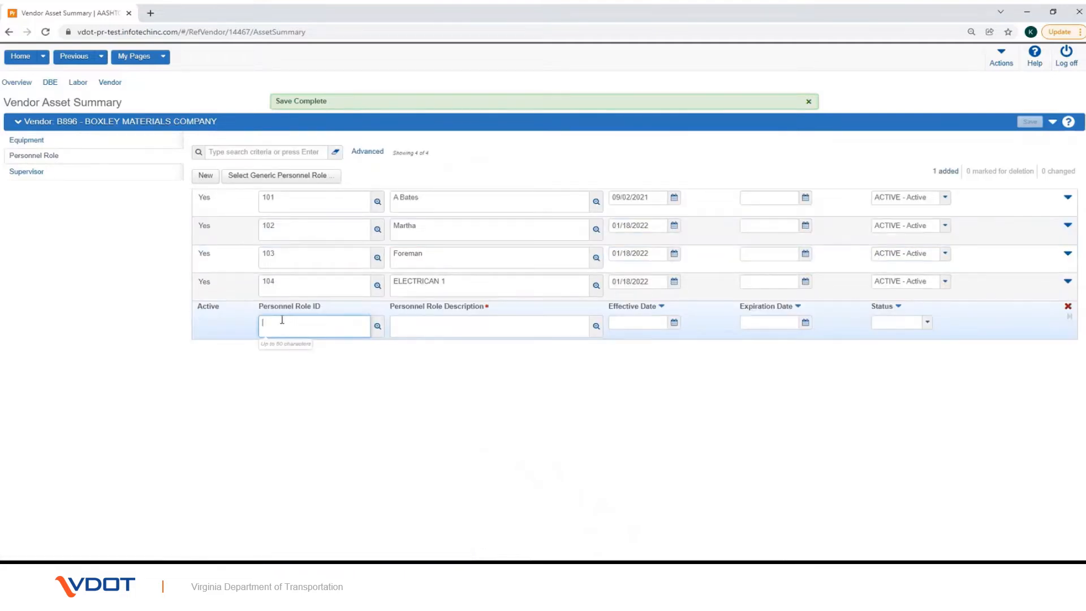
{"action": "type", "text": "105"}
{"action": "left_click", "coordinate": [405, 318]}
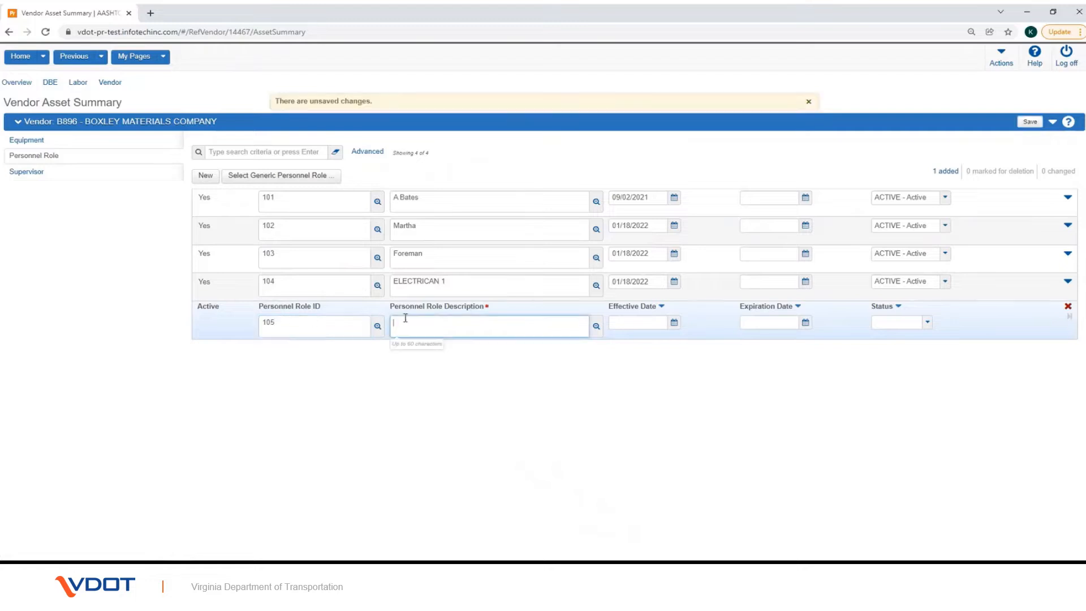
{"action": "type", "text": "Foreman"}
Step: Set personnel role 105's effective date to 01/18/2022 and its status to ACTIVE - Active
{"action": "left_click", "coordinate": [674, 323]}
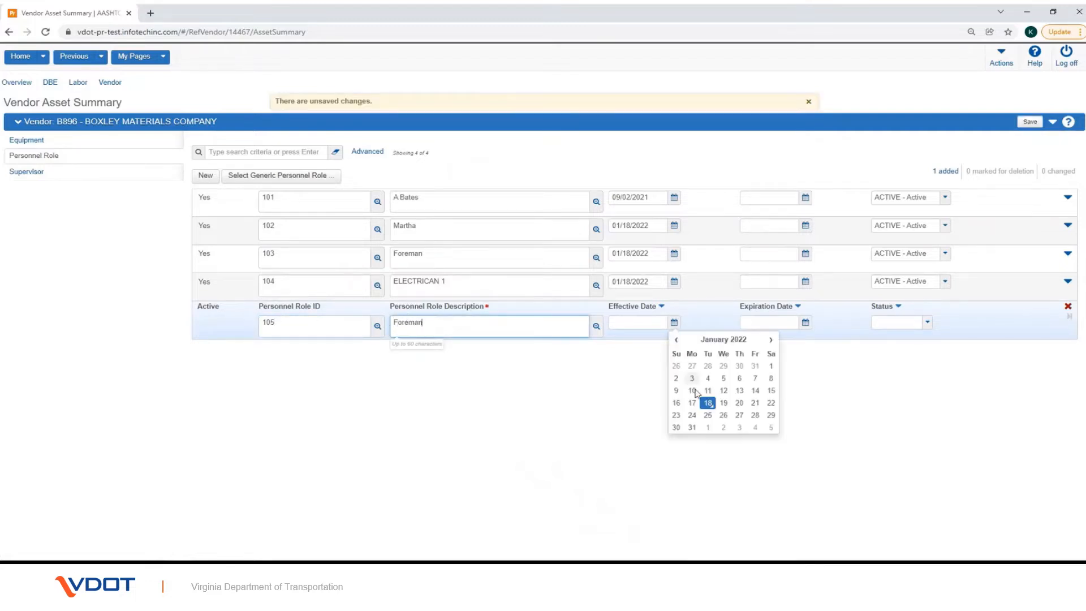
{"action": "left_click", "coordinate": [708, 405]}
{"action": "left_click", "coordinate": [883, 323]}
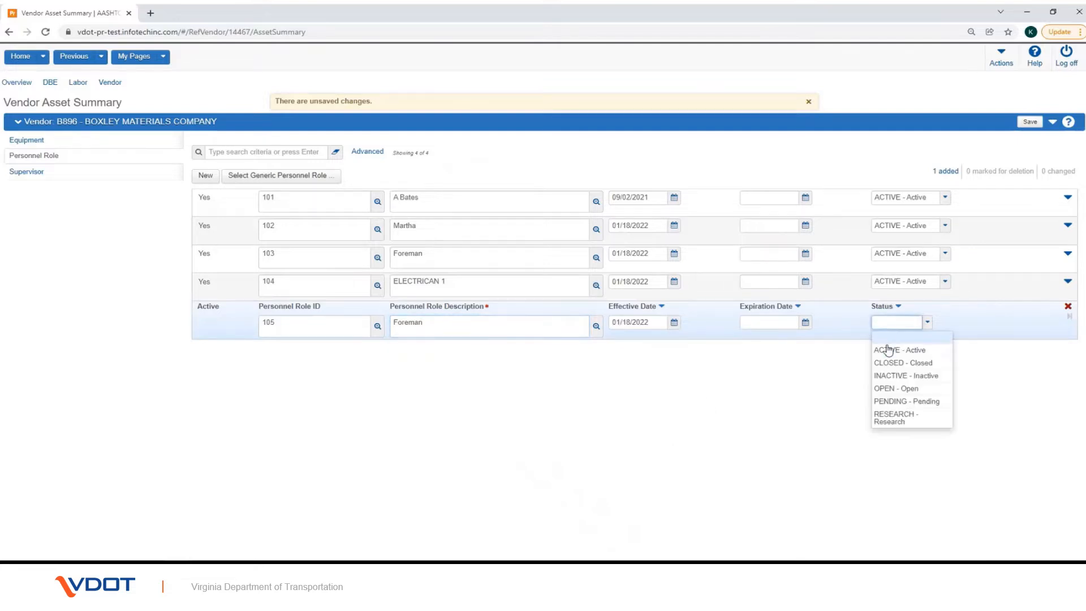
{"action": "left_click", "coordinate": [889, 351]}
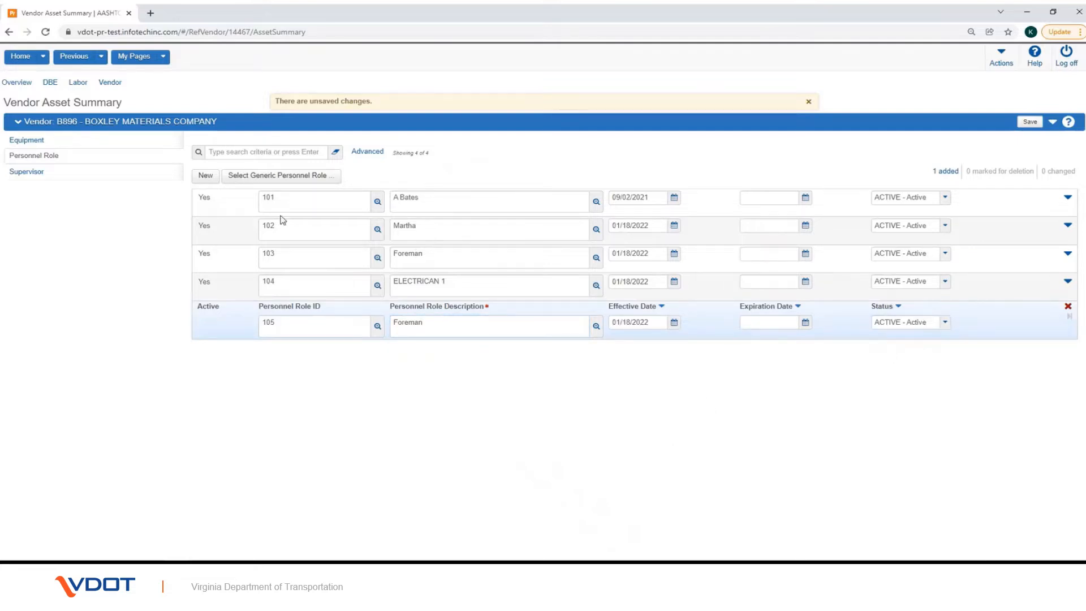
Step: Start selecting generic personnel roles for the vendor, with effective date 01/18/2022 and status ACTIVE - Active
{"action": "left_click", "coordinate": [273, 177]}
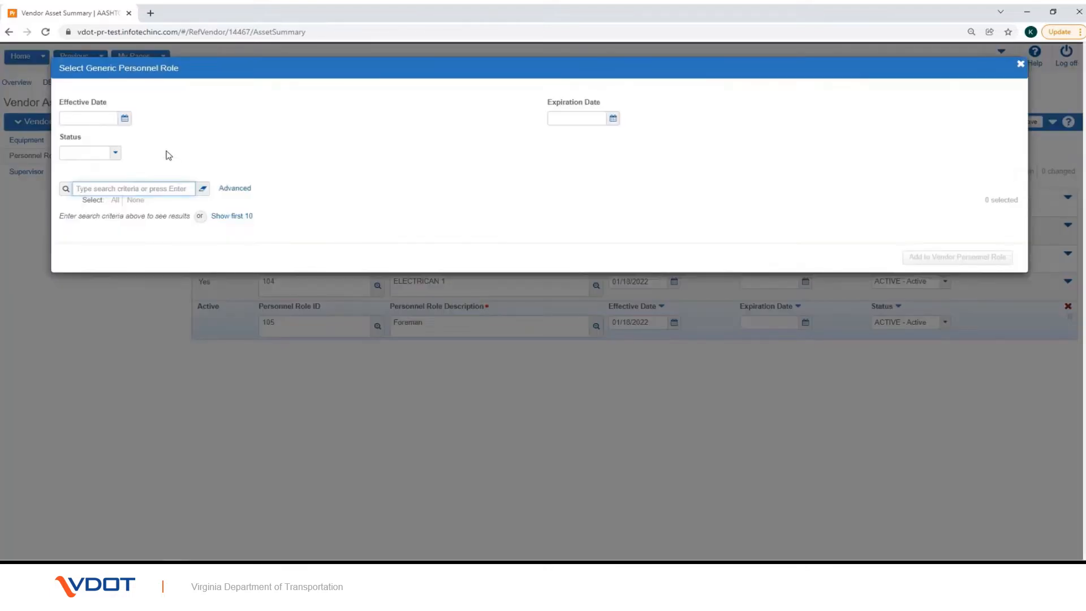
{"action": "left_click", "coordinate": [124, 118]}
{"action": "left_click", "coordinate": [160, 200]}
{"action": "left_click", "coordinate": [112, 153]}
{"action": "left_click", "coordinate": [117, 180]}
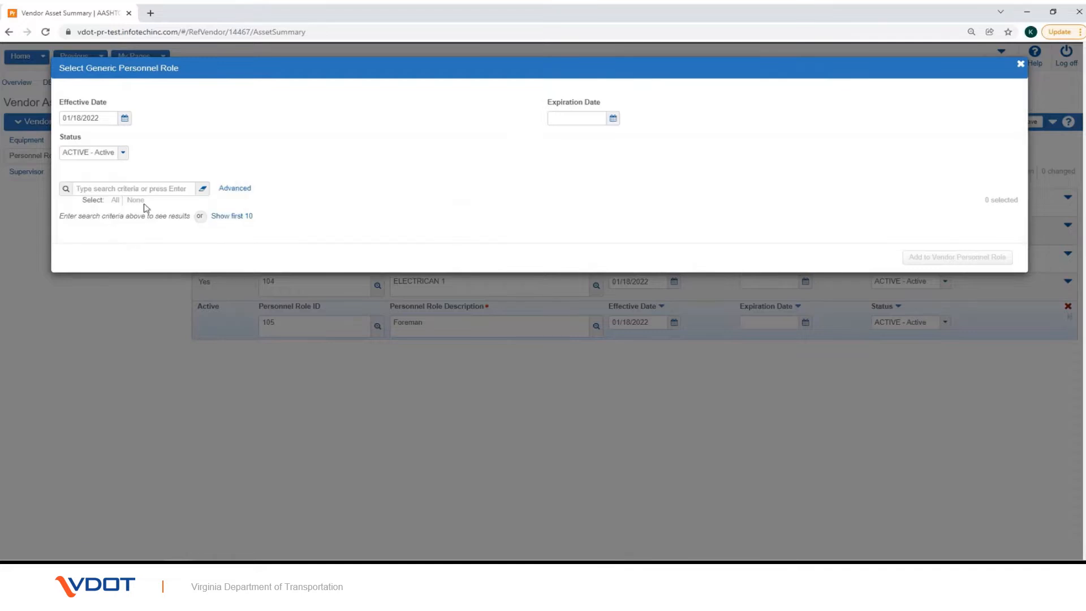
Step: List the first 10 generic personnel roles and add Excavator Operator and Safety Officer to the vendor's personnel roles
{"action": "left_click", "coordinate": [231, 216]}
{"action": "left_click", "coordinate": [149, 239]}
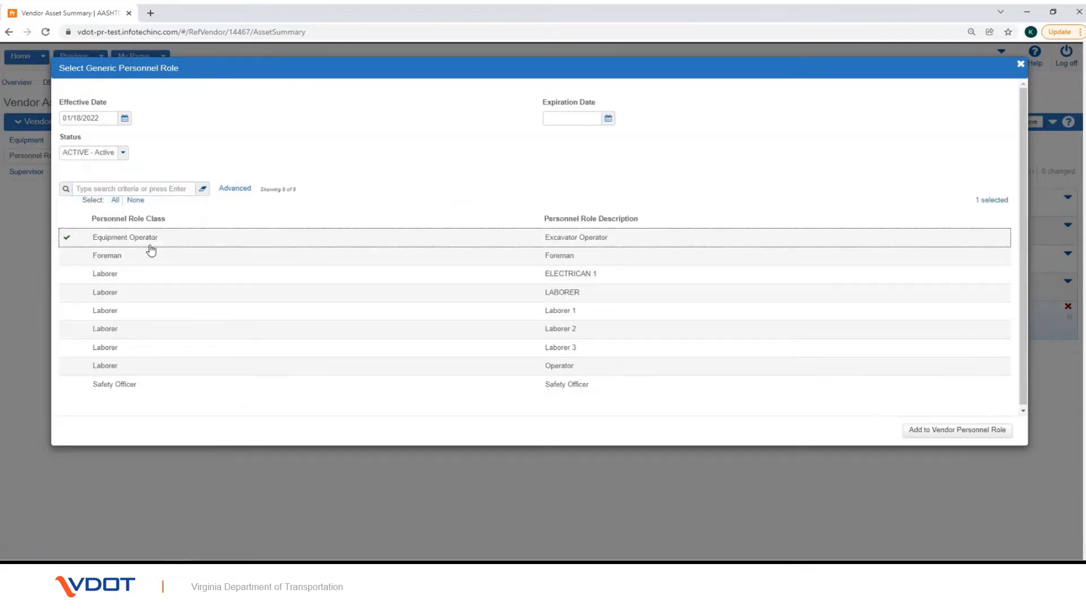
{"action": "left_click", "coordinate": [140, 387]}
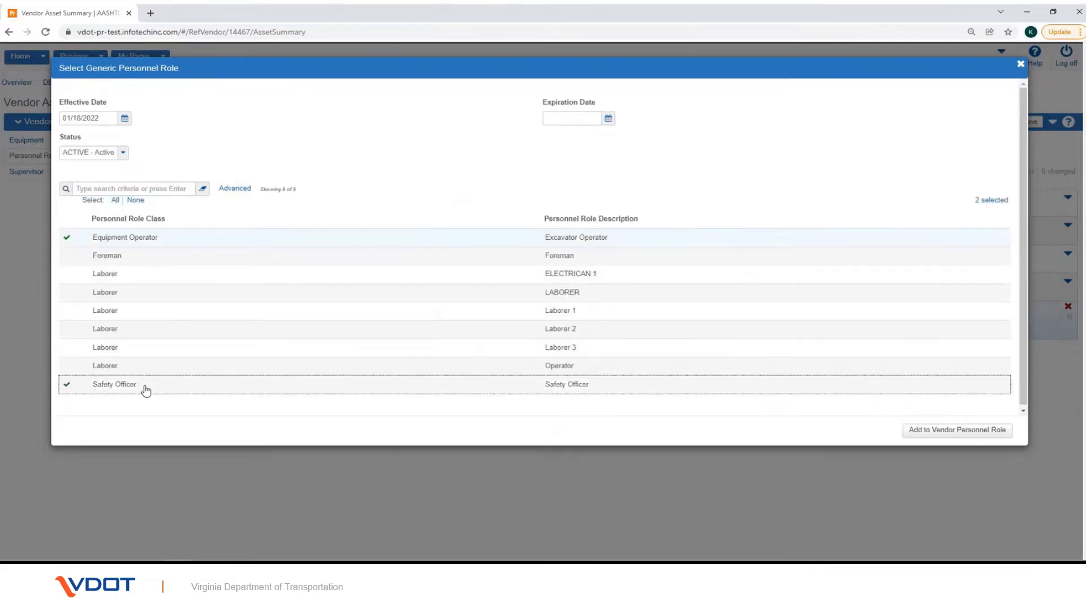
{"action": "left_click", "coordinate": [927, 434]}
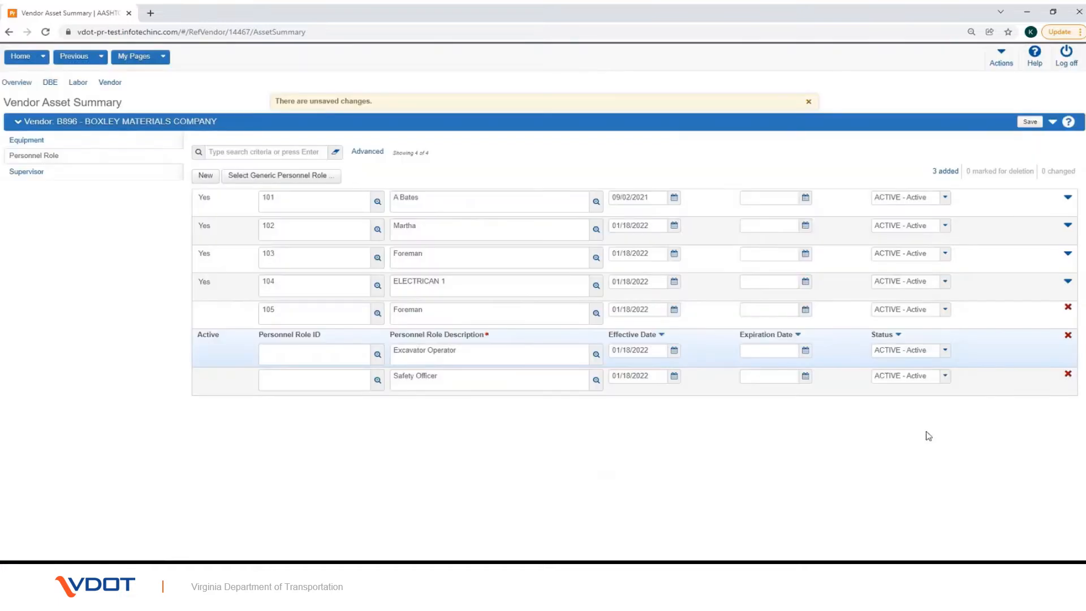
Step: Assign personnel role ID 106 to the Excavator Operator and 107 to the Safety Officer, and save the vendor
{"action": "left_click", "coordinate": [281, 355]}
{"action": "type", "text": "106"}
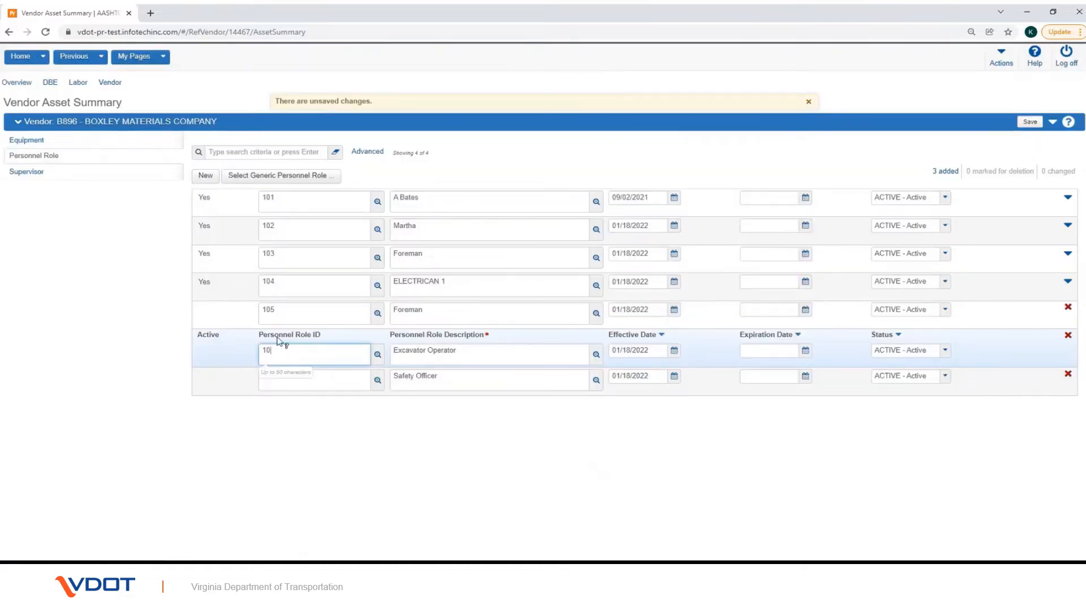
{"action": "left_click", "coordinate": [275, 380]}
{"action": "type", "text": "107"}
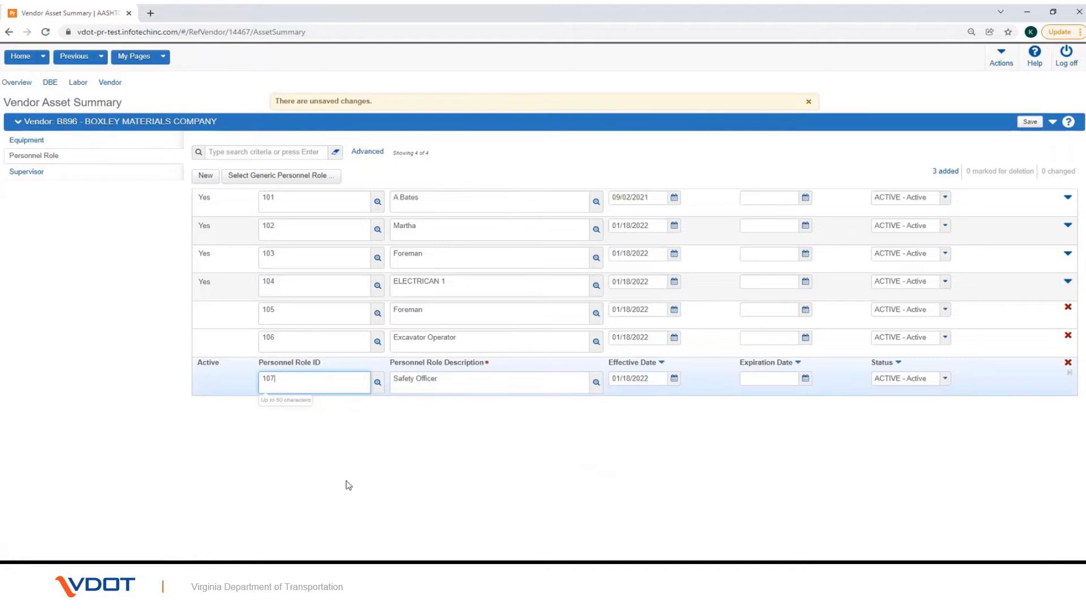
{"action": "left_click", "coordinate": [1030, 122]}
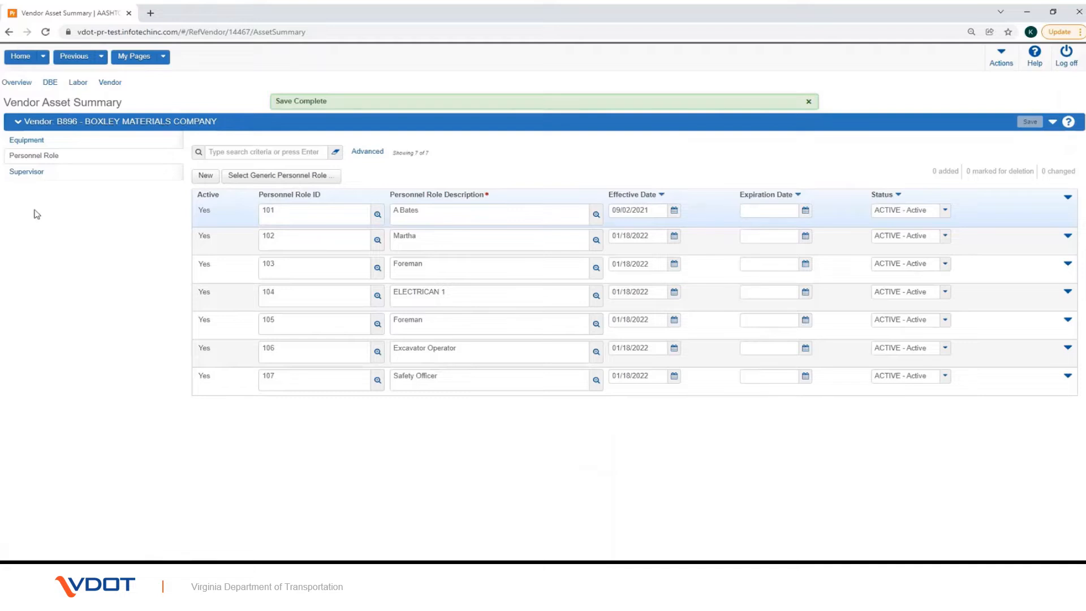
Step: Add a new supervisor to the vendor's assets with ID 103 and enter the supervisor's name as the description
{"action": "left_click", "coordinate": [26, 172]}
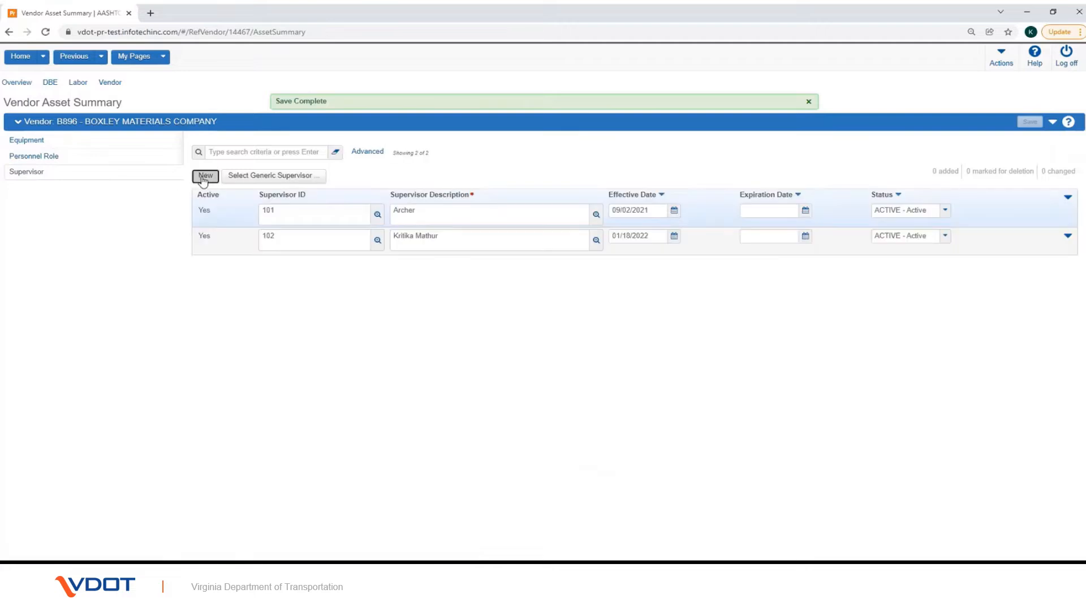
{"action": "left_click", "coordinate": [205, 175]}
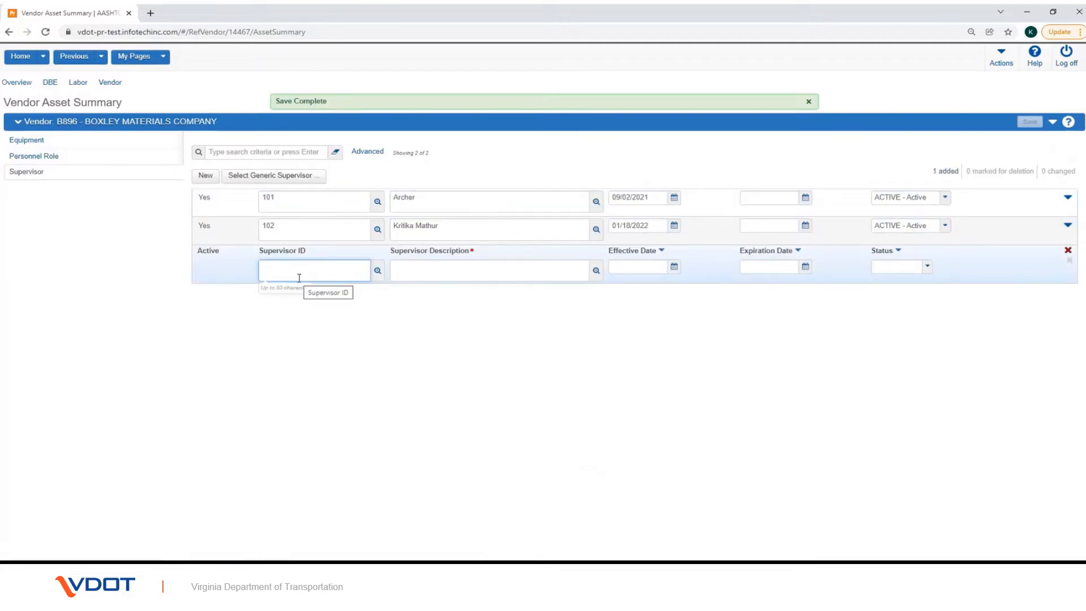
{"action": "type", "text": "103"}
{"action": "left_click", "coordinate": [421, 273]}
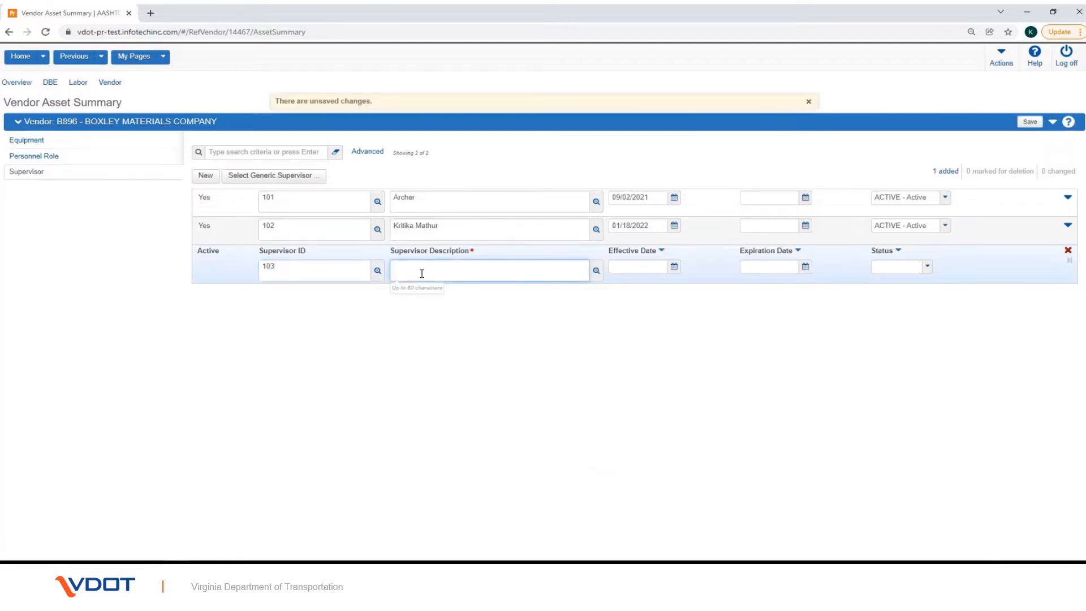
{"action": "type", "text": "SHaq"}
{"action": "key", "text": "BackSpace"}
{"action": "key", "text": "BackSpace"}
{"action": "key", "text": "BackSpace"}
{"action": "type", "text": "hao"}
Step: Set supervisor 103's effective date to 01/18/2022 and status to ACTIVE - Active, dismiss the generic supervisor selection, and save the vendor
{"action": "left_click", "coordinate": [674, 266]}
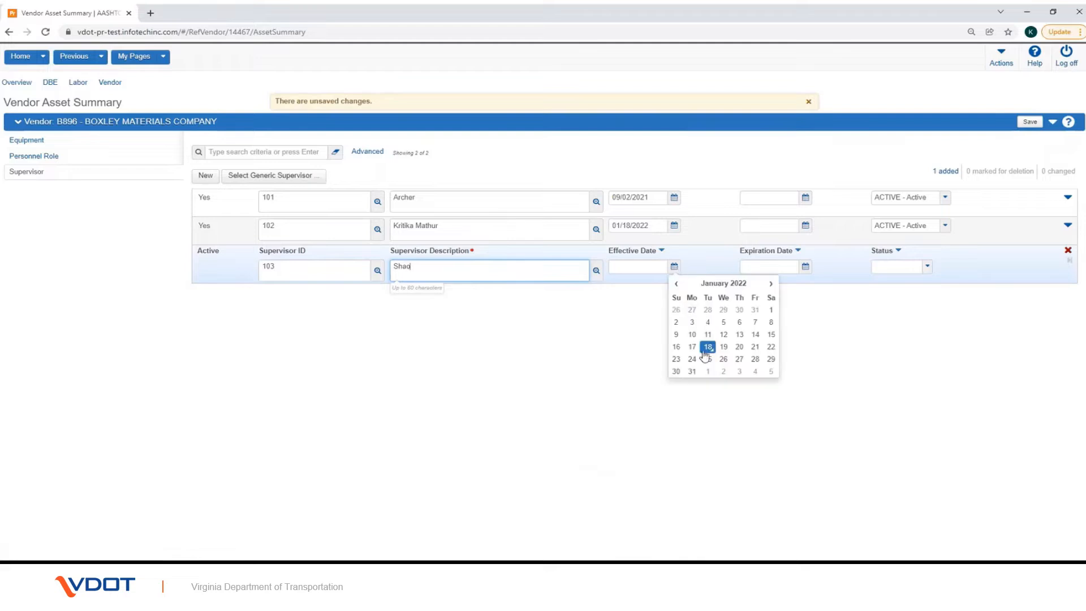
{"action": "left_click", "coordinate": [705, 348]}
{"action": "left_click", "coordinate": [903, 273]}
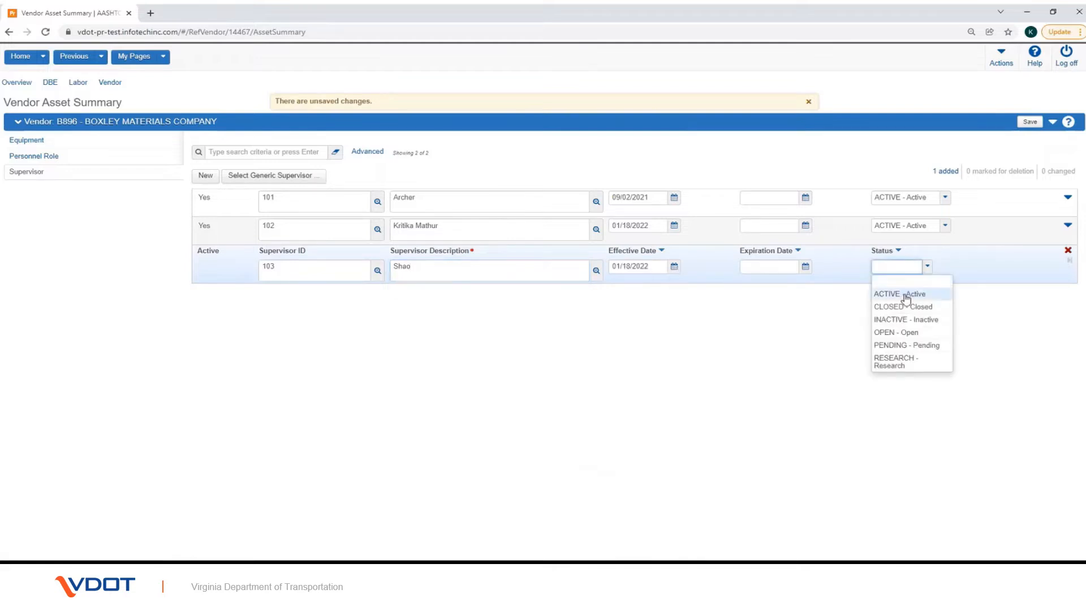
{"action": "left_click", "coordinate": [904, 293]}
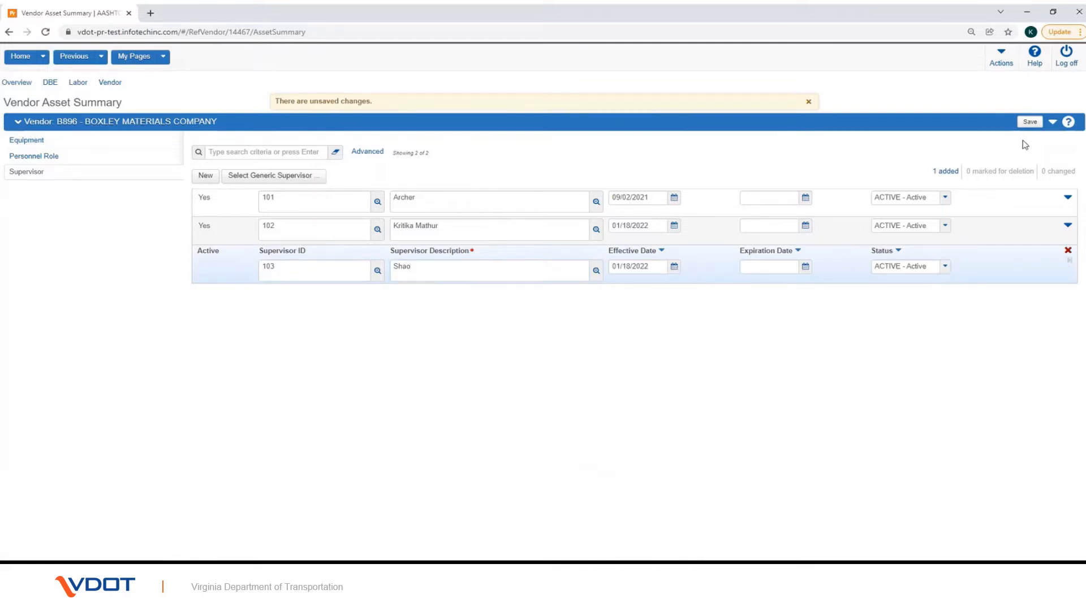
{"action": "left_click", "coordinate": [265, 178]}
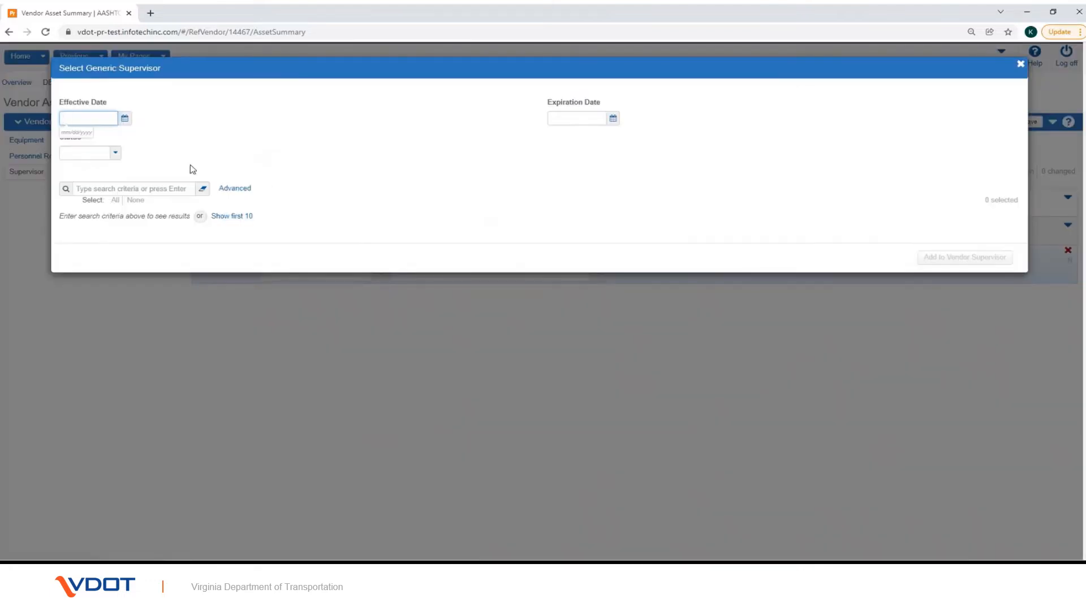
{"action": "left_click", "coordinate": [1019, 68]}
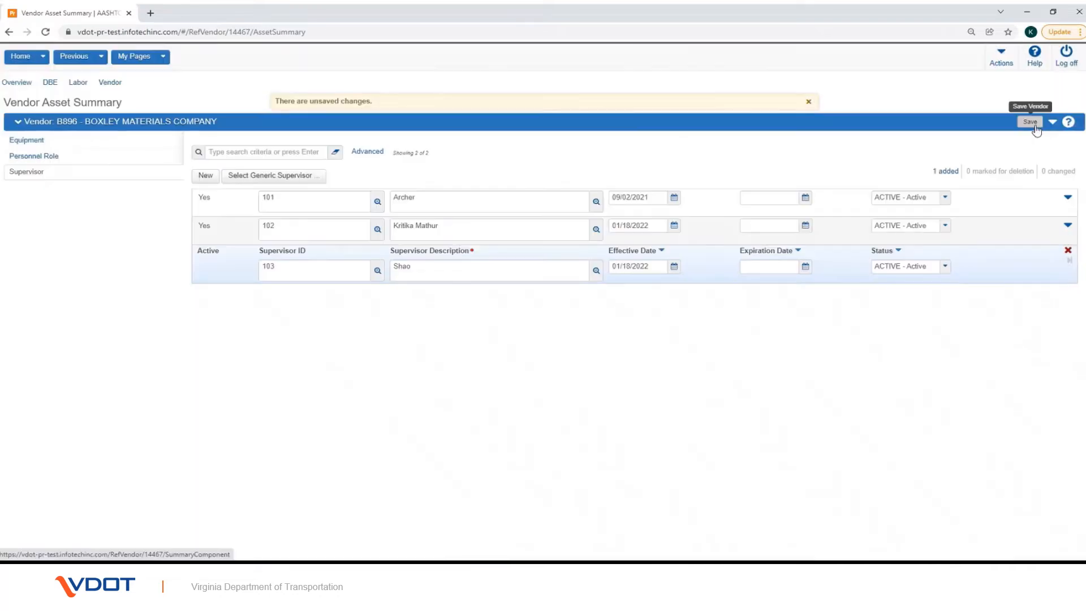
{"action": "left_click", "coordinate": [1029, 122]}
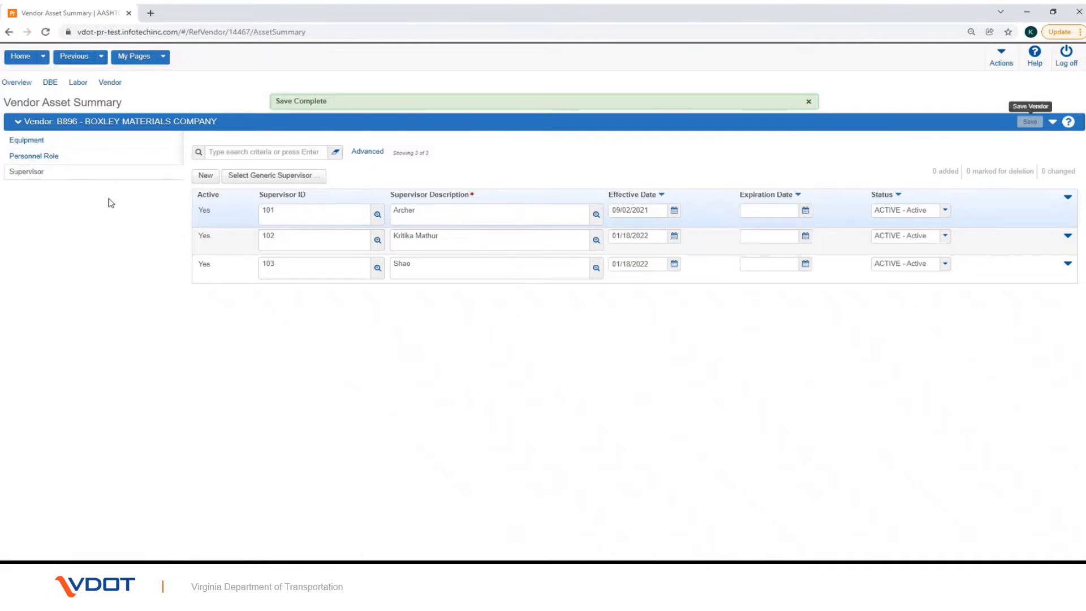
Step: Review the vendor's equipment, personnel role and supervisor lists
{"action": "left_click", "coordinate": [71, 142]}
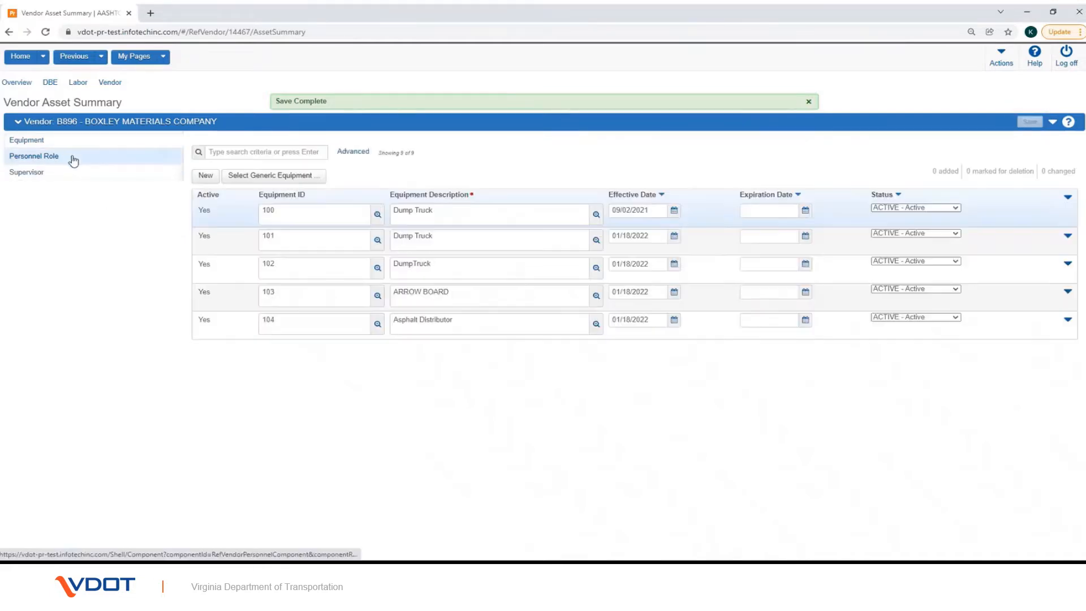
{"action": "left_click", "coordinate": [73, 160]}
{"action": "left_click", "coordinate": [73, 173]}
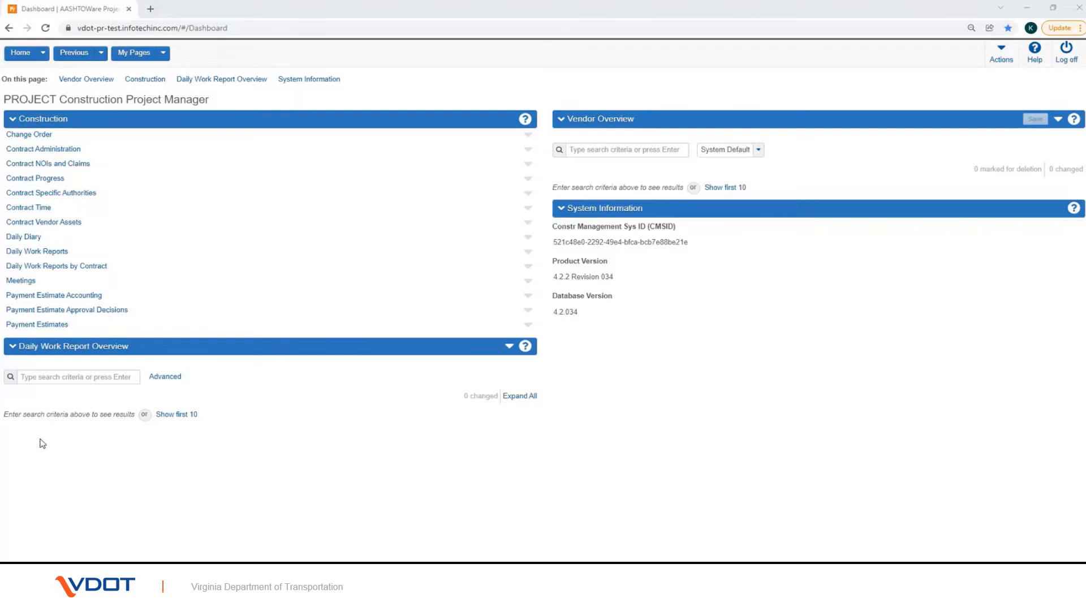
Step: Open the Contract Vendor Assets overview and search for contract gm221pmi118471
{"action": "left_click", "coordinate": [44, 222]}
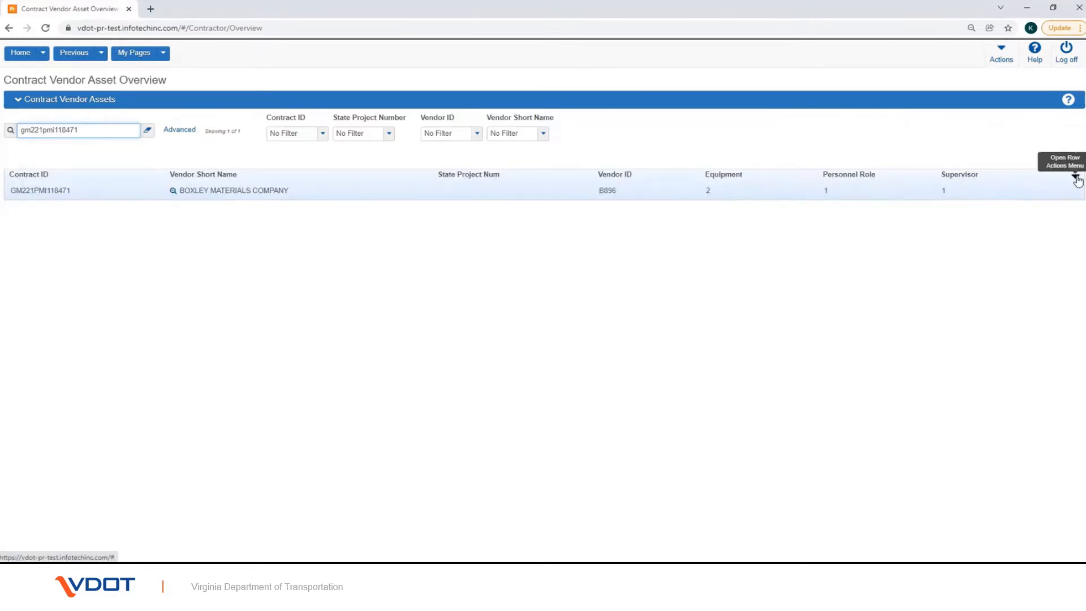
Step: Open the contract vendor's equipment and begin a vendor equipment selection with effective date 01/18/2022 and status ACTIVE - Active
{"action": "left_click", "coordinate": [1075, 177]}
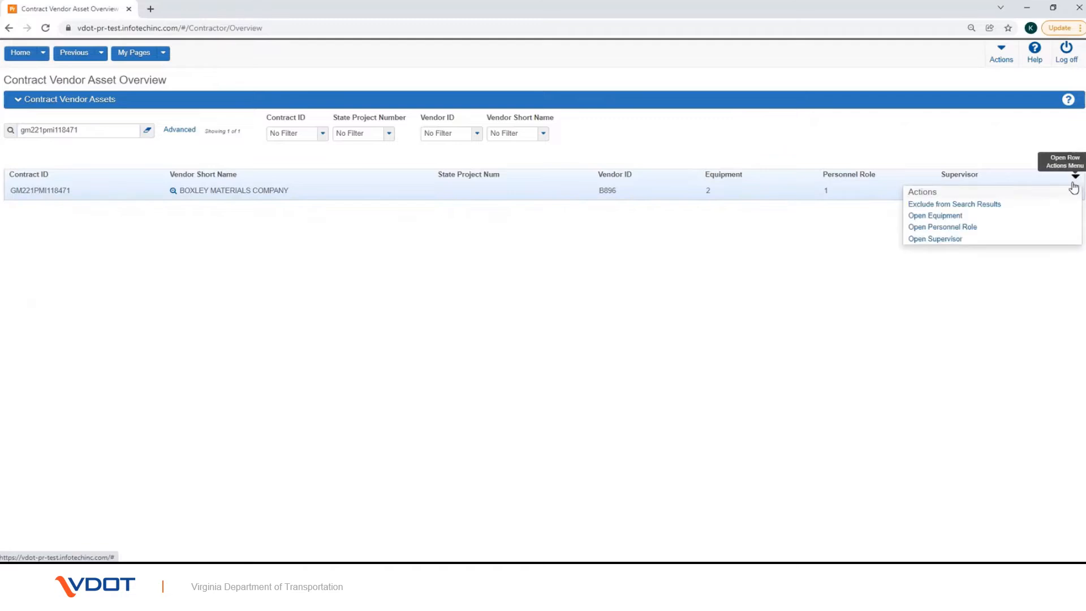
{"action": "left_click", "coordinate": [955, 218]}
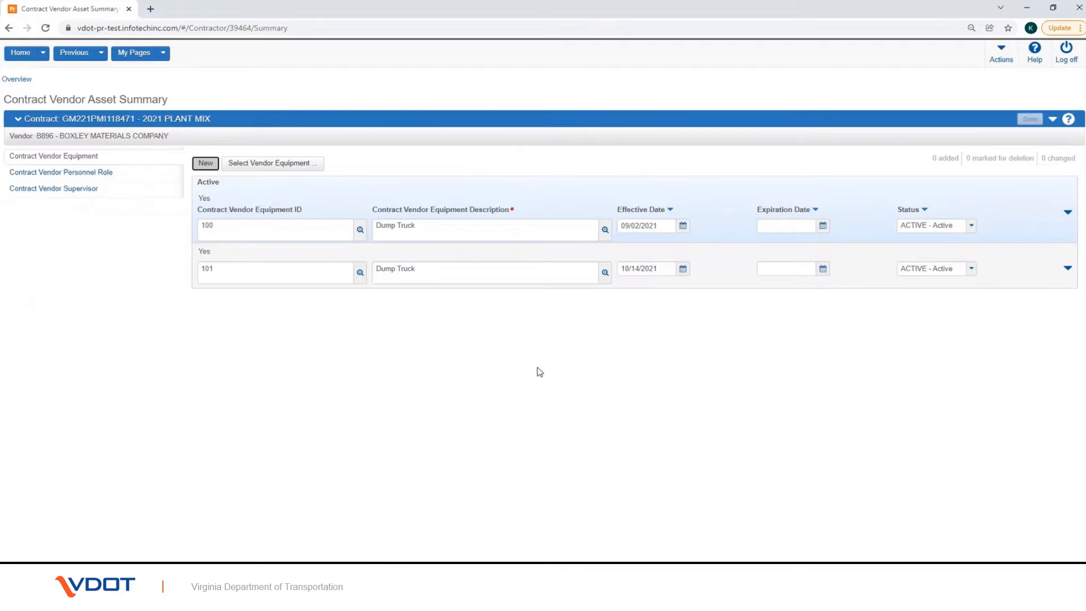
{"action": "left_click", "coordinate": [251, 163]}
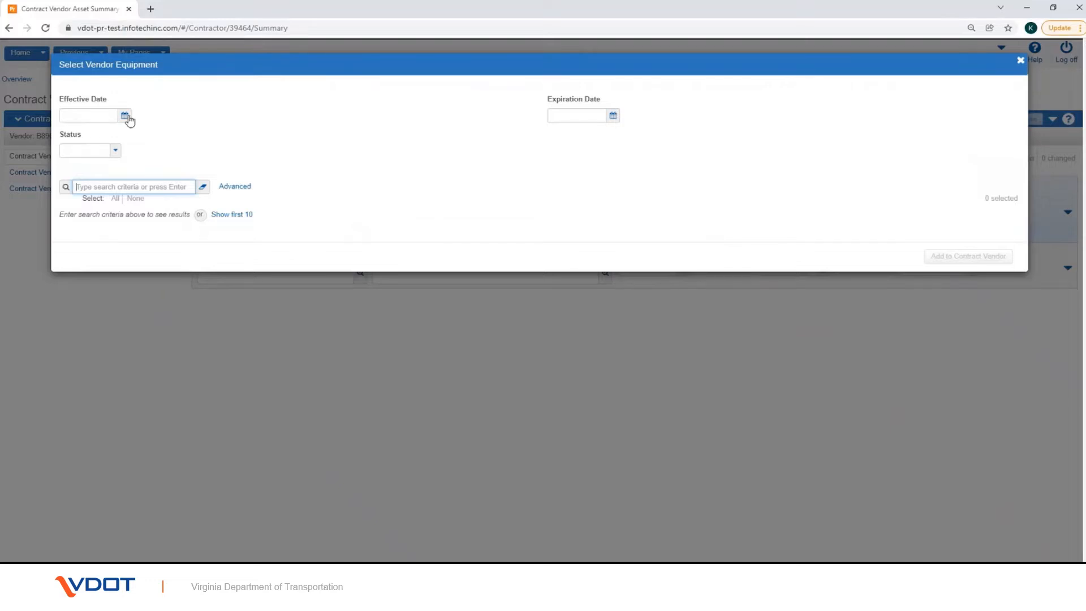
{"action": "left_click", "coordinate": [127, 118]}
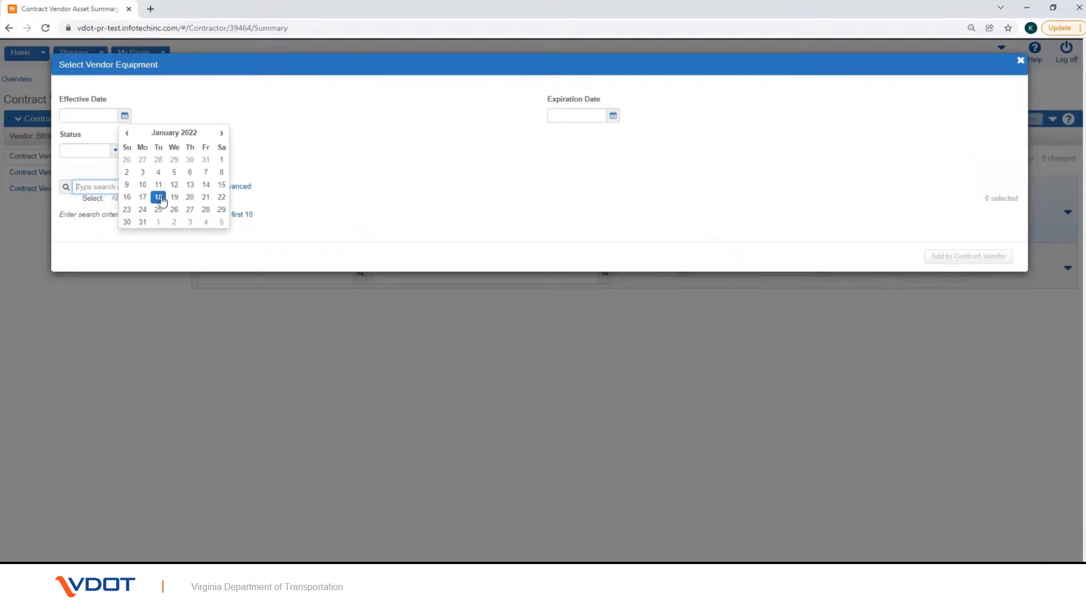
{"action": "left_click", "coordinate": [159, 198]}
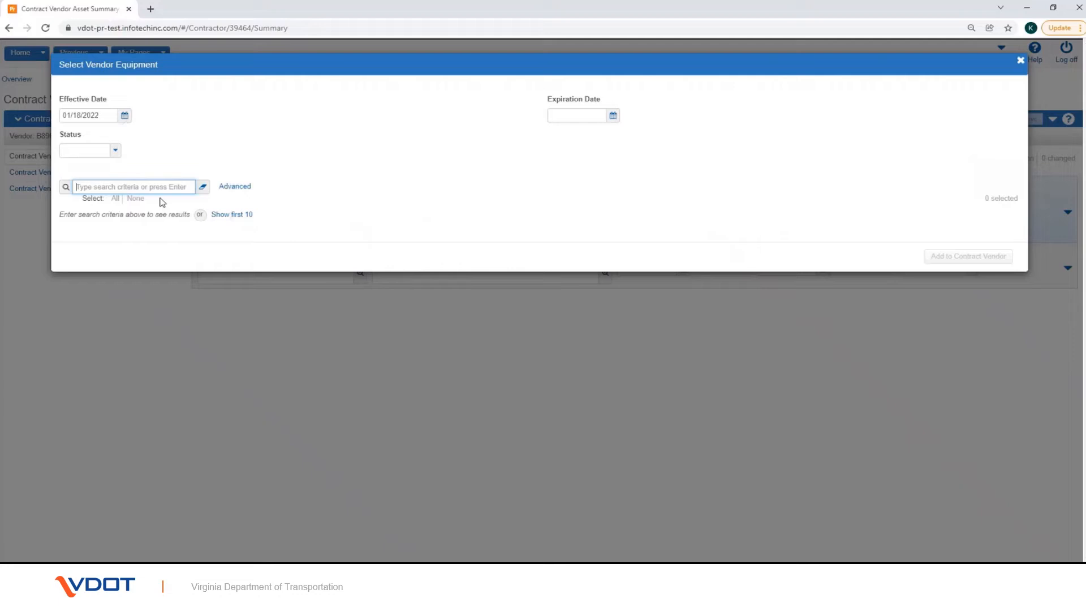
{"action": "left_click", "coordinate": [115, 151]}
{"action": "left_click", "coordinate": [118, 177]}
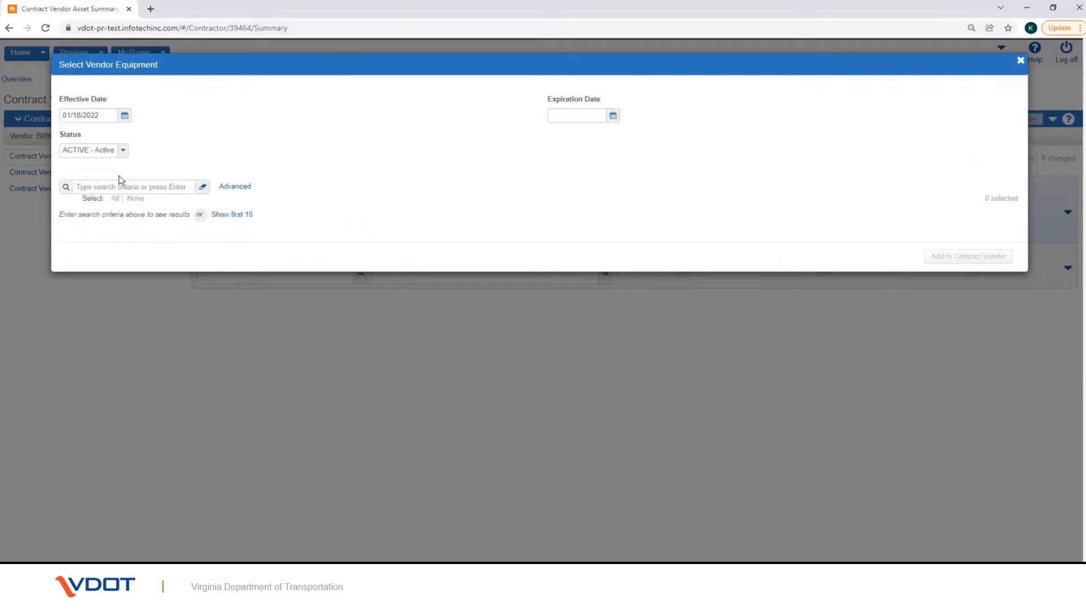
Step: List the vendor's equipment, add items 104, 105, 106, 107 and 108 to the contract vendor, and save
{"action": "left_click", "coordinate": [238, 217]}
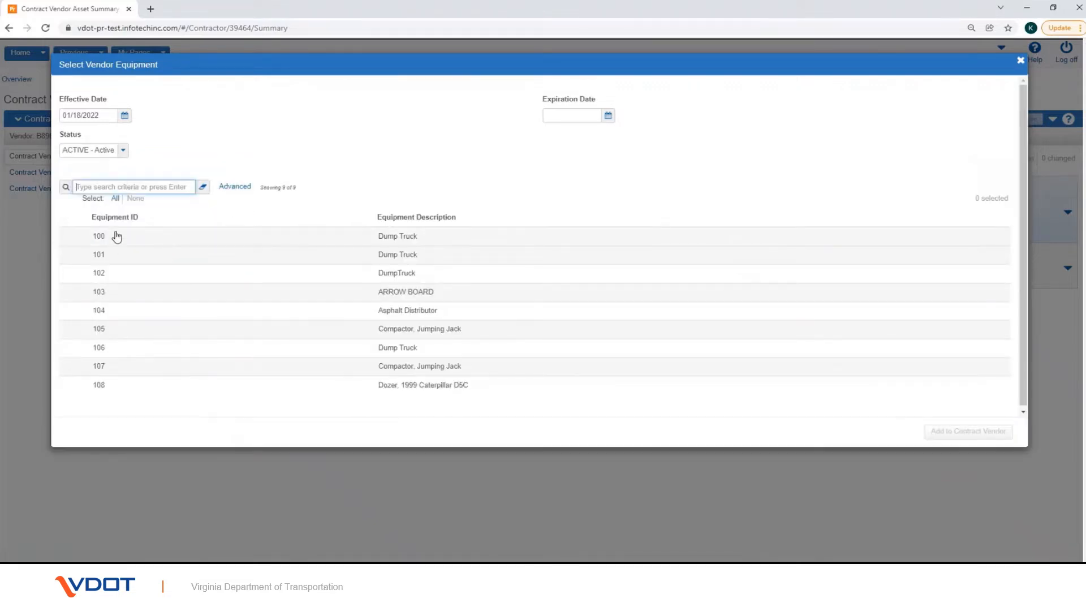
{"action": "left_click", "coordinate": [114, 389]}
{"action": "left_click", "coordinate": [121, 347]}
{"action": "left_click", "coordinate": [119, 368]}
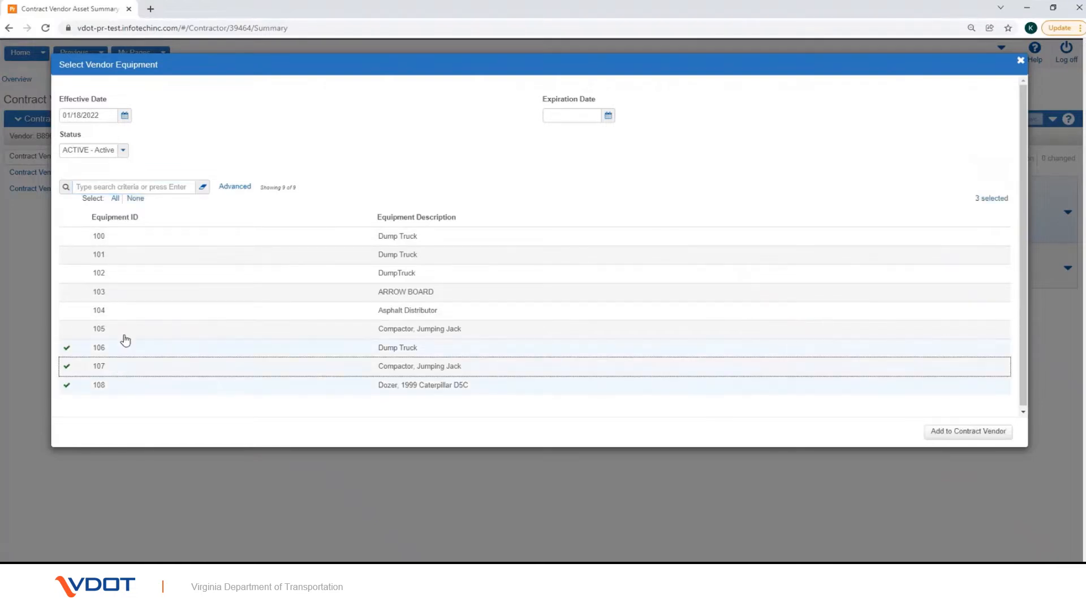
{"action": "left_click", "coordinate": [128, 332]}
{"action": "left_click", "coordinate": [132, 310]}
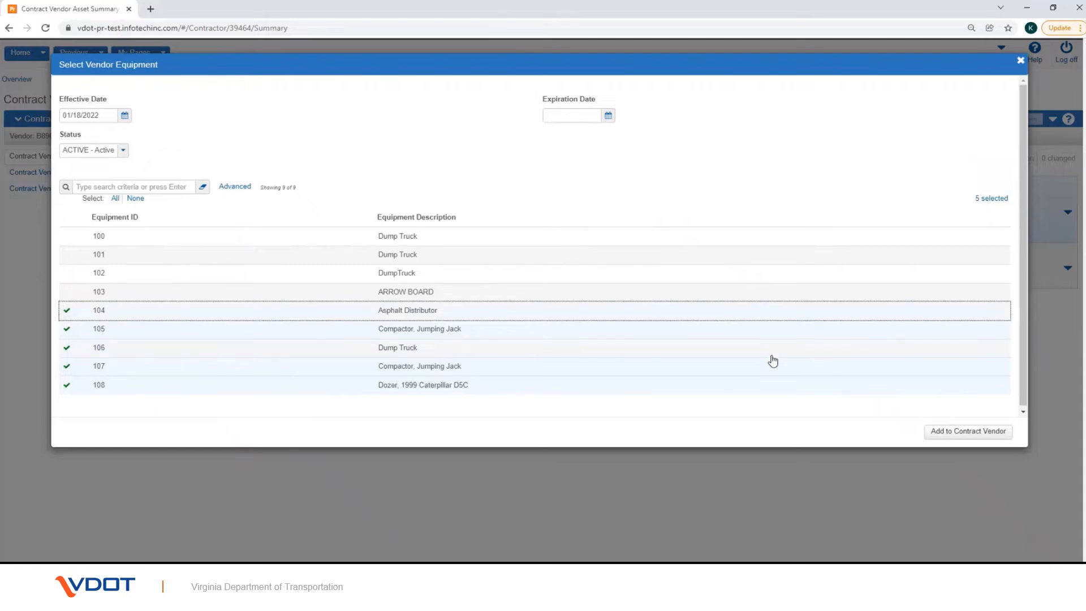
{"action": "left_click", "coordinate": [936, 432]}
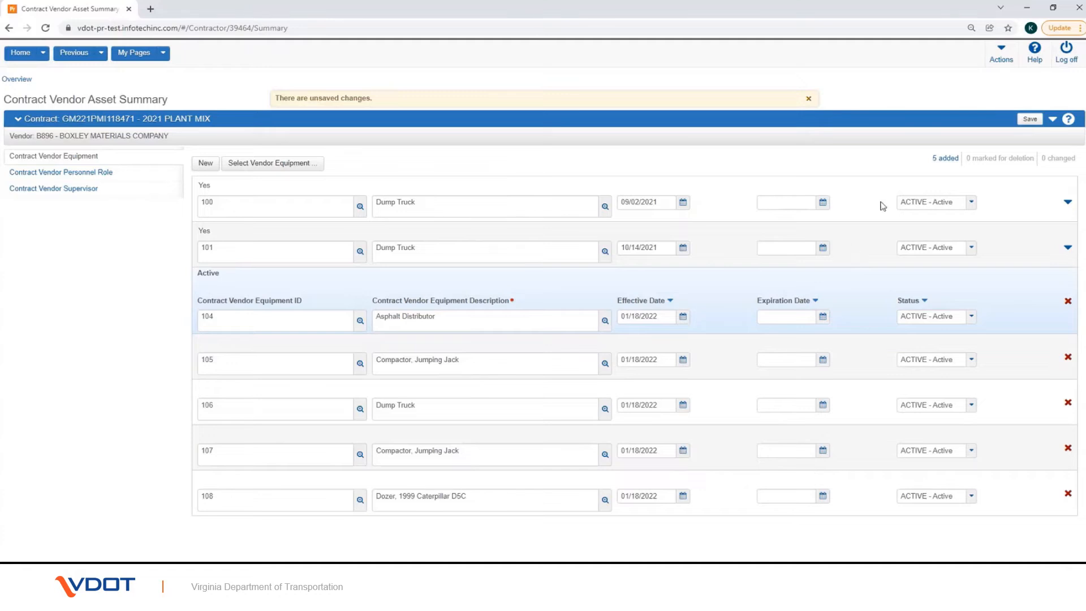
{"action": "left_click", "coordinate": [1030, 120]}
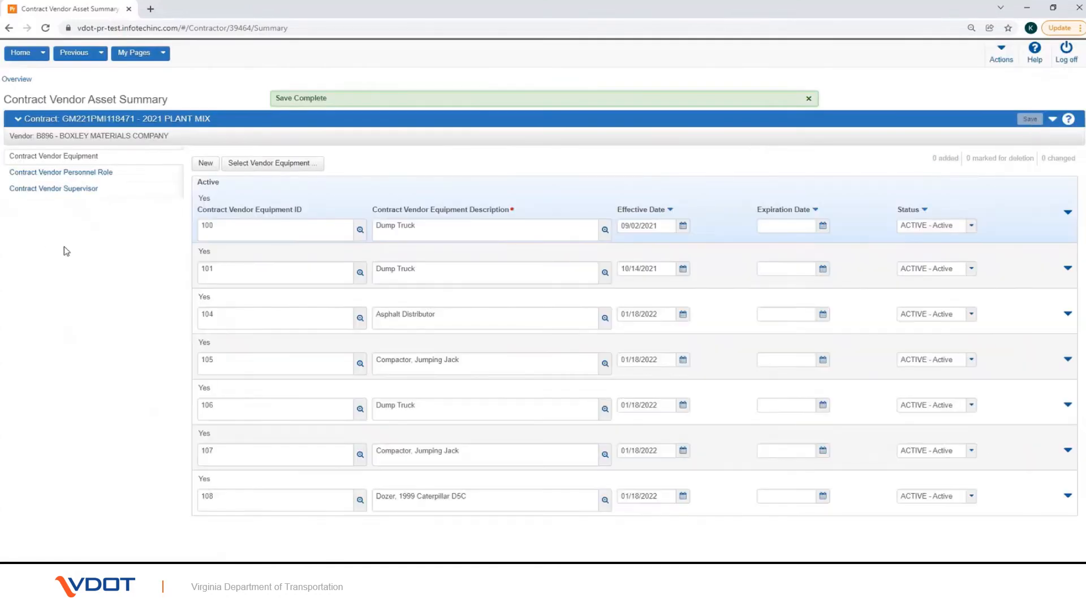
Step: Begin a vendor personnel role selection for the contract vendor with effective date 01/18/2022 and status ACTIVE - Active
{"action": "left_click", "coordinate": [57, 175]}
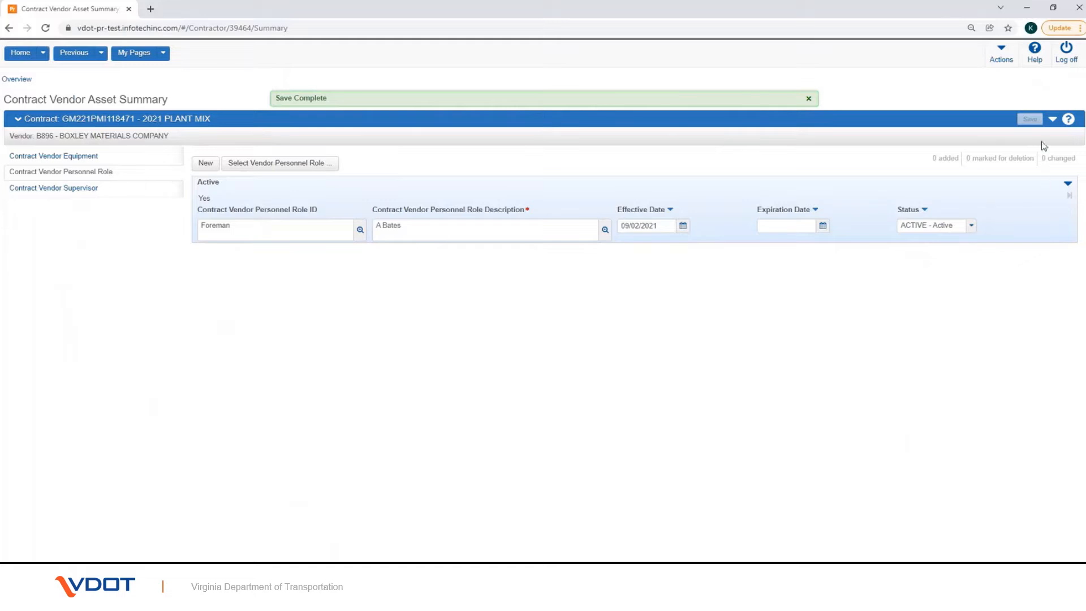
{"action": "left_click", "coordinate": [298, 165]}
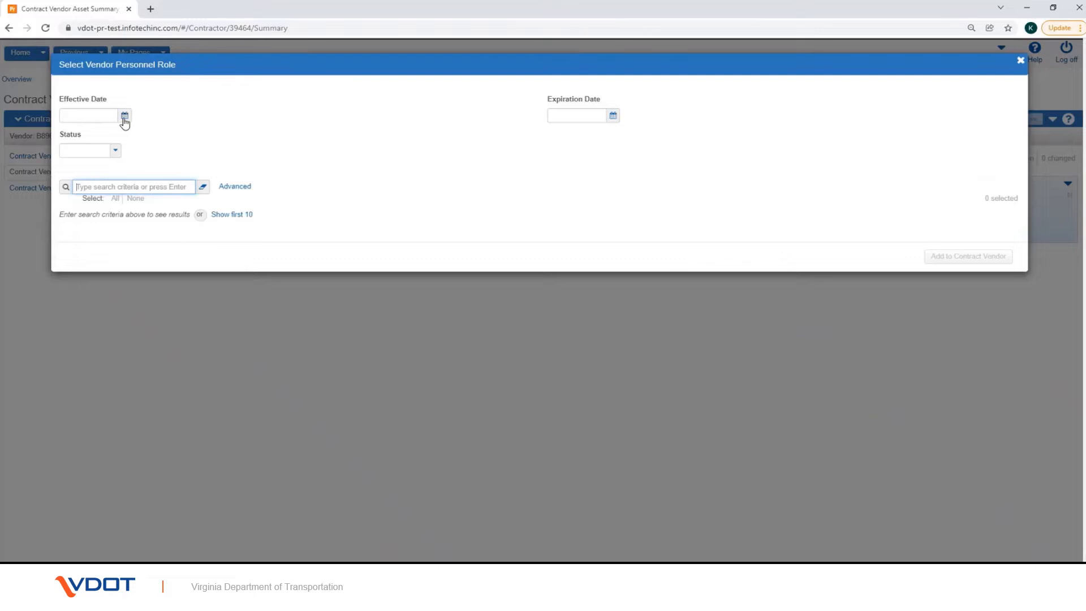
{"action": "left_click", "coordinate": [124, 116]}
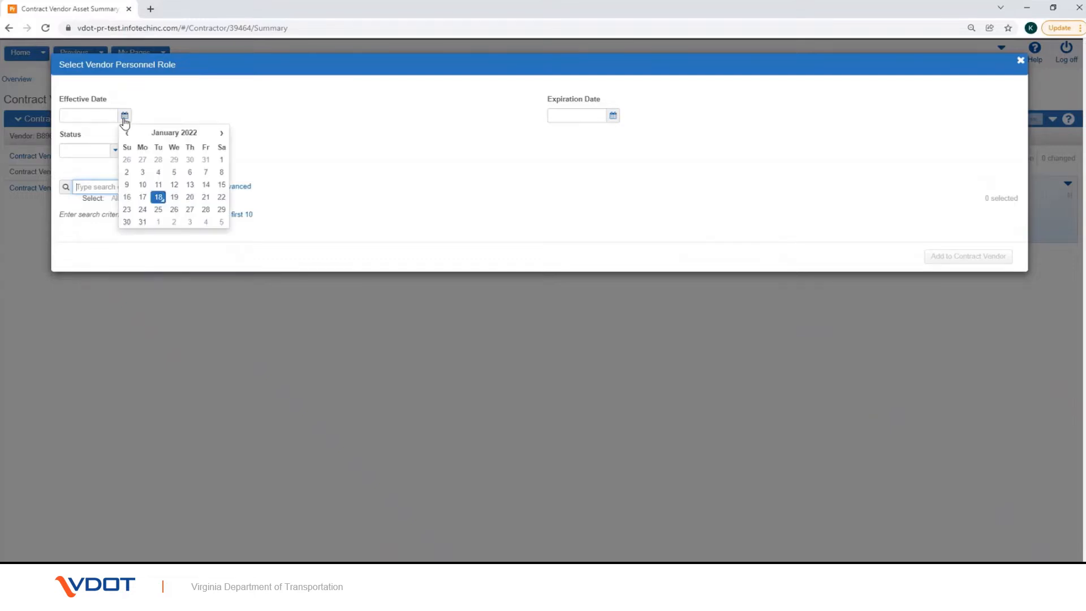
{"action": "left_click", "coordinate": [160, 197]}
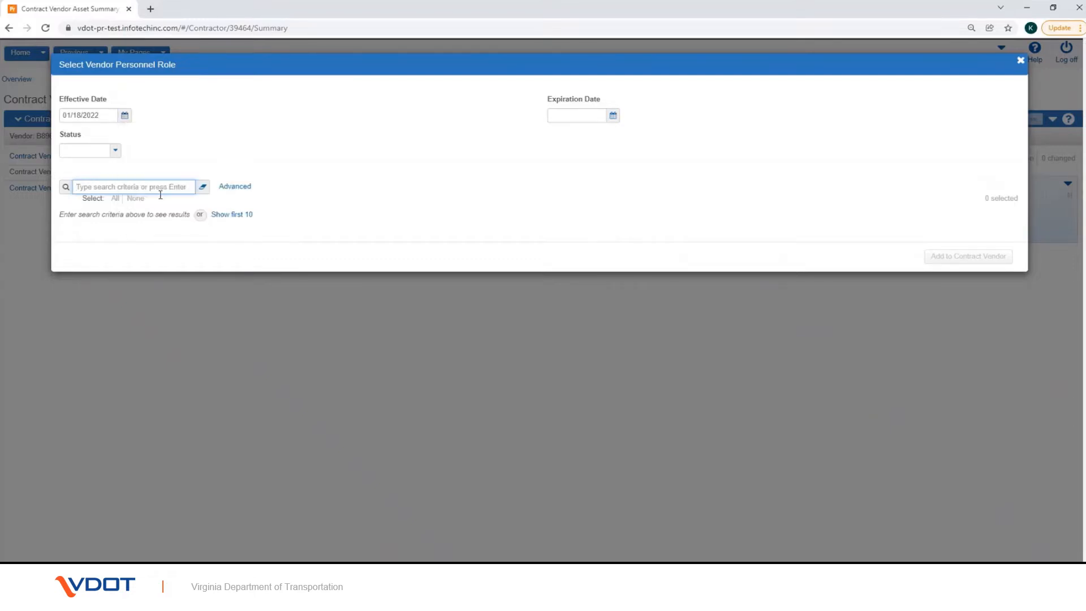
{"action": "left_click", "coordinate": [116, 152]}
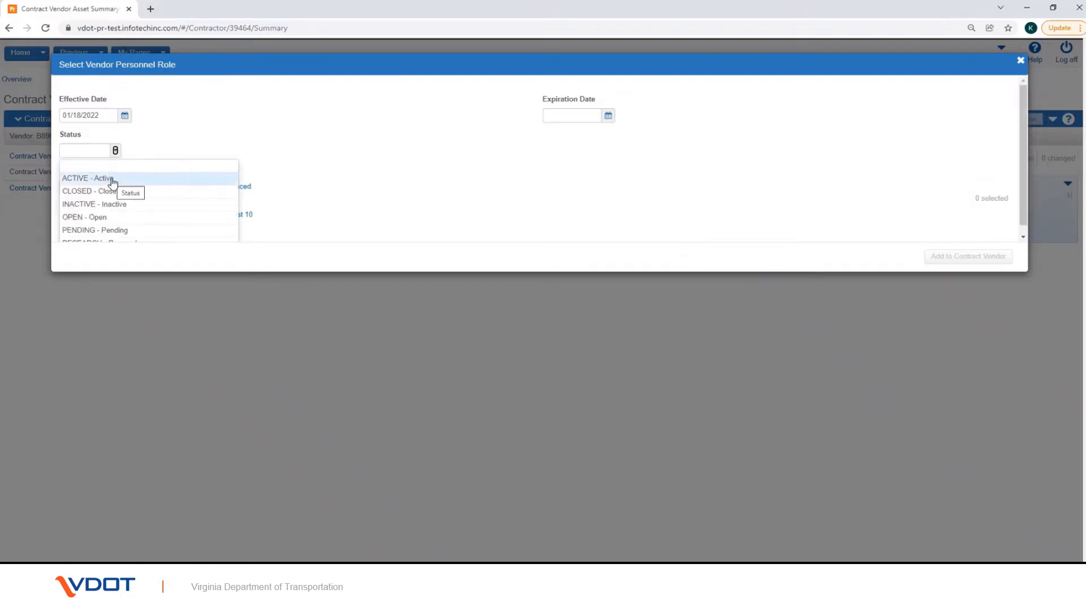
{"action": "left_click", "coordinate": [113, 180]}
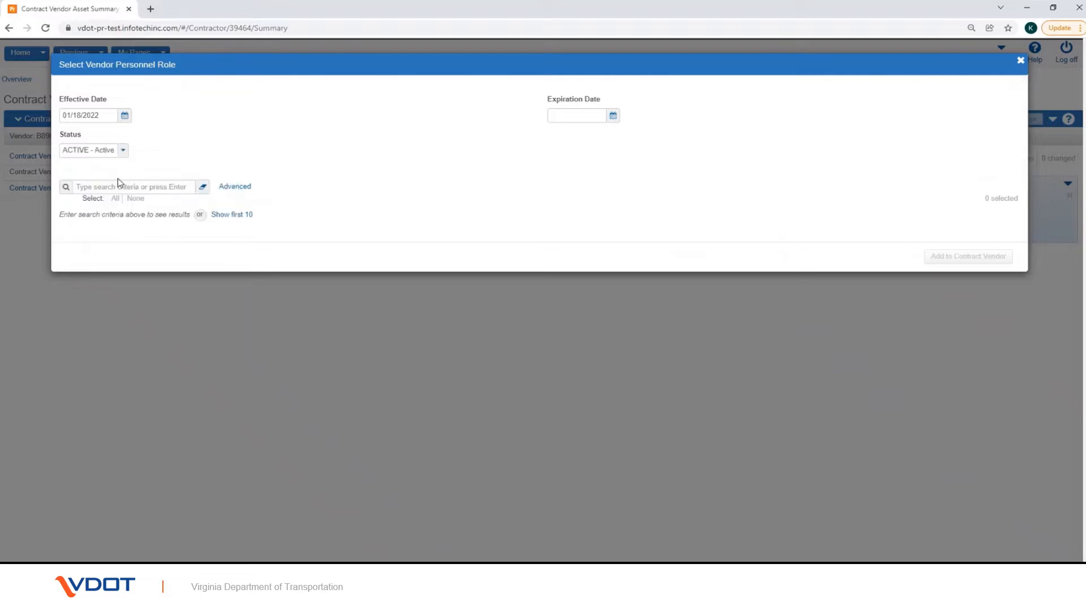
Step: List the vendor's personnel roles and add roles 103, 104, 105, 106 and 107 to the contract vendor
{"action": "left_click", "coordinate": [237, 217]}
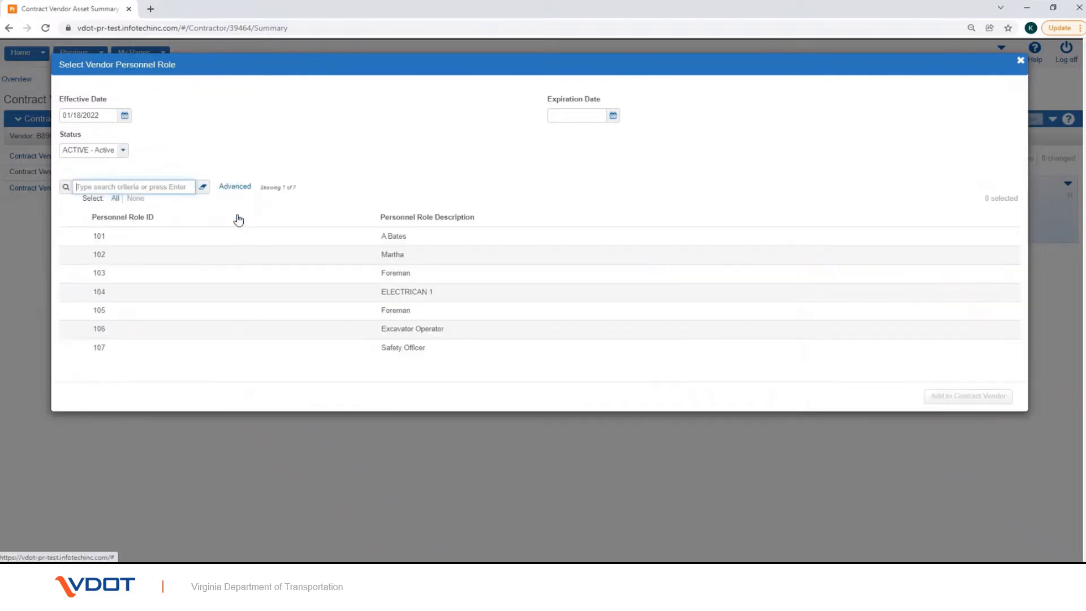
{"action": "left_click", "coordinate": [107, 352]}
{"action": "left_click", "coordinate": [114, 331]}
{"action": "left_click", "coordinate": [121, 312]}
{"action": "left_click", "coordinate": [128, 292]}
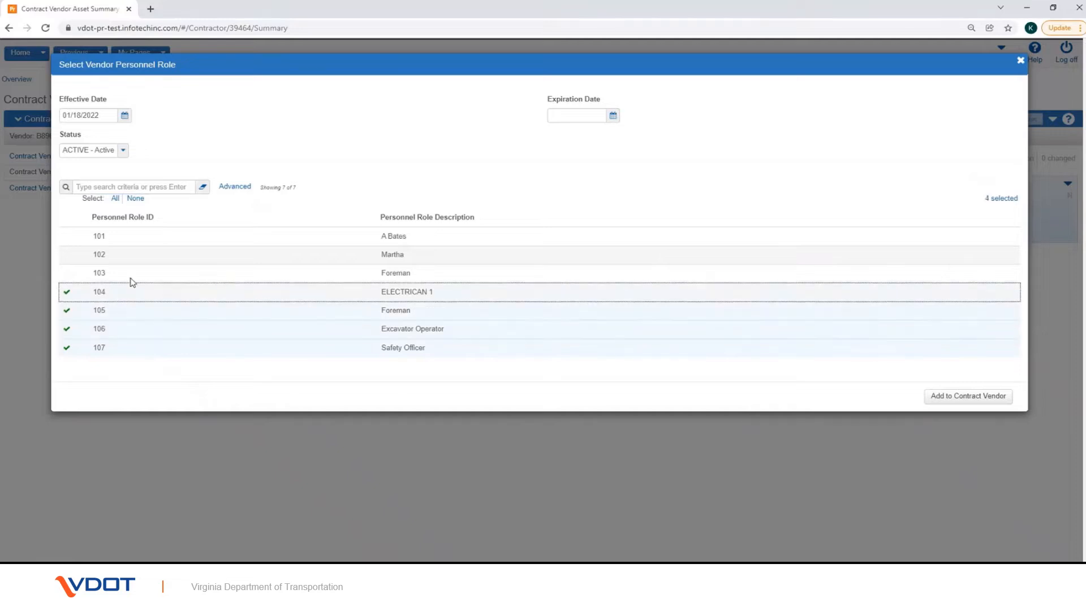
{"action": "left_click", "coordinate": [132, 275]}
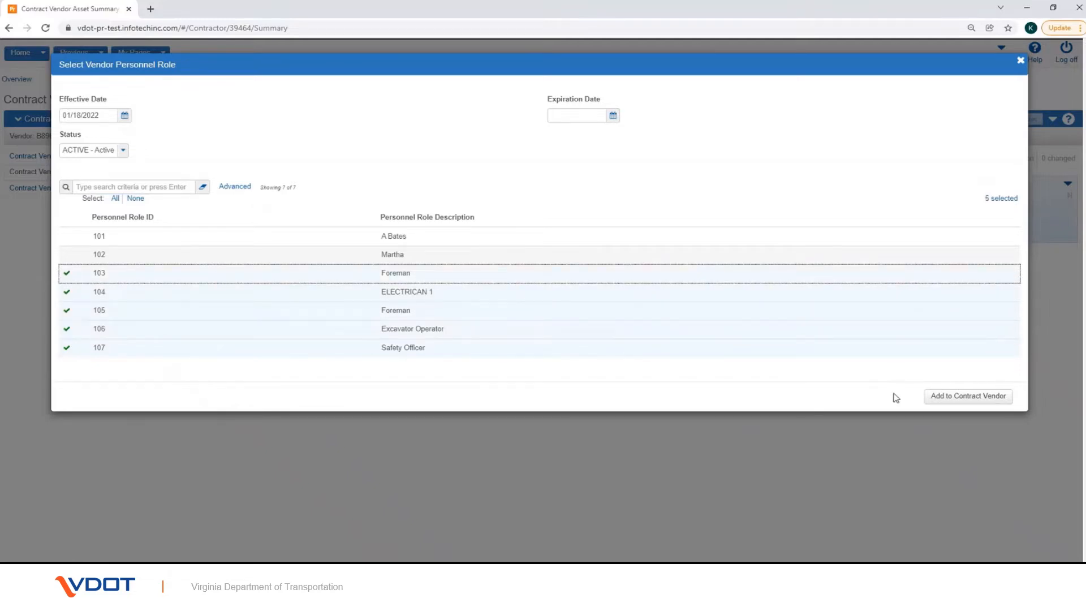
{"action": "left_click", "coordinate": [950, 399]}
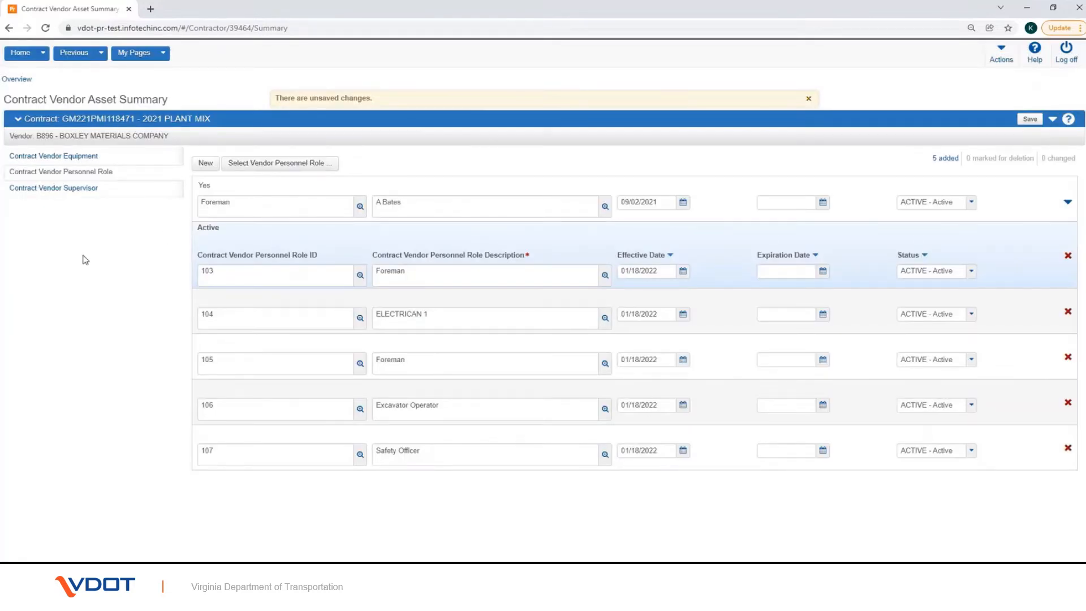
Step: Begin a vendor supervisor selection for the contract vendor with effective date 01/18/2022 and status ACTIVE - Active
{"action": "left_click", "coordinate": [37, 189]}
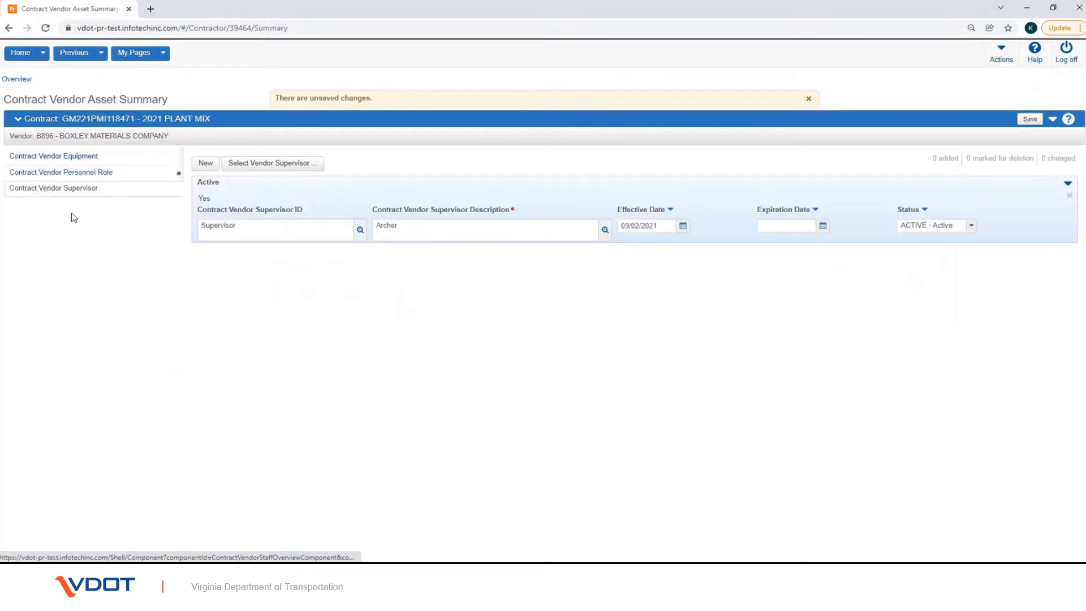
{"action": "left_click", "coordinate": [256, 165]}
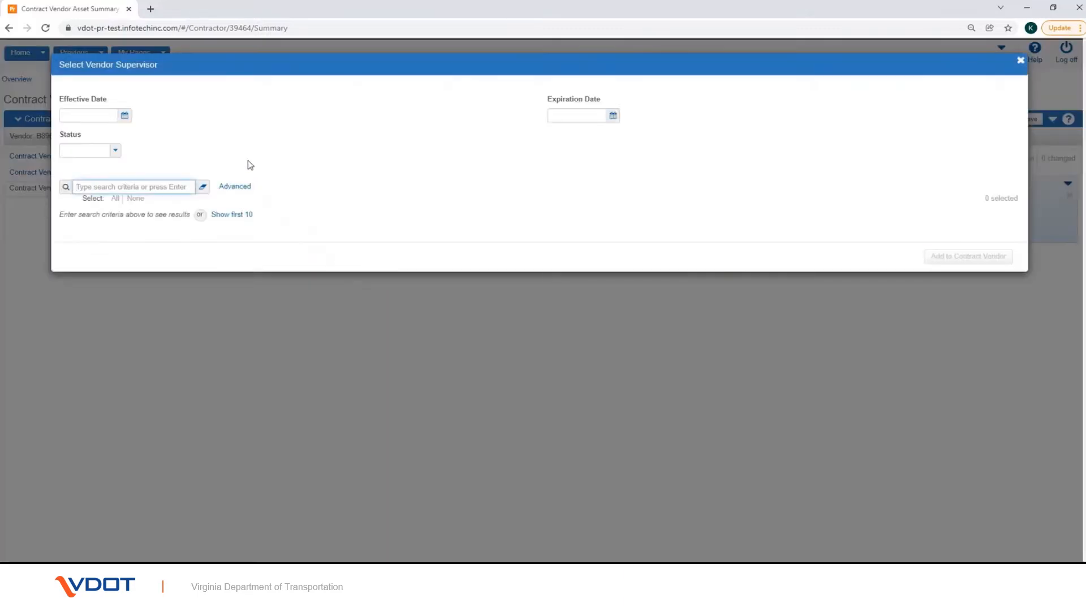
{"action": "left_click", "coordinate": [124, 116]}
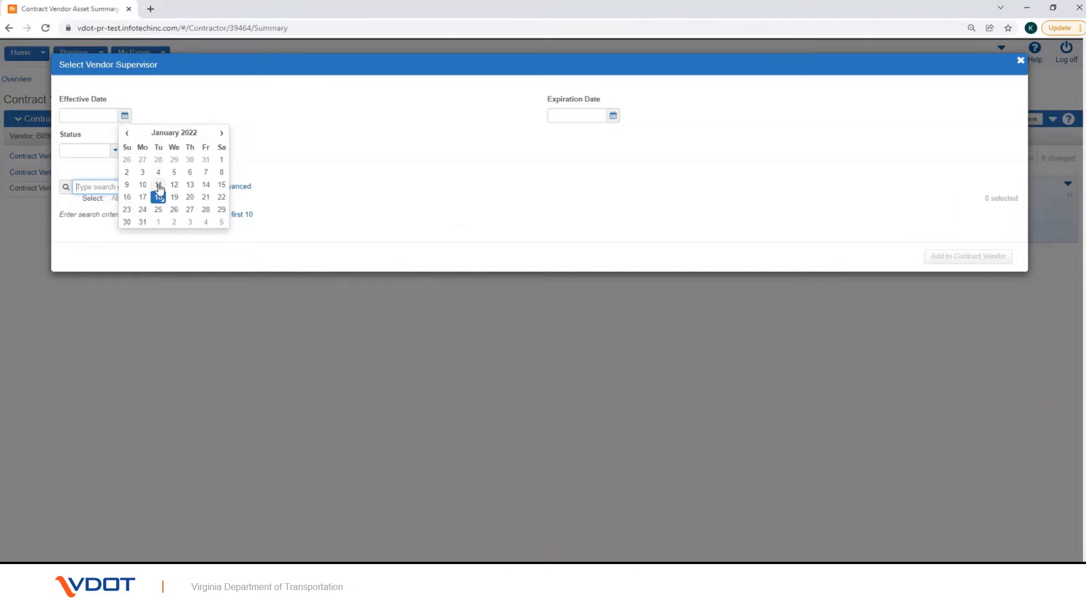
{"action": "left_click", "coordinate": [159, 198]}
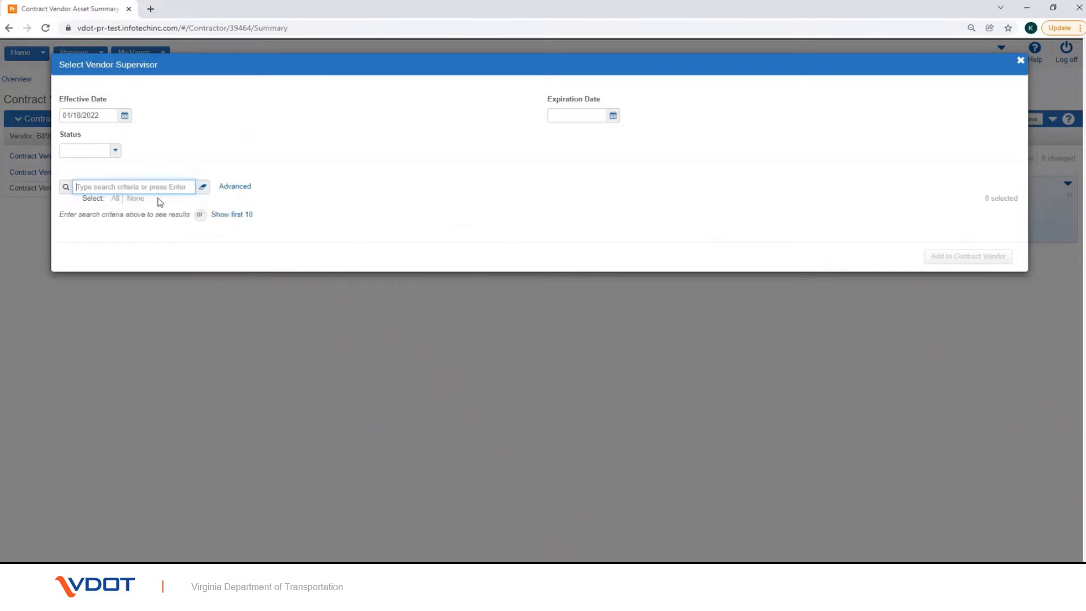
{"action": "left_click", "coordinate": [118, 154]}
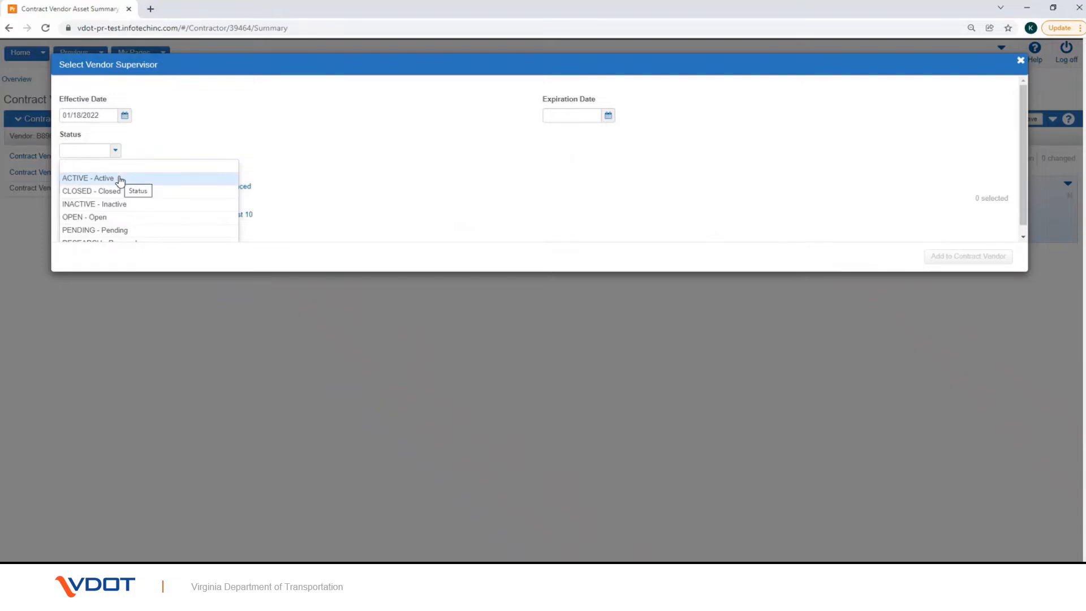
{"action": "left_click", "coordinate": [120, 179]}
Step: List the vendor's supervisors, add supervisors 102 and 103 to the contract vendor, and save the contract vendor assets
{"action": "left_click", "coordinate": [218, 218]}
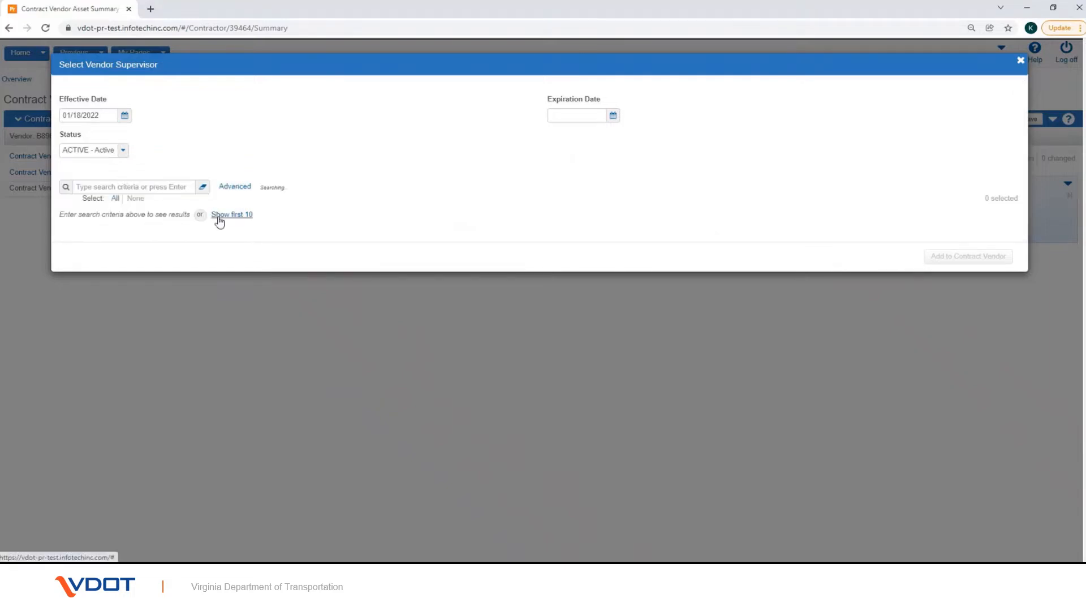
{"action": "left_click", "coordinate": [130, 277]}
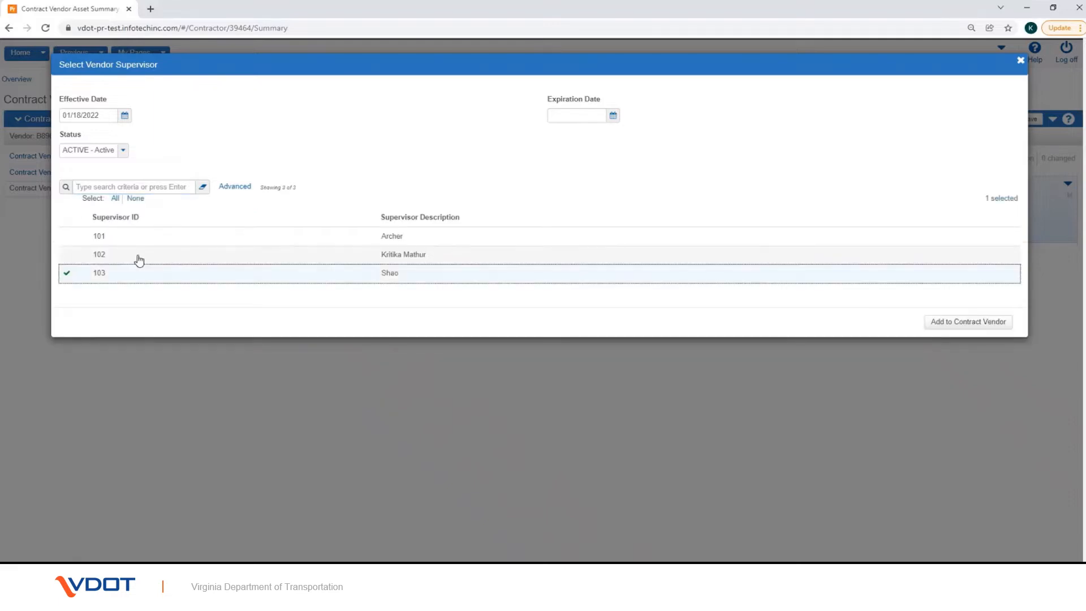
{"action": "left_click", "coordinate": [139, 258]}
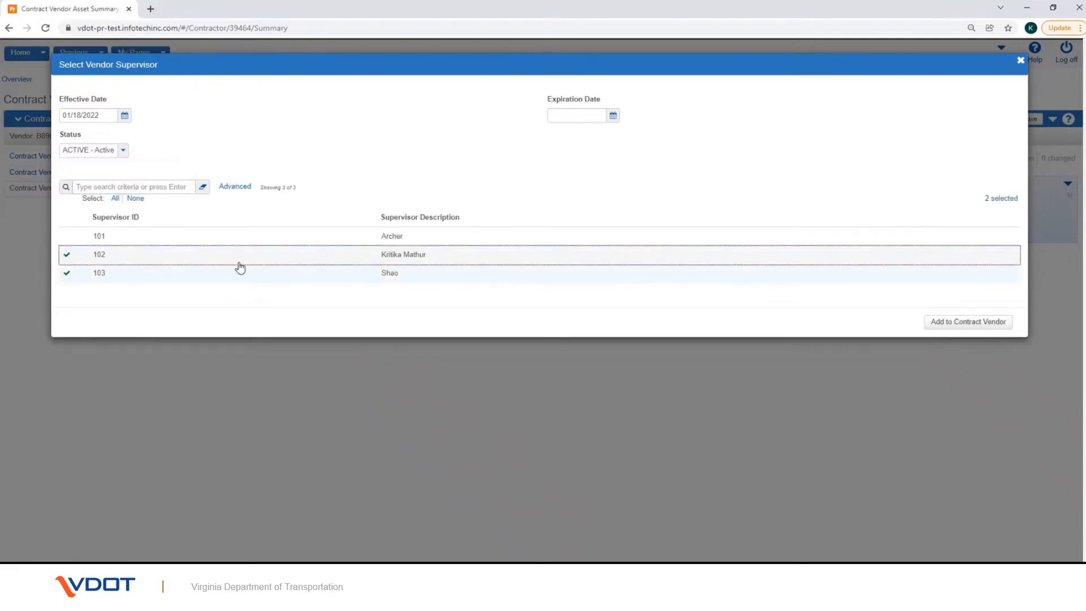
{"action": "left_click", "coordinate": [963, 327]}
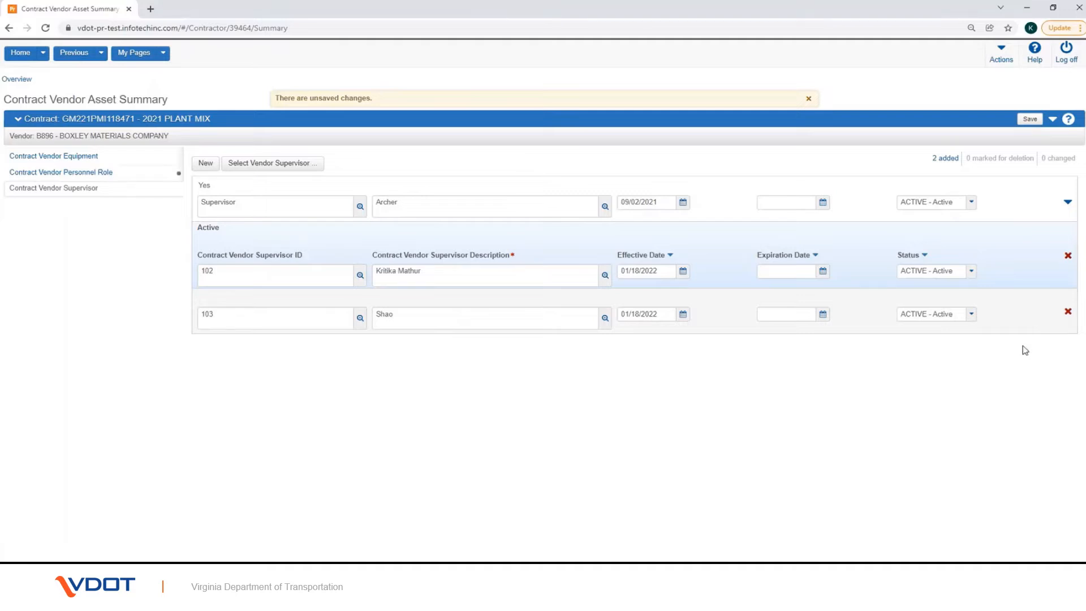
{"action": "left_click", "coordinate": [1068, 201]}
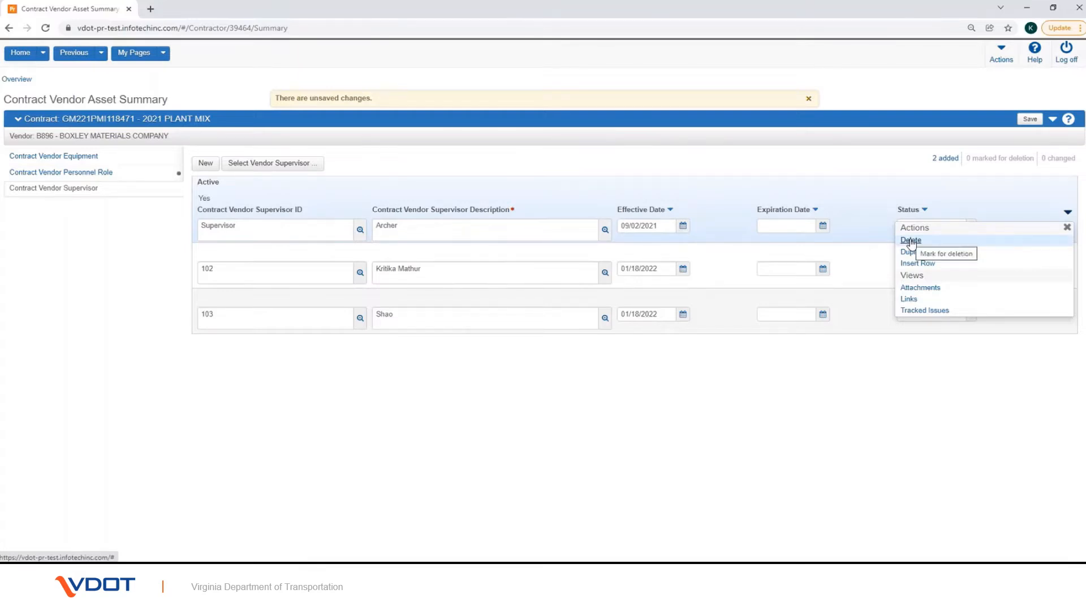
{"action": "left_click", "coordinate": [936, 385]}
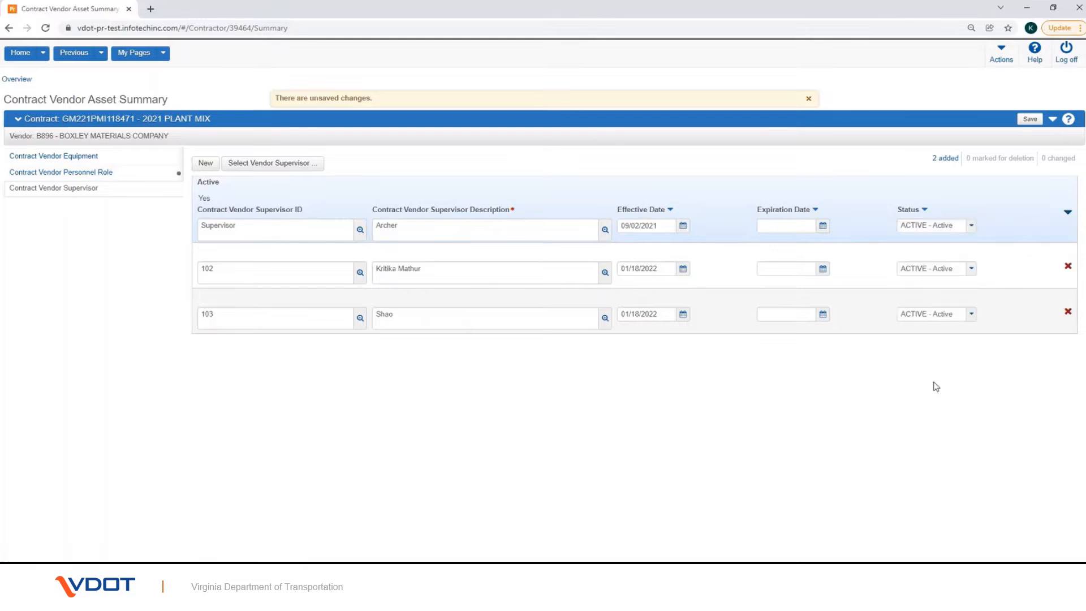
{"action": "left_click", "coordinate": [1030, 119]}
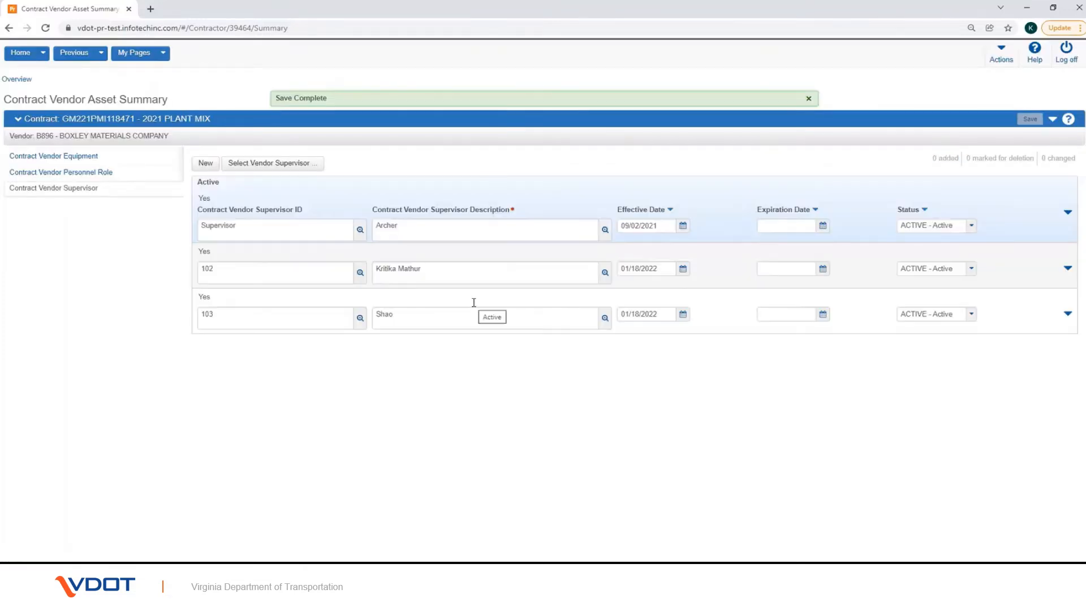
Step: Open the overview of all Daily Work Reports
{"action": "left_click", "coordinate": [83, 162]}
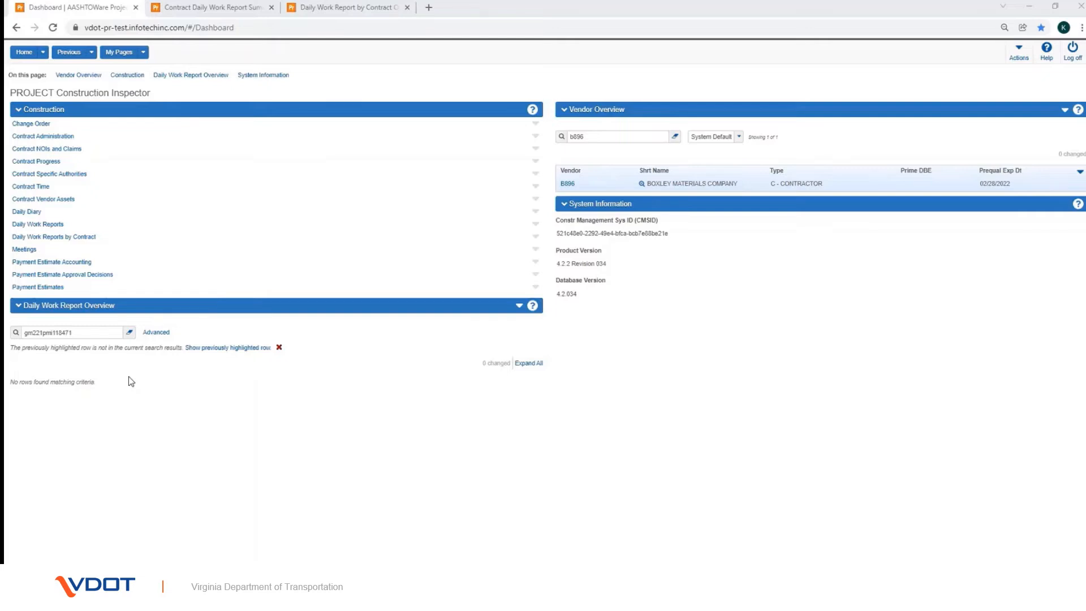
{"action": "left_click", "coordinate": [53, 225]}
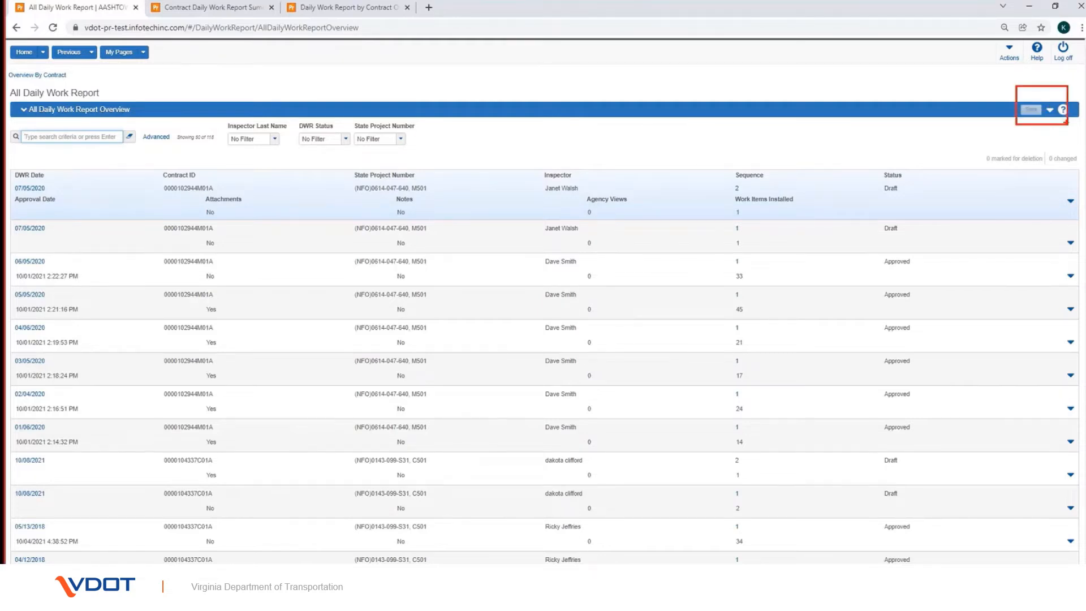
Step: Start a new Daily Work Report on contract GM221PMI118471, found by searching for its contract ID
{"action": "left_click", "coordinate": [1049, 110]}
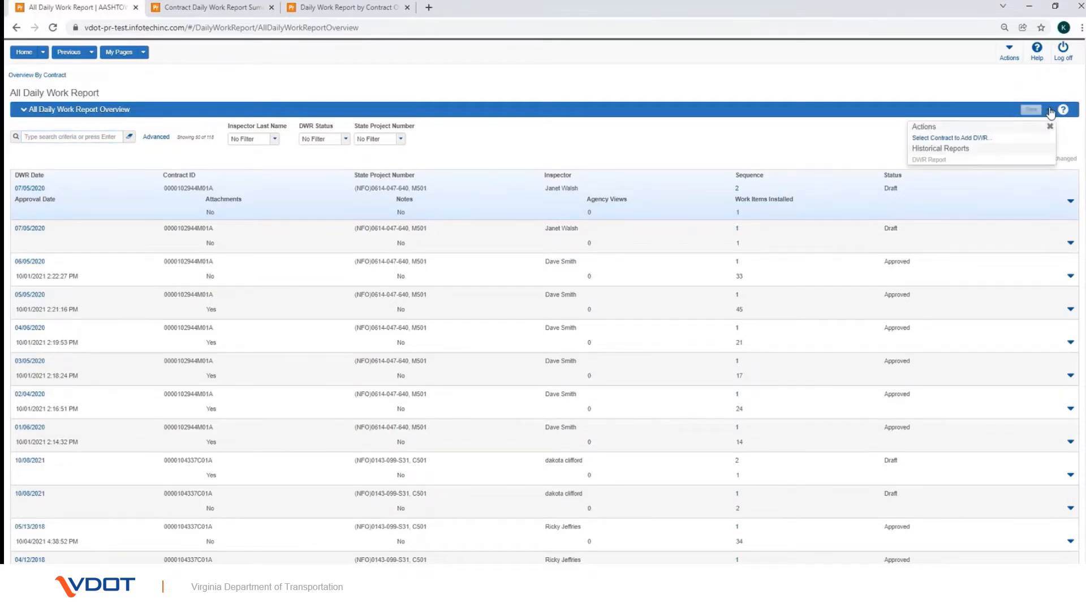
{"action": "left_click", "coordinate": [987, 139]}
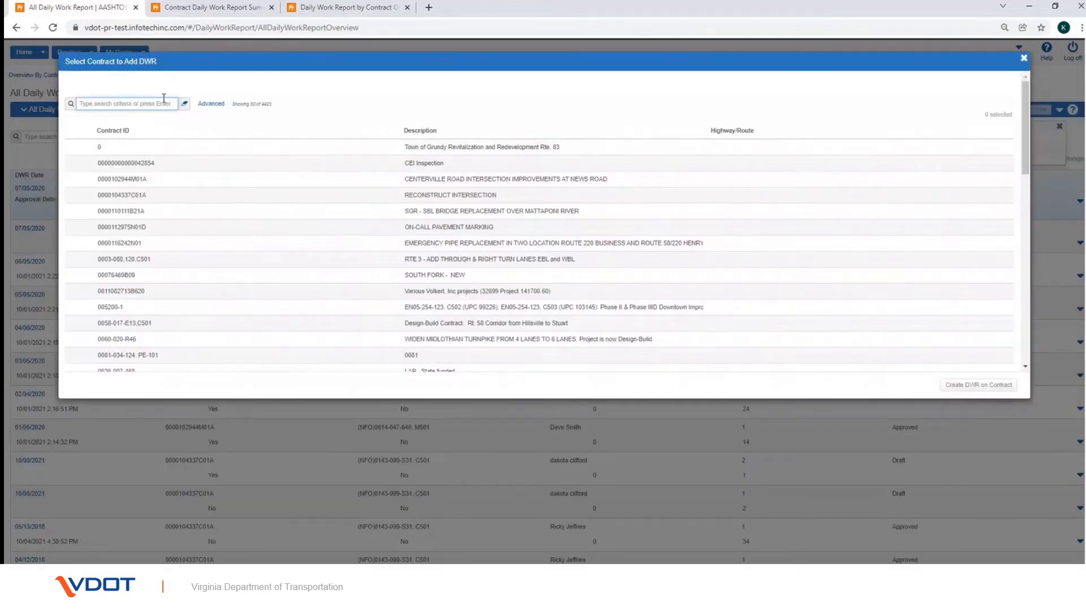
{"action": "left_click", "coordinate": [164, 98]}
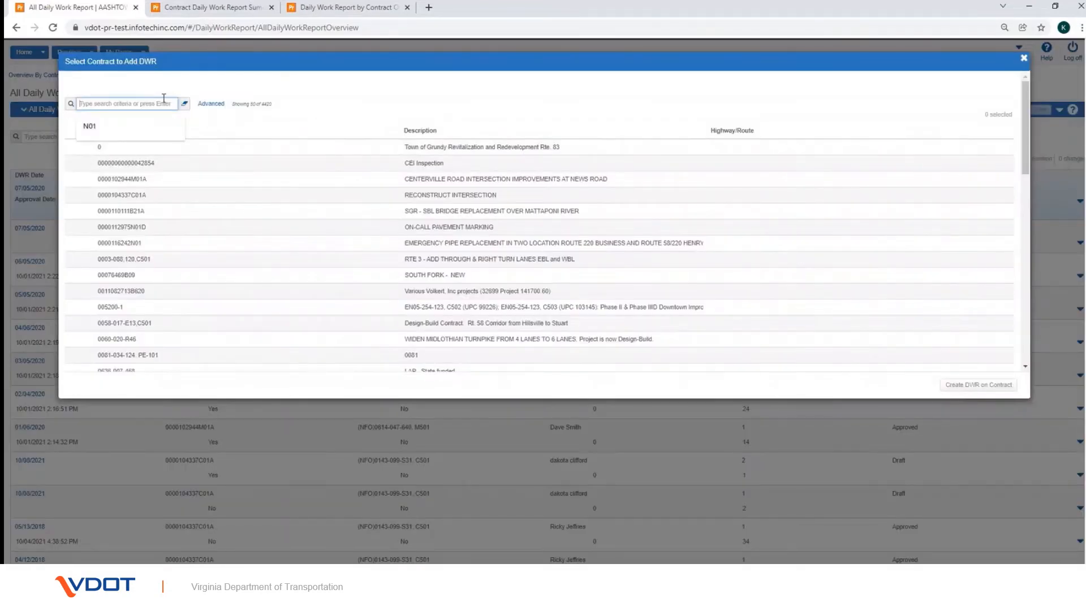
{"action": "type", "text": "gm221pmi118471"}
{"action": "key", "text": "Return"}
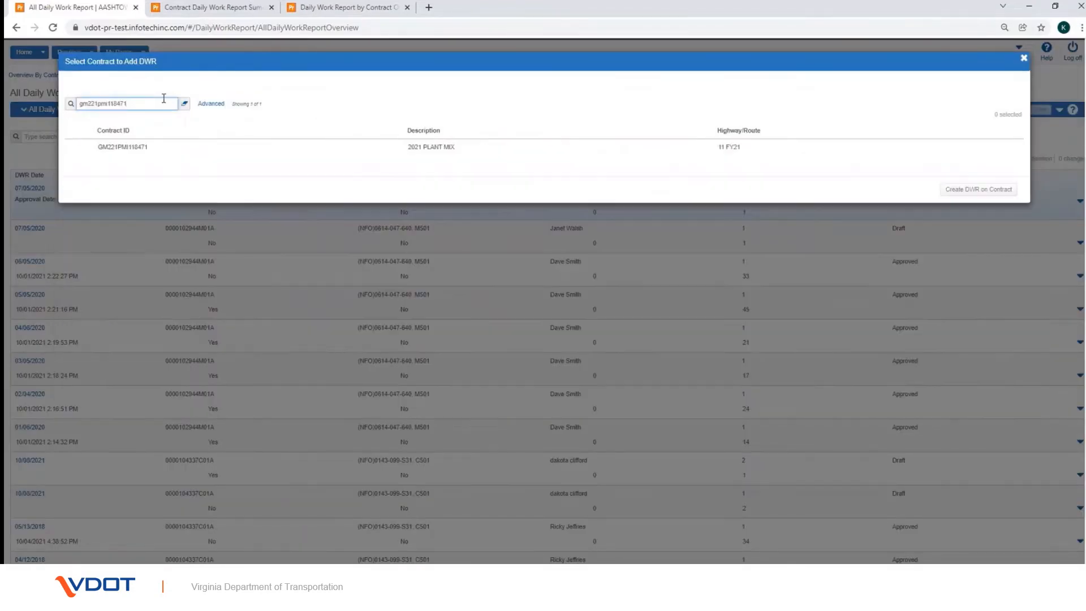
{"action": "left_click", "coordinate": [141, 148]}
{"action": "left_click", "coordinate": [979, 190]}
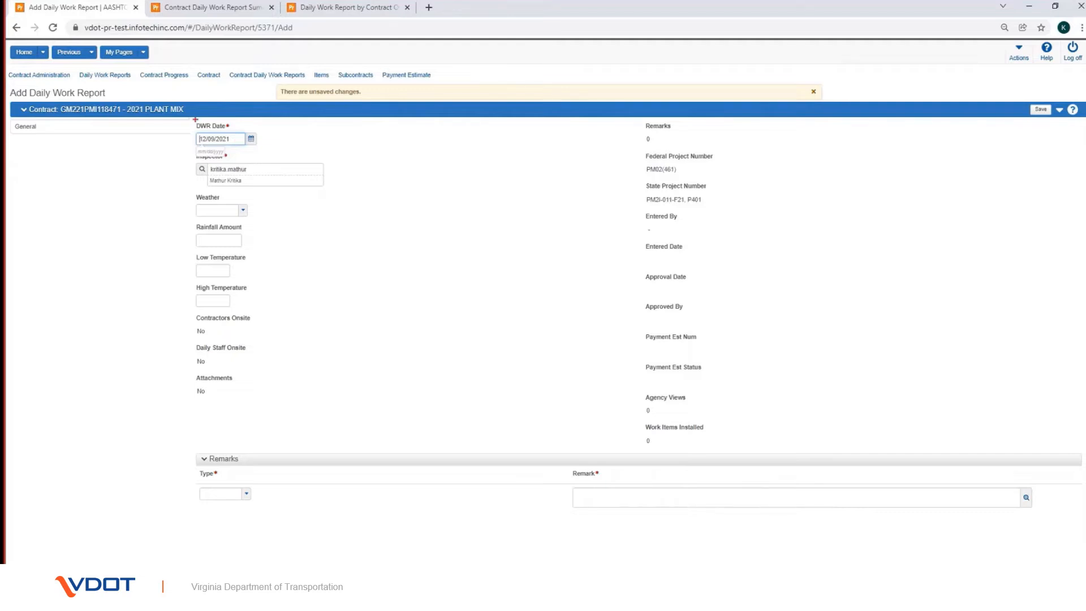
{"action": "left_click_drag", "start_coordinate": [219, 143], "coordinate": [268, 148]}
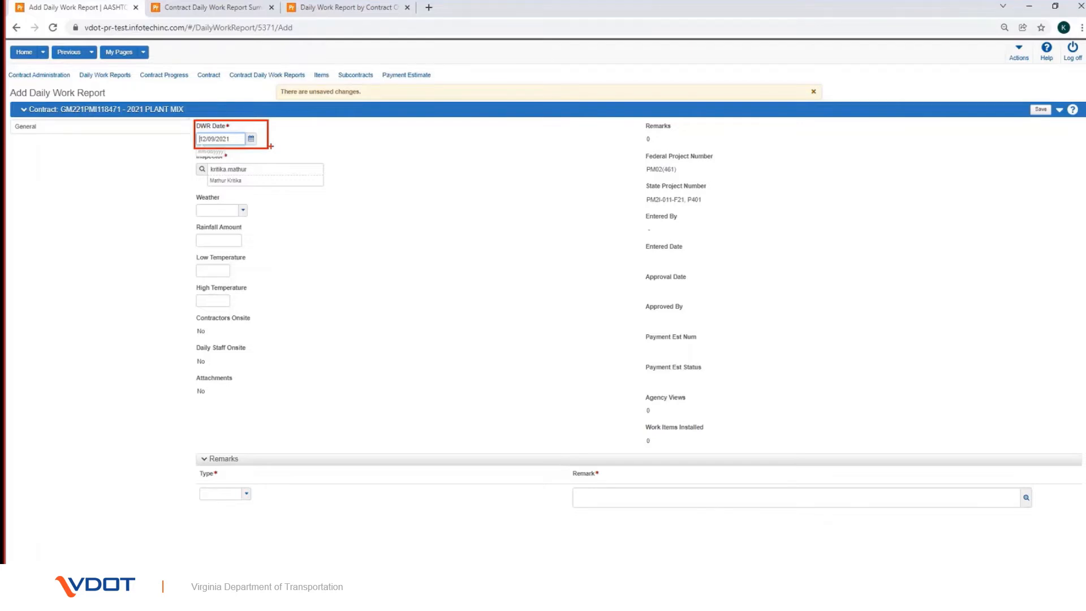
{"action": "key", "text": "Escape"}
{"action": "left_click", "coordinate": [271, 148]}
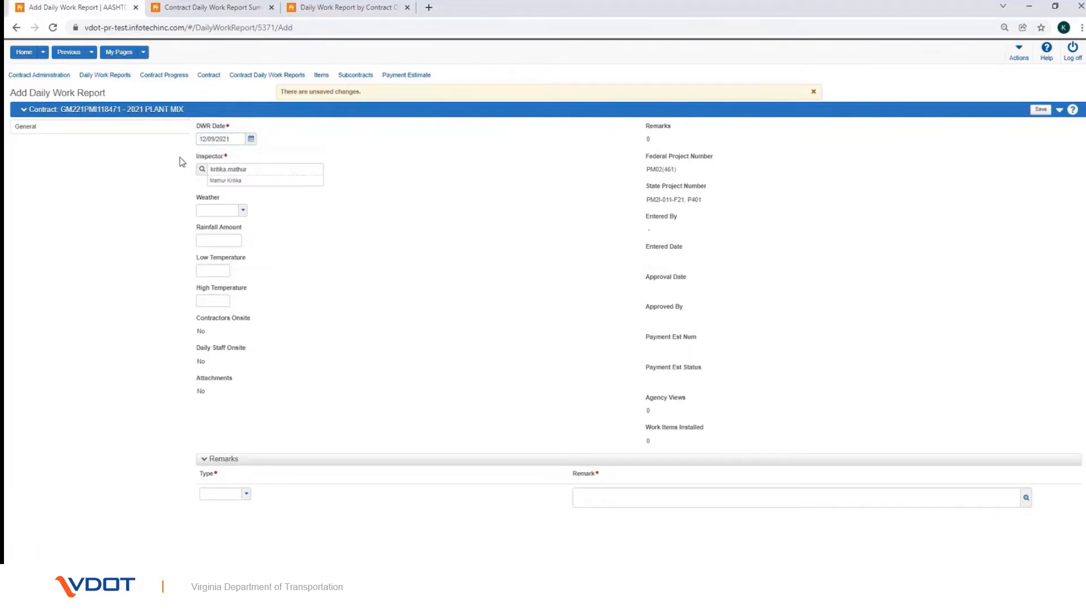
{"action": "left_click_drag", "start_coordinate": [187, 144], "coordinate": [345, 198]}
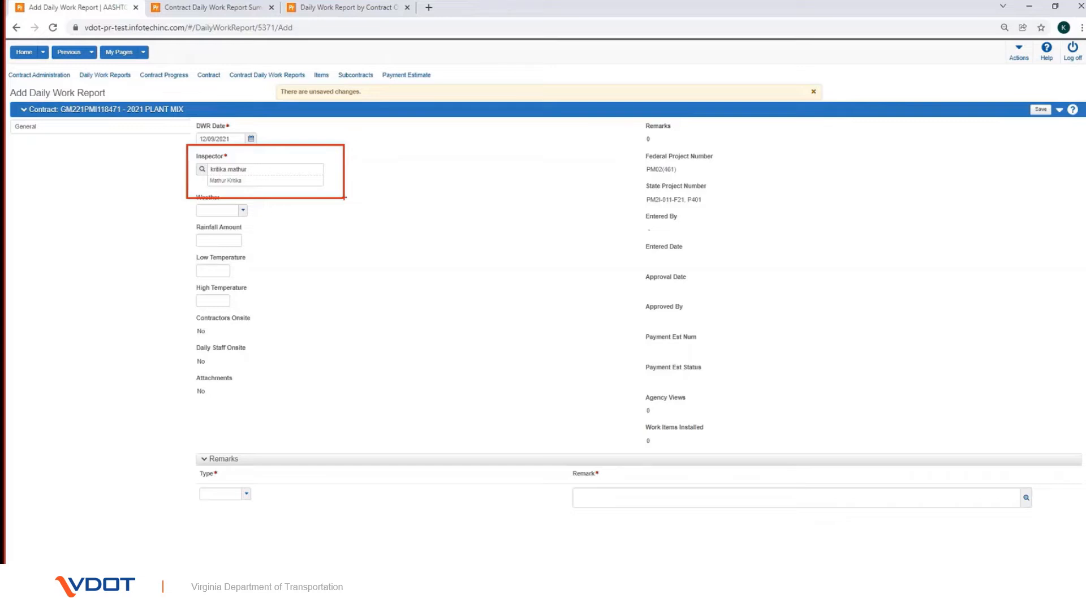
{"action": "key", "text": "Escape"}
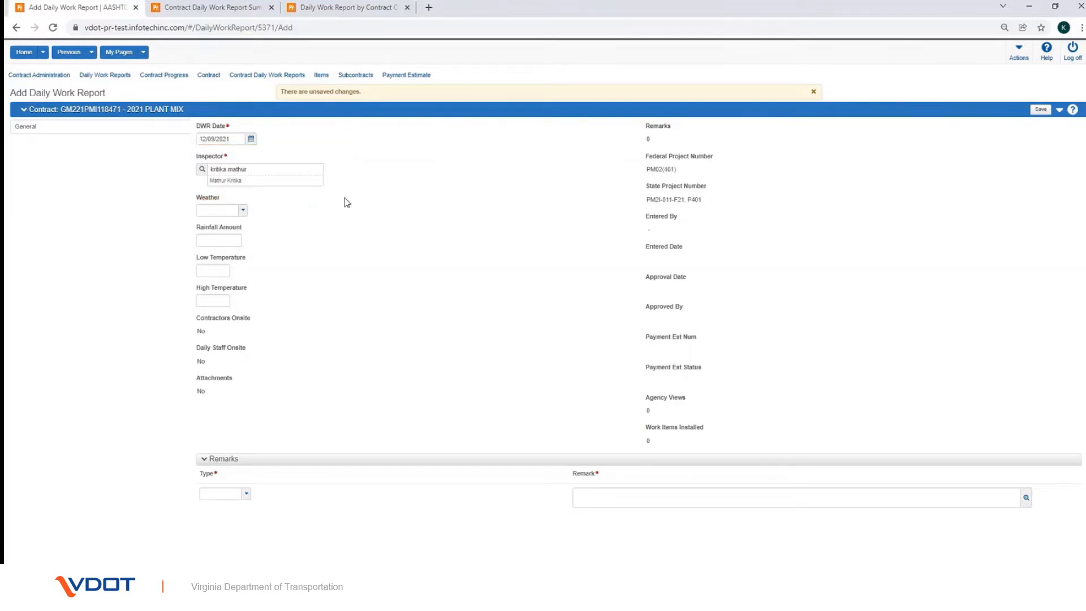
Step: Set the report's weather to CL - CLEAR and its rainfall amount to 0.00
{"action": "left_click", "coordinate": [244, 211]}
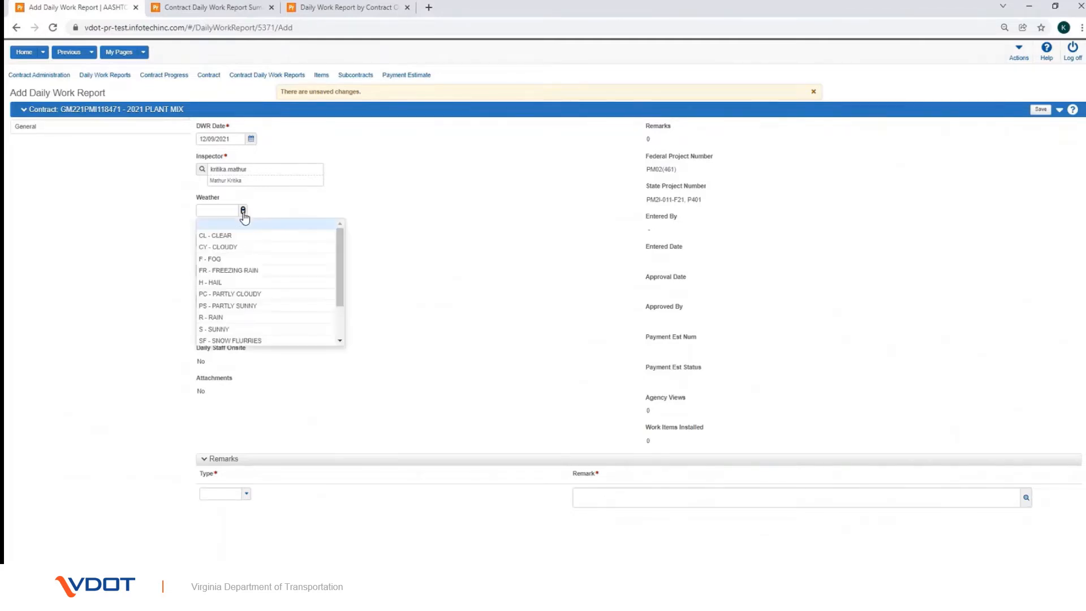
{"action": "left_click", "coordinate": [245, 237]}
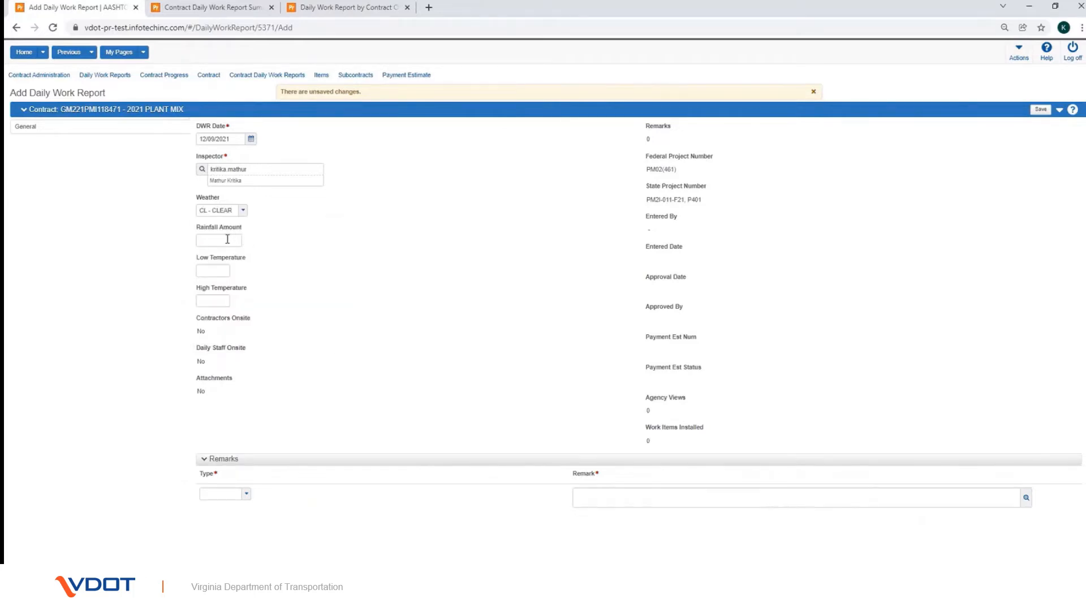
{"action": "left_click", "coordinate": [228, 239]}
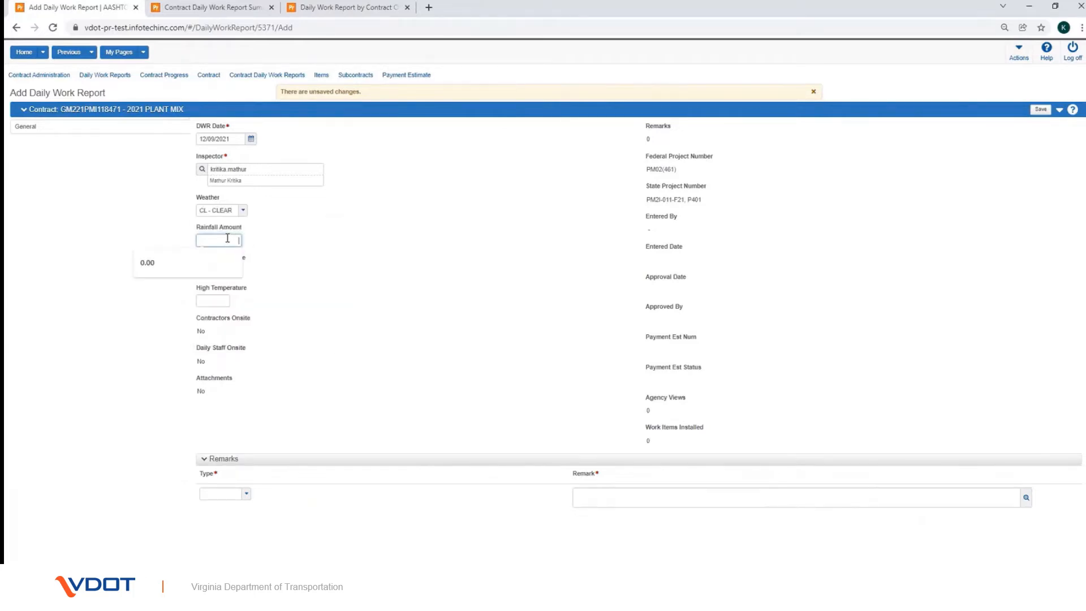
{"action": "left_click", "coordinate": [317, 259]}
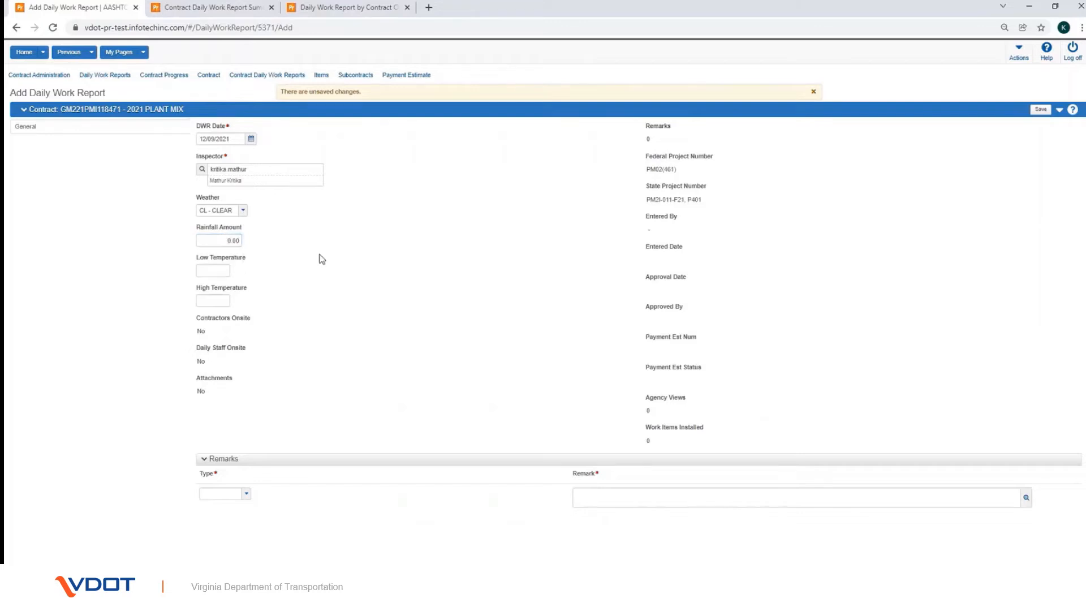
Step: Set the report's low temperature to 45 and its high temperature to 90
{"action": "left_click", "coordinate": [226, 271]}
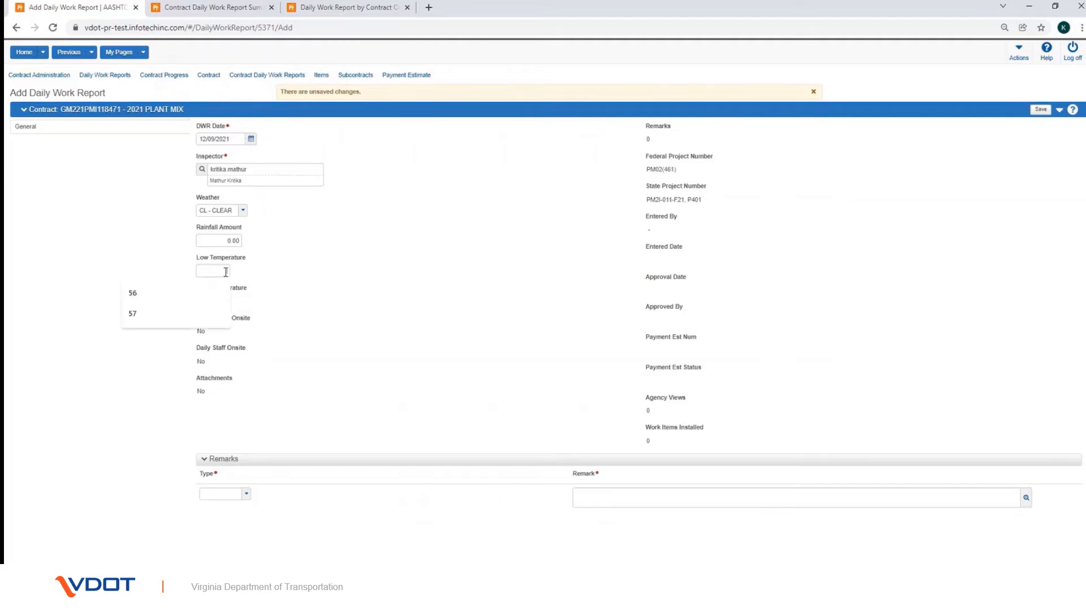
{"action": "type", "text": "45"}
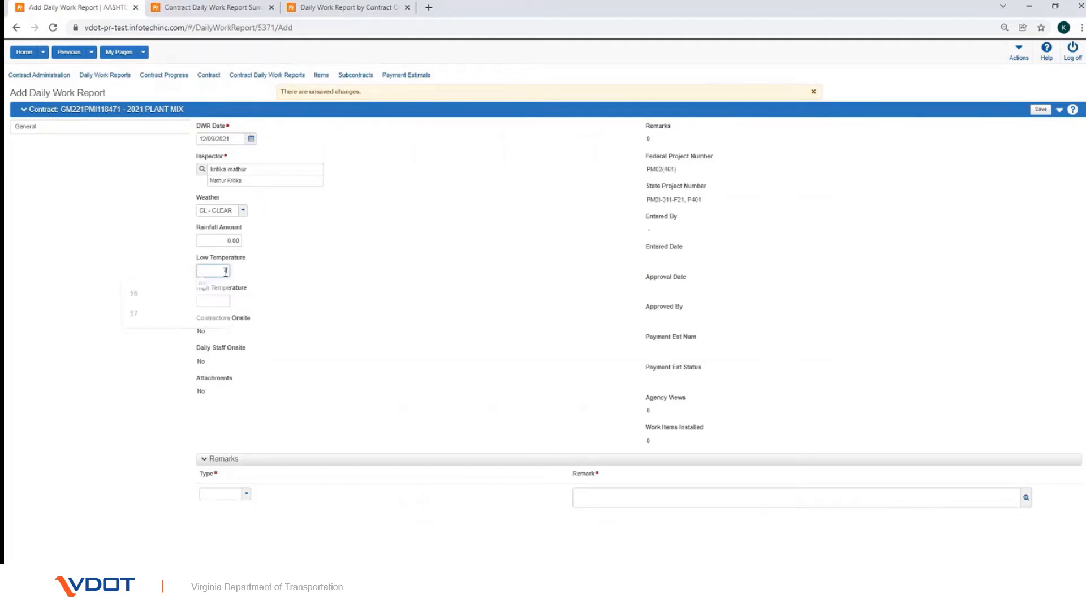
{"action": "left_click", "coordinate": [291, 276]}
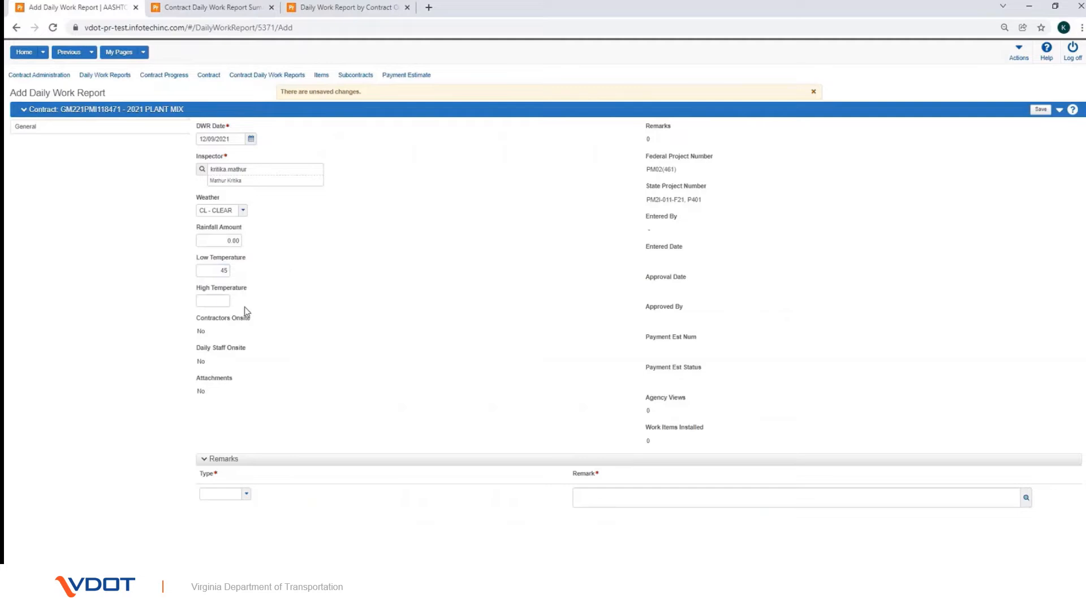
{"action": "left_click", "coordinate": [215, 301]}
{"action": "type", "text": "90"}
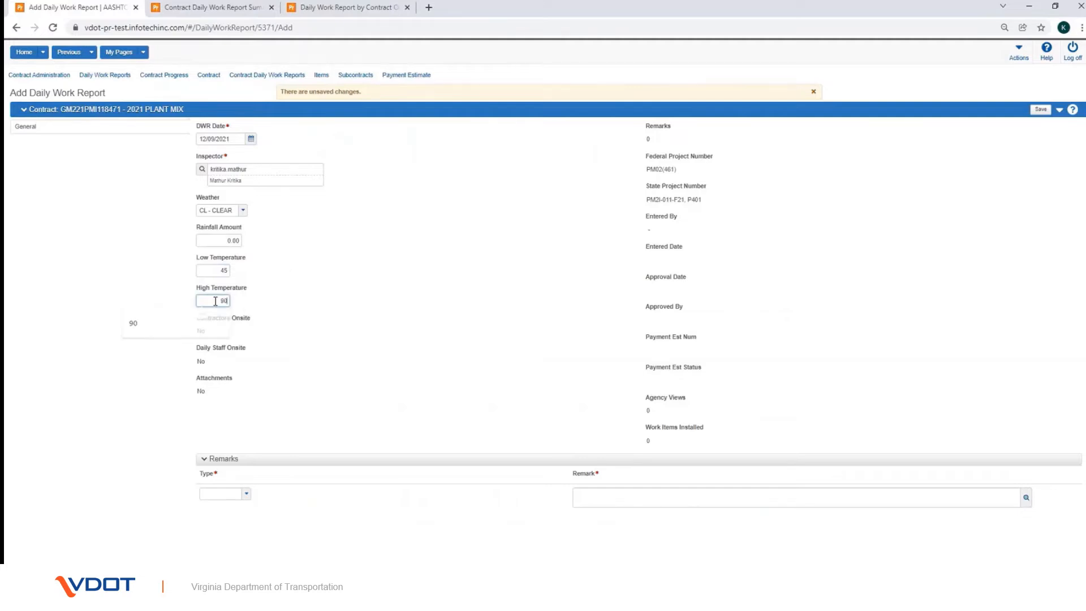
{"action": "left_click", "coordinate": [368, 314]}
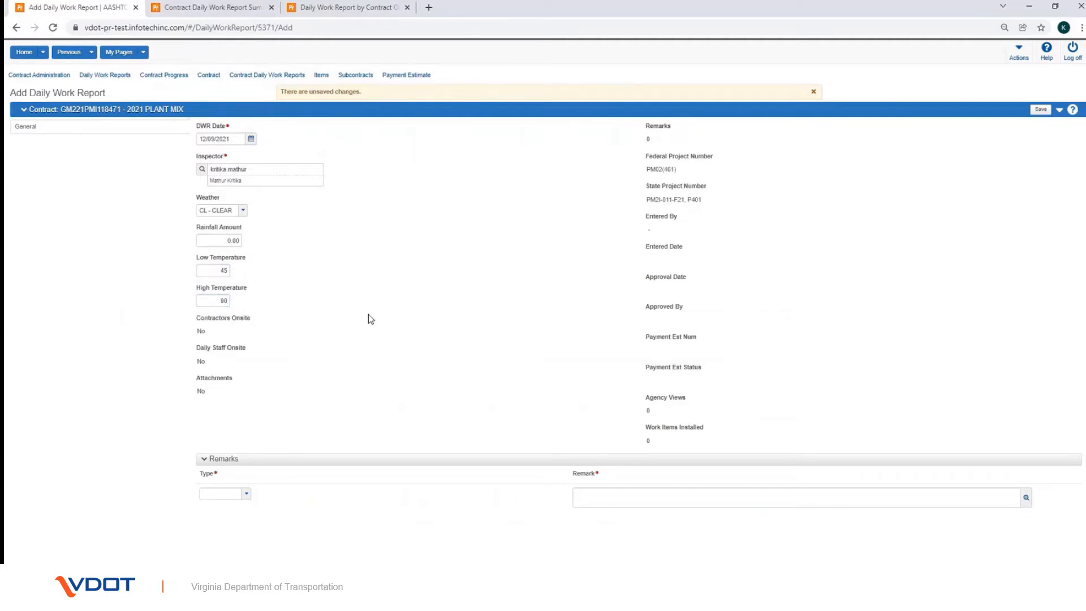
Step: Add a GEN - General remark reading "Remark for DWR" and save the Daily Work Report
{"action": "left_click", "coordinate": [246, 493]}
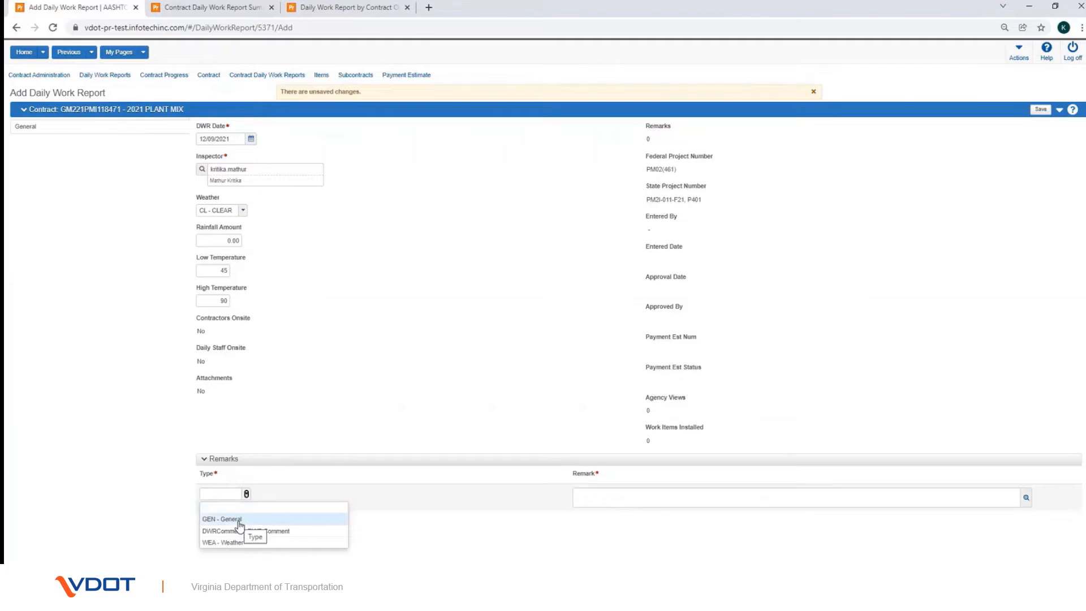
{"action": "left_click", "coordinate": [238, 520]}
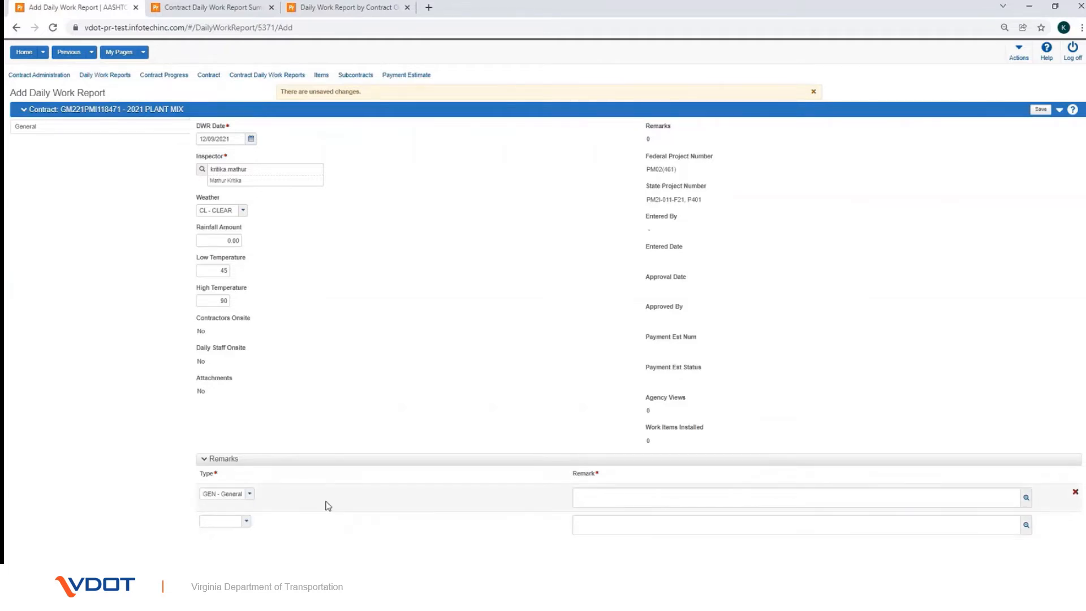
{"action": "left_click", "coordinate": [622, 499]}
{"action": "type", "text": "Rem"}
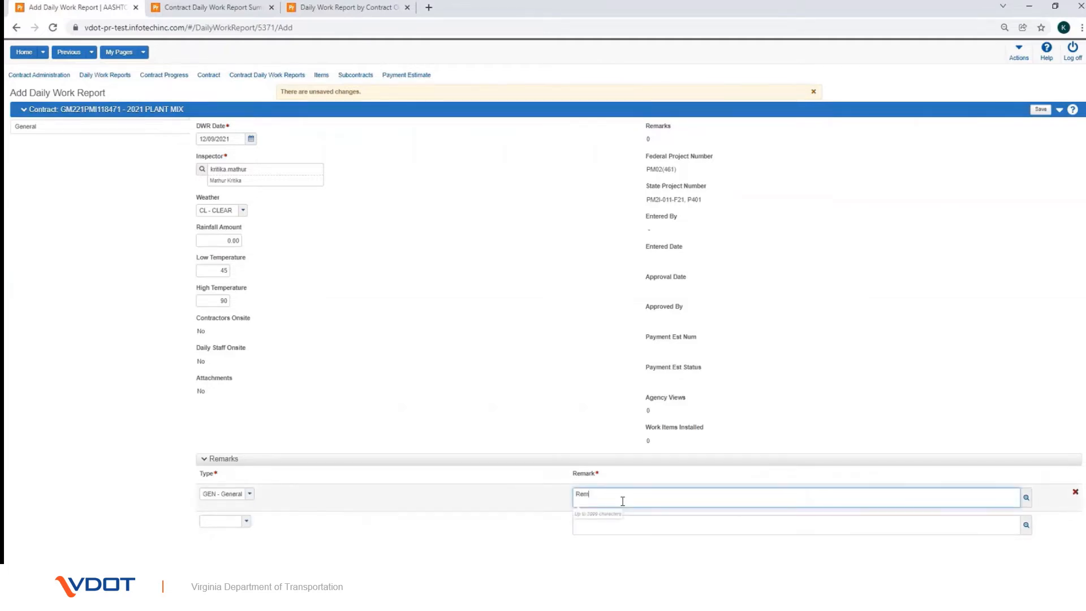
{"action": "type", "text": "ark for DWR"}
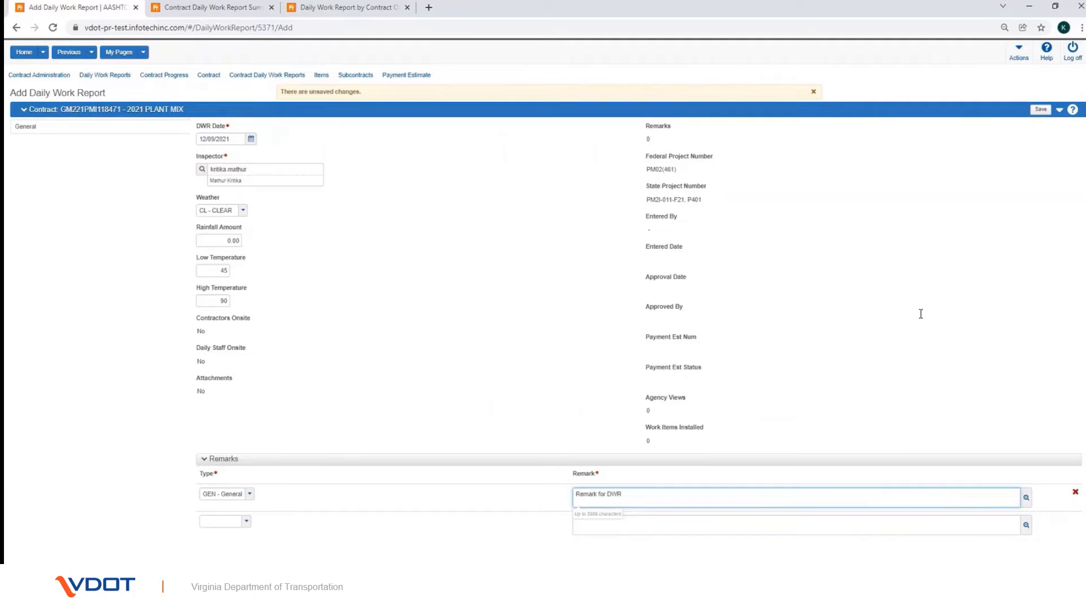
{"action": "left_click", "coordinate": [1040, 110]}
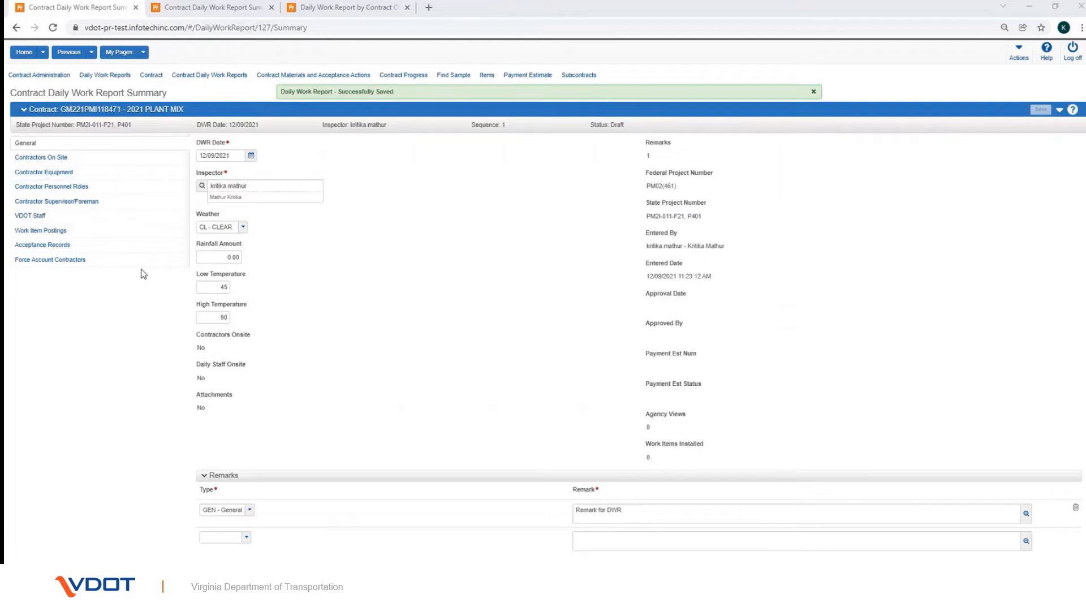
Step: Find contract gm221pmi118471 in the Daily Work Report by Contract overview and open its report dated 12/09/2021
{"action": "left_click", "coordinate": [102, 77]}
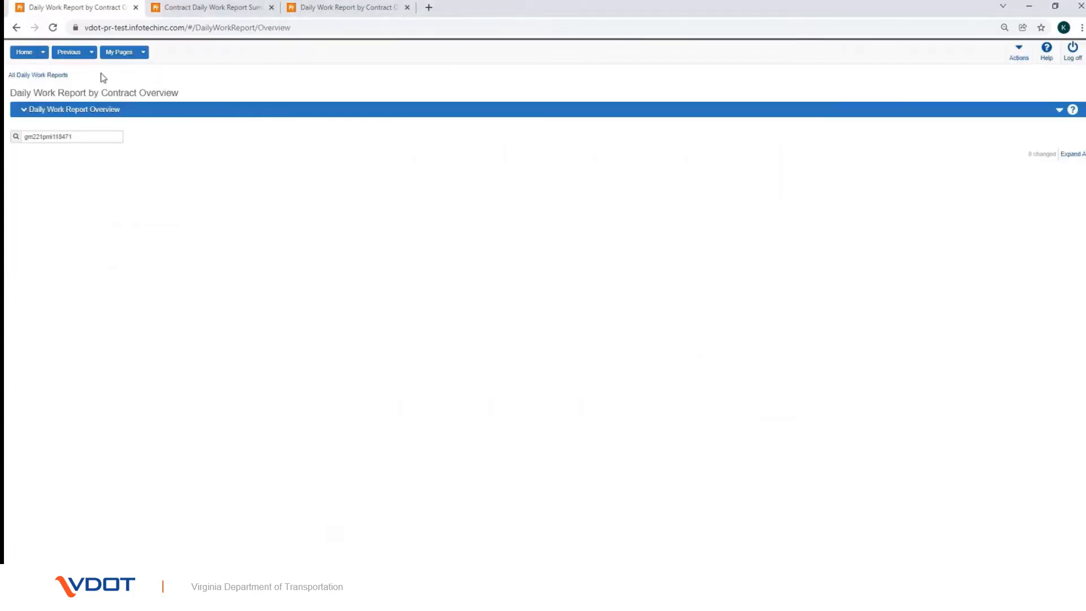
{"action": "left_click", "coordinate": [79, 136]}
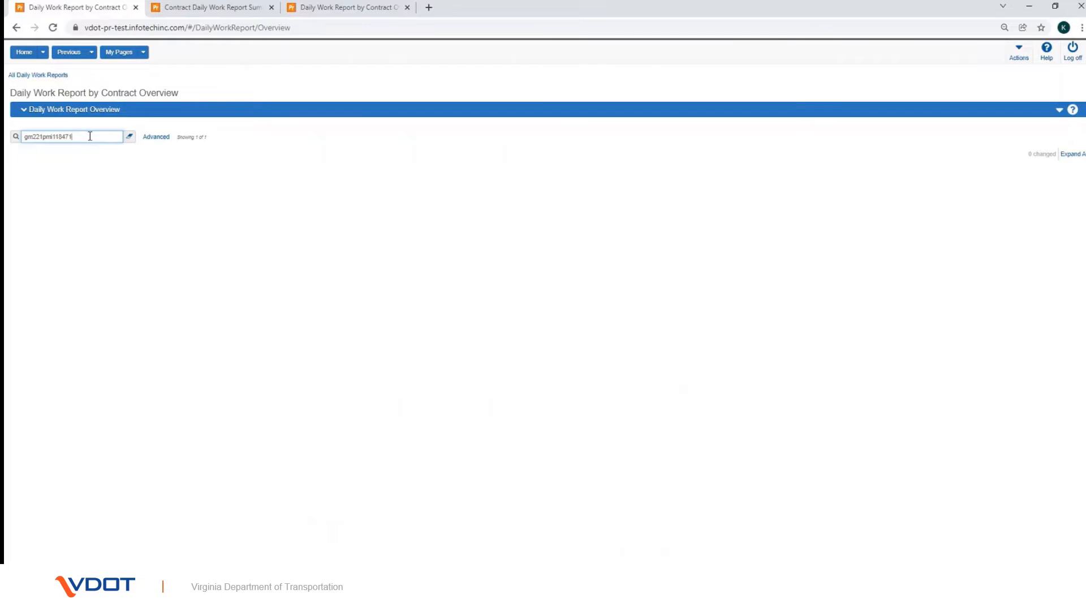
{"action": "key", "text": "Return"}
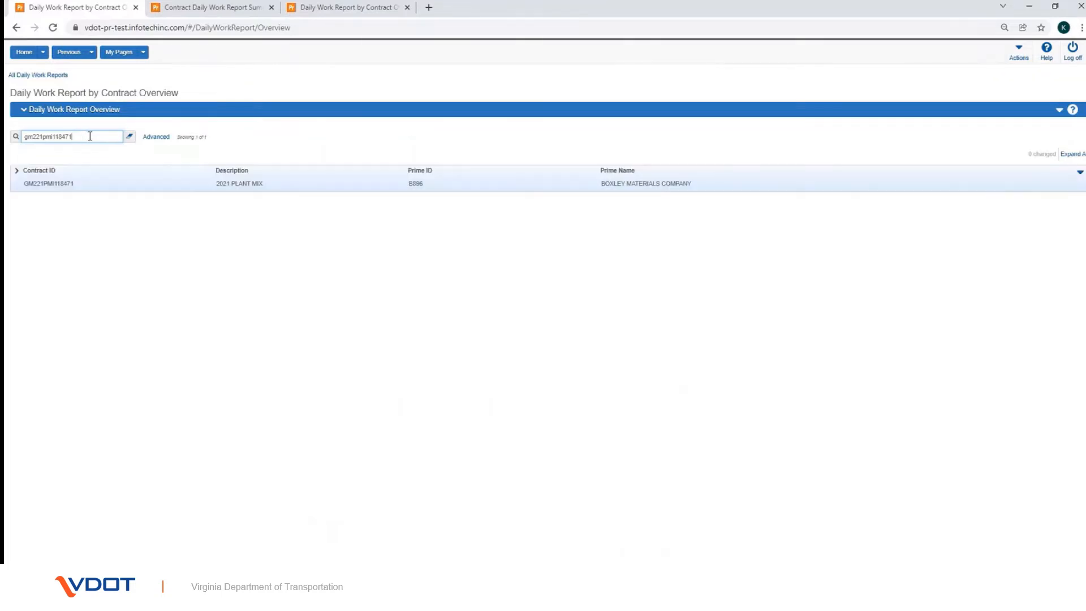
{"action": "left_click", "coordinate": [17, 171]}
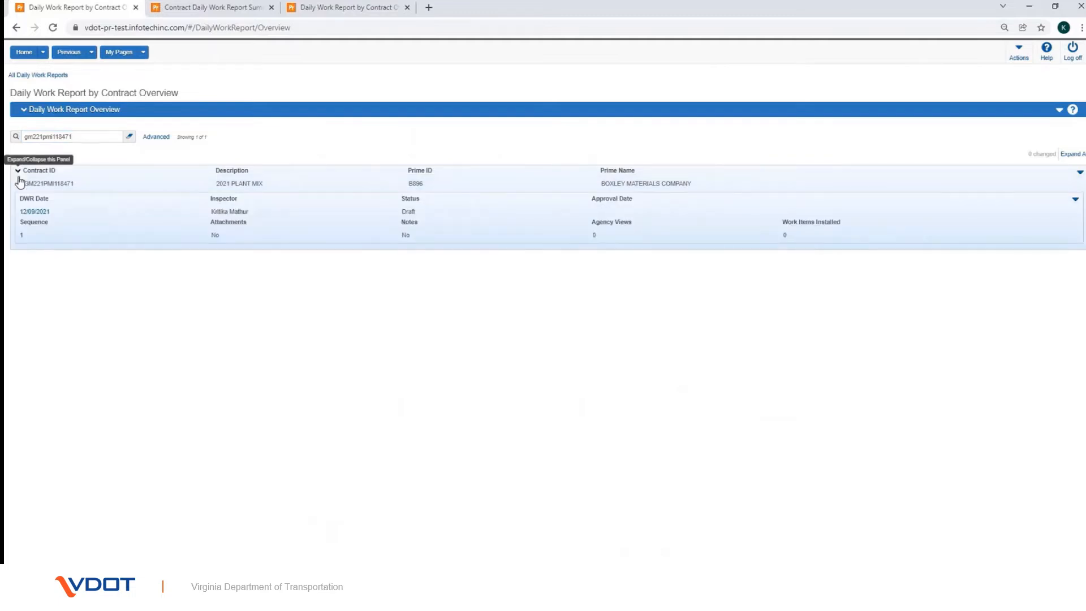
{"action": "left_click", "coordinate": [31, 213]}
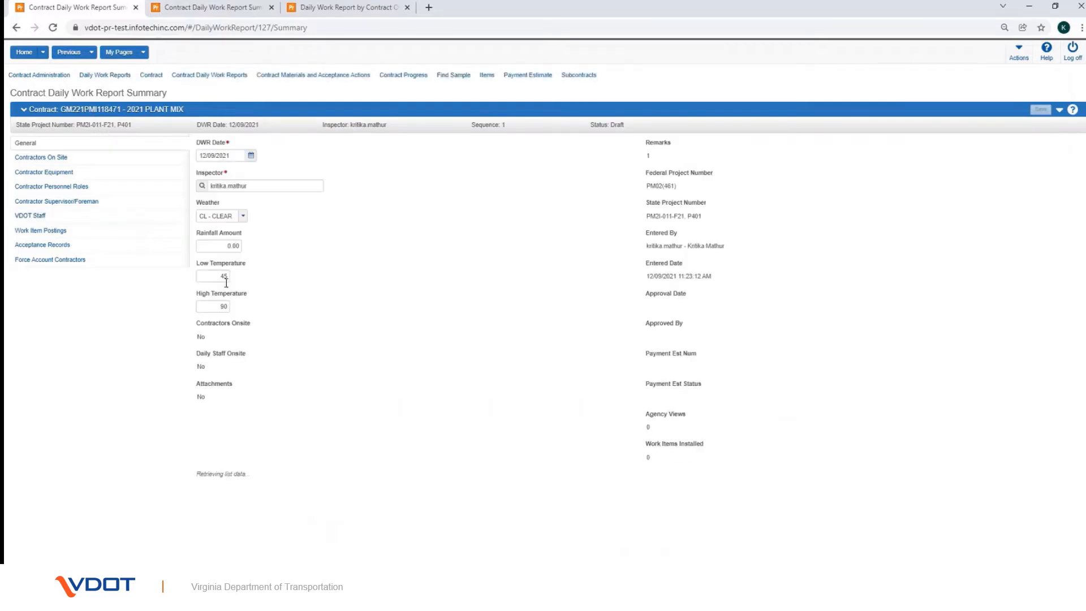
Step: Change the Daily Work Report's low temperature to 47 and save the report
{"action": "left_click", "coordinate": [227, 293]}
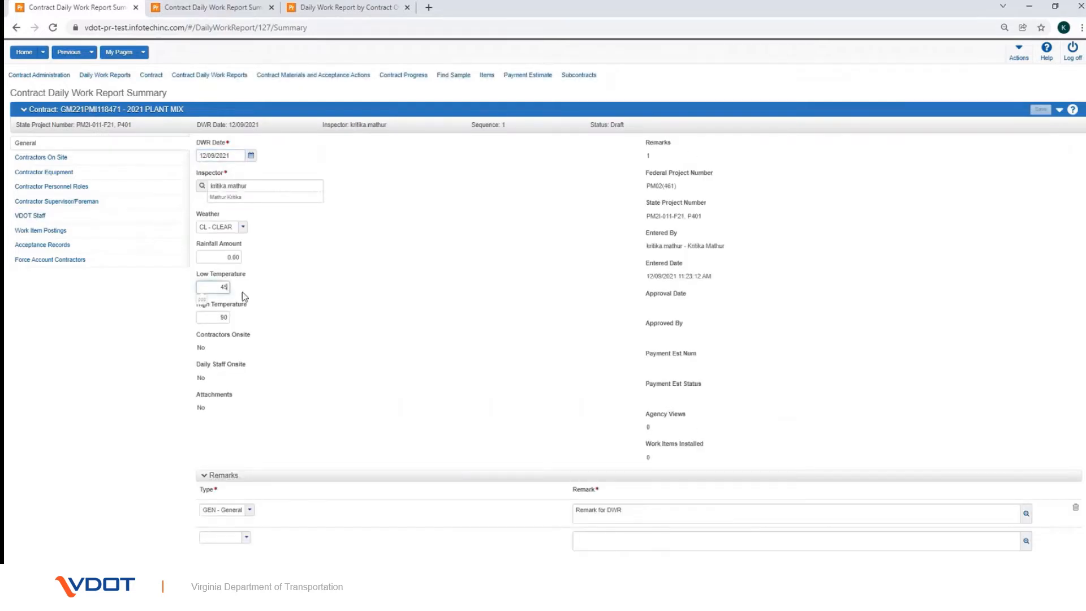
{"action": "key", "text": "BackSpace"}
{"action": "type", "text": "7"}
{"action": "left_click", "coordinate": [1018, 195]}
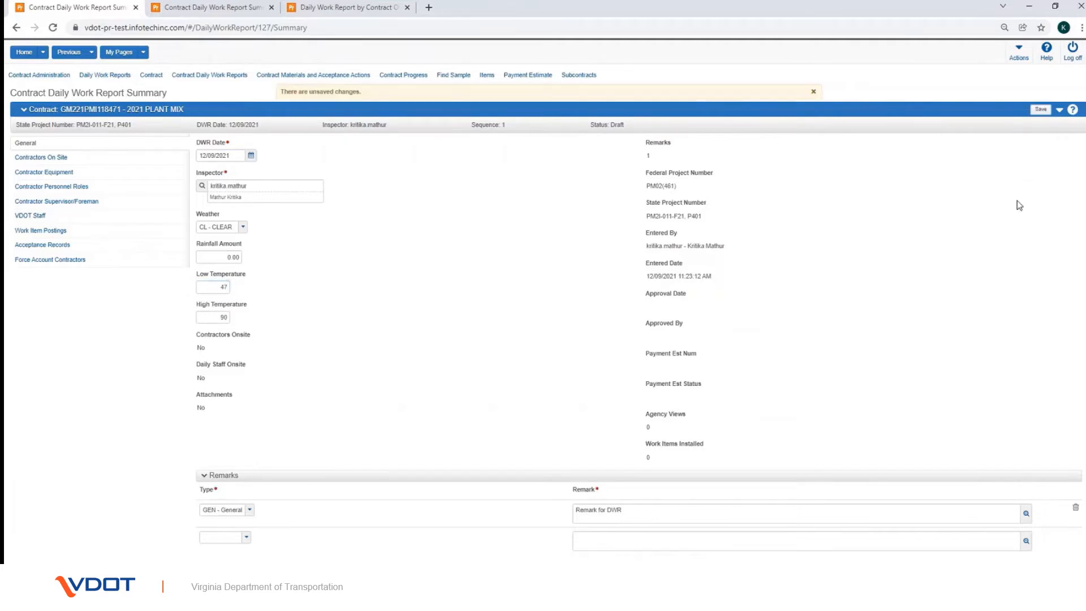
{"action": "left_click", "coordinate": [1040, 110]}
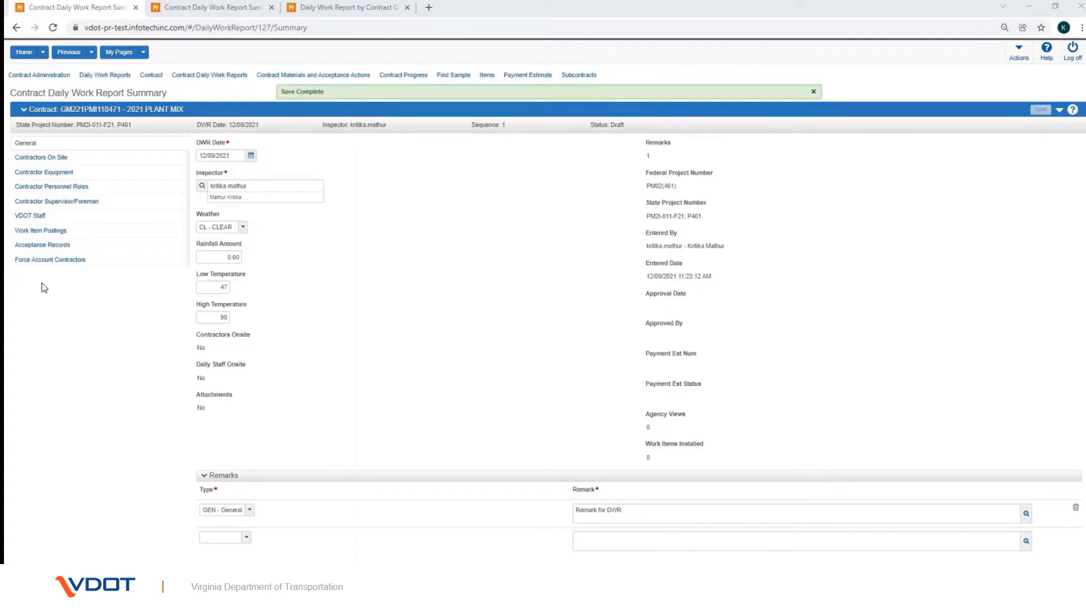
Step: Add the prime contractor Boxley Materials Company to the Daily Work Report's contractors on site
{"action": "left_click", "coordinate": [33, 162]}
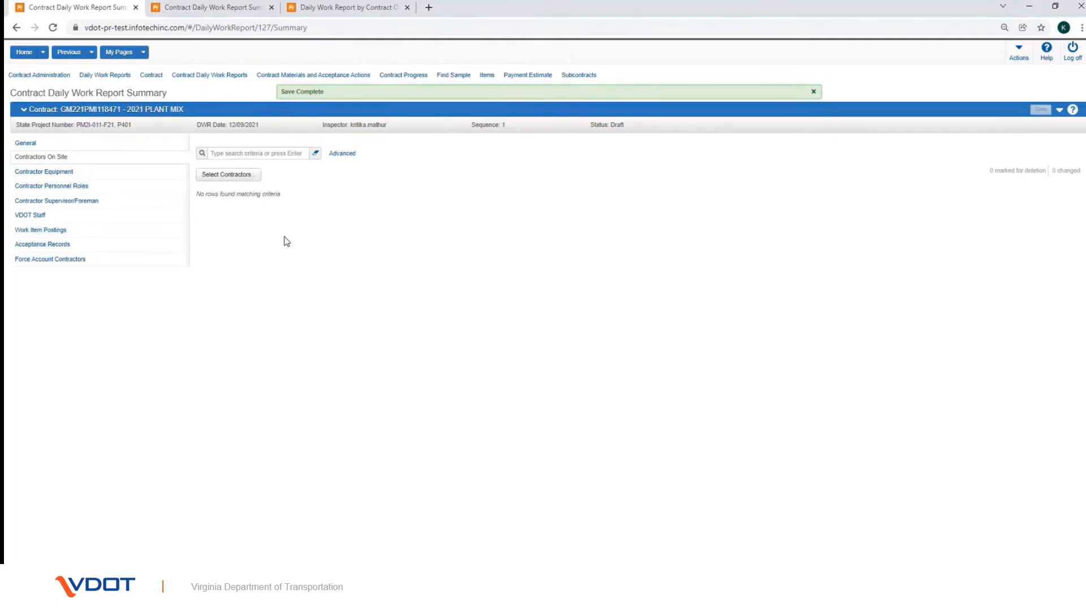
{"action": "left_click", "coordinate": [229, 175]}
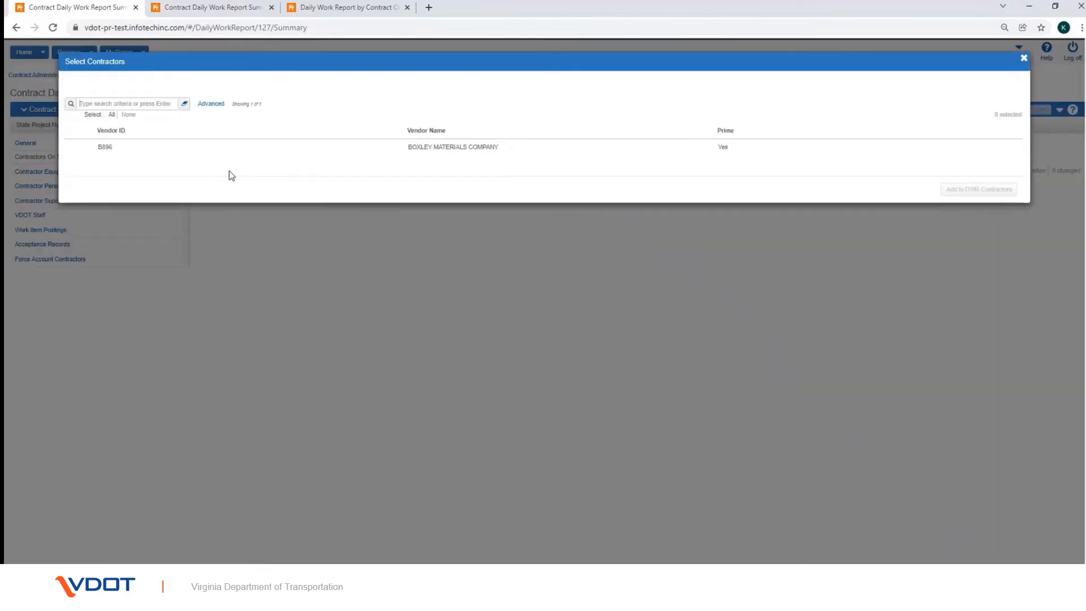
{"action": "left_click", "coordinate": [147, 104]}
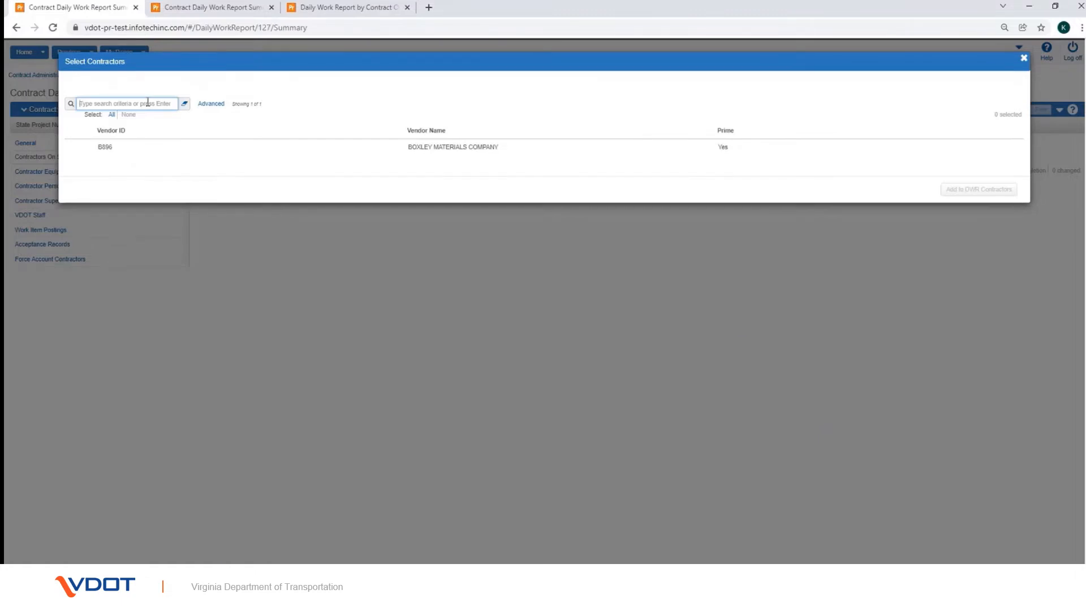
{"action": "left_click", "coordinate": [101, 148]}
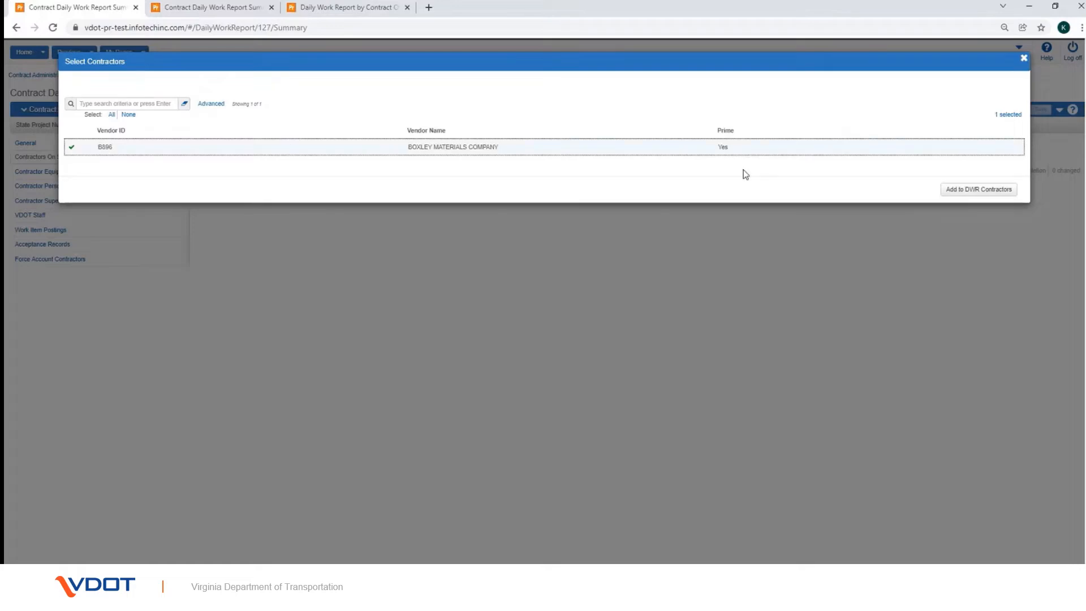
{"action": "left_click", "coordinate": [972, 187]}
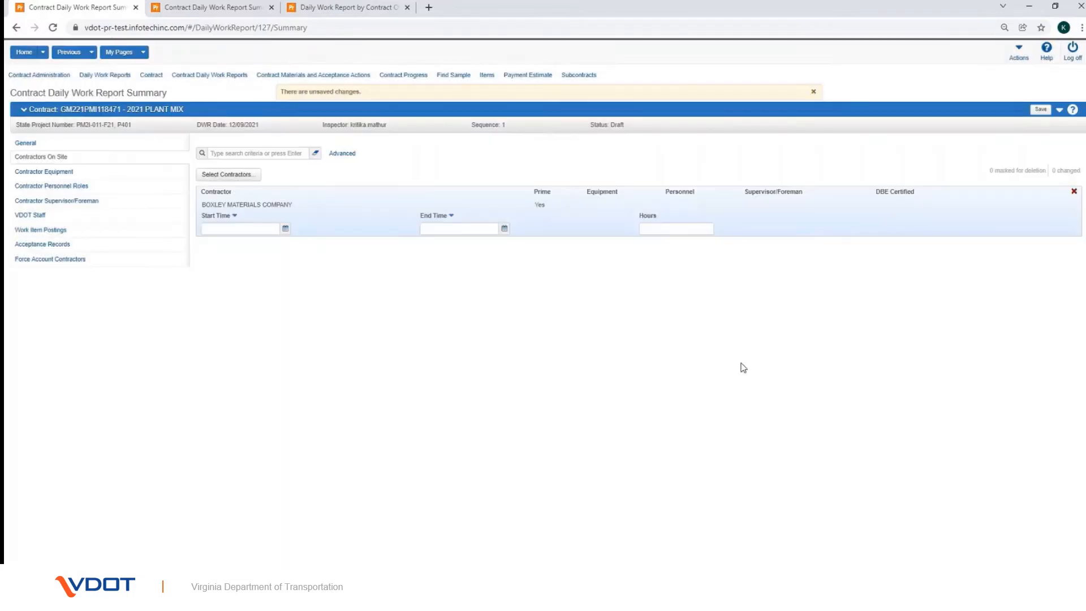
Step: Set the start date of Boxley Materials Company's on-site time to 09/02/2021, keeping the default time of day
{"action": "left_click", "coordinate": [271, 228]}
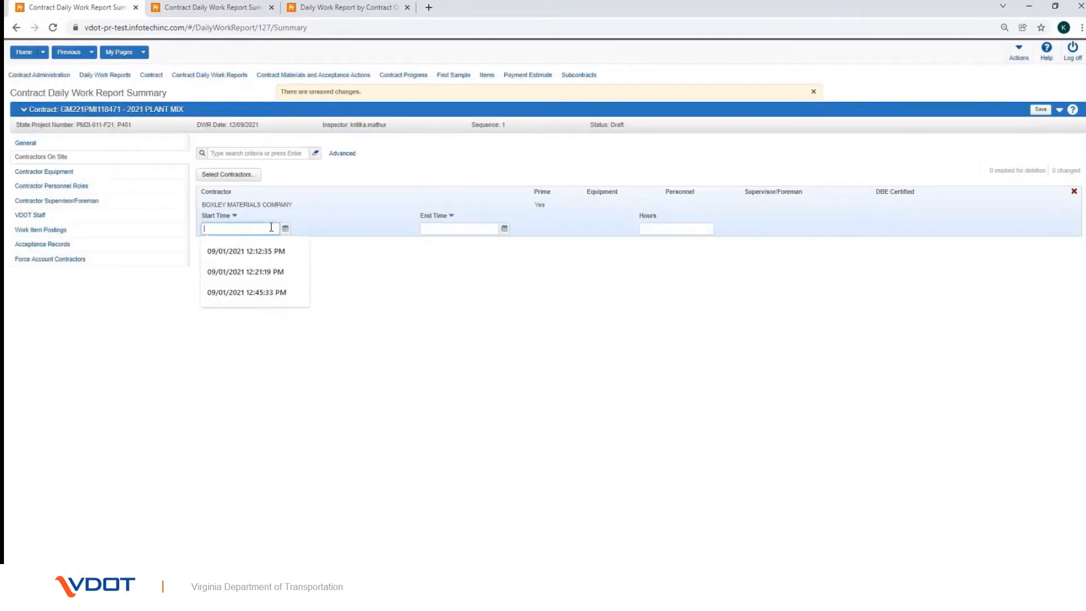
{"action": "left_click", "coordinate": [285, 228]}
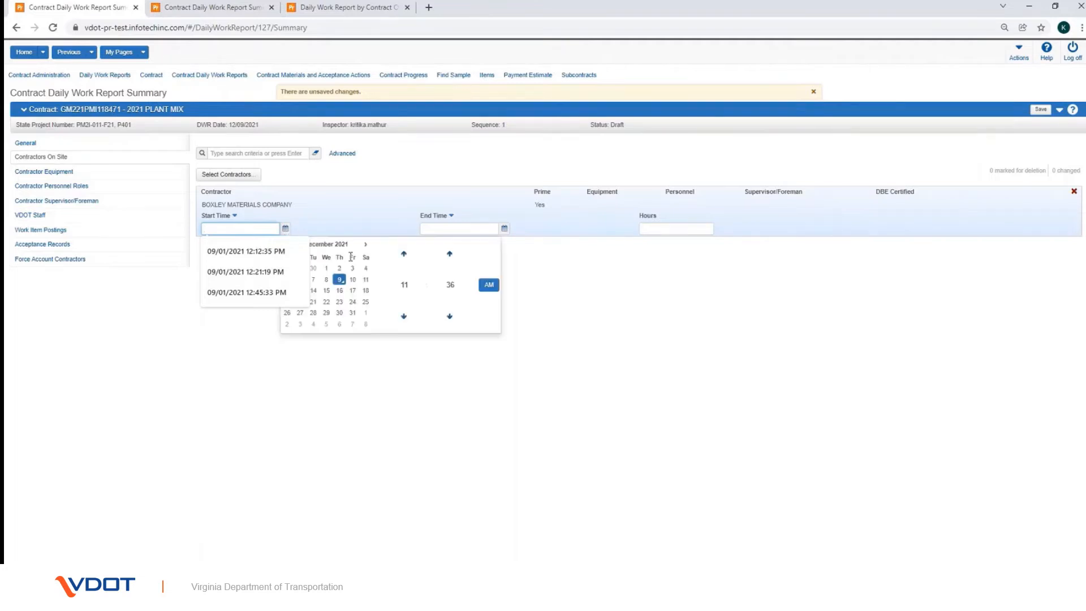
{"action": "left_click", "coordinate": [253, 306]}
{"action": "left_click", "coordinate": [285, 228]}
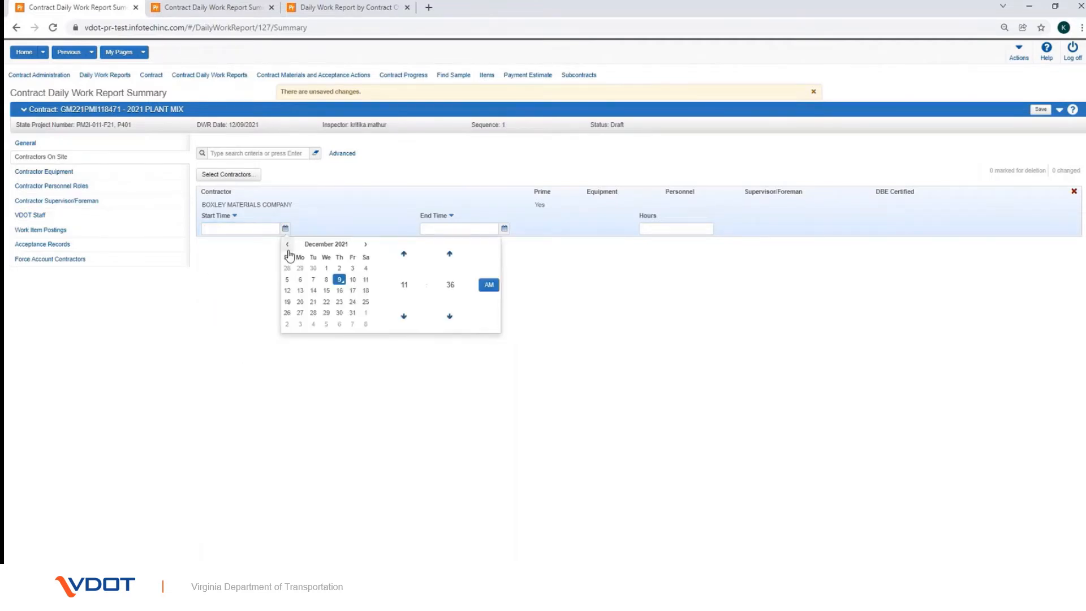
{"action": "left_click", "coordinate": [288, 244]}
{"action": "left_click", "coordinate": [287, 245]}
{"action": "left_click", "coordinate": [287, 245]}
{"action": "left_click", "coordinate": [340, 269]}
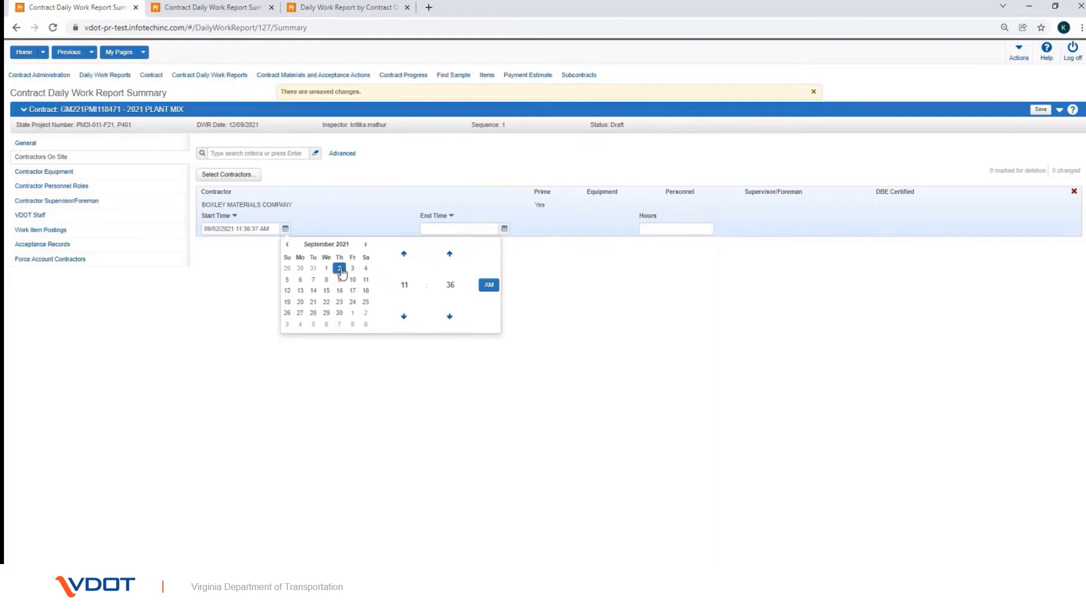
{"action": "left_click", "coordinate": [543, 267]}
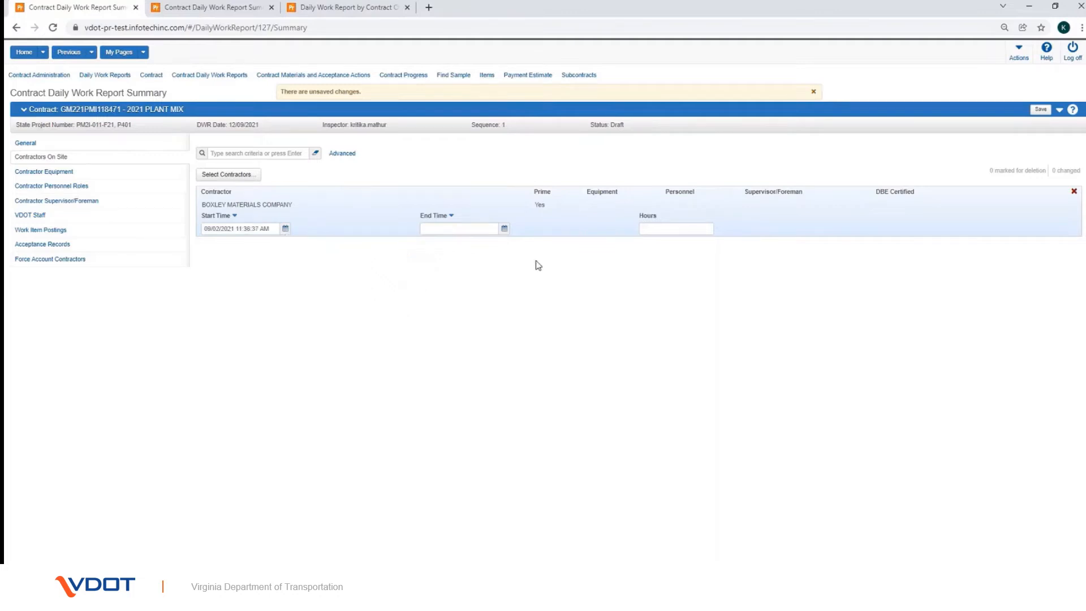
Step: Set the contractor's end date to 12/09/2021 with the default time, enter 6 hours, and save the report
{"action": "left_click", "coordinate": [504, 229]}
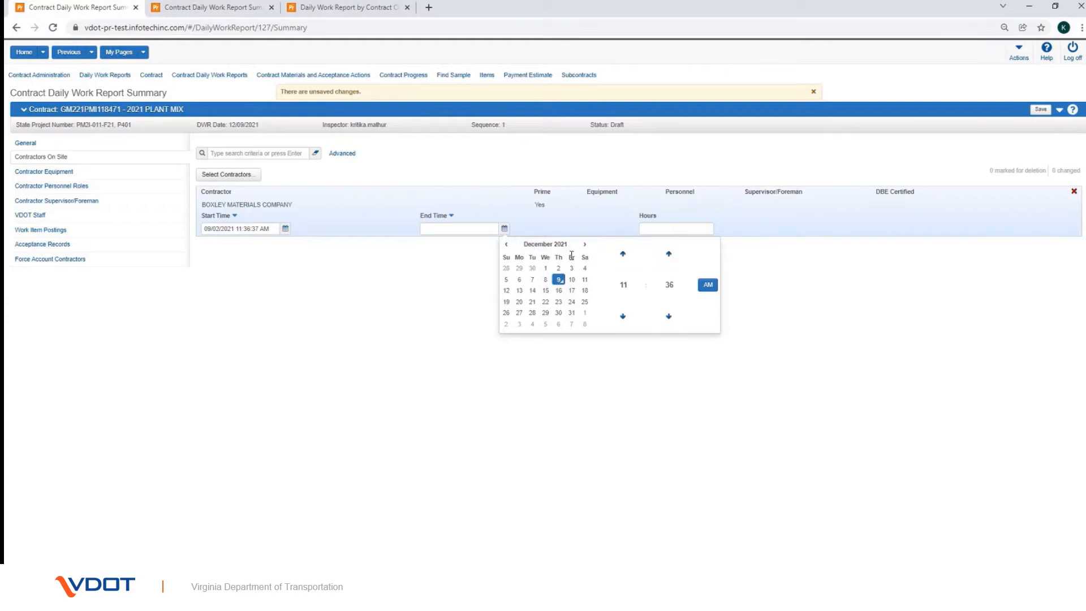
{"action": "left_click", "coordinate": [558, 280]}
{"action": "left_click", "coordinate": [788, 290]}
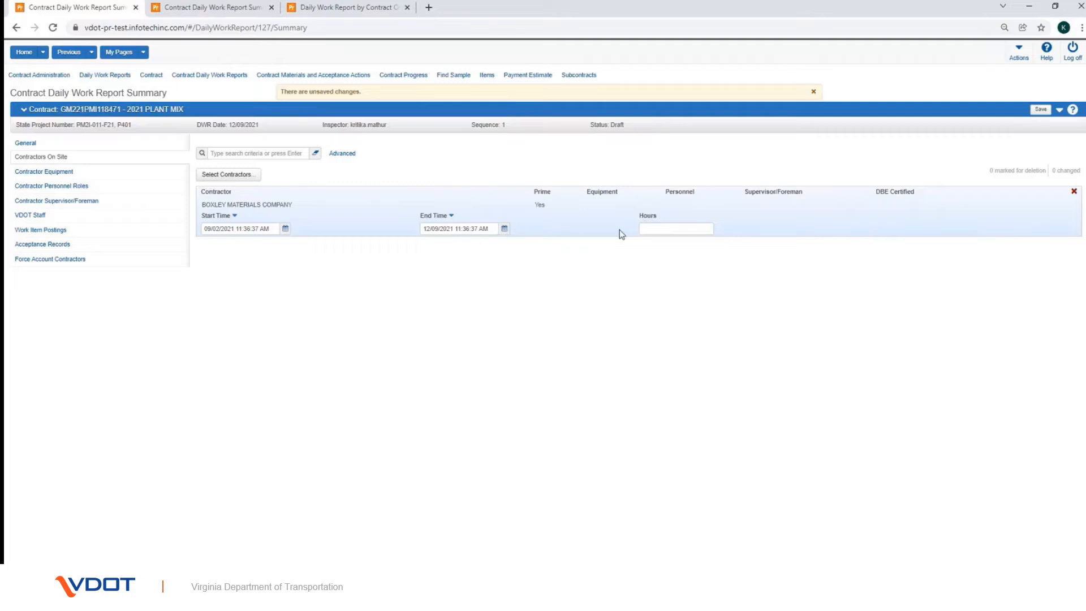
{"action": "left_click", "coordinate": [649, 230]}
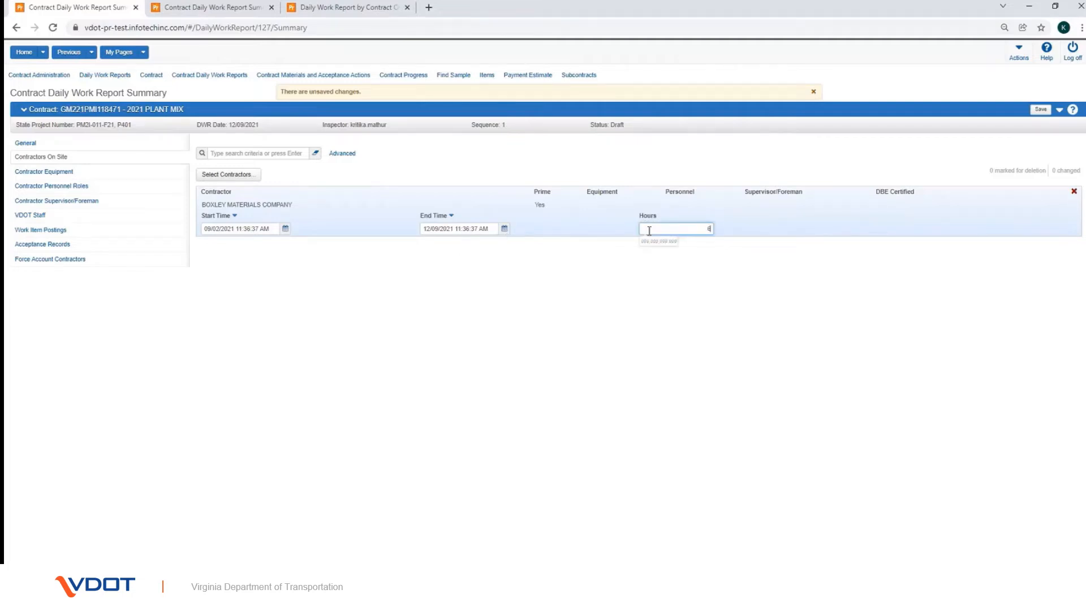
{"action": "left_click", "coordinate": [688, 371]}
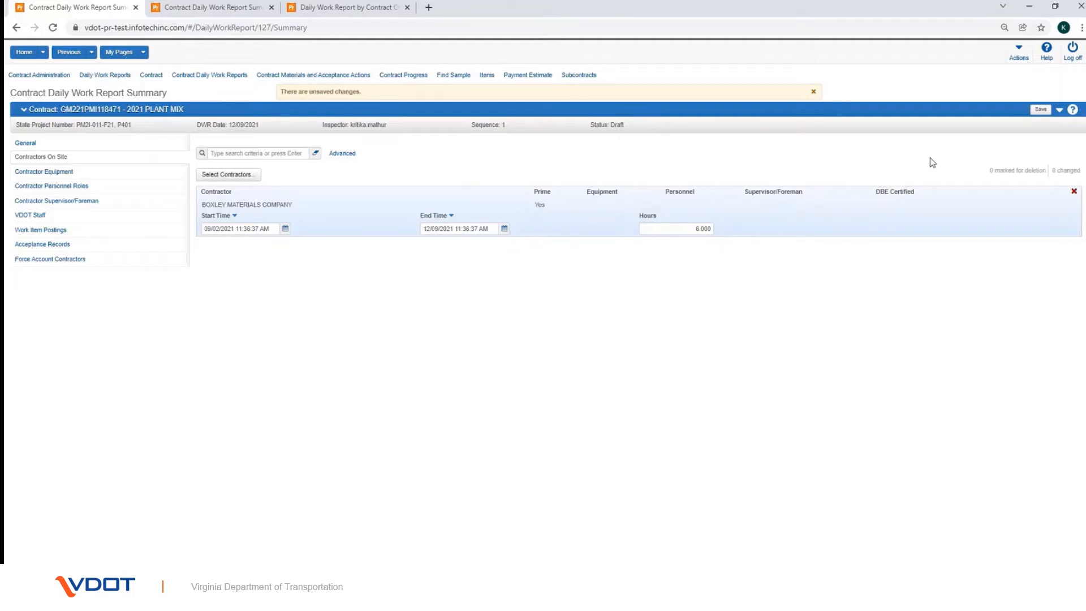
{"action": "left_click", "coordinate": [1040, 109]}
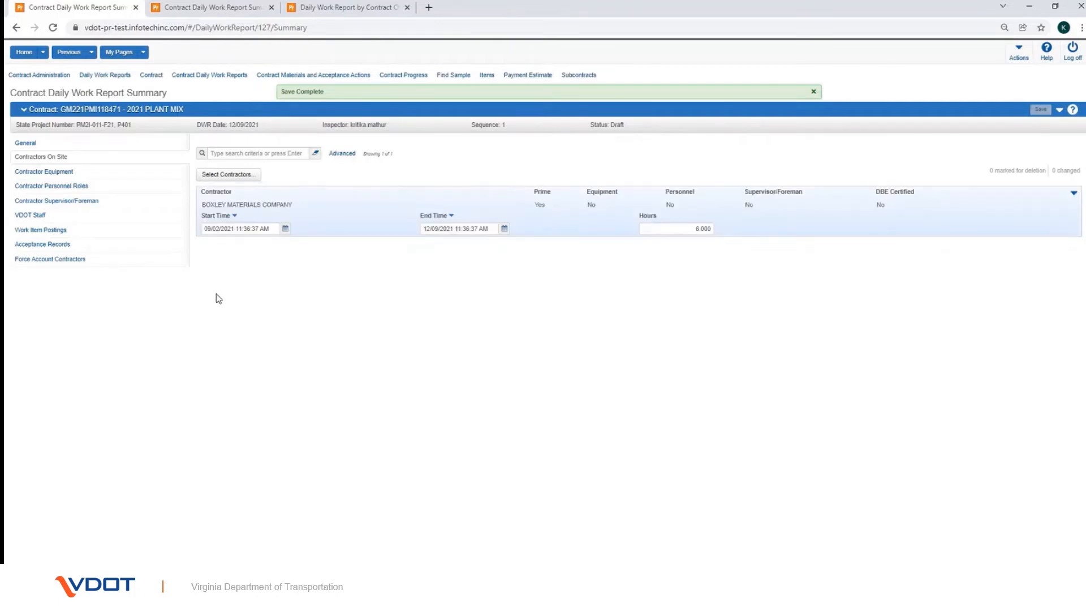
Step: Add the Dump Truck, equipment ID 100, to Boxley Materials Company's contractor equipment on the report
{"action": "left_click", "coordinate": [83, 176]}
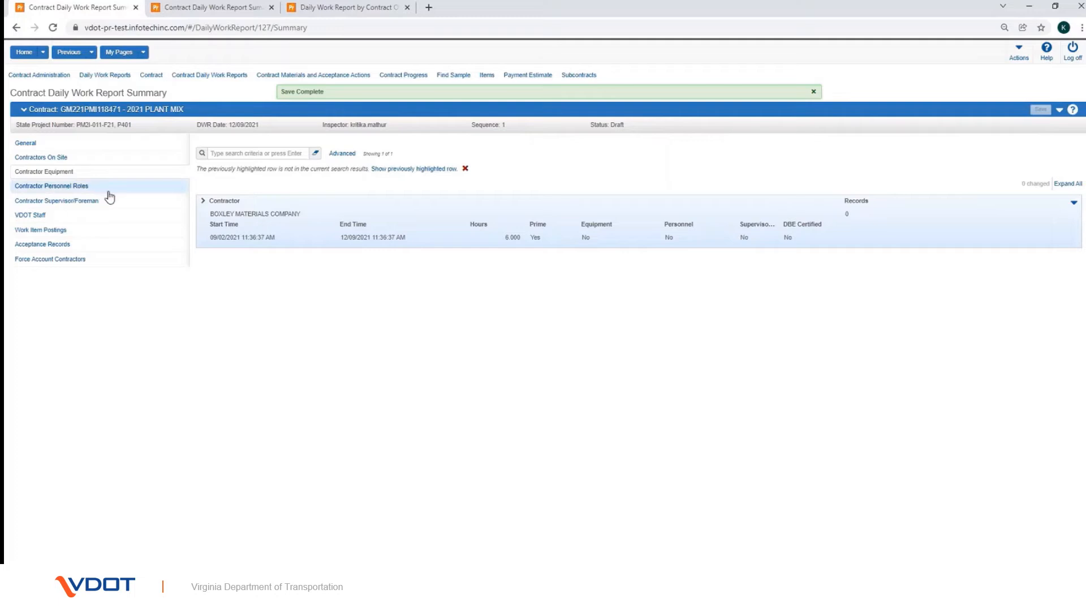
{"action": "left_click", "coordinate": [1074, 205]}
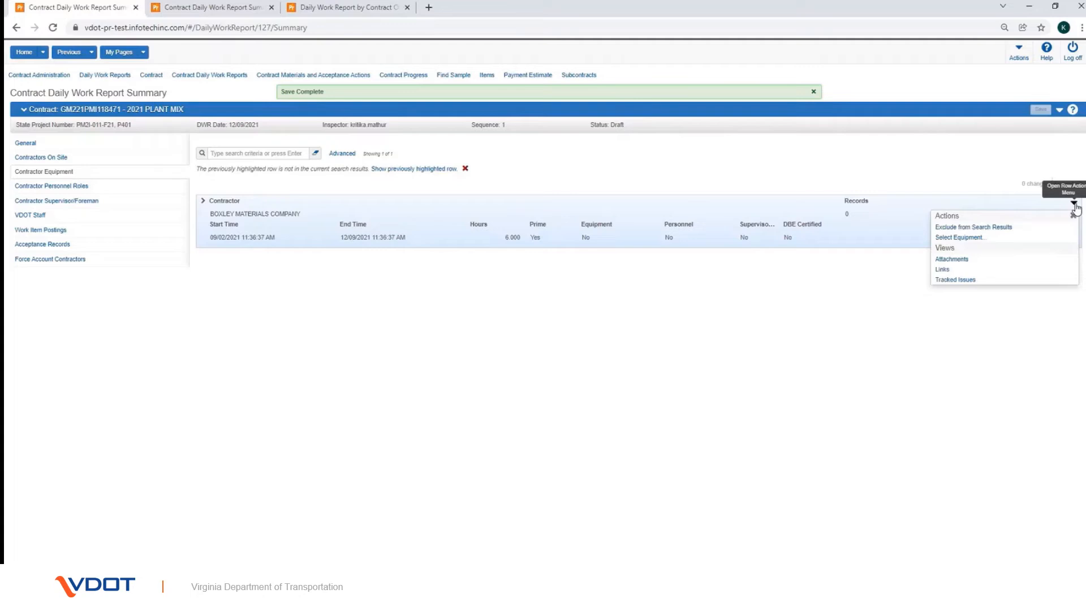
{"action": "left_click", "coordinate": [989, 238]}
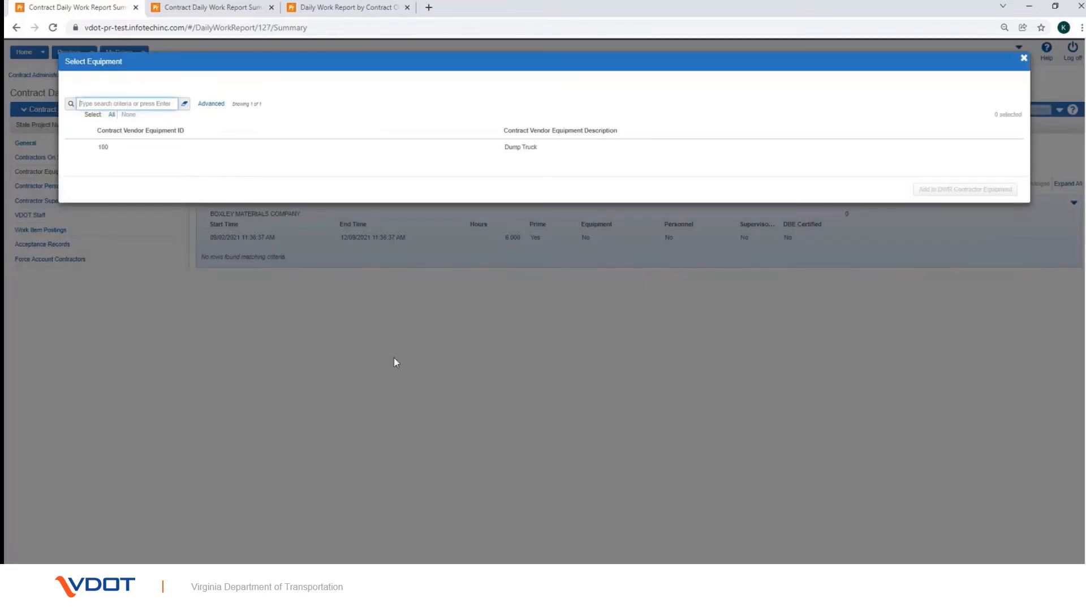
{"action": "left_click", "coordinate": [173, 150]}
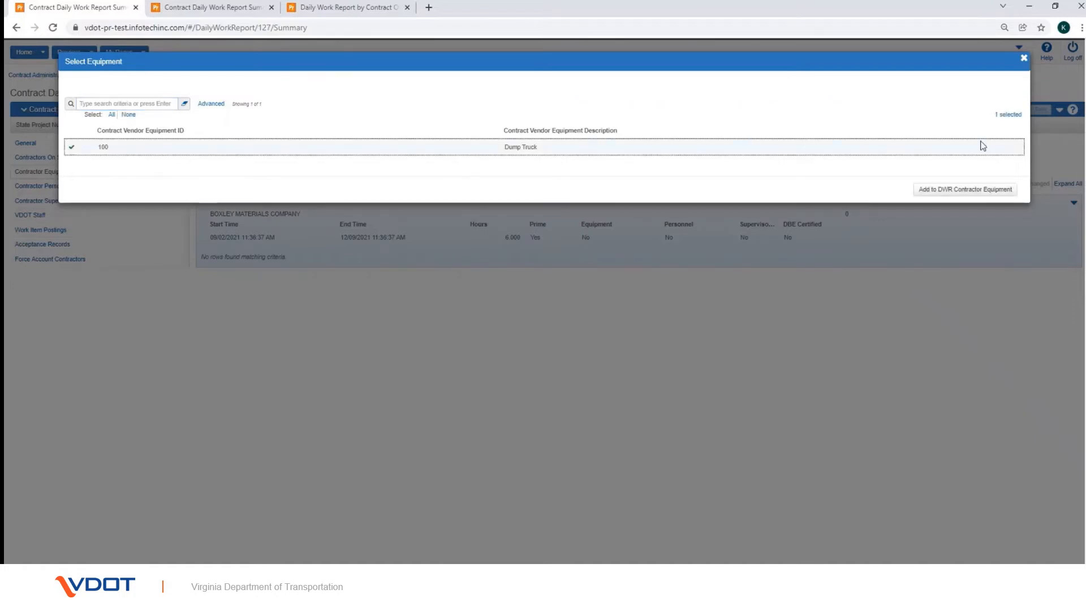
{"action": "left_click", "coordinate": [990, 190]}
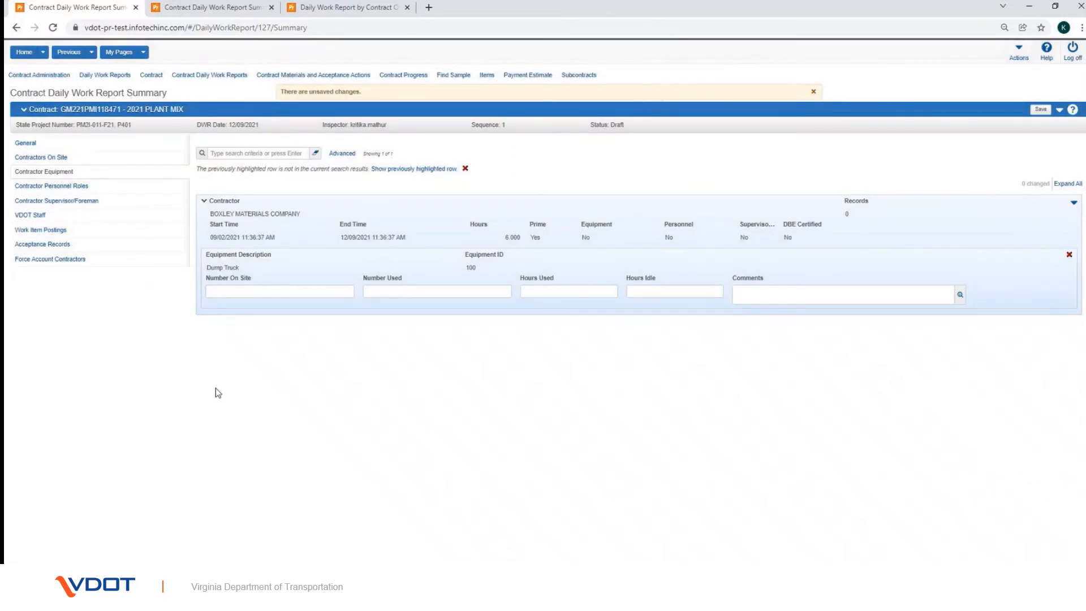
Step: Record the dump truck as 2 on site, 2 used, 2 hours used and 0 idle with comment "Dump Truck Remarks", and save
{"action": "left_click", "coordinate": [238, 289]}
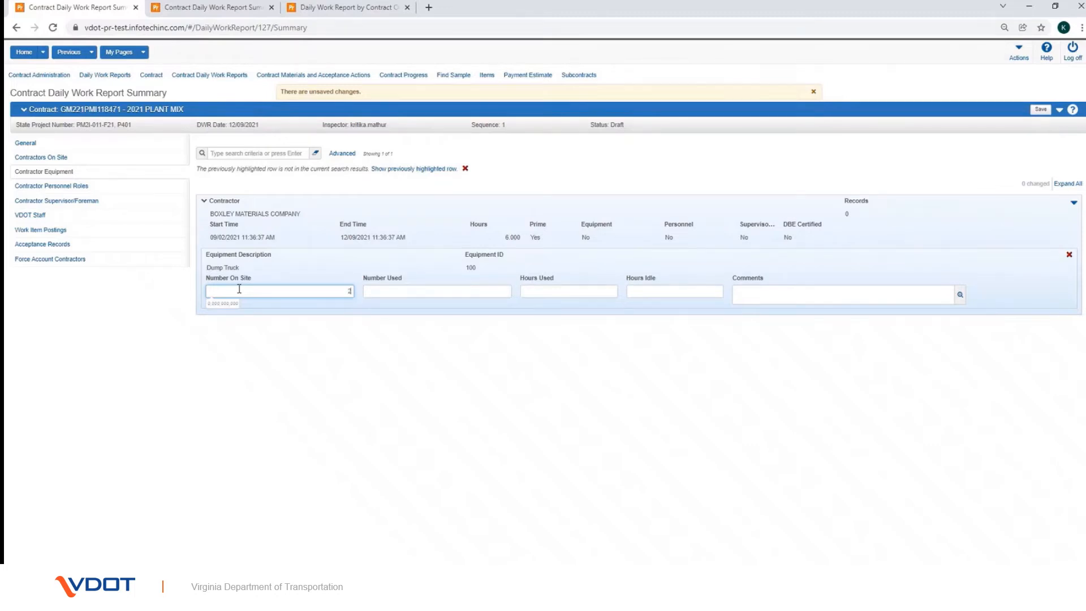
{"action": "left_click", "coordinate": [393, 288]}
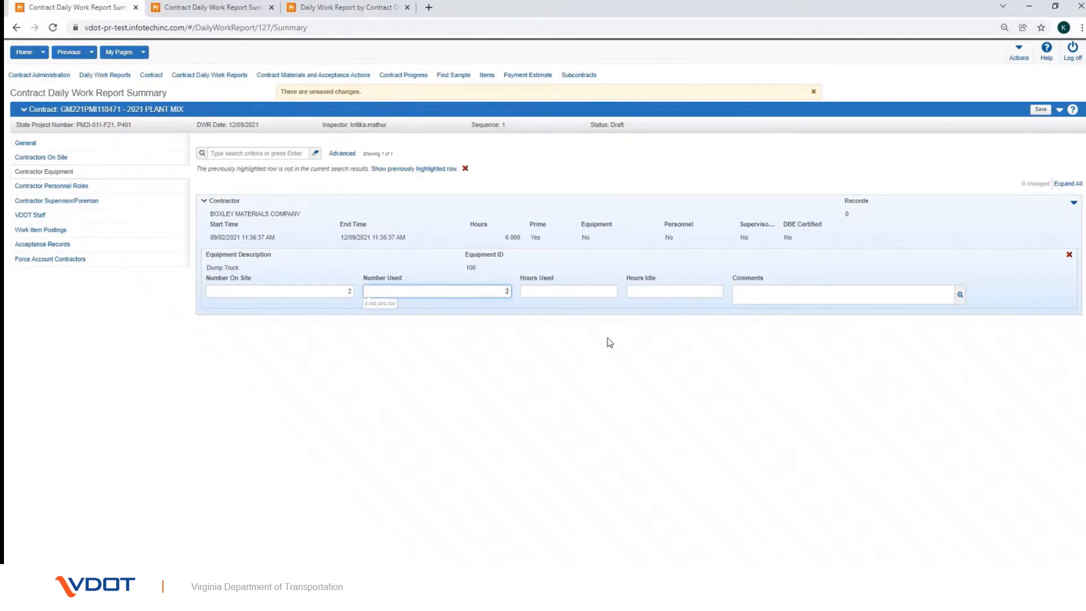
{"action": "type", "text": "2"}
{"action": "left_click", "coordinate": [570, 291]}
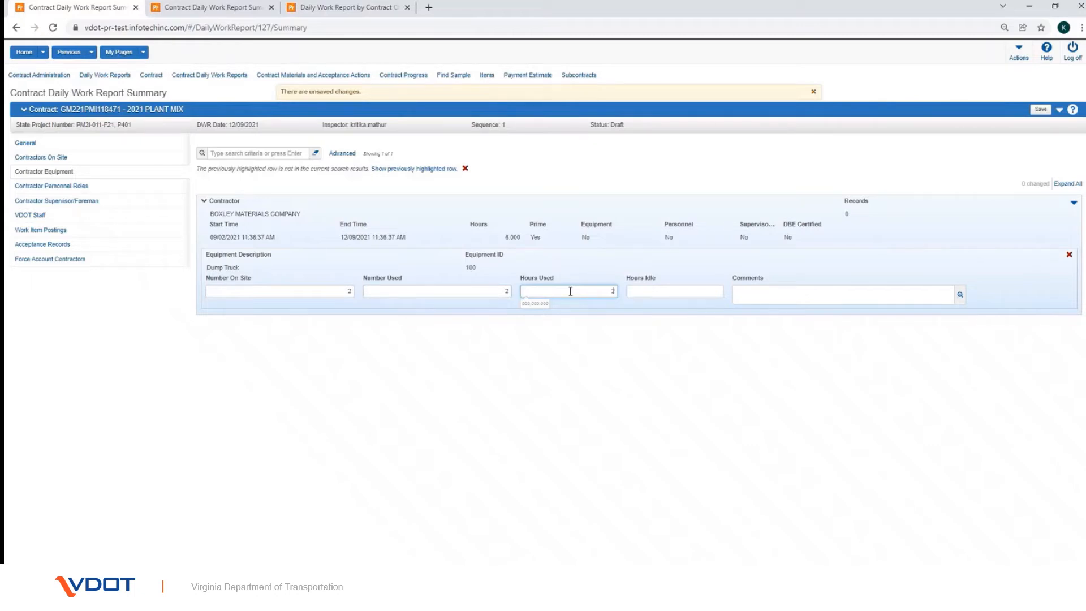
{"action": "left_click", "coordinate": [637, 291]}
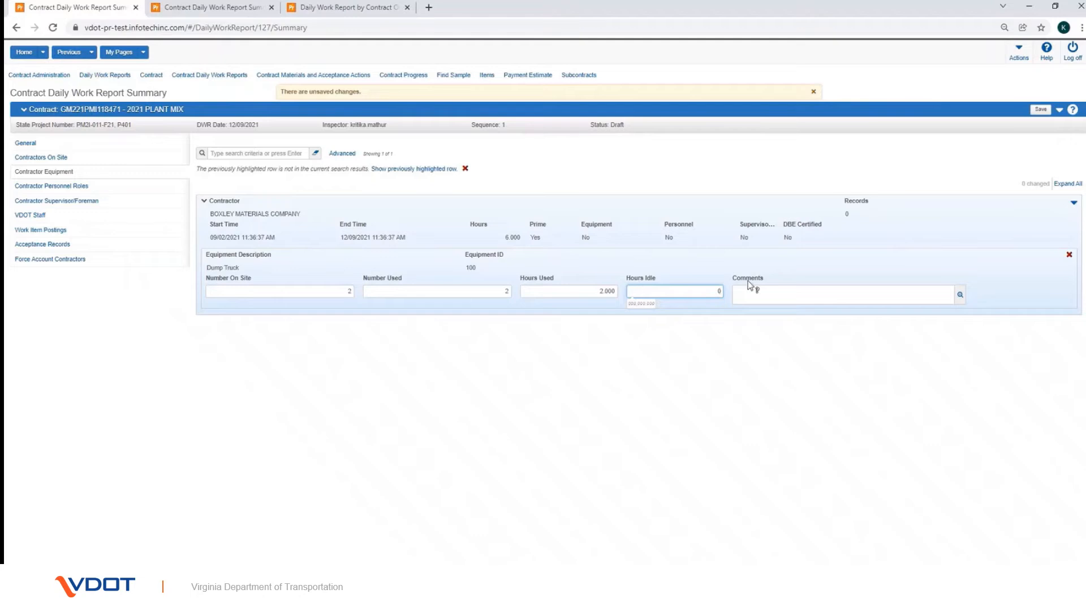
{"action": "left_click", "coordinate": [769, 292]}
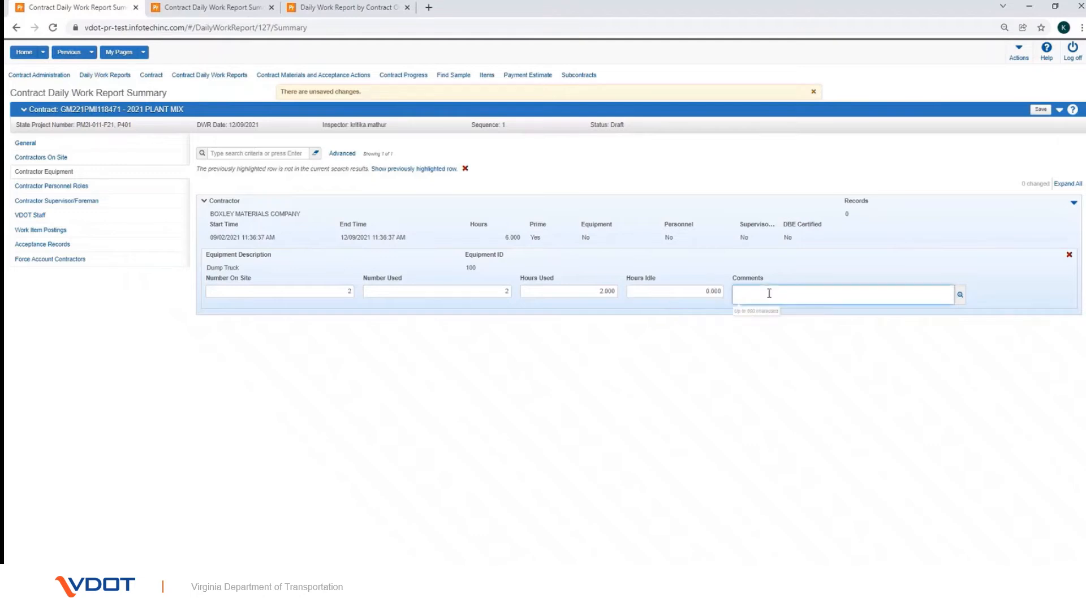
{"action": "type", "text": "Dump Truck"}
{"action": "type", "text": " Remar"}
{"action": "type", "text": "kds"}
{"action": "left_click", "coordinate": [1040, 109]}
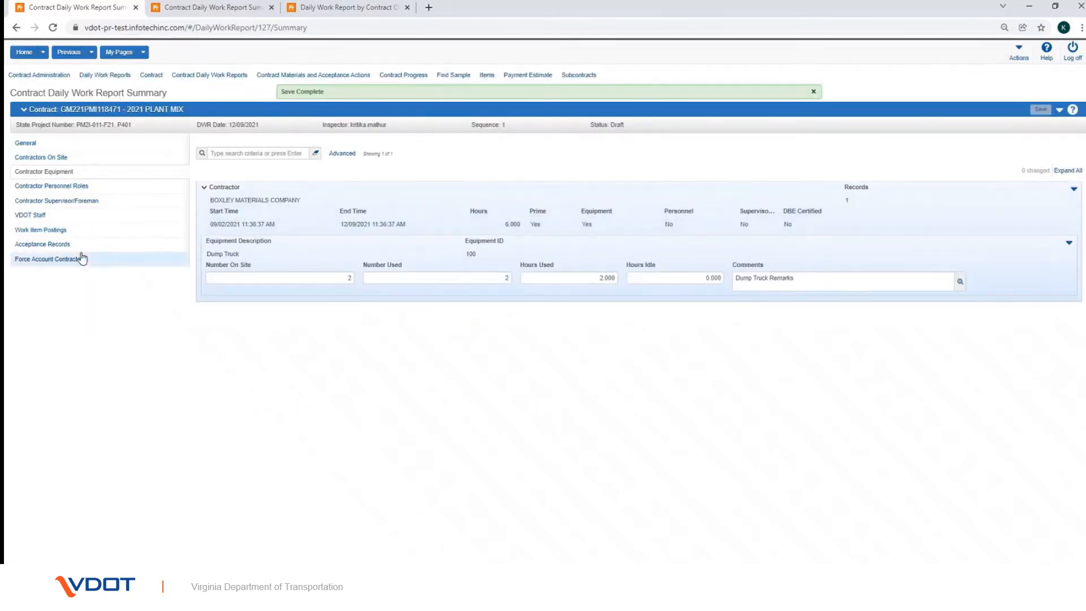
Step: Add the Foreman personnel record to Boxley Materials Company's contractor personnel roles
{"action": "left_click", "coordinate": [71, 187]}
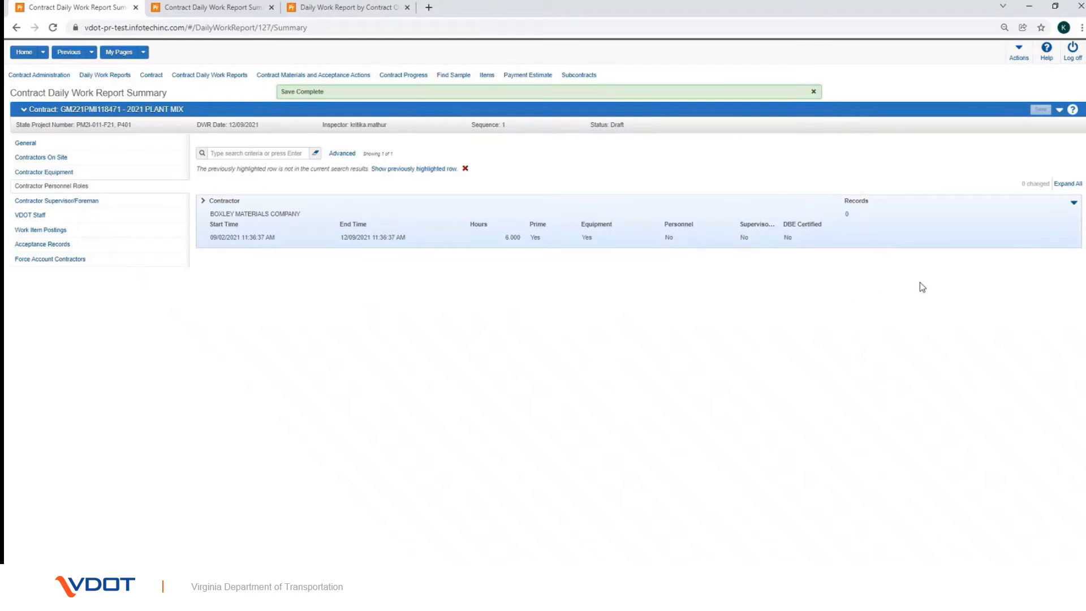
{"action": "left_click", "coordinate": [1074, 202]}
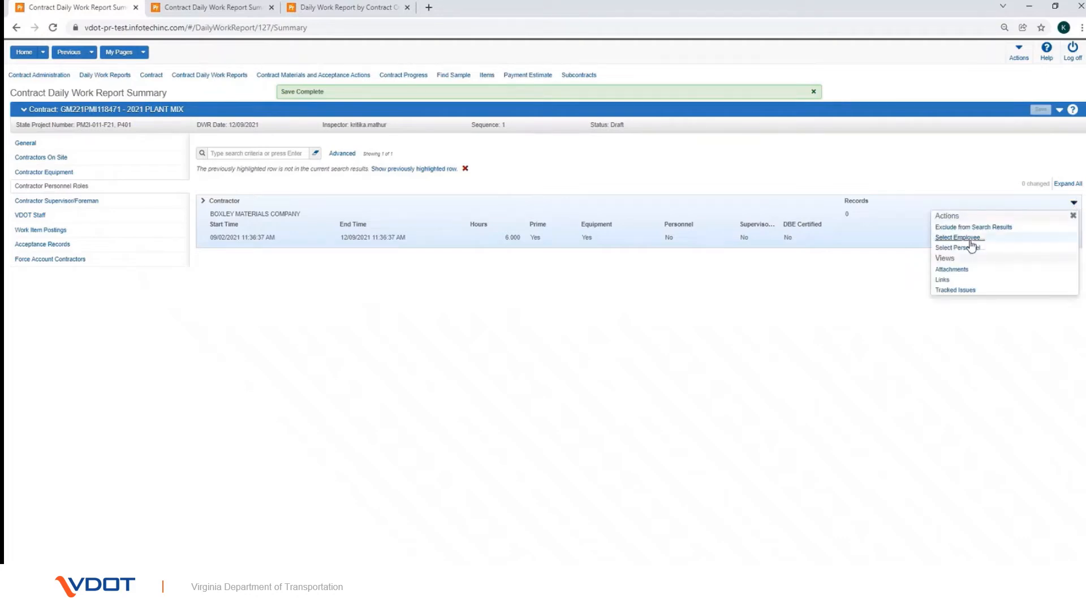
{"action": "left_click", "coordinate": [971, 248]}
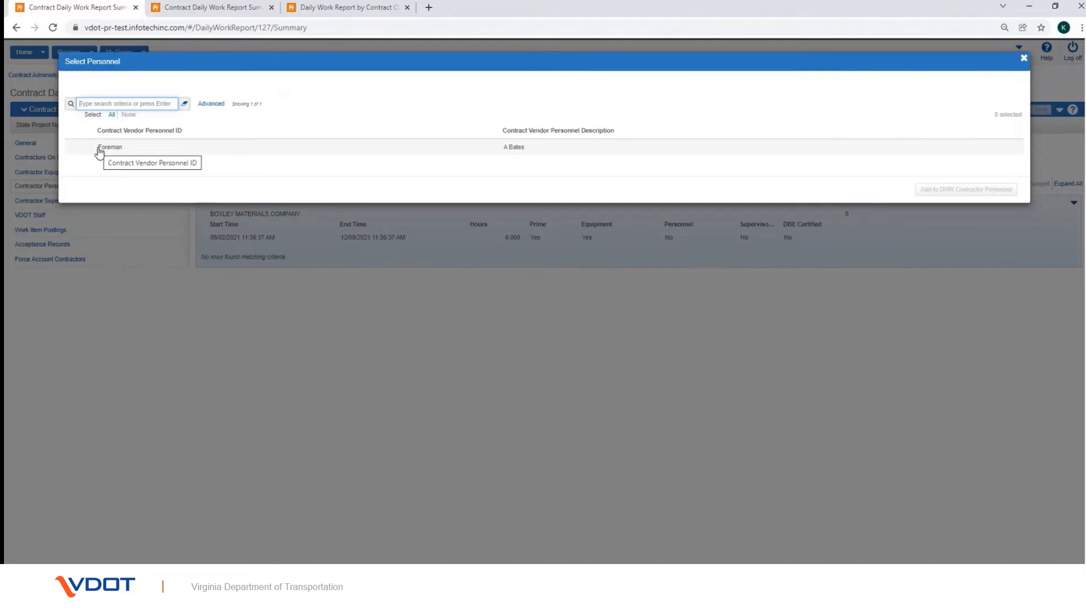
{"action": "left_click", "coordinate": [99, 149]}
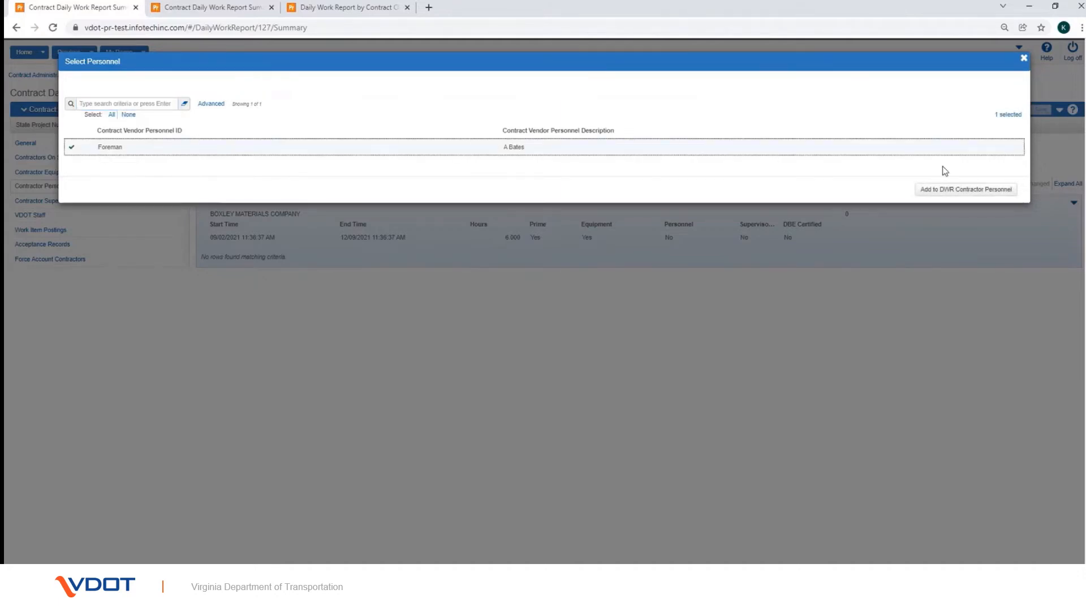
{"action": "left_click", "coordinate": [941, 191]}
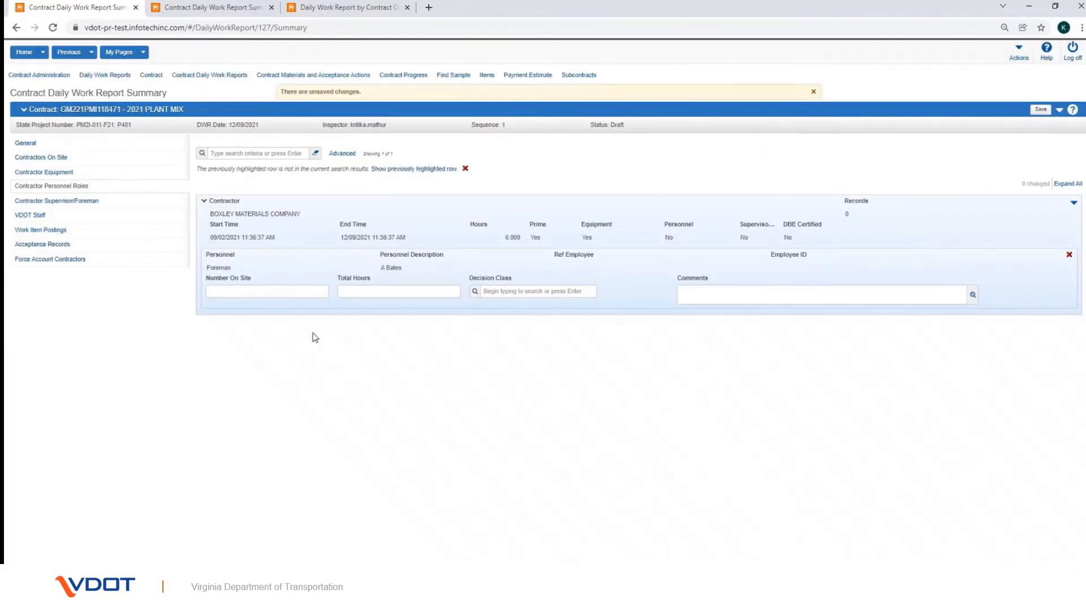
Step: Record the Foreman role as 2 on site with 4 total hours and the comment "Foreman comments", and save
{"action": "left_click", "coordinate": [298, 295]}
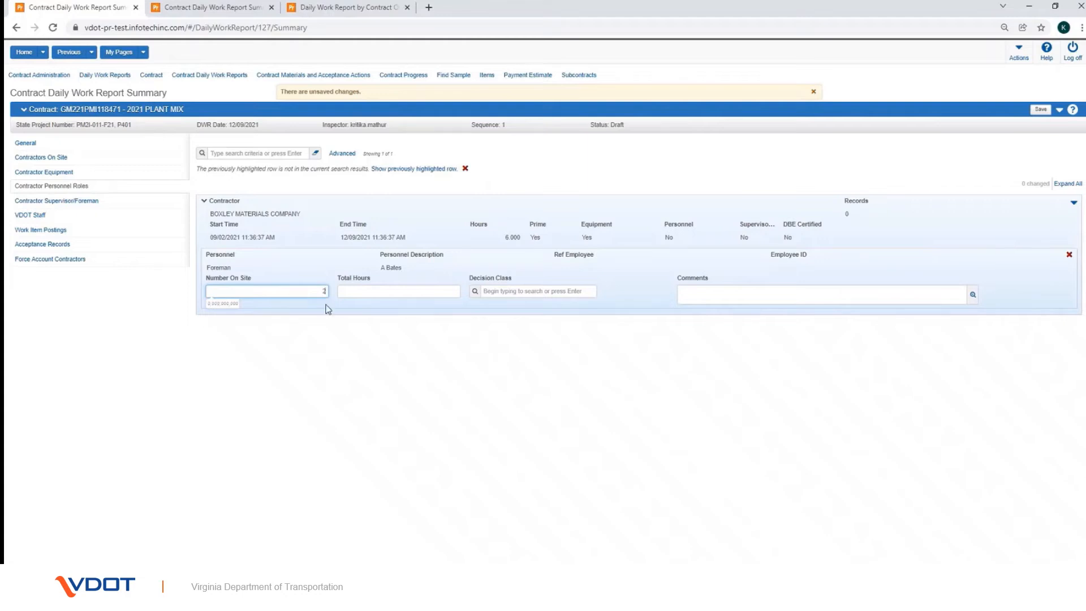
{"action": "left_click", "coordinate": [365, 294]}
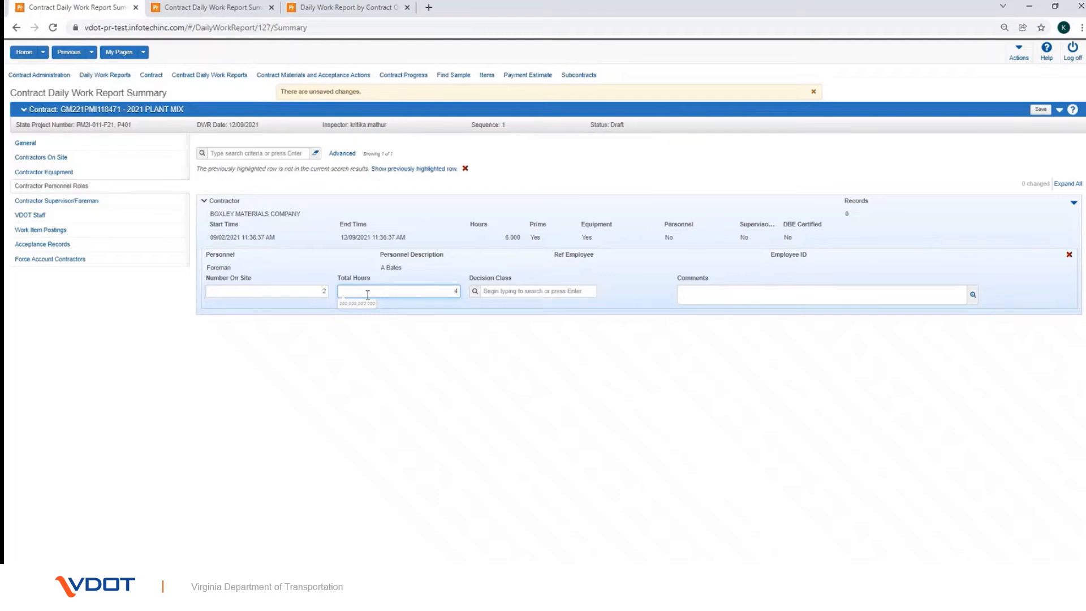
{"action": "left_click", "coordinate": [706, 292]}
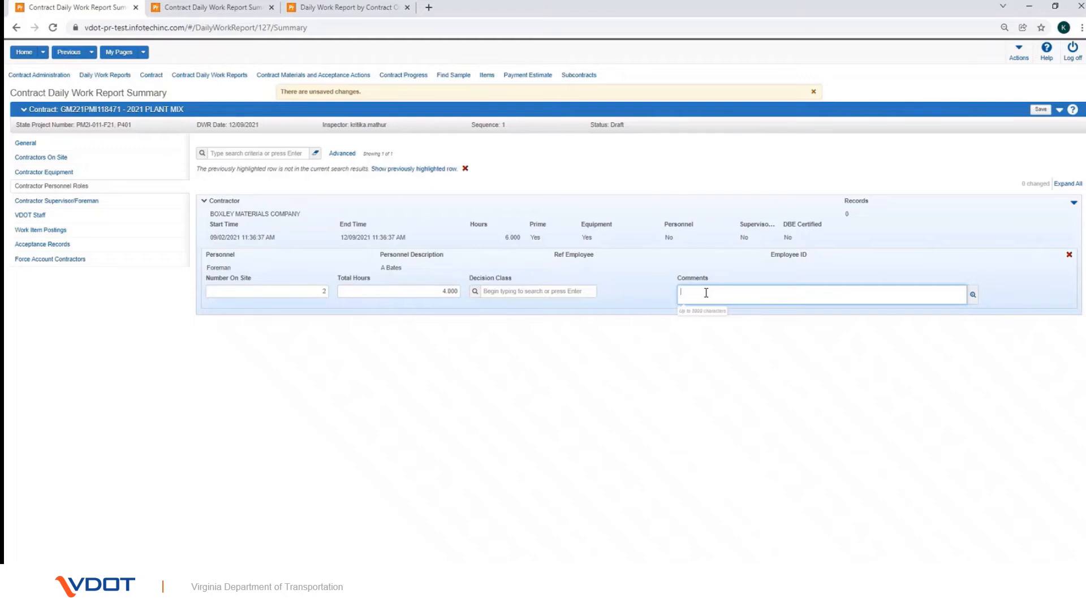
{"action": "type", "text": "Foreman comments"}
{"action": "left_click", "coordinate": [1041, 110]}
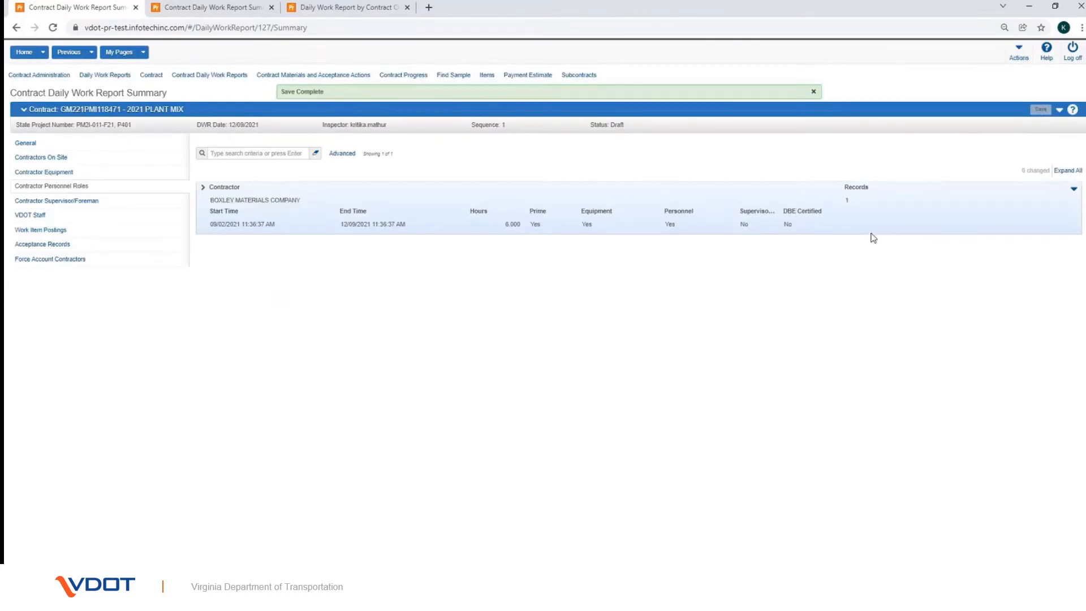
Step: Add the Supervisor record to Boxley Materials Company's contractor supervisor/foreman list on the report
{"action": "left_click", "coordinate": [84, 203]}
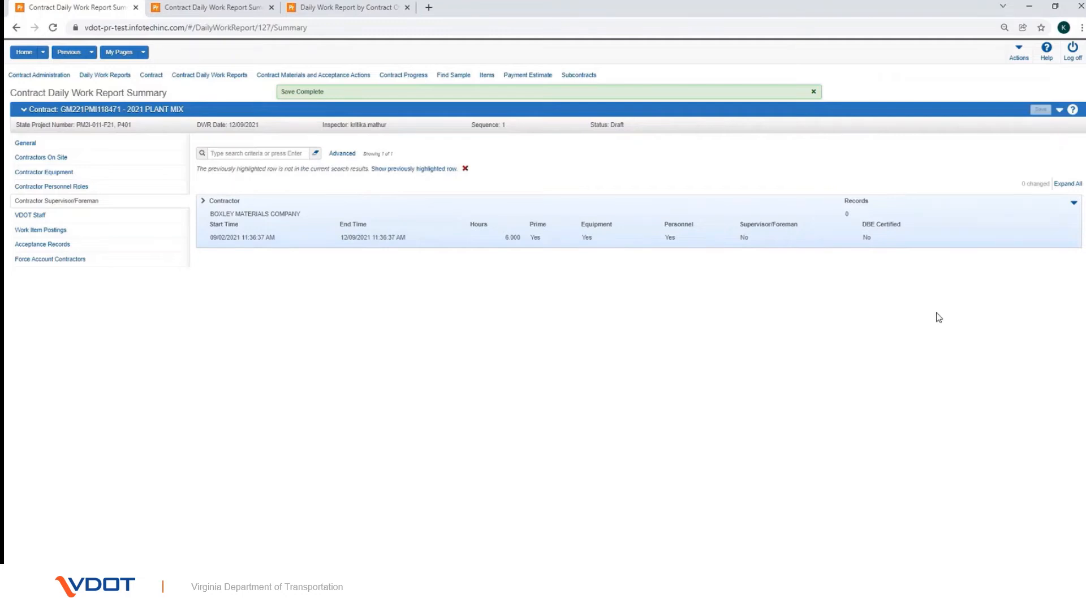
{"action": "left_click", "coordinate": [1073, 203]}
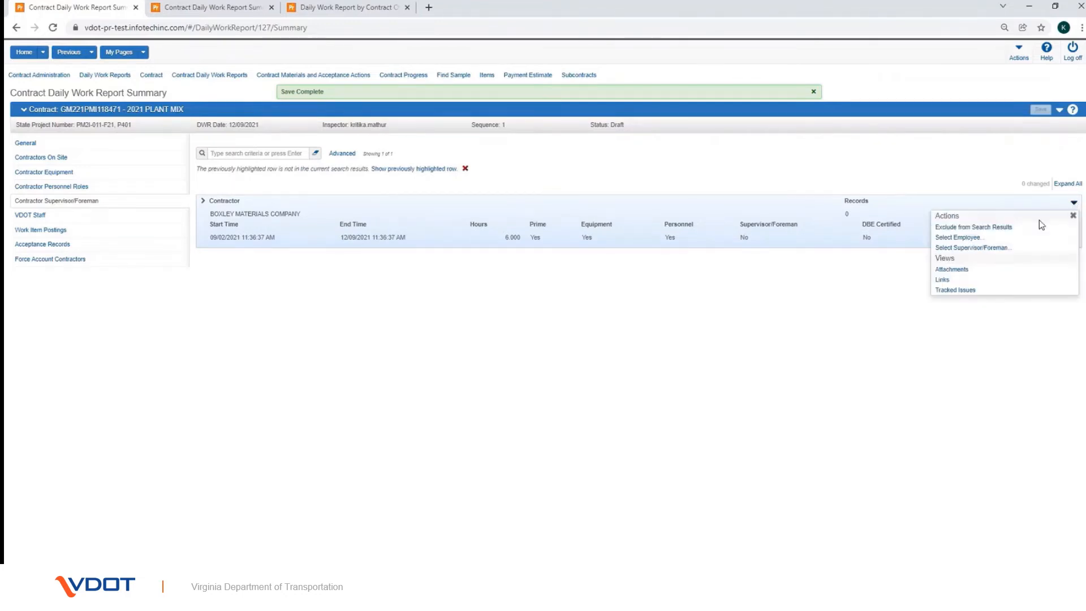
{"action": "left_click", "coordinate": [990, 248]}
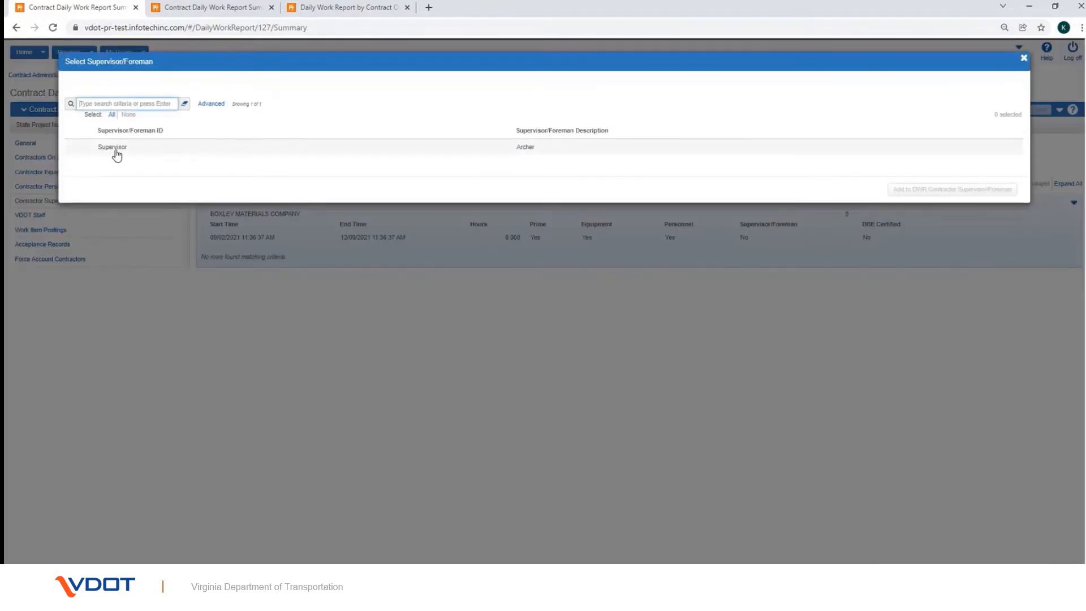
{"action": "left_click", "coordinate": [121, 152]}
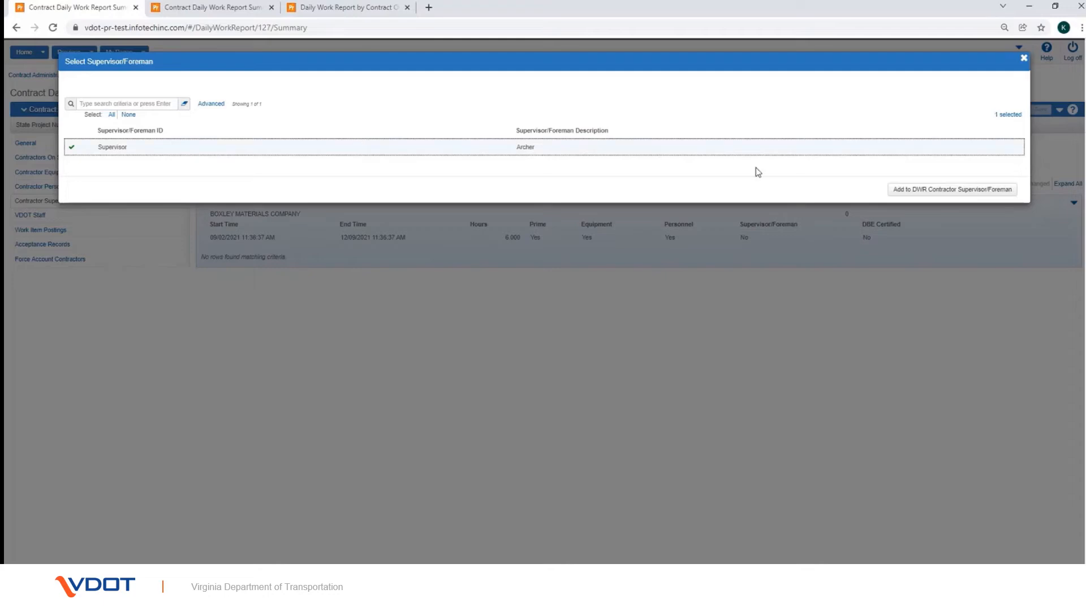
{"action": "left_click", "coordinate": [913, 192]}
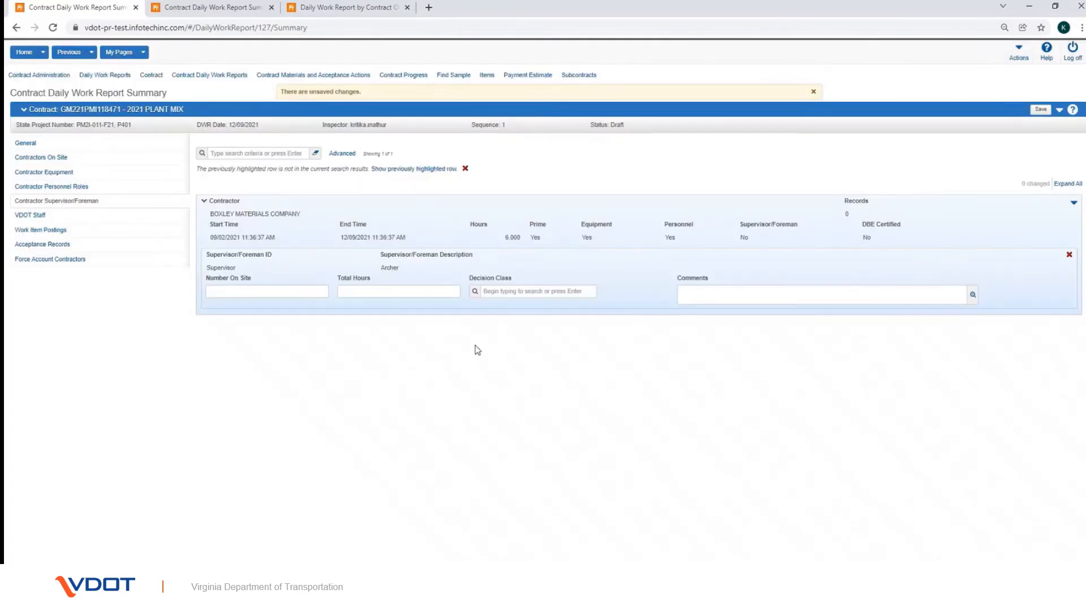
Step: Record the supervisor as 2 on site with 2 total hours and the comment "Supervisor Comments", and save
{"action": "left_click", "coordinate": [321, 293]}
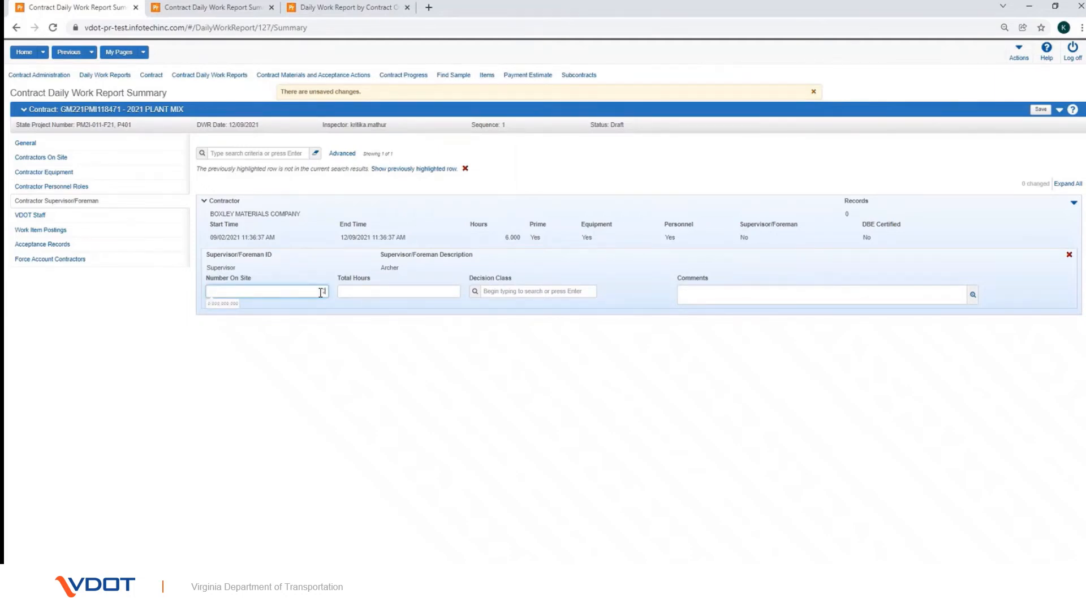
{"action": "left_click", "coordinate": [373, 293]}
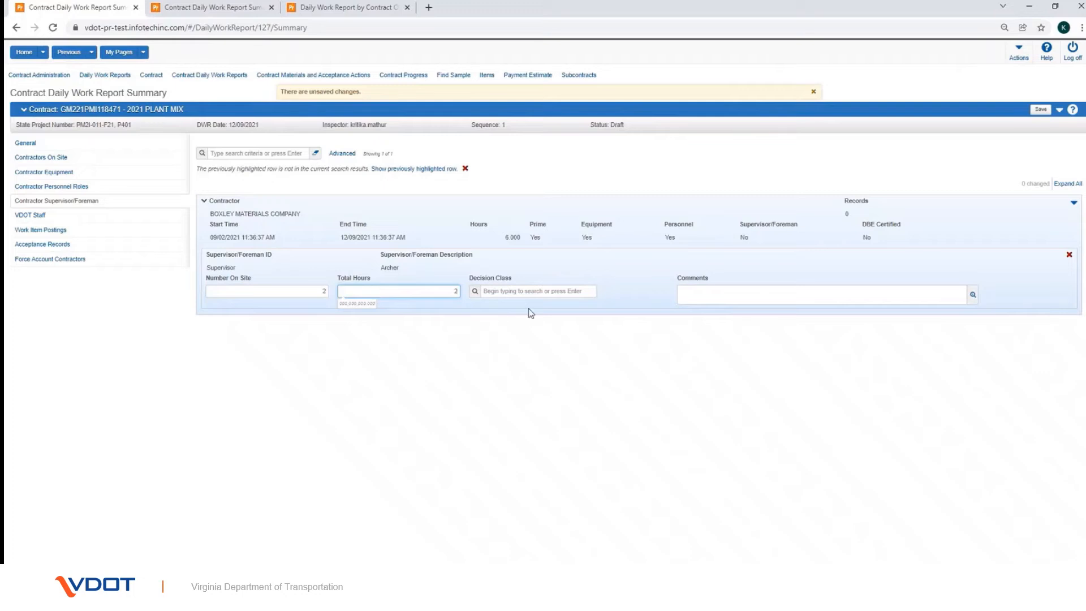
{"action": "left_click", "coordinate": [692, 294]}
{"action": "type", "text": "S"}
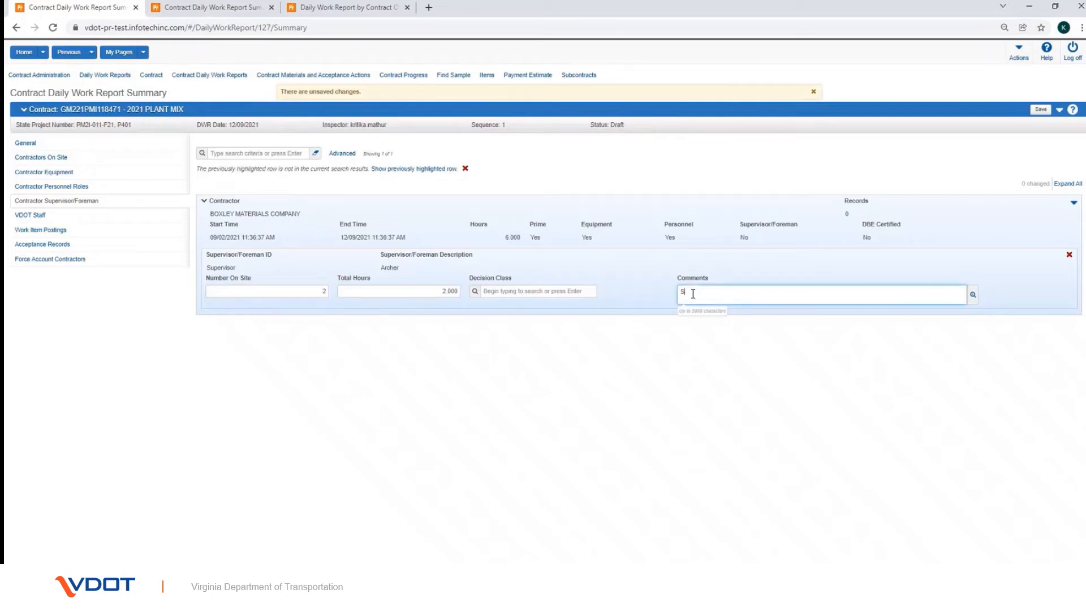
{"action": "type", "text": "upervisor Comments"}
{"action": "left_click", "coordinate": [1040, 111]}
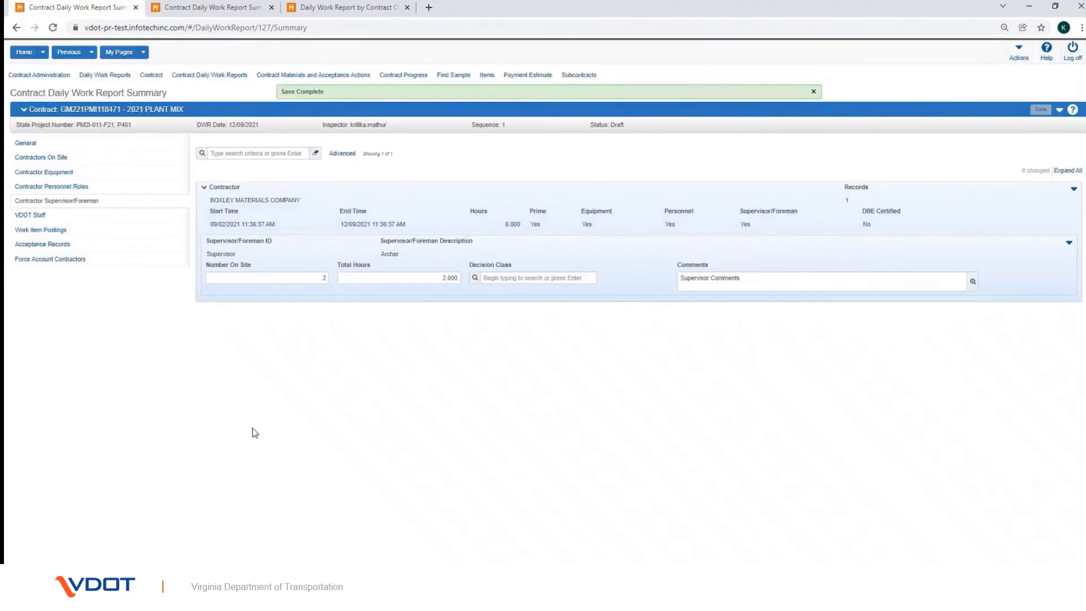
Step: Create a new VDOT Staff entry on the report and look up the agency staff member by name
{"action": "left_click", "coordinate": [23, 216]}
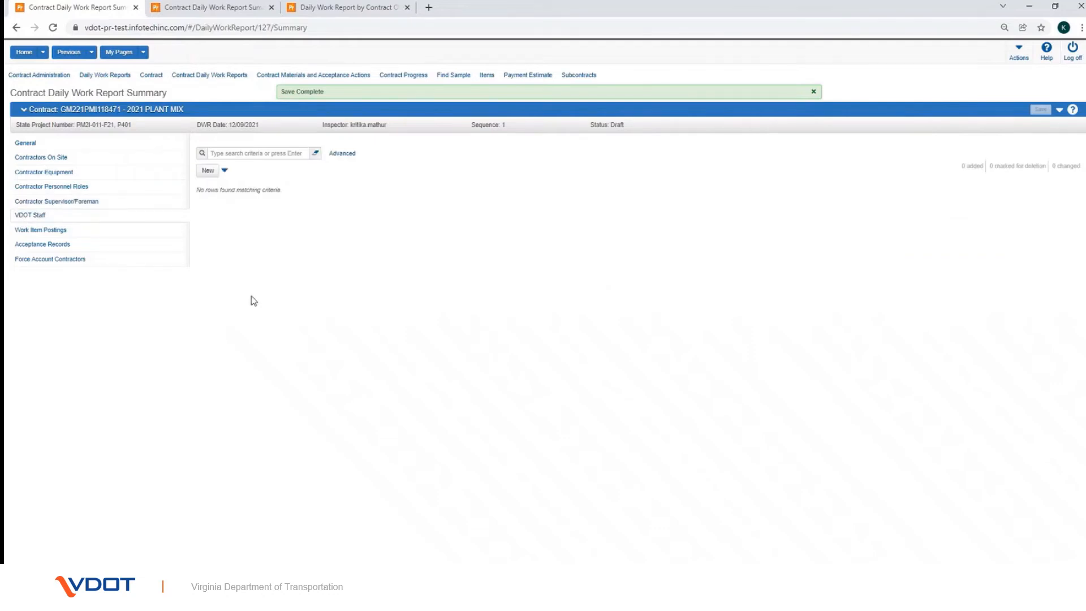
{"action": "left_click", "coordinate": [207, 170]}
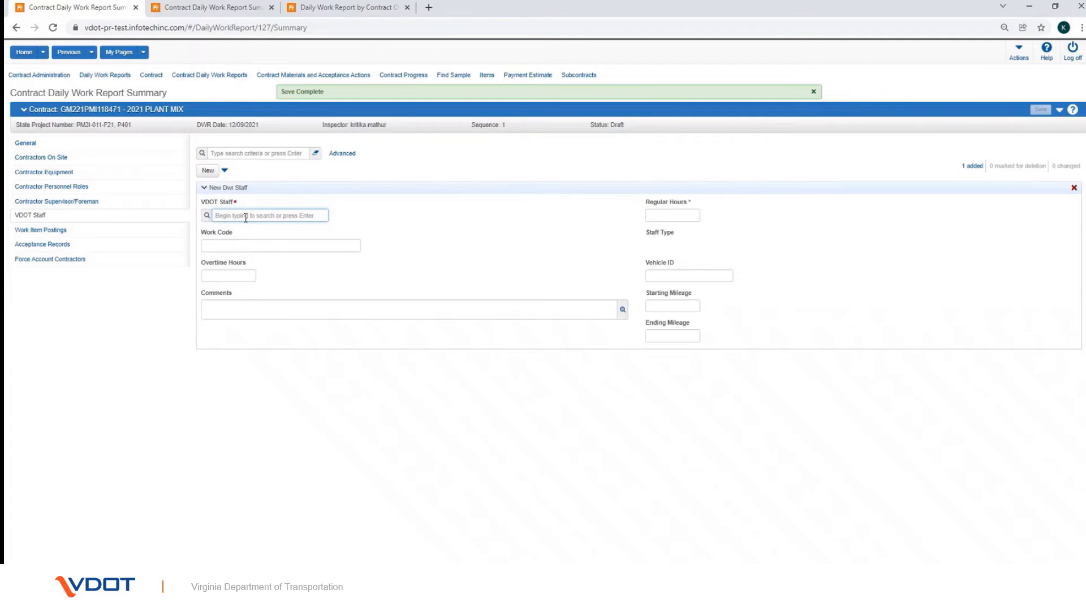
{"action": "type", "text": "sylvia"}
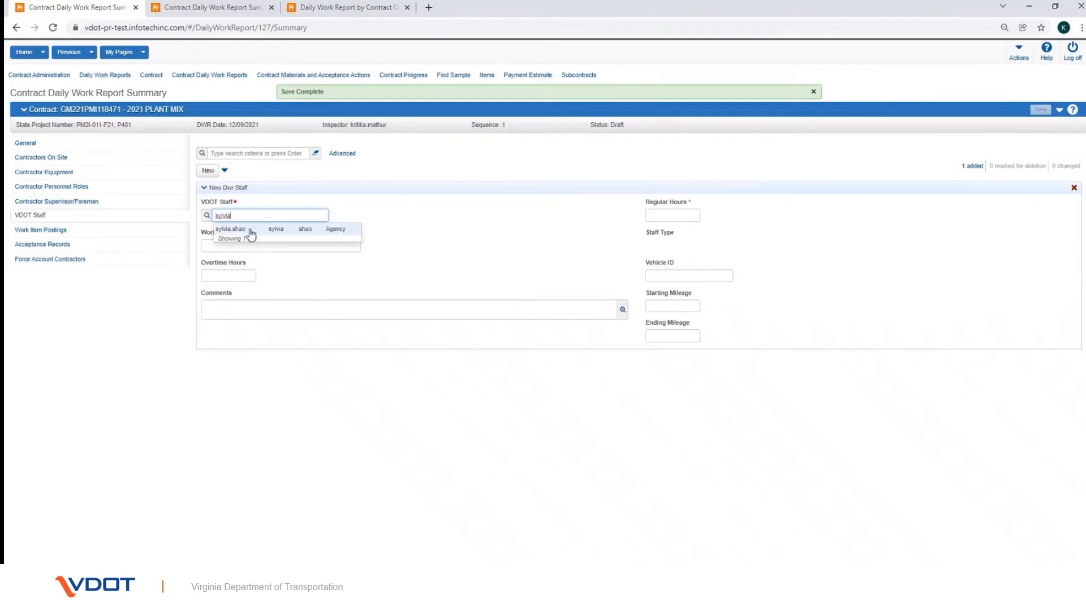
{"action": "left_click", "coordinate": [250, 236]}
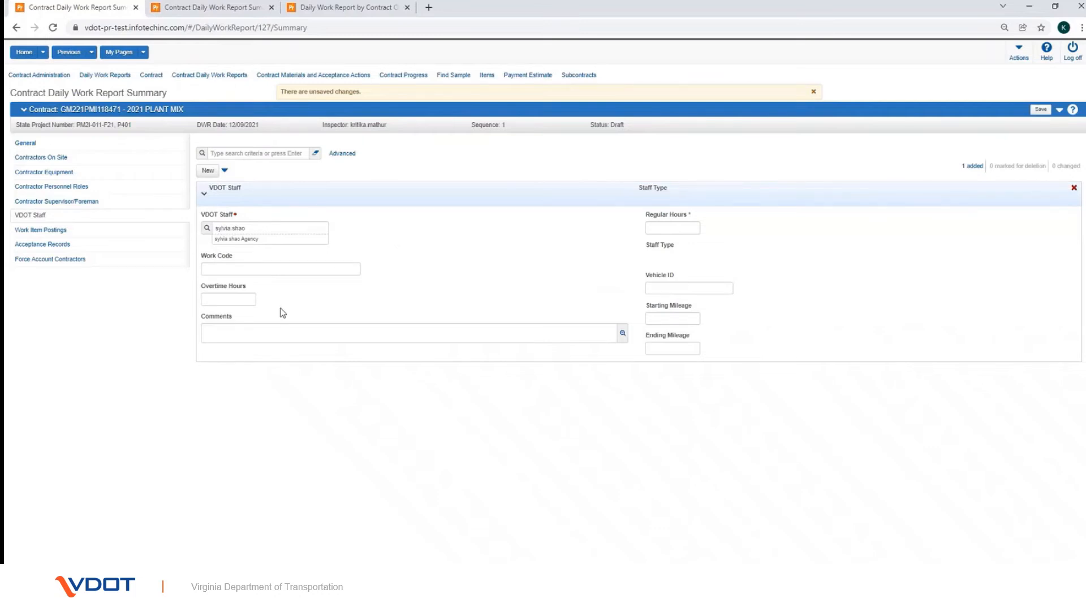
{"action": "key", "text": "ctrl+2"}
{"action": "mouse_move", "coordinate": [195, 244]}
{"action": "left_mouse_down"}
{"action": "mouse_move", "coordinate": [303, 322]}
{"action": "mouse_move", "coordinate": [459, 347]}
{"action": "left_mouse_up"}
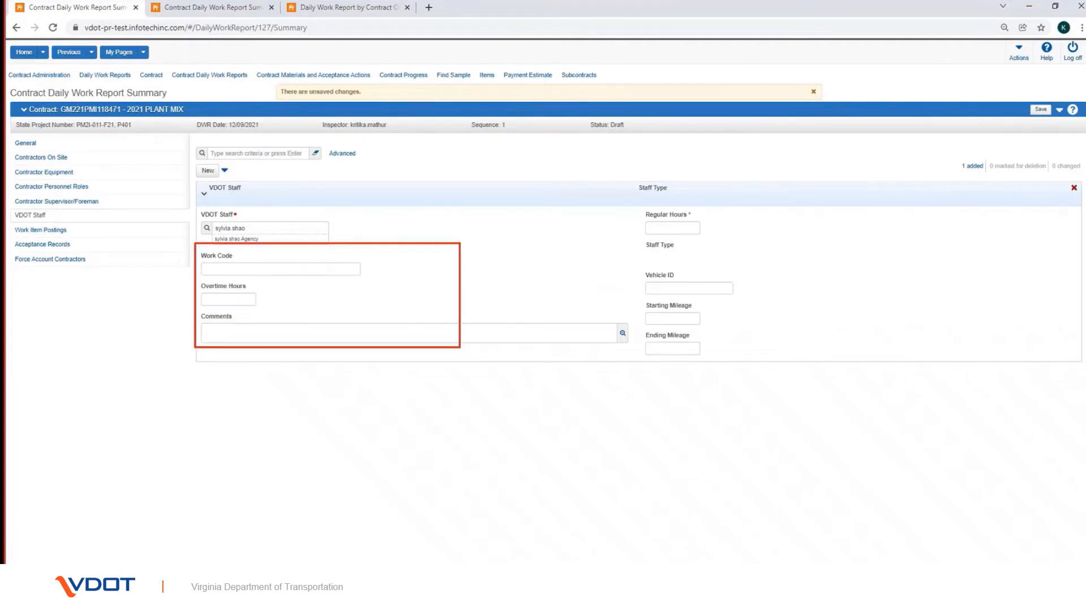
{"action": "key", "text": "Escape"}
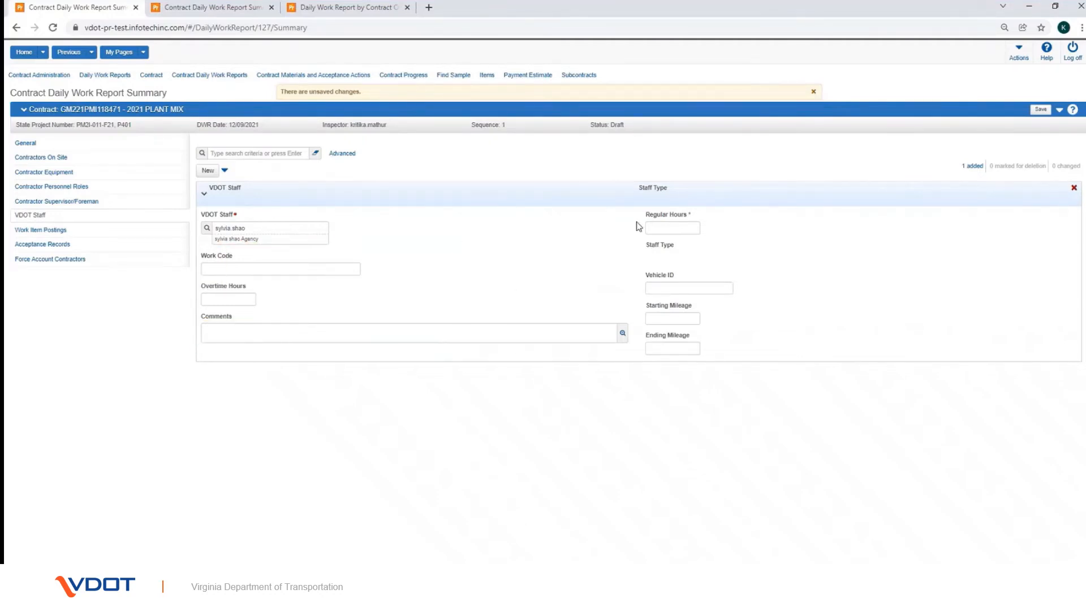
Step: Enter 5 regular hours and 0 overtime hours for the VDOT staff member, and save
{"action": "left_click", "coordinate": [672, 228]}
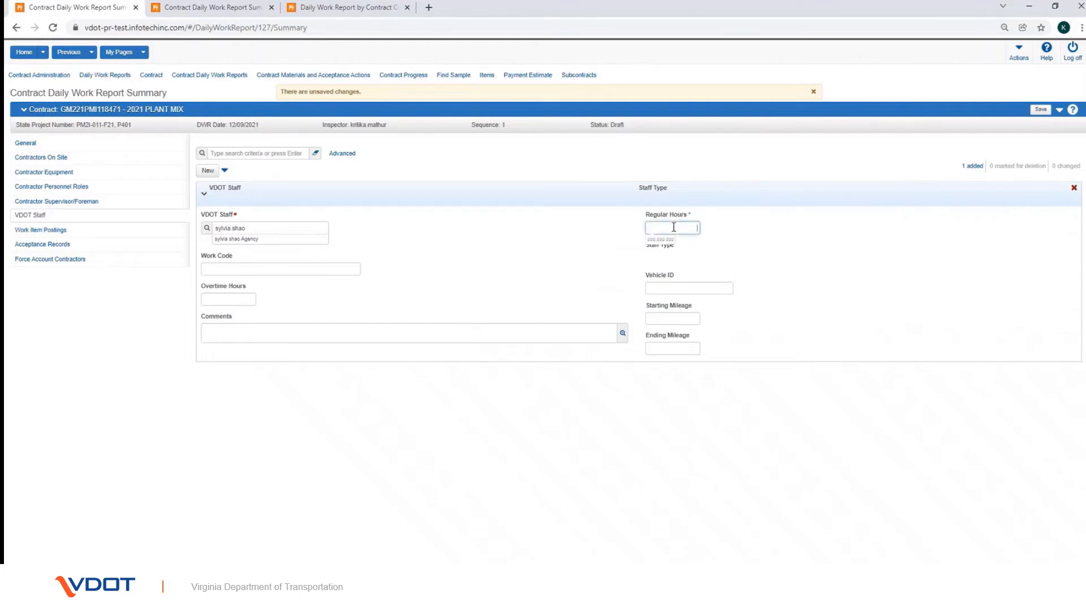
{"action": "left_click", "coordinate": [739, 253]}
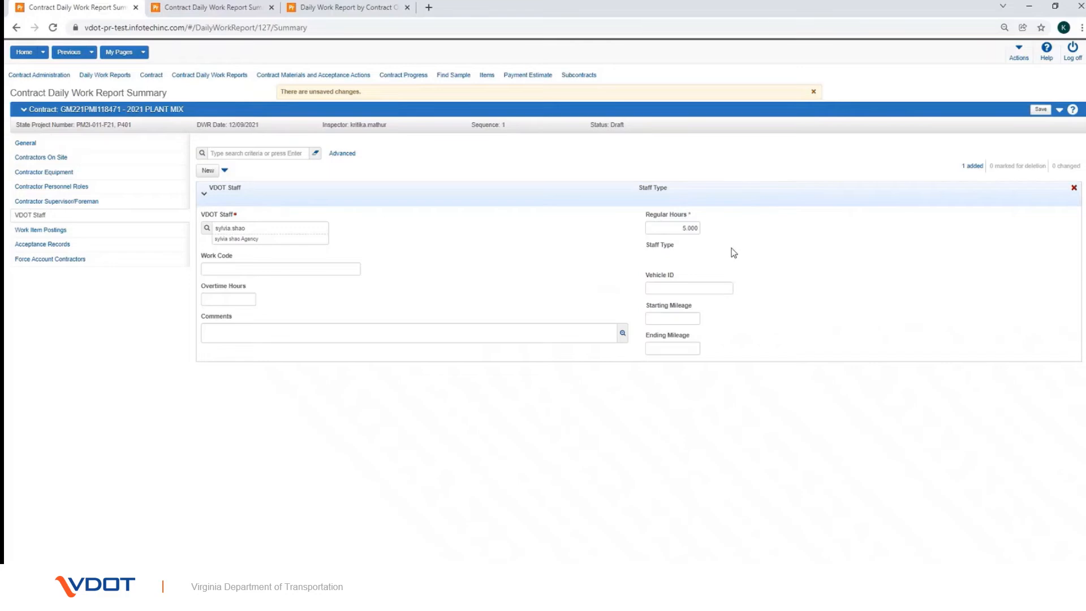
{"action": "left_click", "coordinate": [220, 300]}
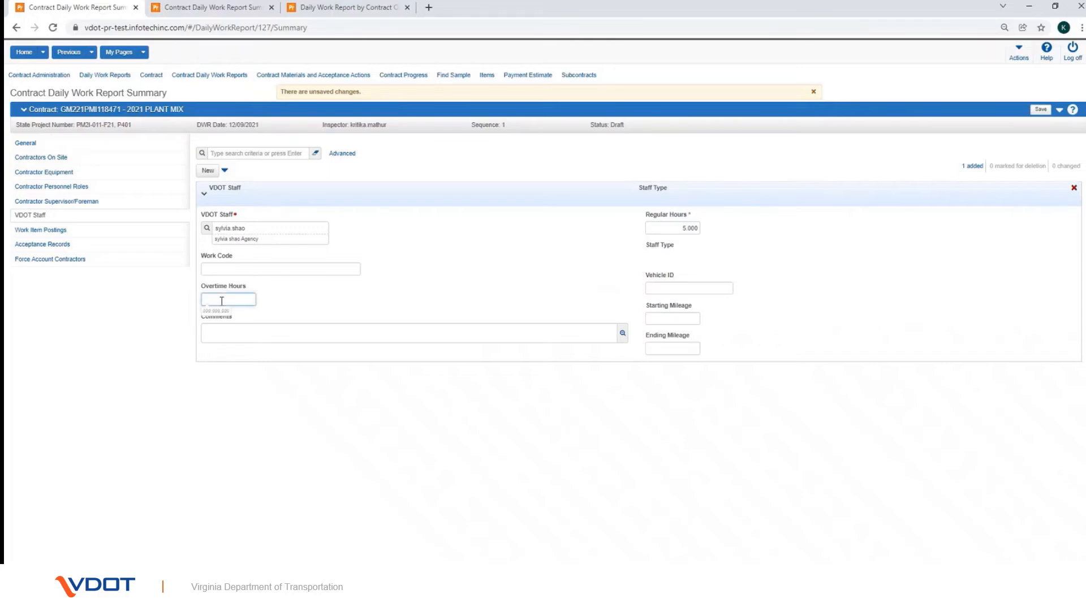
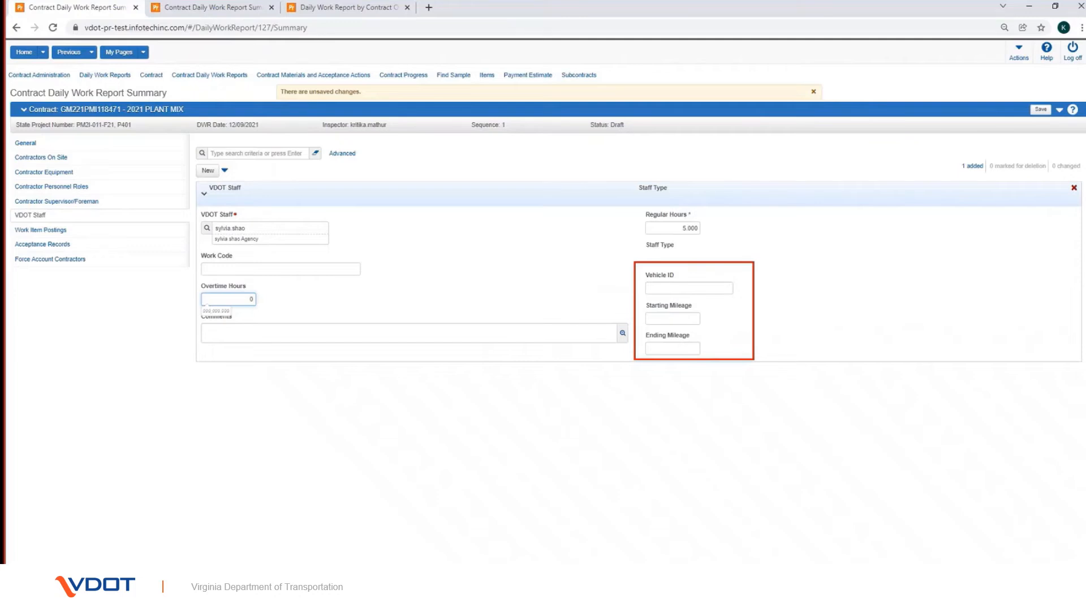
{"action": "mouse_move", "coordinate": [200, 310]}
{"action": "left_mouse_down"}
{"action": "mouse_move", "coordinate": [331, 357]}
{"action": "mouse_move", "coordinate": [399, 362]}
{"action": "left_mouse_up"}
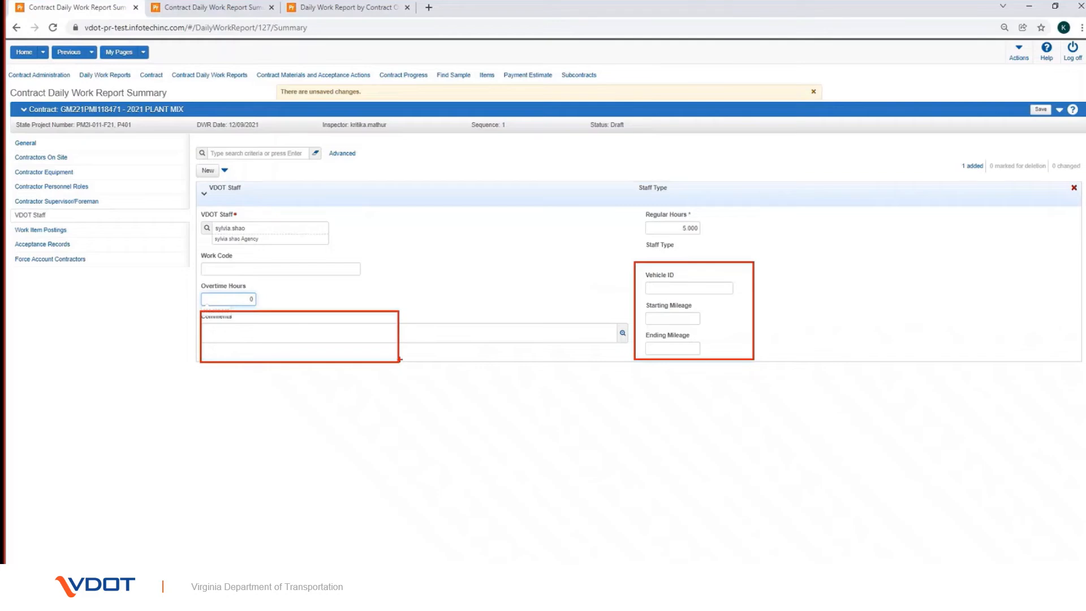
{"action": "left_click", "coordinate": [1041, 109]}
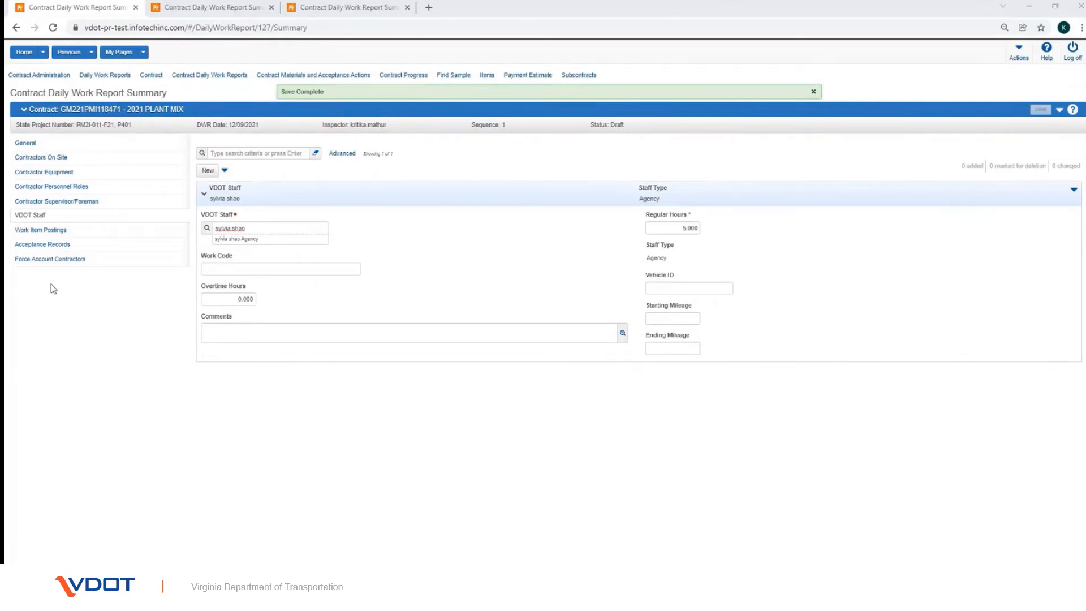
Step: Add item 10700 Rumble Strip Cylindrical Asphalt, line number 0020, to the report's work item postings
{"action": "left_click", "coordinate": [53, 232]}
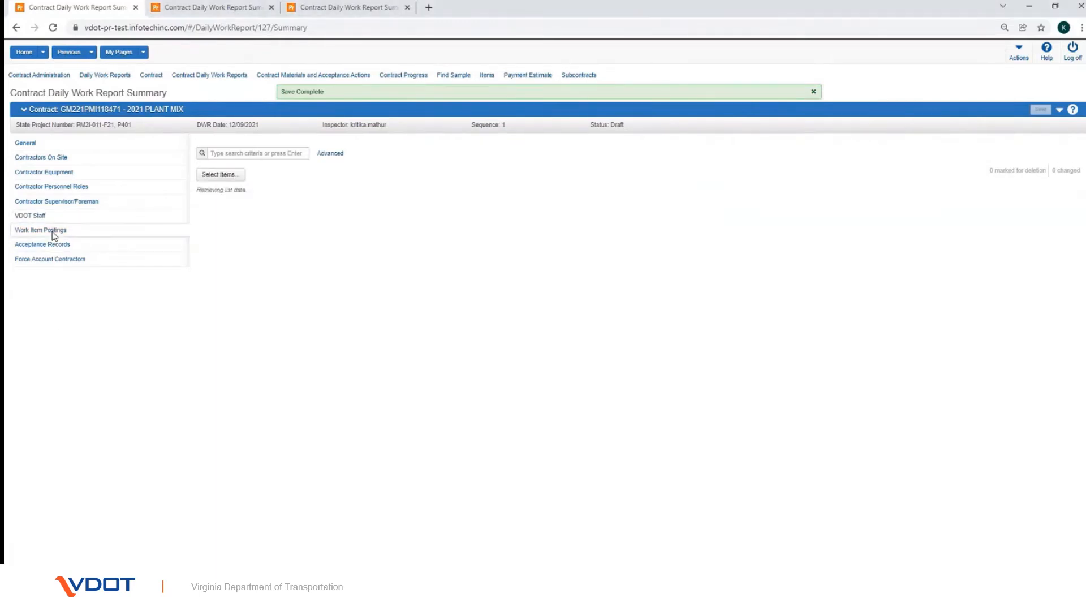
{"action": "left_click", "coordinate": [209, 176]}
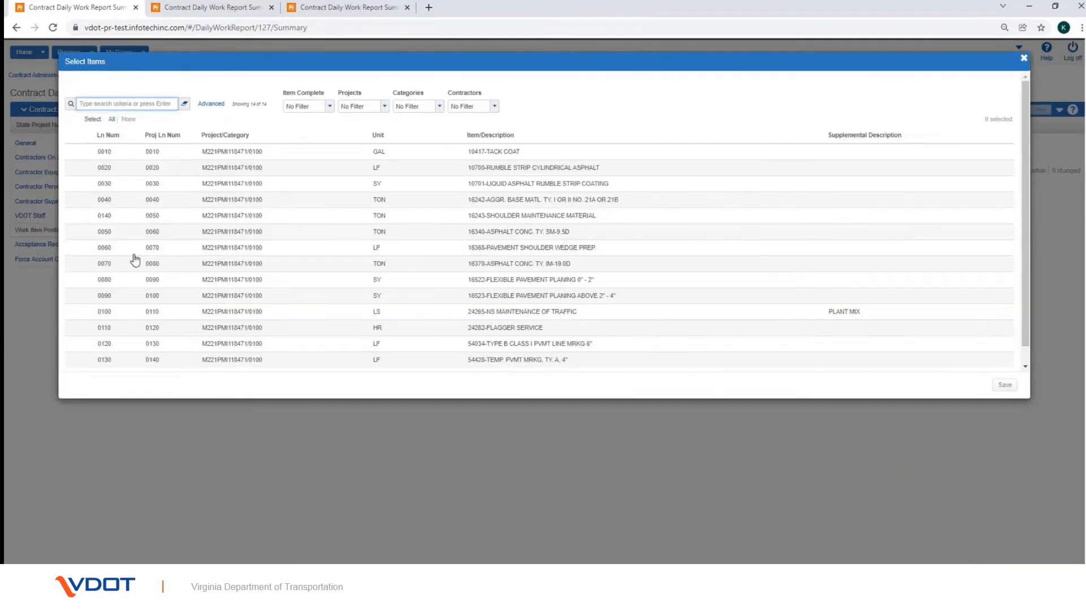
{"action": "left_click", "coordinate": [105, 169]}
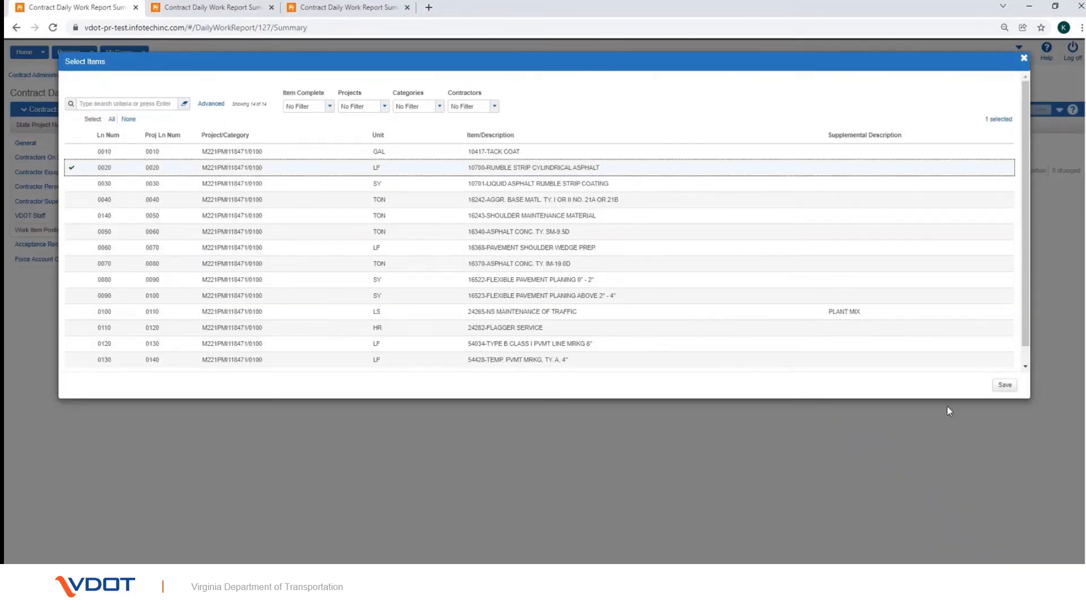
{"action": "left_click", "coordinate": [1000, 387]}
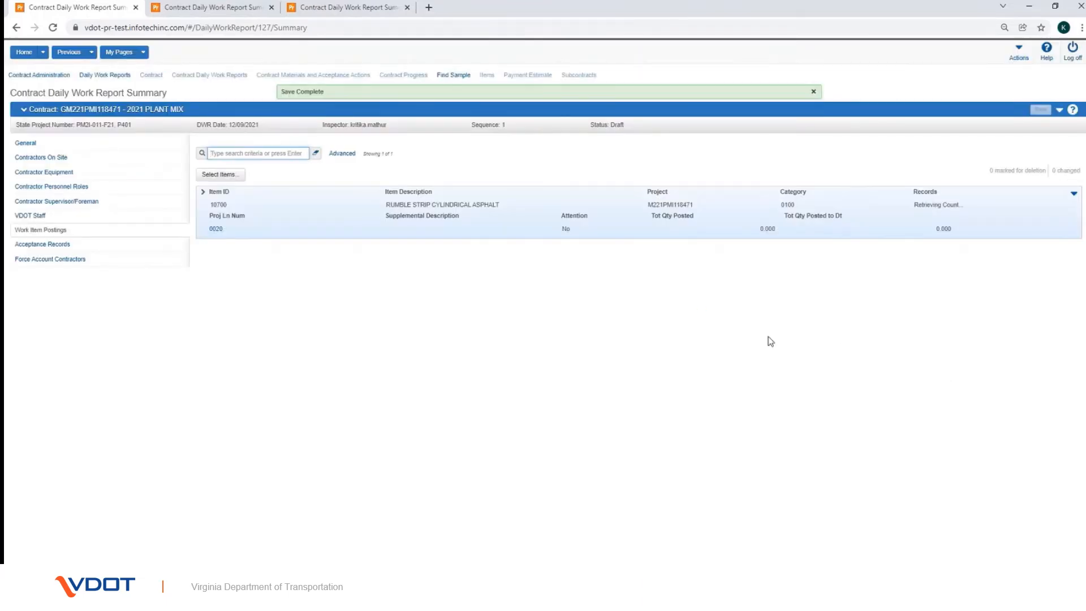
{"action": "mouse_move", "coordinate": [637, 200]}
{"action": "left_mouse_down"}
{"action": "mouse_move", "coordinate": [733, 241]}
{"action": "mouse_move", "coordinate": [839, 255]}
{"action": "left_mouse_up"}
{"action": "key", "text": "Escape"}
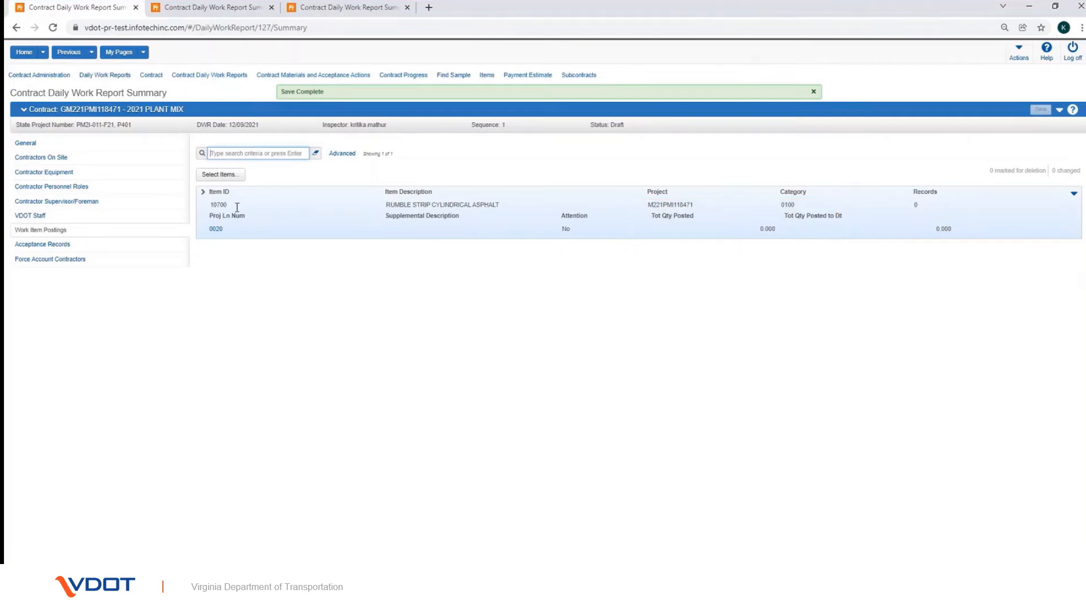
Step: Create an item posting for item 10700 with BOXLEY MATERIALS COMPANY (Prime) as contractor and a posted quantity of 1,000
{"action": "left_click", "coordinate": [203, 191]}
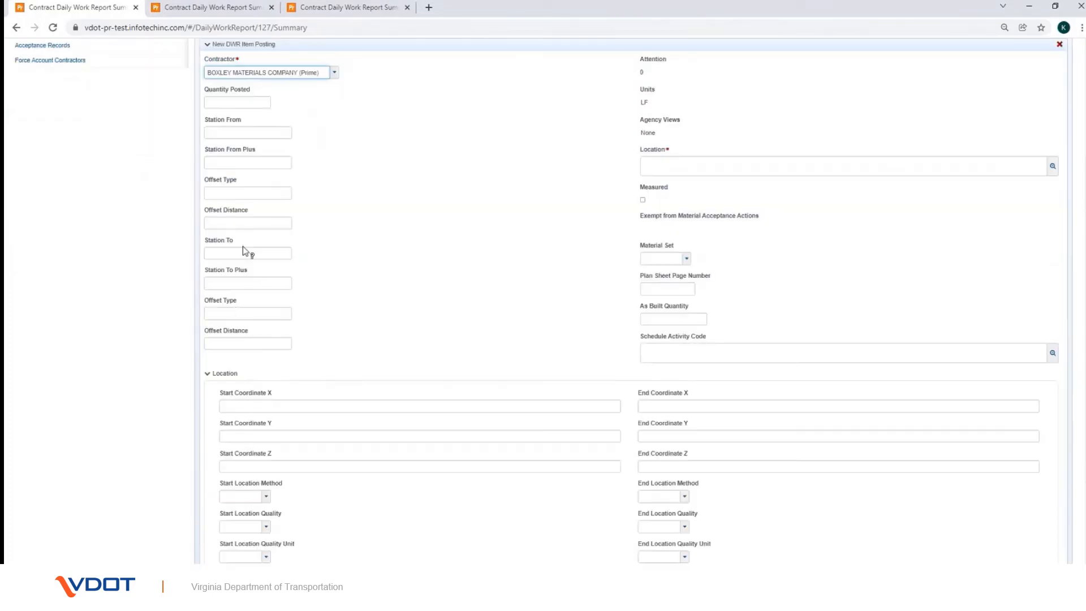
{"action": "left_click", "coordinate": [334, 74]}
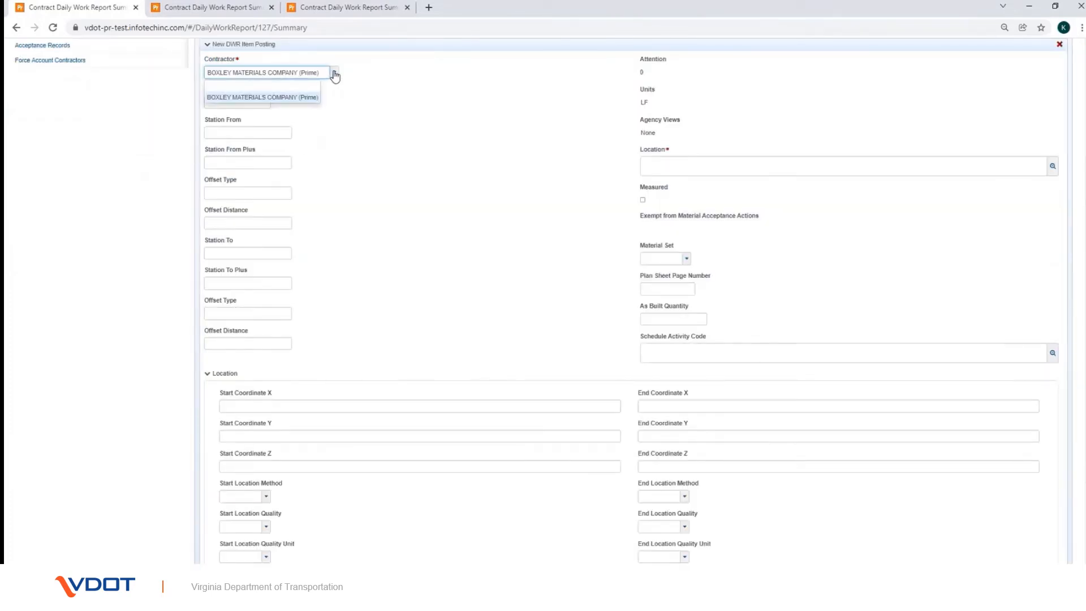
{"action": "left_click", "coordinate": [334, 74]}
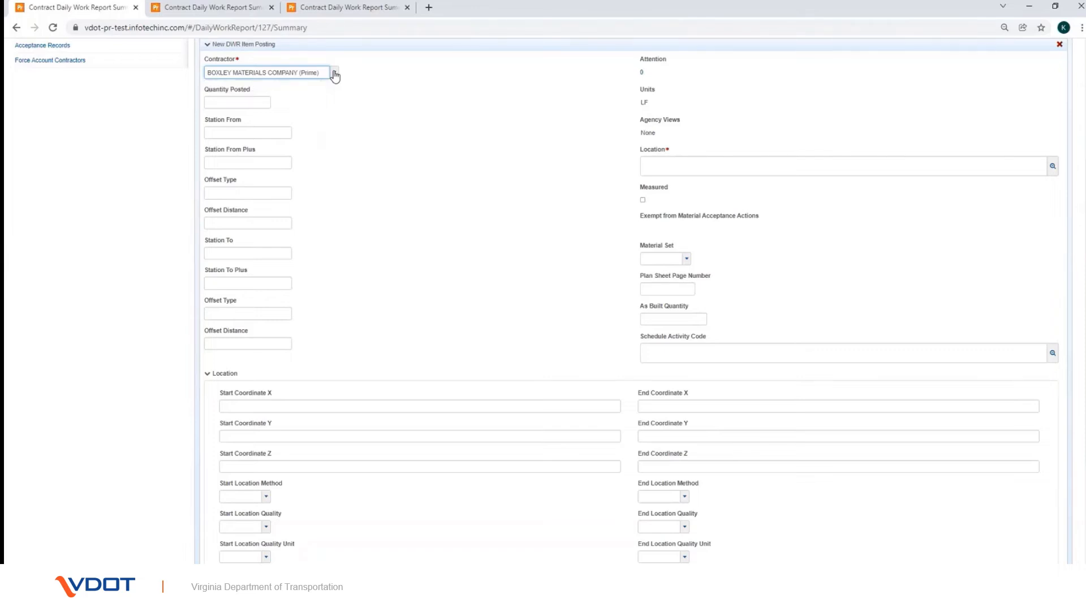
{"action": "left_click", "coordinate": [248, 102]}
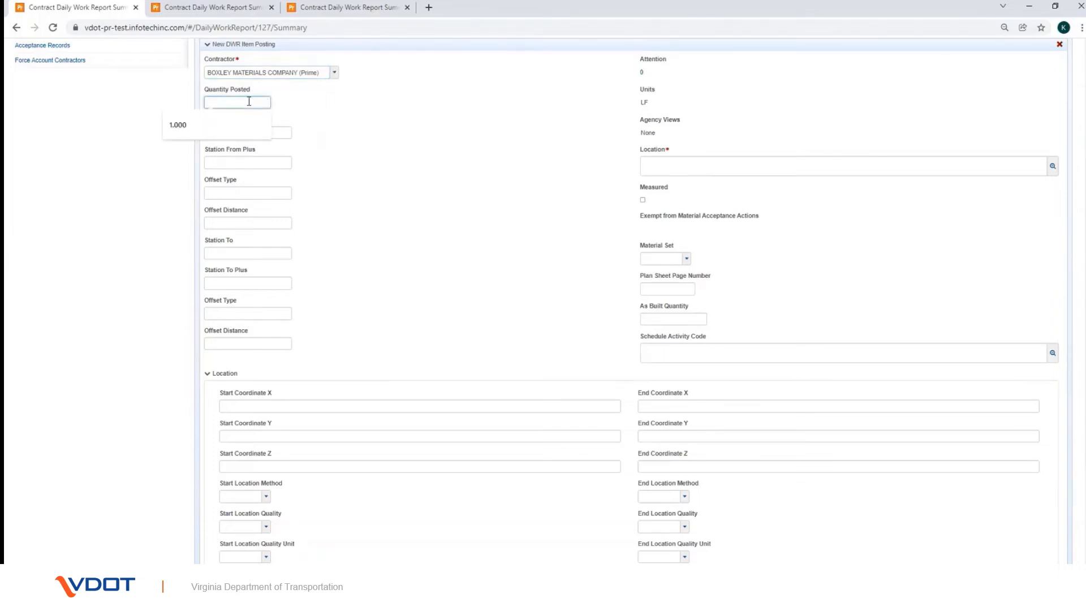
{"action": "type", "text": "1000"}
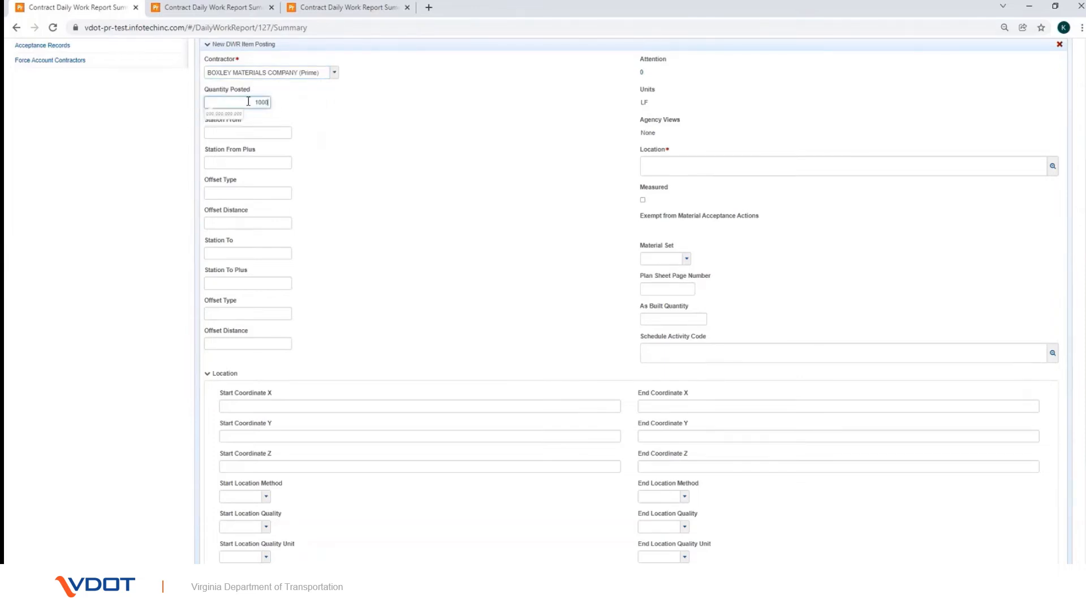
{"action": "left_click", "coordinate": [338, 153]}
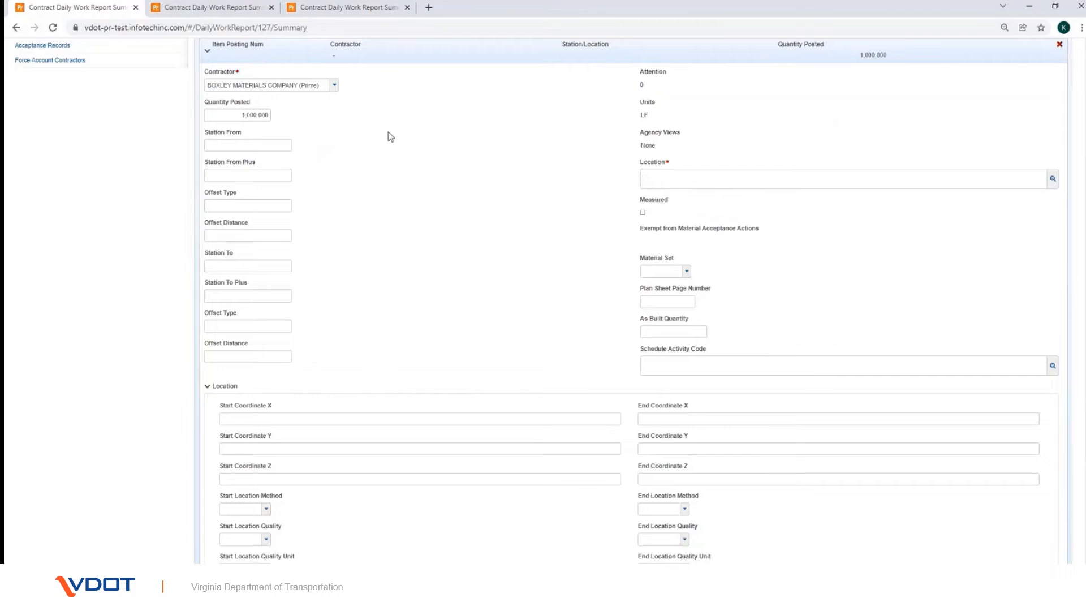
Step: Set the posting's location to "STR. 1"
{"action": "left_click_drag", "start_coordinate": [616, 91], "coordinate": [689, 121]}
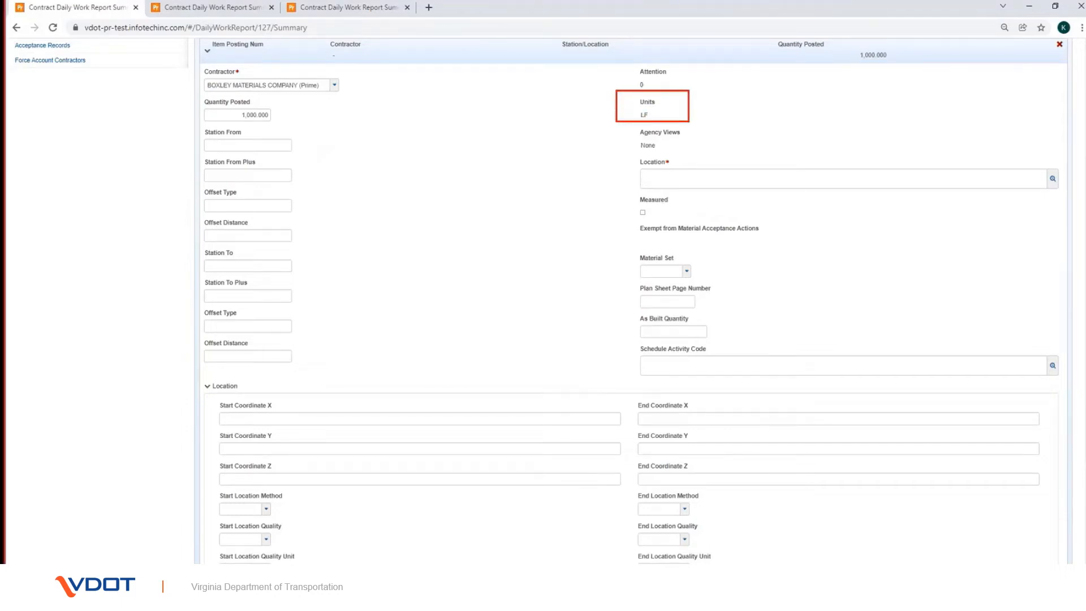
{"action": "key", "text": "Escape"}
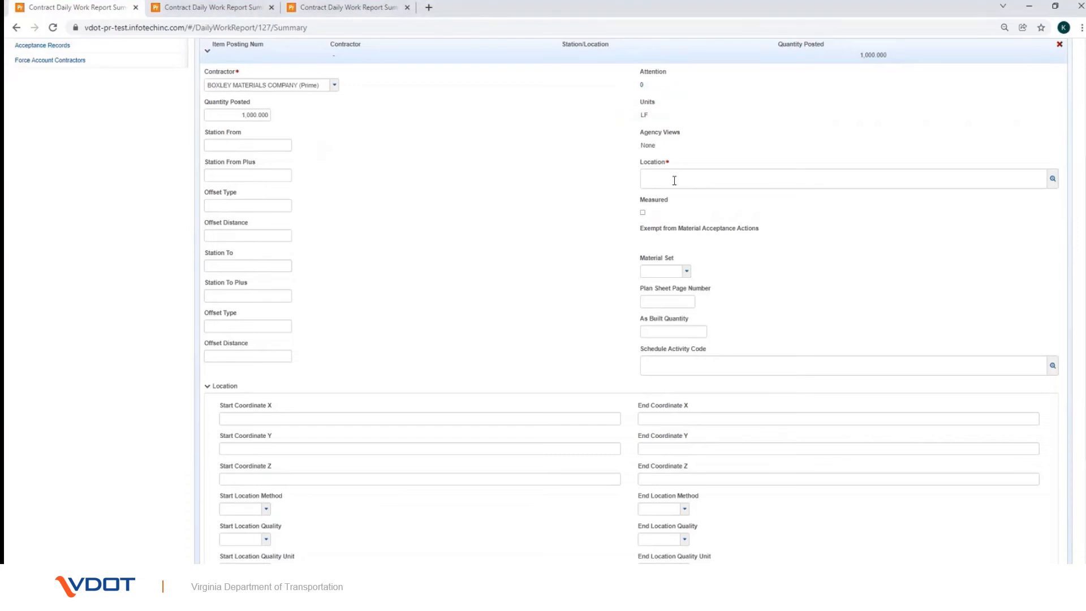
{"action": "left_click", "coordinate": [674, 180]}
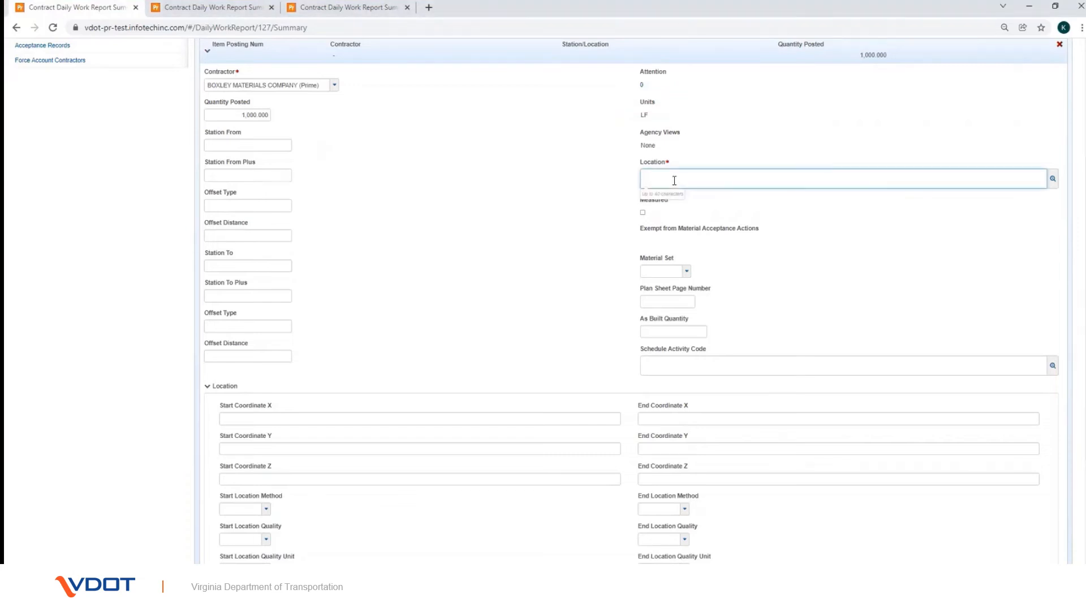
{"action": "type", "text": "STR 1"}
{"action": "left_click", "coordinate": [618, 227]}
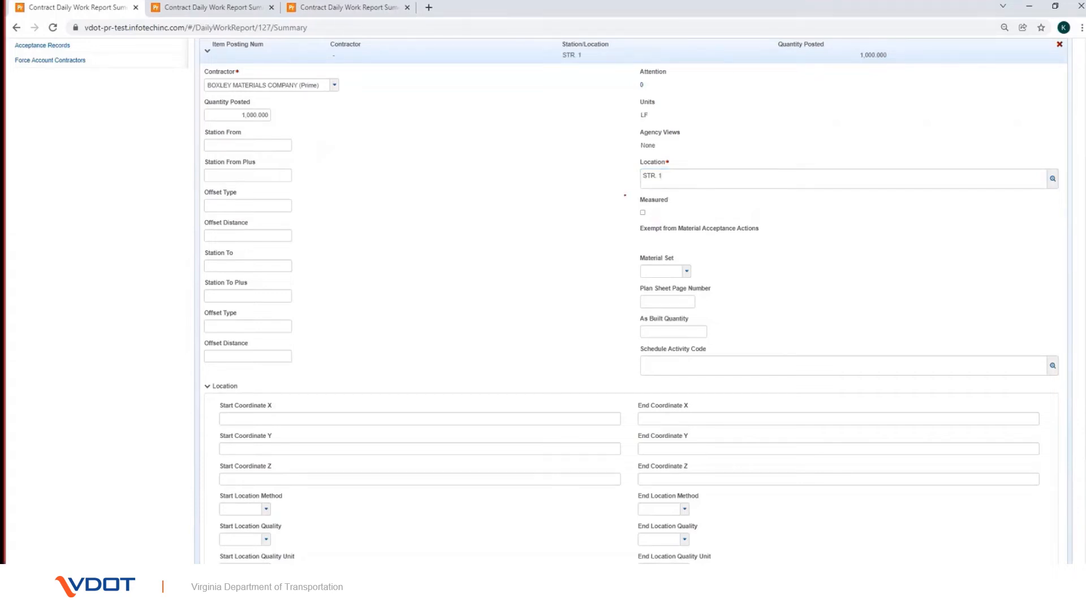
{"action": "left_click_drag", "start_coordinate": [624, 194], "coordinate": [694, 221]}
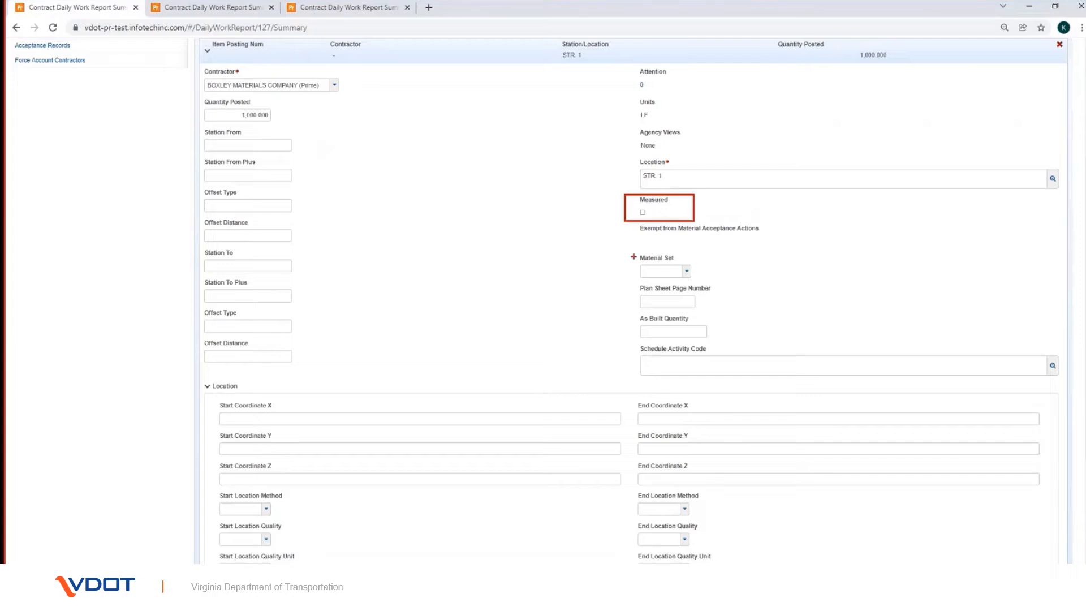
{"action": "left_click_drag", "start_coordinate": [630, 244], "coordinate": [713, 279]}
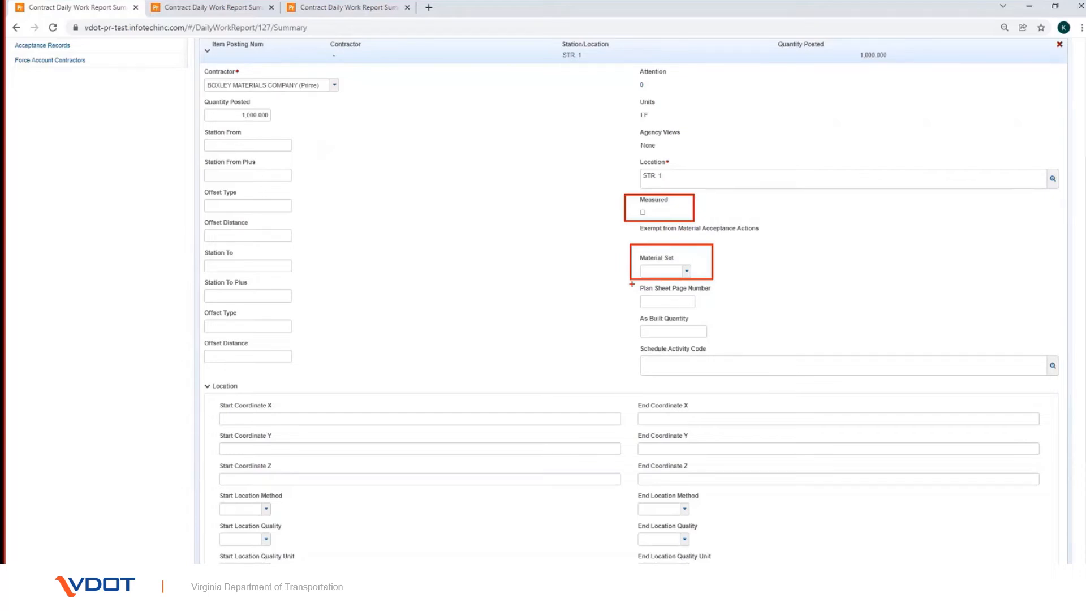
{"action": "left_click_drag", "start_coordinate": [632, 284], "coordinate": [716, 308]}
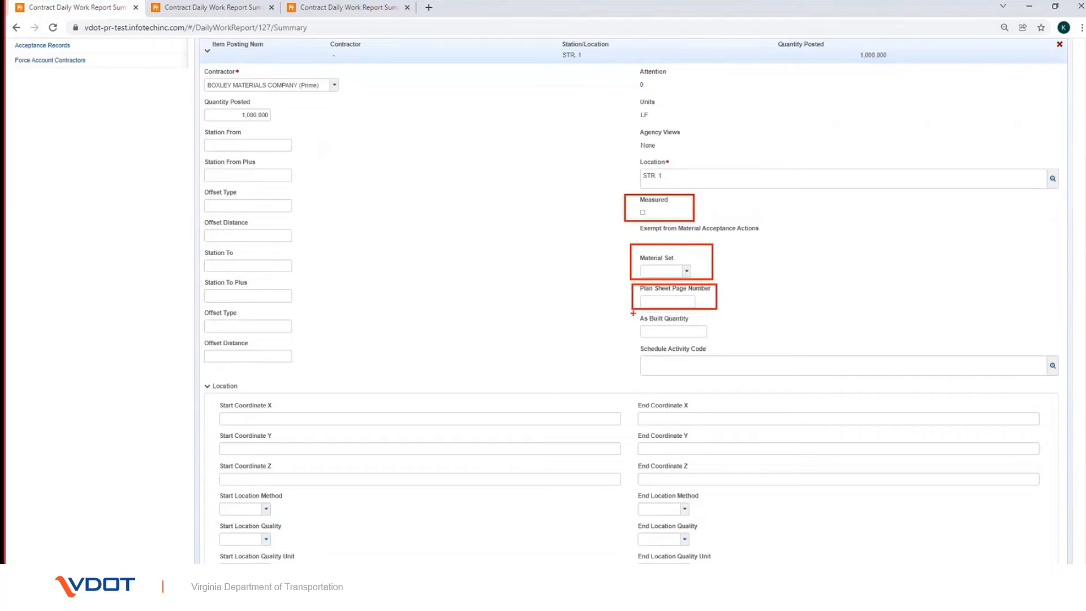
{"action": "mouse_move", "coordinate": [633, 313]}
{"action": "left_mouse_down"}
{"action": "mouse_move", "coordinate": [681, 342]}
{"action": "mouse_move", "coordinate": [722, 343]}
{"action": "left_mouse_up"}
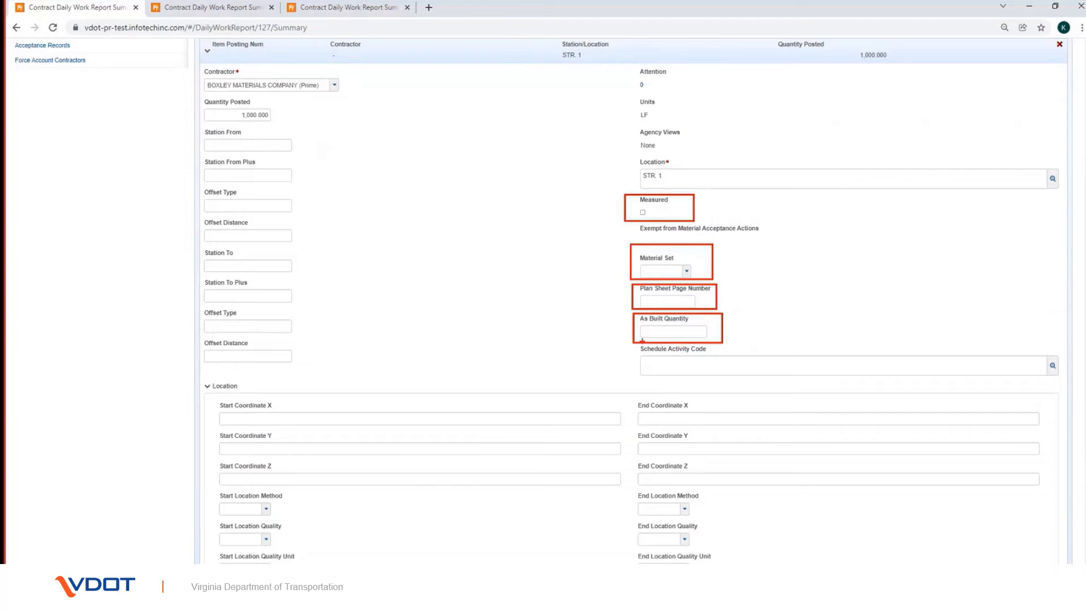
{"action": "mouse_move", "coordinate": [634, 345]}
{"action": "left_mouse_down"}
{"action": "mouse_move", "coordinate": [690, 377]}
{"action": "mouse_move", "coordinate": [729, 381]}
{"action": "left_mouse_up"}
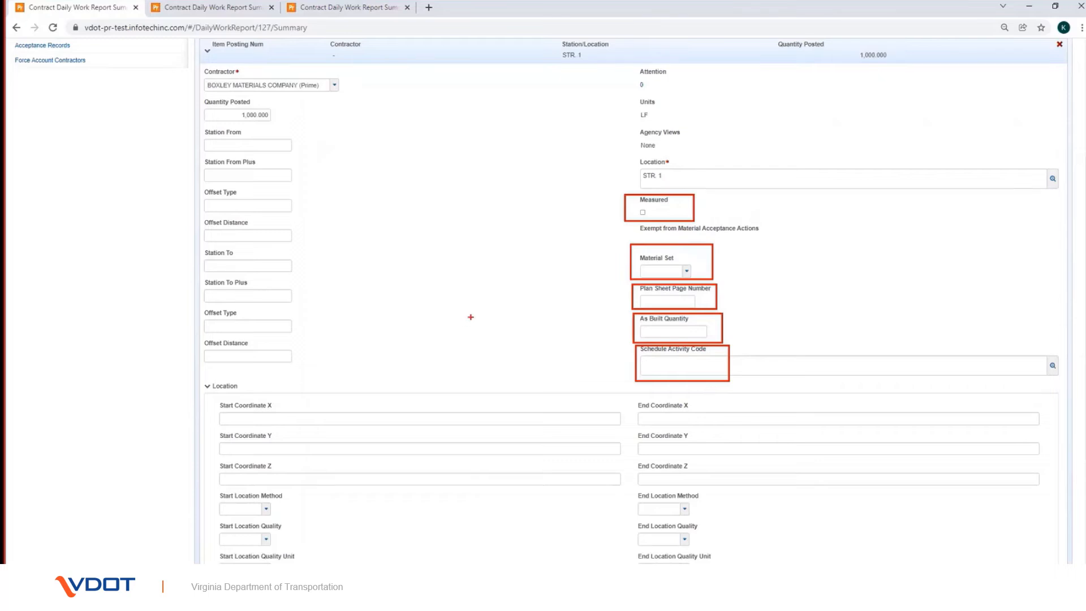
{"action": "mouse_move", "coordinate": [202, 124]}
{"action": "left_mouse_down"}
{"action": "mouse_move", "coordinate": [203, 170]}
{"action": "mouse_move", "coordinate": [261, 323]}
{"action": "mouse_move", "coordinate": [324, 373]}
{"action": "left_mouse_up"}
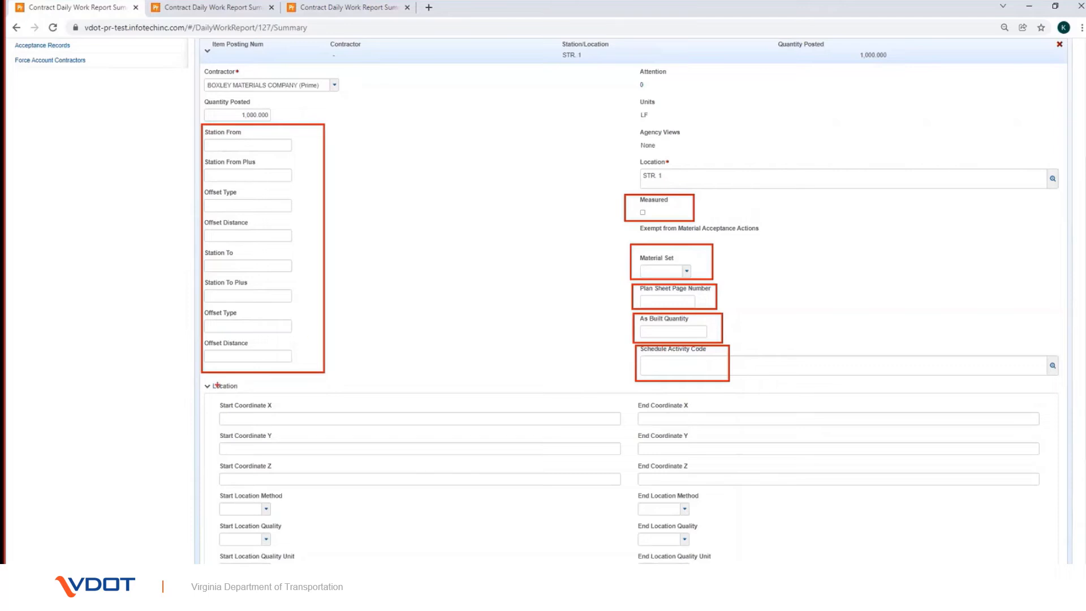
{"action": "mouse_move", "coordinate": [203, 376]}
{"action": "left_mouse_down"}
{"action": "mouse_move", "coordinate": [208, 402]}
{"action": "mouse_move", "coordinate": [801, 563]}
{"action": "mouse_move", "coordinate": [851, 563]}
{"action": "left_mouse_up"}
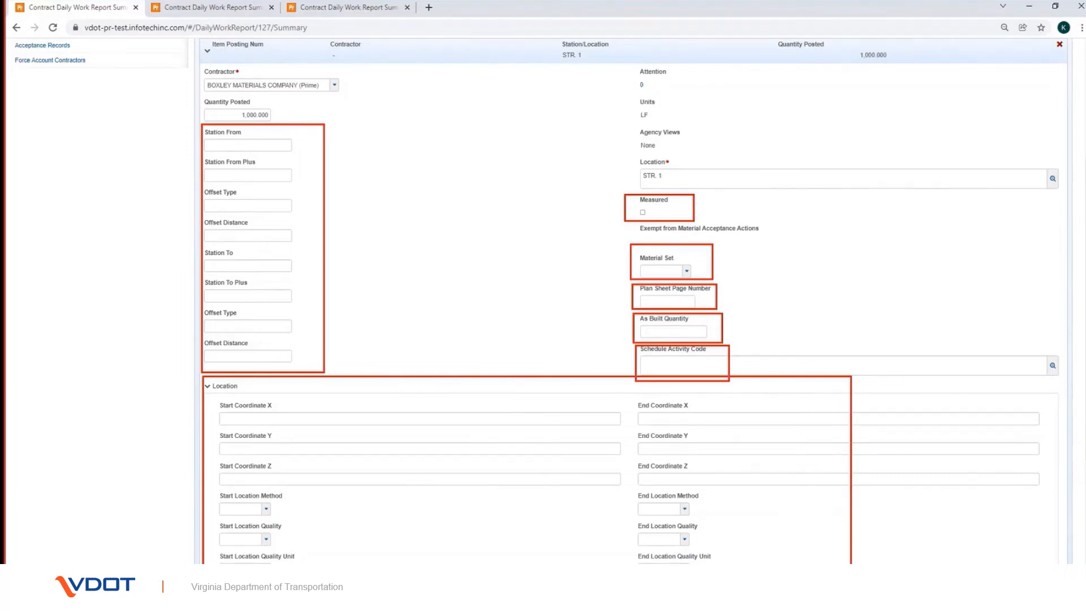
Step: Save the work item posting for item 10700 on the Daily Work Report
{"action": "scroll", "coordinate": [832, 341], "scroll_direction": "up", "scroll_amount": 4}
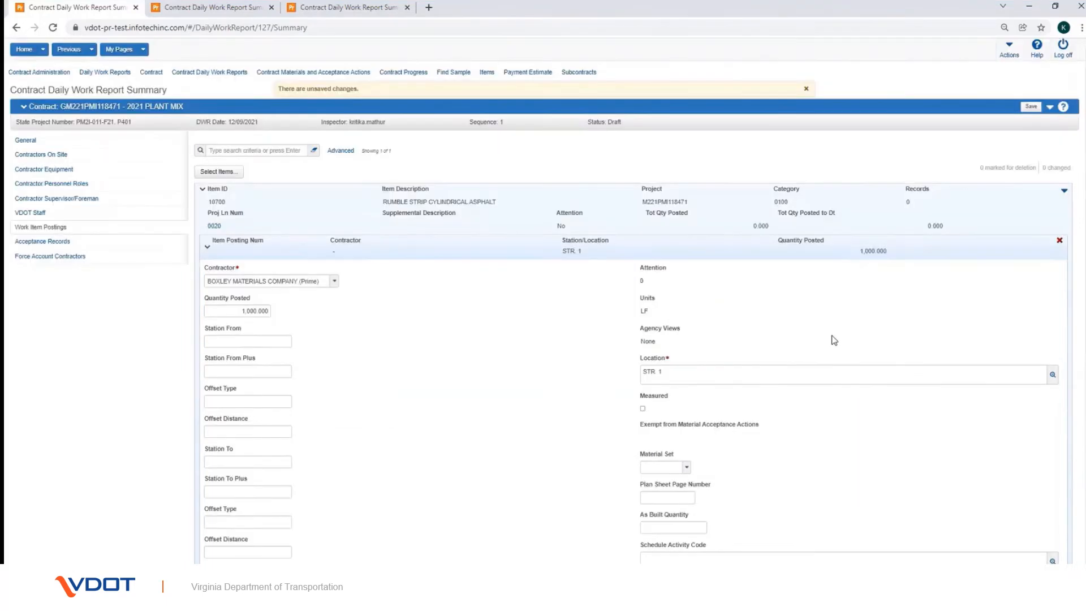
{"action": "left_click", "coordinate": [1032, 111]}
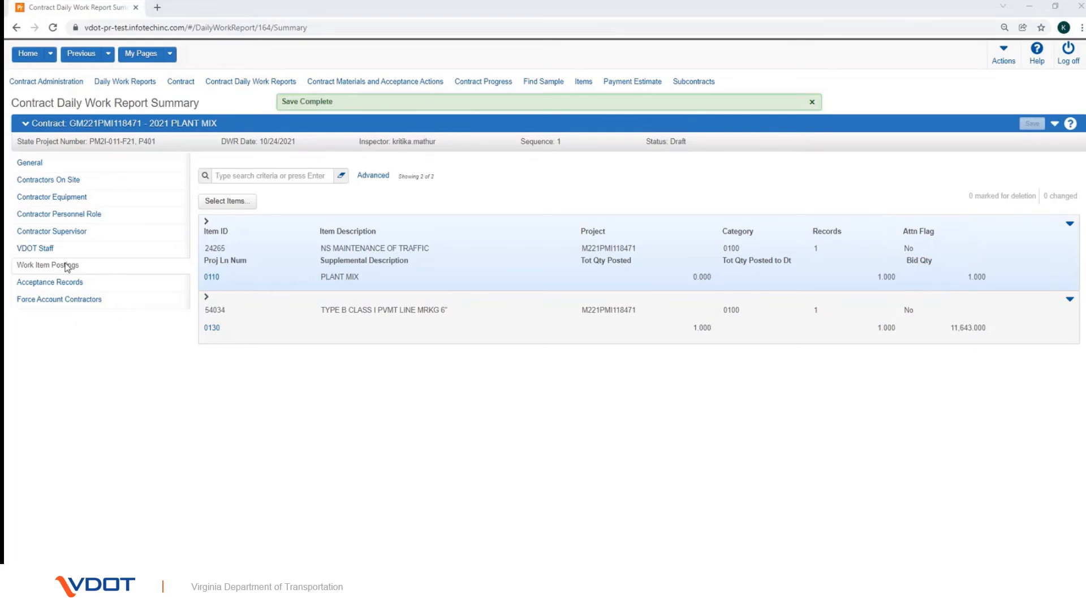
Step: Add an attention flag with the comment "test" to the posting of item 24265 NS Maintenance of Traffic, and save it
{"action": "left_click", "coordinate": [206, 222]}
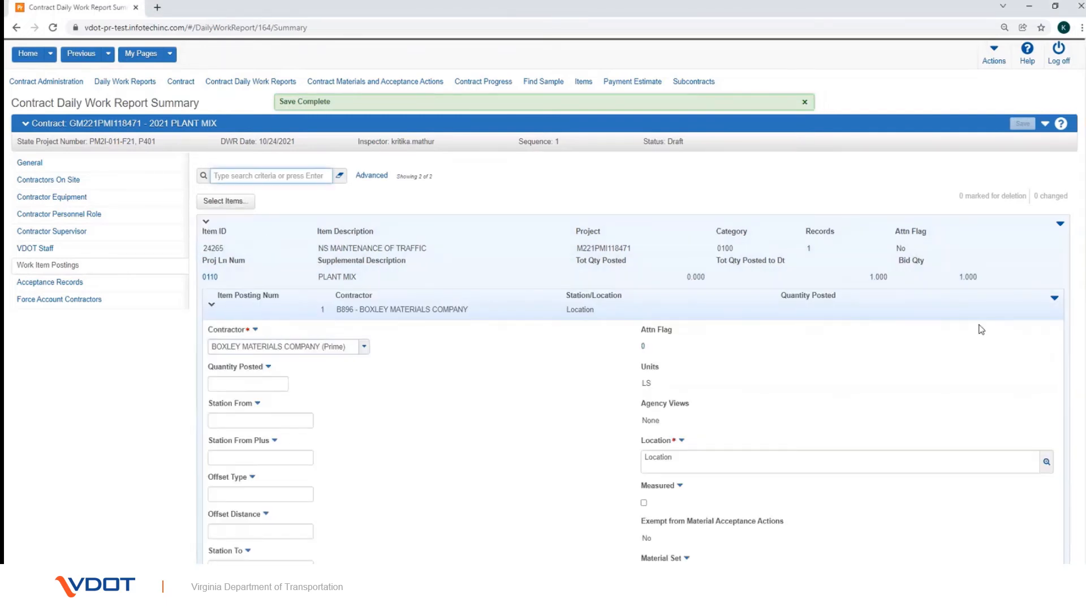
{"action": "left_click", "coordinate": [1054, 300]}
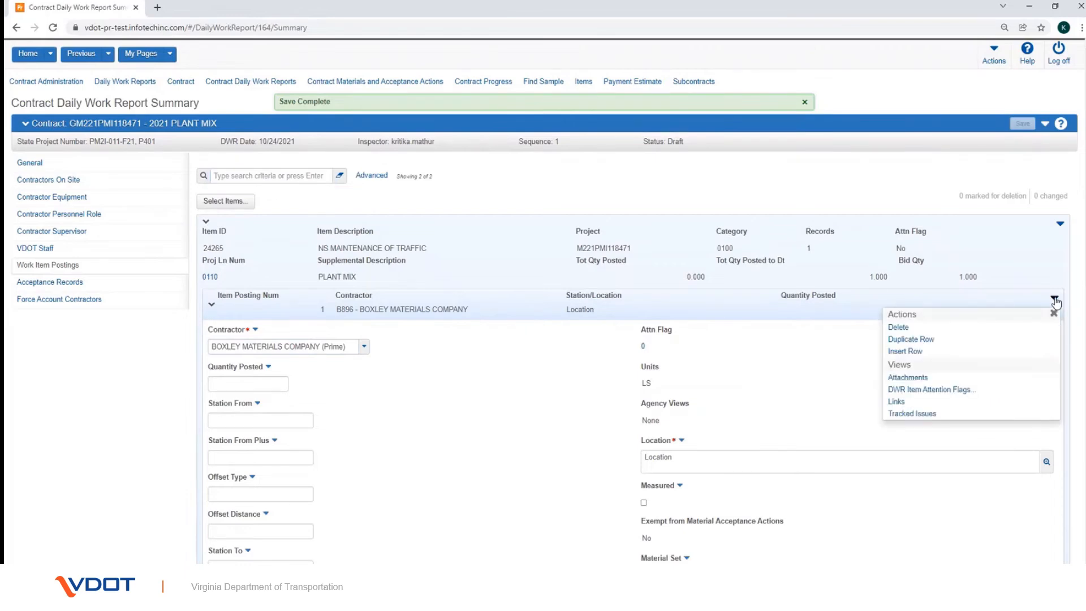
{"action": "left_click", "coordinate": [974, 392]}
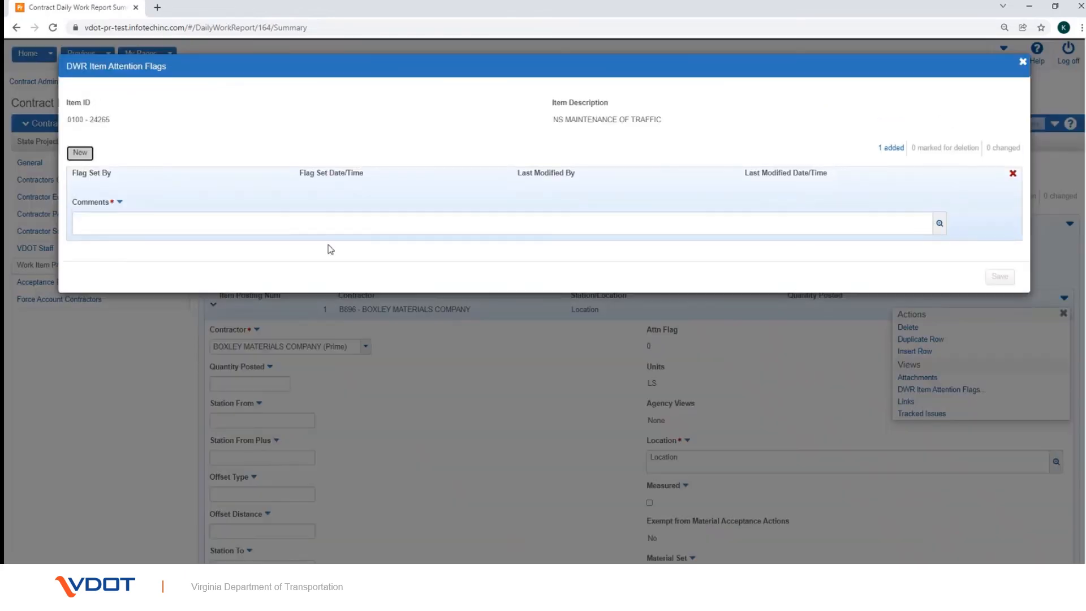
{"action": "left_click", "coordinate": [297, 221]}
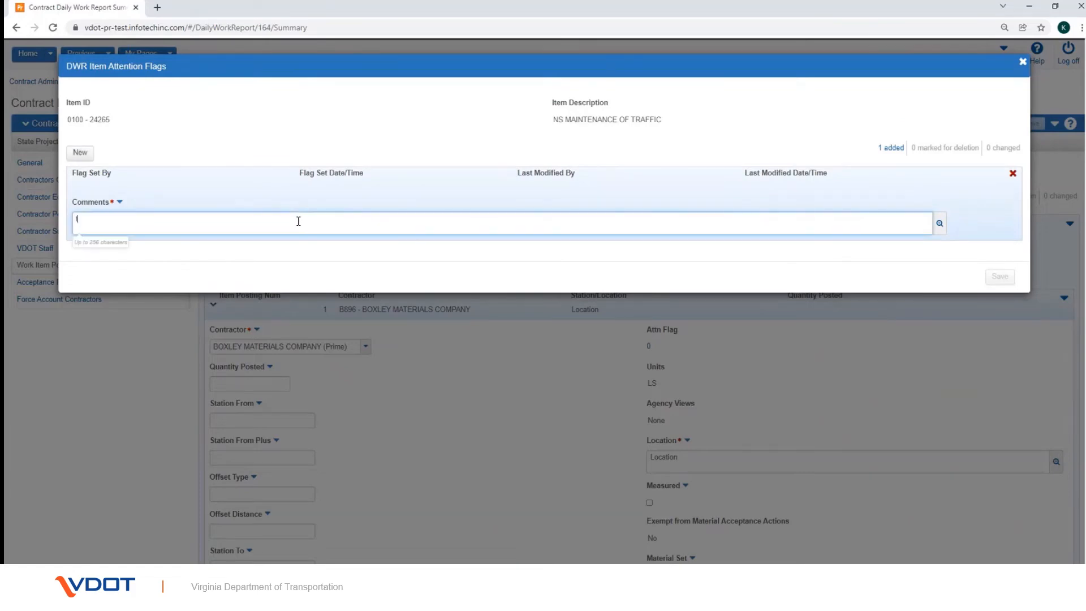
{"action": "type", "text": "test"}
{"action": "left_click", "coordinate": [841, 282]}
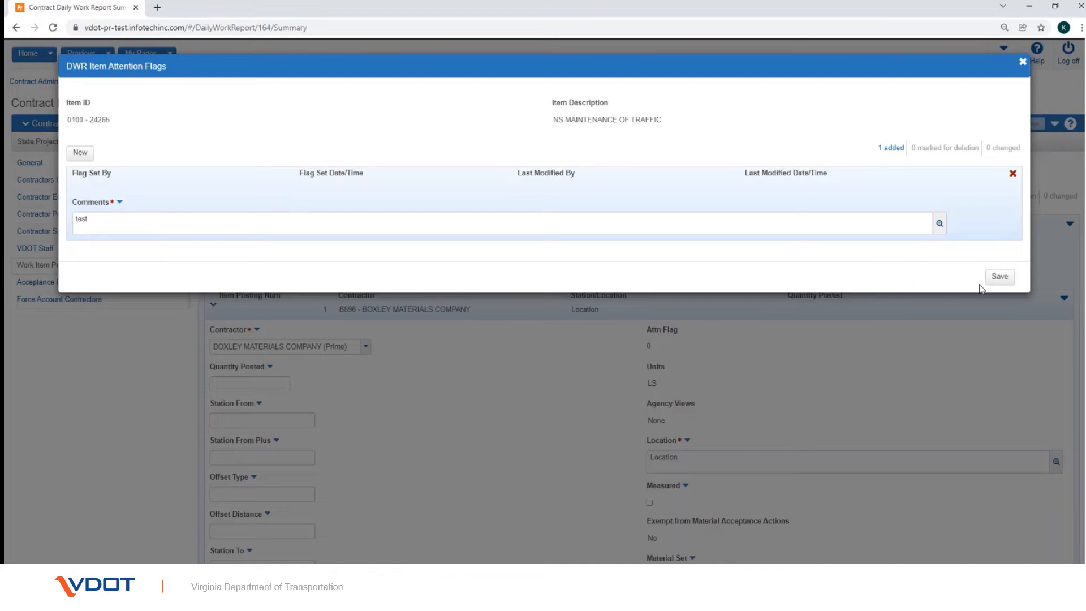
{"action": "left_click", "coordinate": [999, 277]}
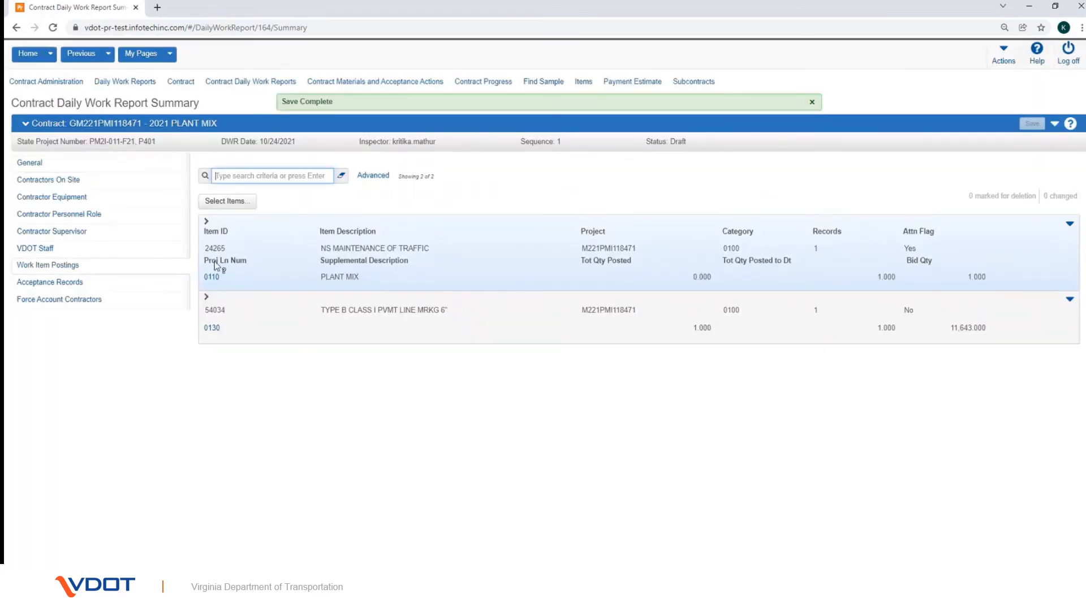
Step: Delete the "test" attention flag from the posting of item 24265 and save
{"action": "left_click", "coordinate": [206, 222]}
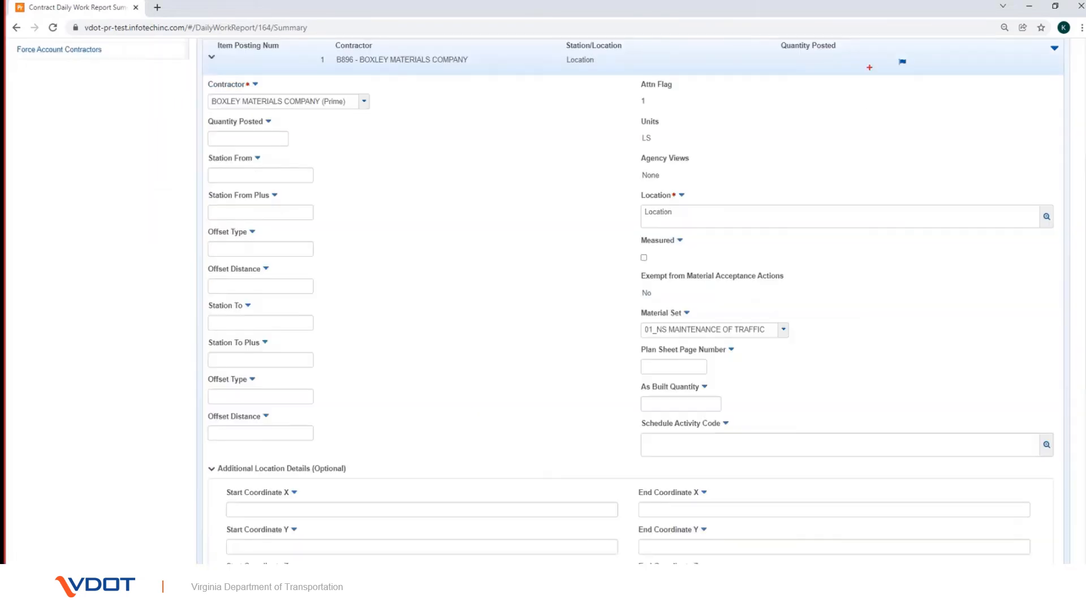
{"action": "left_click_drag", "start_coordinate": [844, 39], "coordinate": [953, 102]}
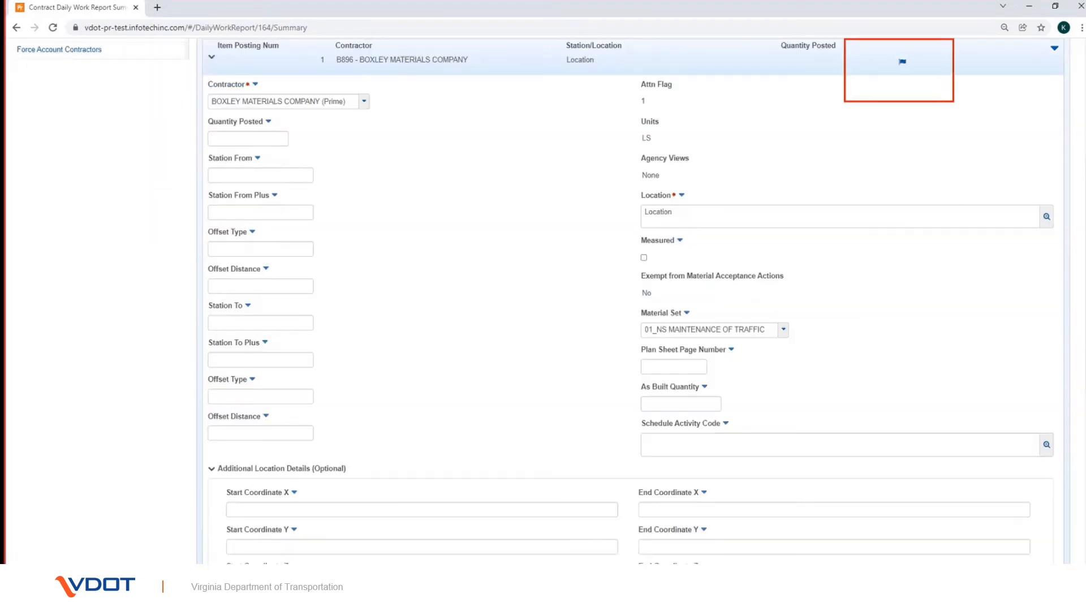
{"action": "key", "text": "Escape"}
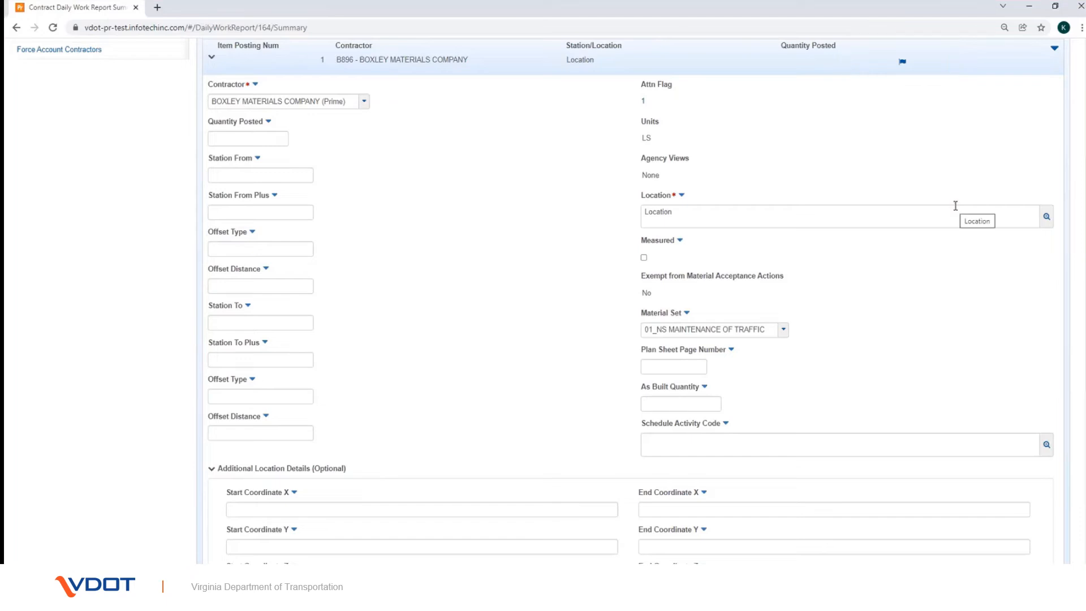
{"action": "scroll", "coordinate": [955, 205], "scroll_direction": "up", "scroll_amount": 4}
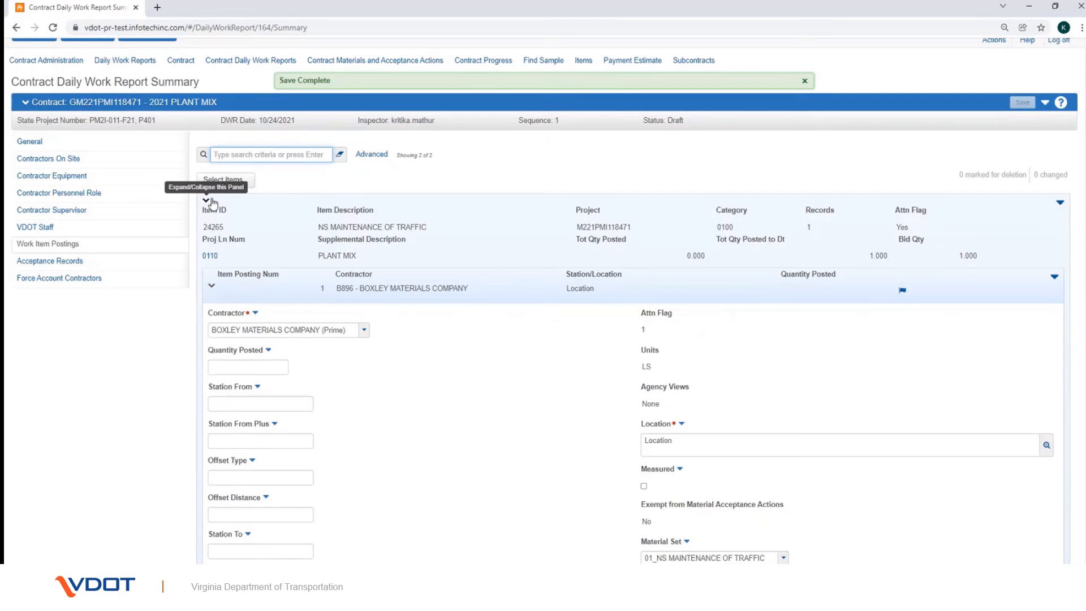
{"action": "left_click", "coordinate": [1053, 278]}
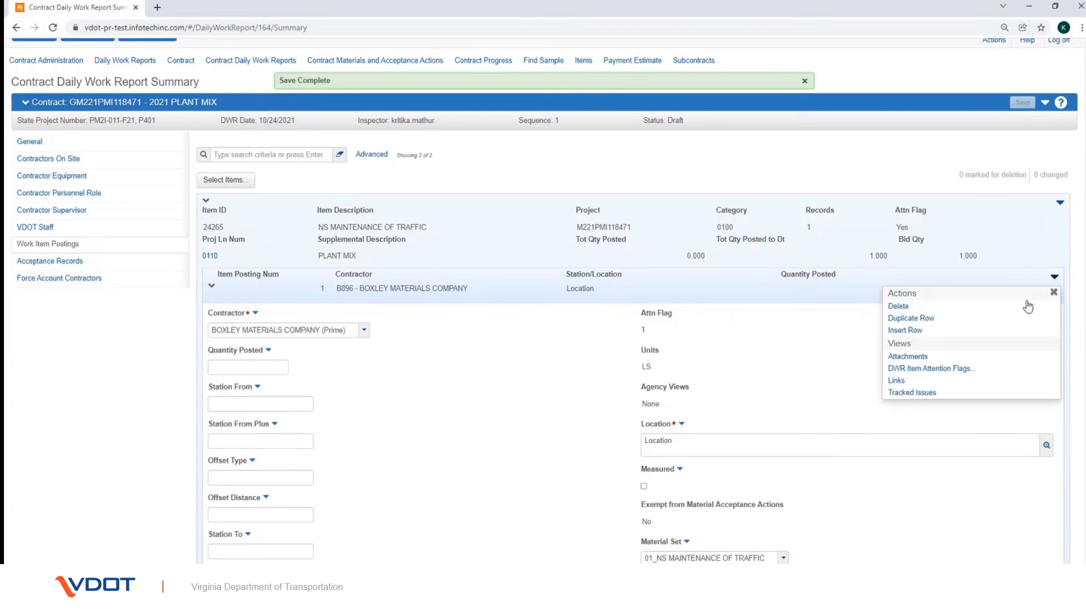
{"action": "left_click", "coordinate": [973, 368]}
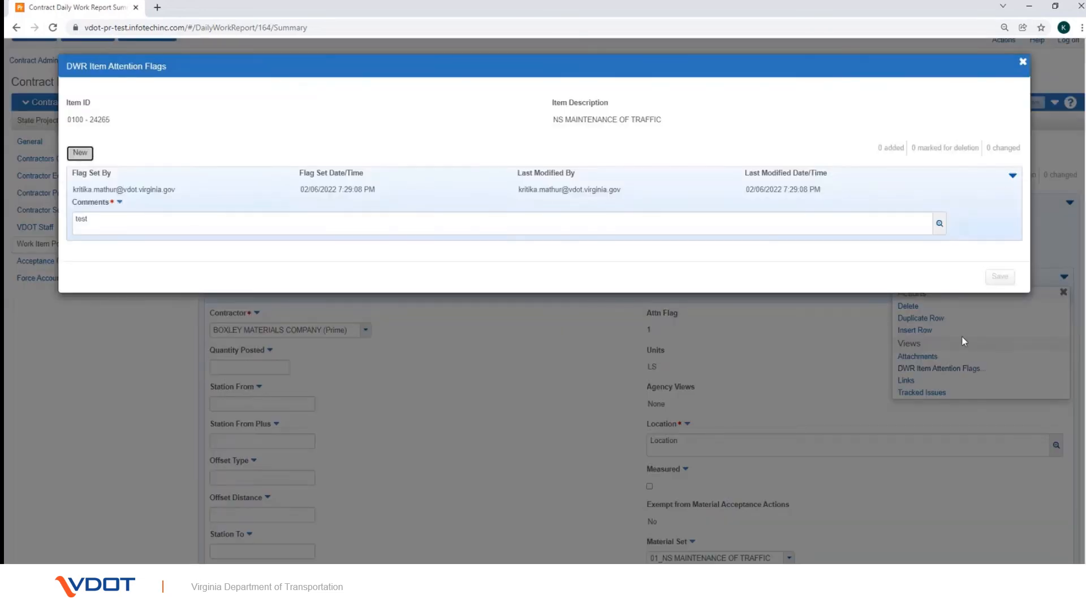
{"action": "left_click", "coordinate": [1013, 177]}
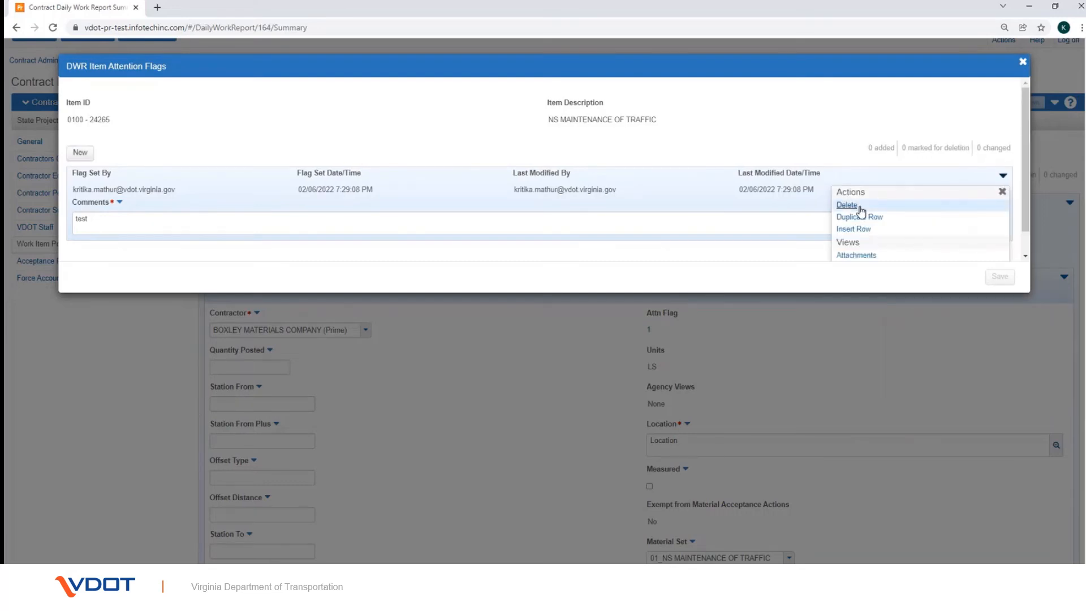
{"action": "left_click", "coordinate": [860, 211]}
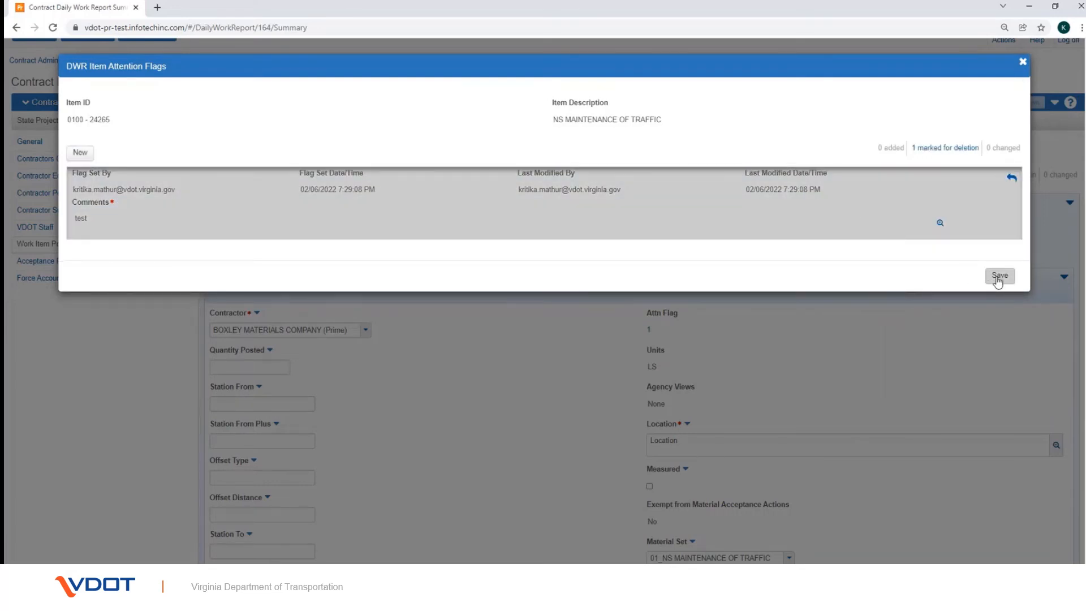
{"action": "left_click", "coordinate": [999, 277]}
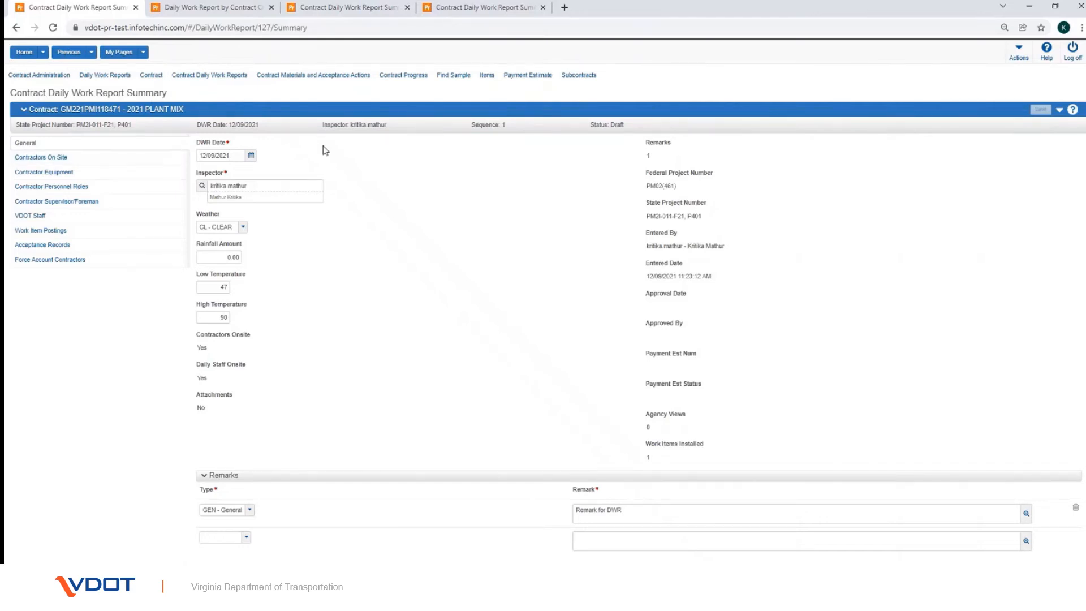
Step: Submit the 12/09/2021 Daily Work Report of contract GM221PMI118471 for approval
{"action": "left_click", "coordinate": [1059, 110]}
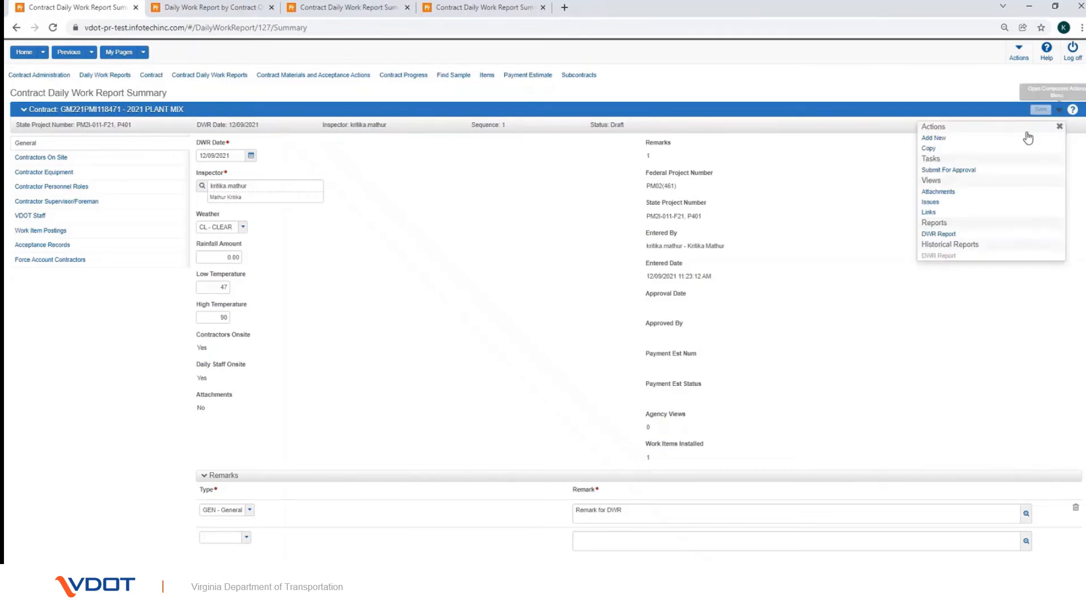
{"action": "left_click", "coordinate": [978, 172]}
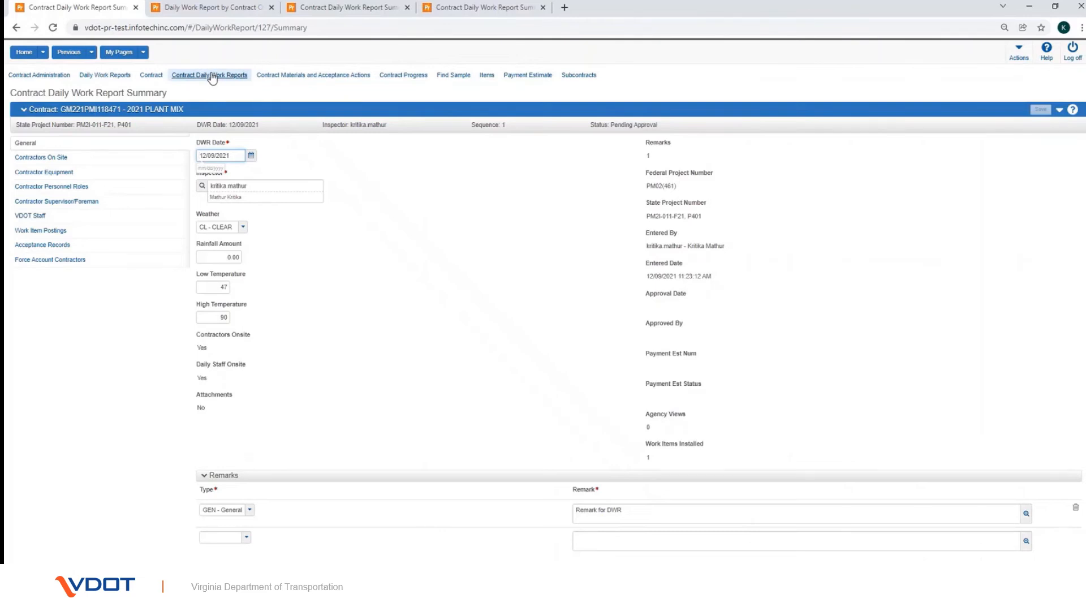
Step: Find contract GM221PMI118471 in the Daily Work Report overview and check the status of its submitted report
{"action": "left_click", "coordinate": [111, 75]}
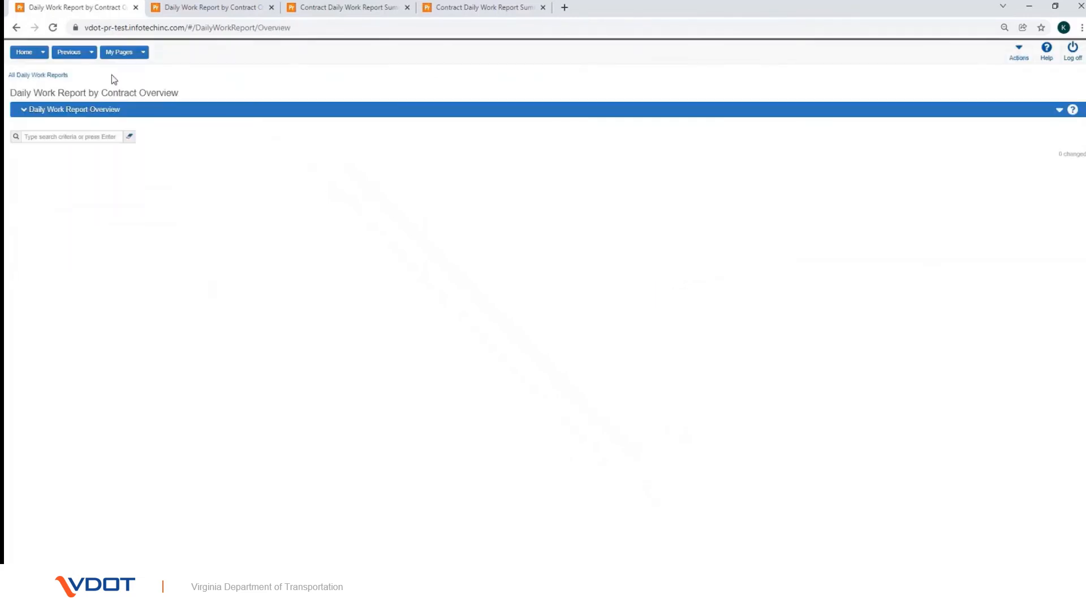
{"action": "type", "text": "gm221pmi118471"}
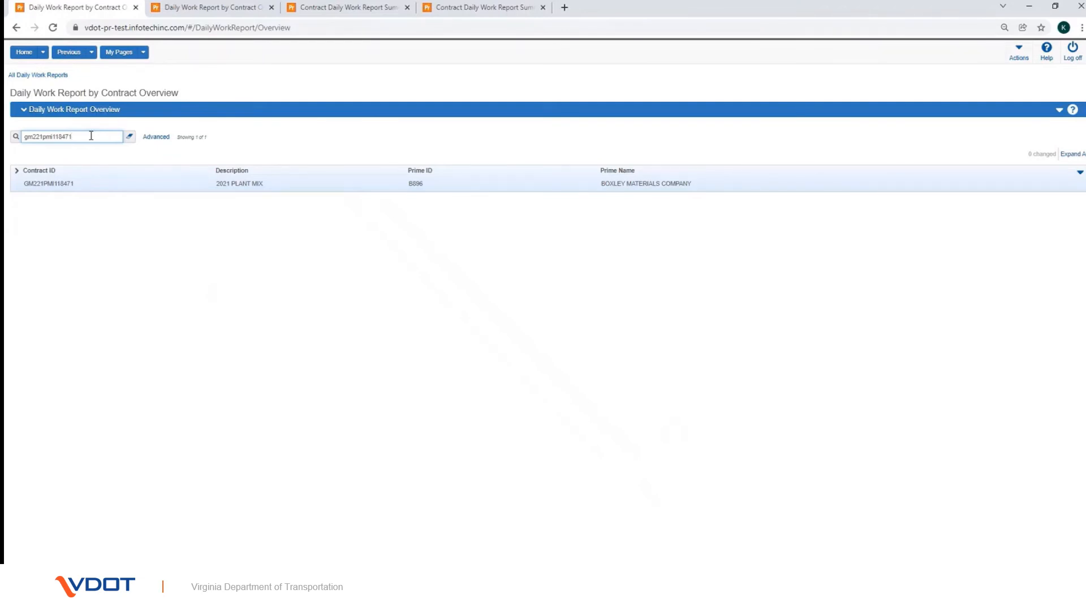
{"action": "left_click", "coordinate": [17, 171]}
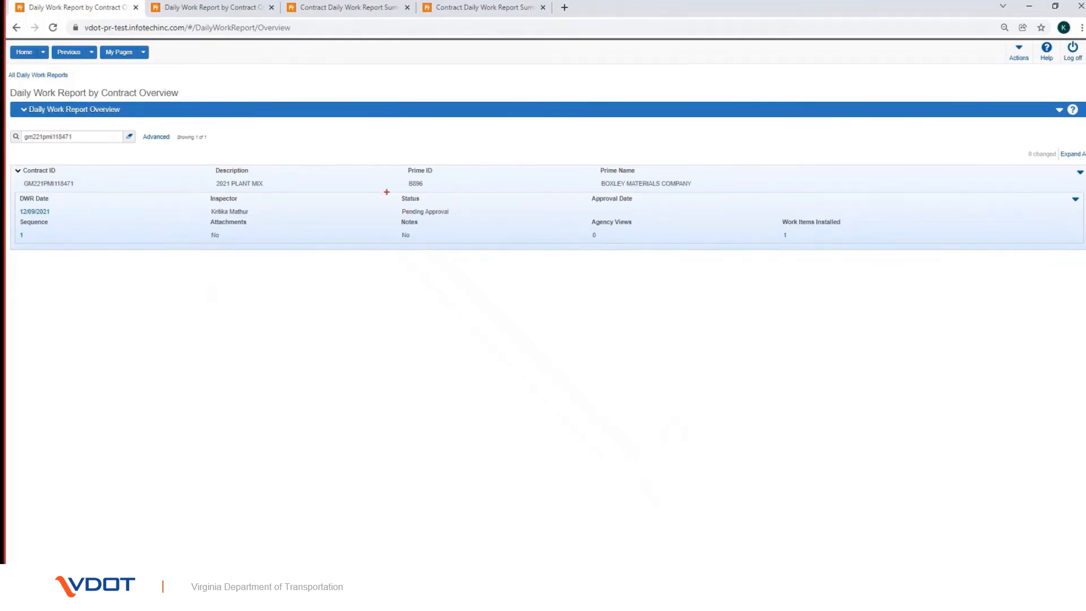
{"action": "left_click_drag", "start_coordinate": [386, 192], "coordinate": [464, 220]}
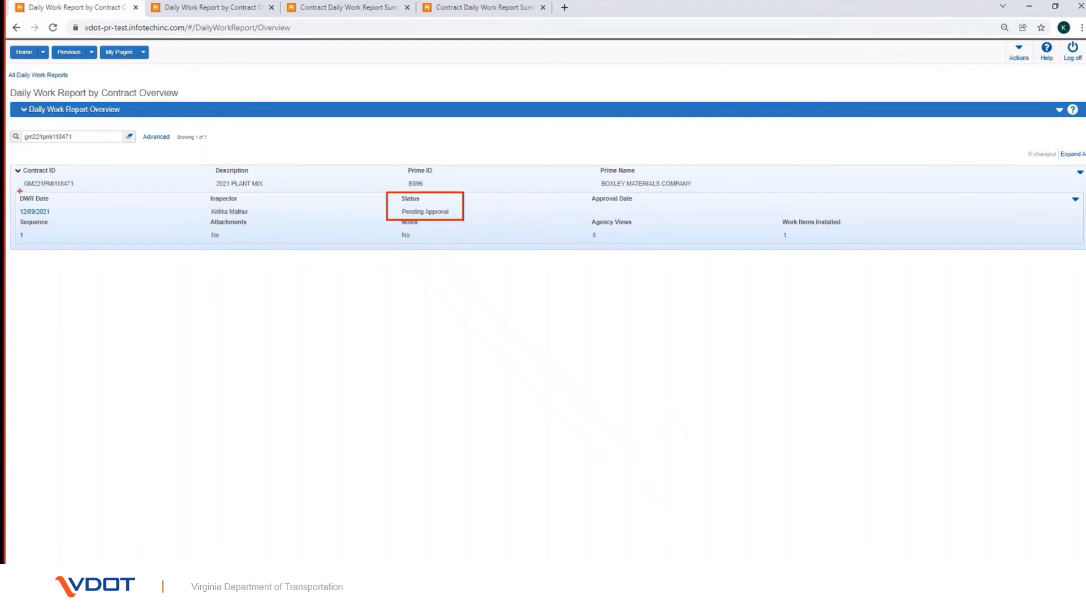
{"action": "key", "text": "Escape"}
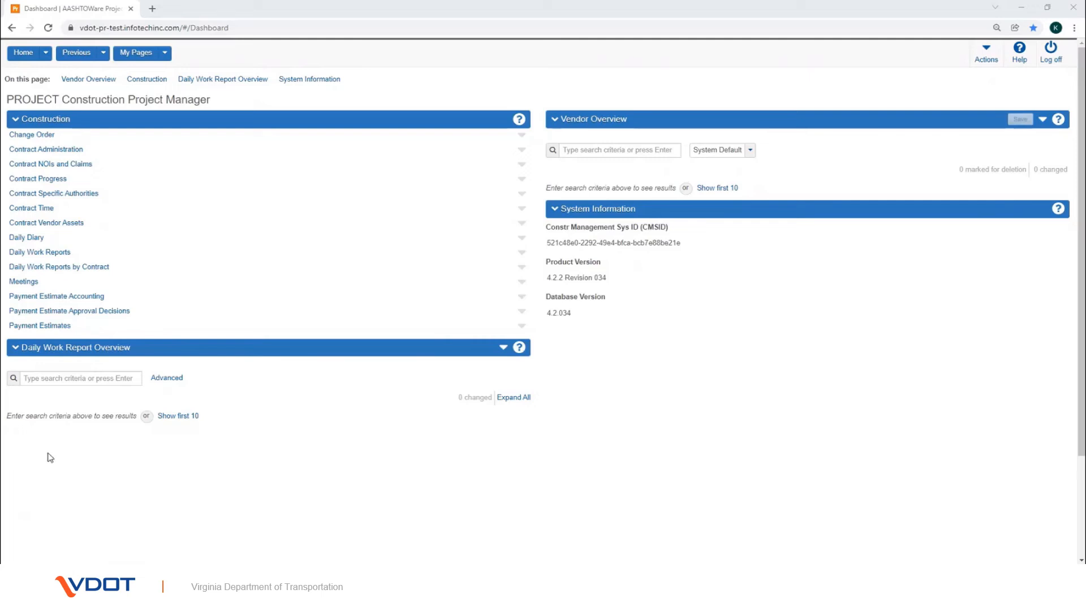
{"action": "key", "text": "ctrl+2"}
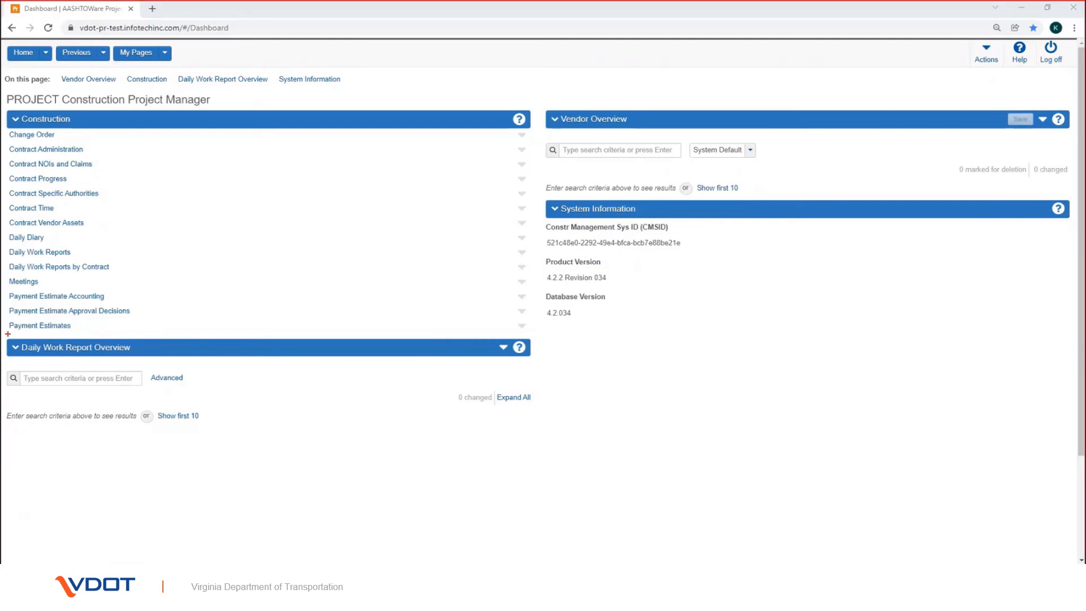
{"action": "mouse_move", "coordinate": [8, 334]}
{"action": "left_mouse_down"}
{"action": "mouse_move", "coordinate": [290, 440]}
{"action": "mouse_move", "coordinate": [571, 459]}
{"action": "left_mouse_up"}
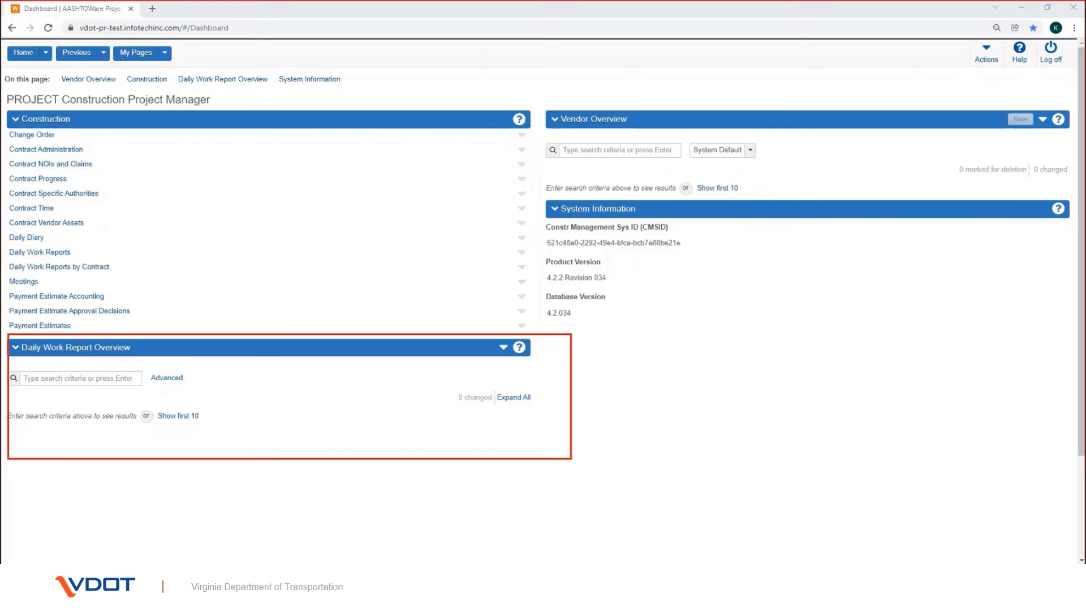
{"action": "key", "text": "Escape"}
Step: Search the dashboard's Daily Work Report overview for contract 8471 and start a copy of its 10/07/2021 report
{"action": "left_click", "coordinate": [66, 379]}
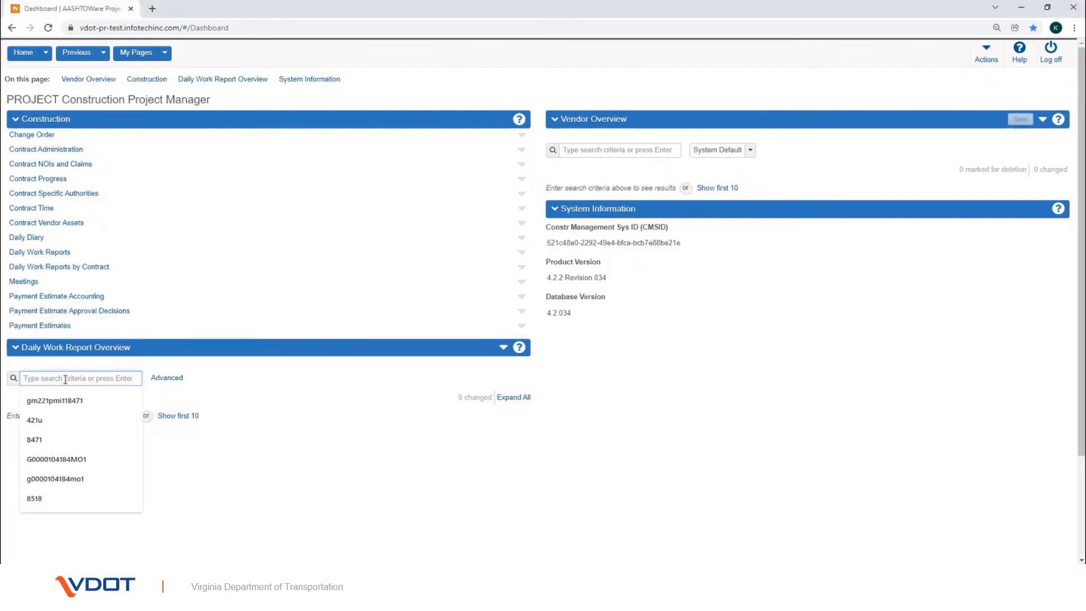
{"action": "type", "text": "8471"}
{"action": "key", "text": "Return"}
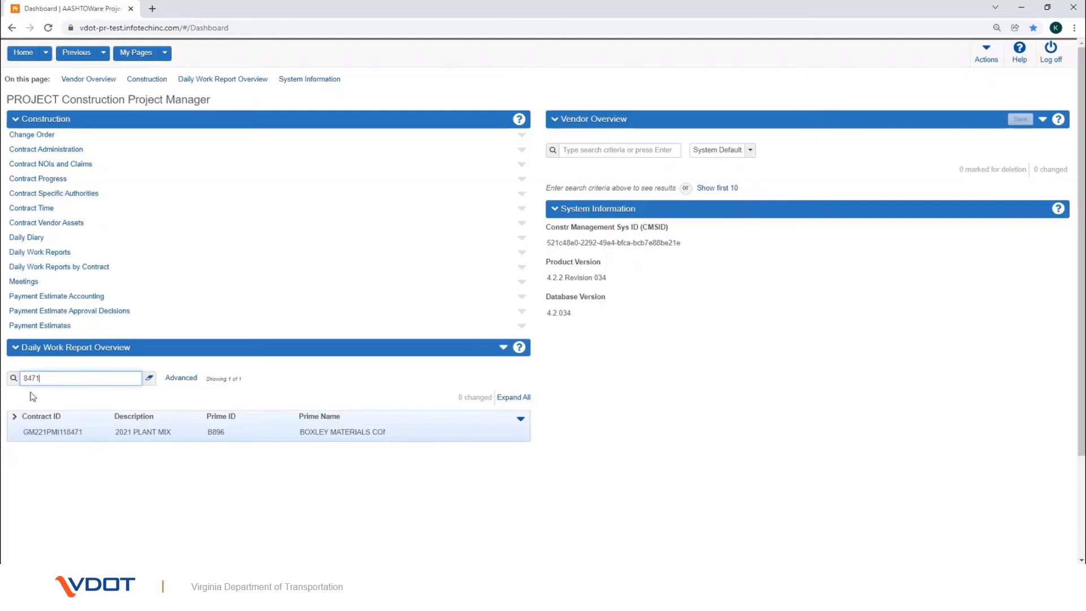
{"action": "left_click", "coordinate": [14, 418]}
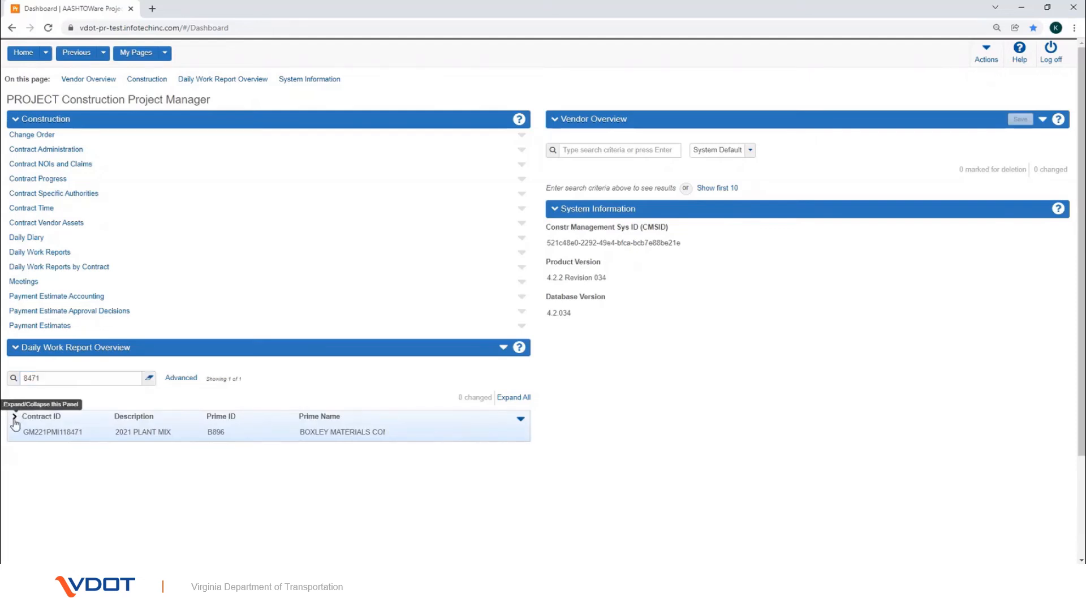
{"action": "scroll", "coordinate": [97, 464], "scroll_direction": "down", "scroll_amount": 2}
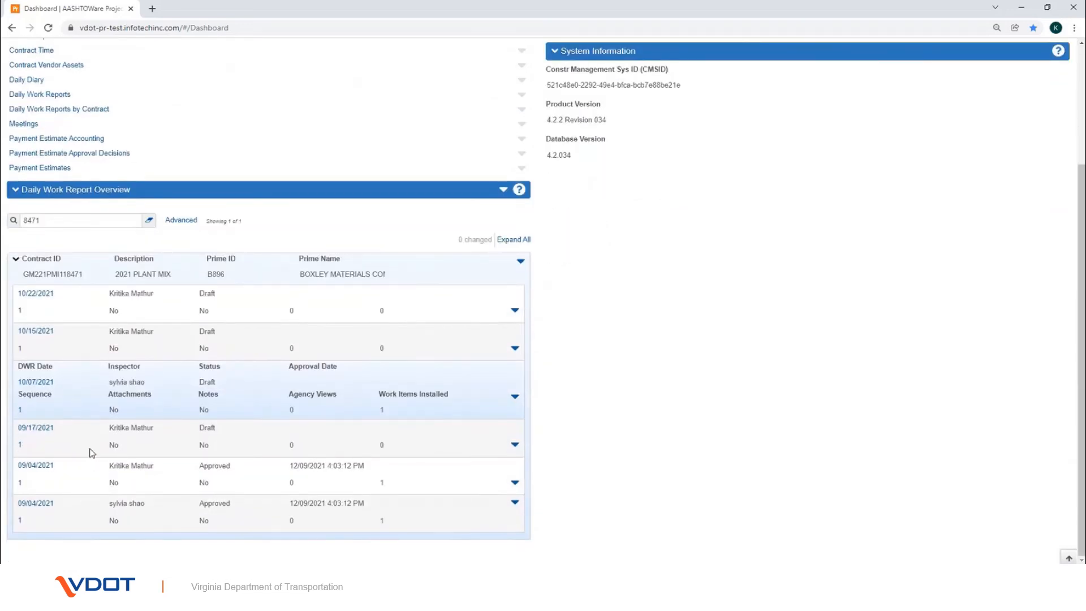
{"action": "left_click", "coordinate": [515, 398]}
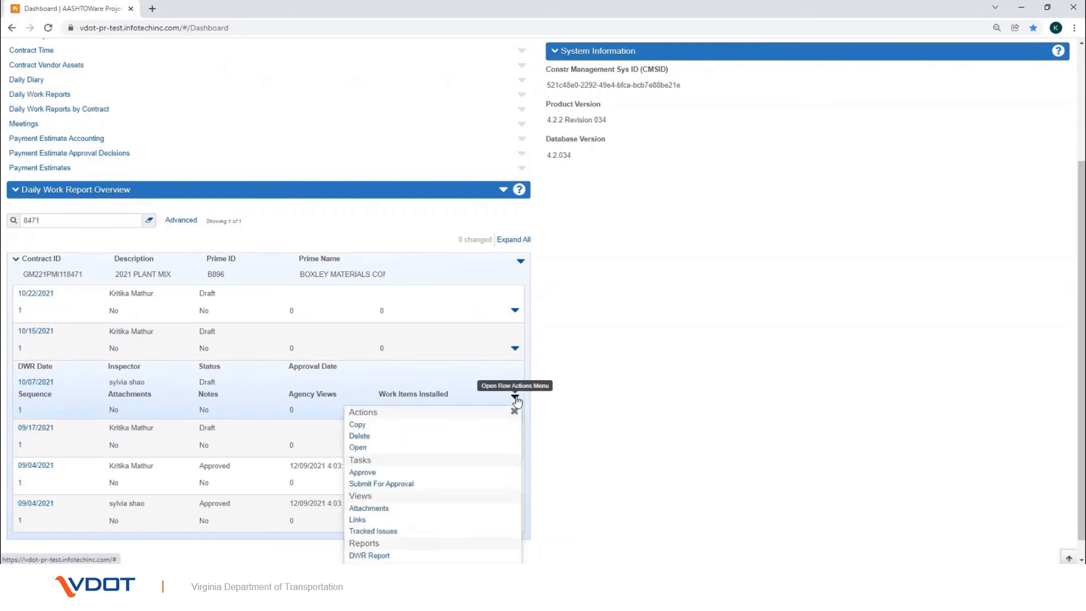
{"action": "left_click", "coordinate": [358, 425]}
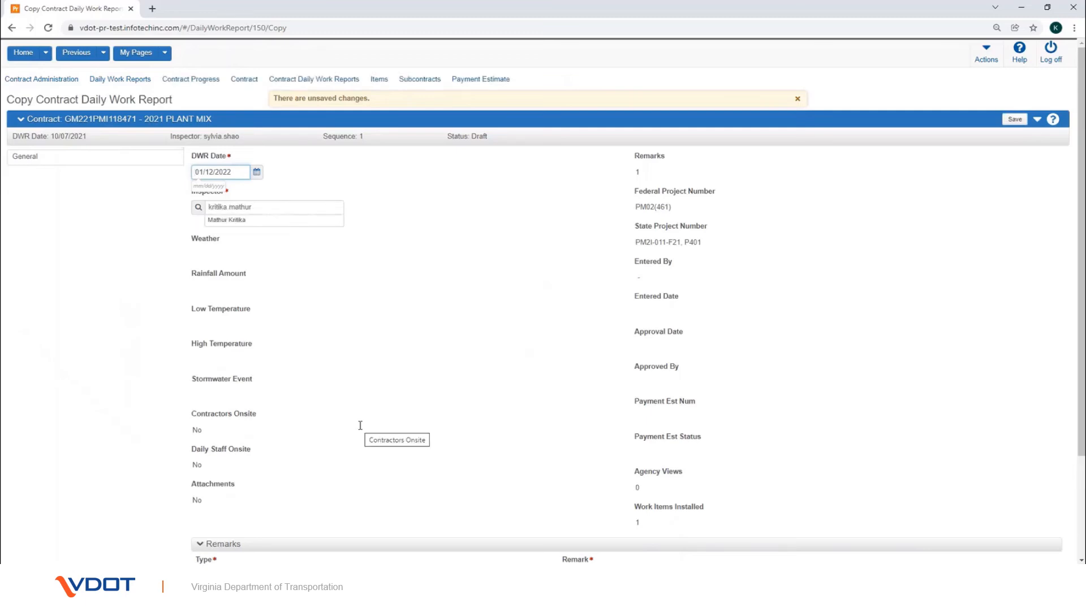
Step: Set the copied report's DWR date to 10/30/2021 and choose a different inspector
{"action": "left_click", "coordinate": [257, 172]}
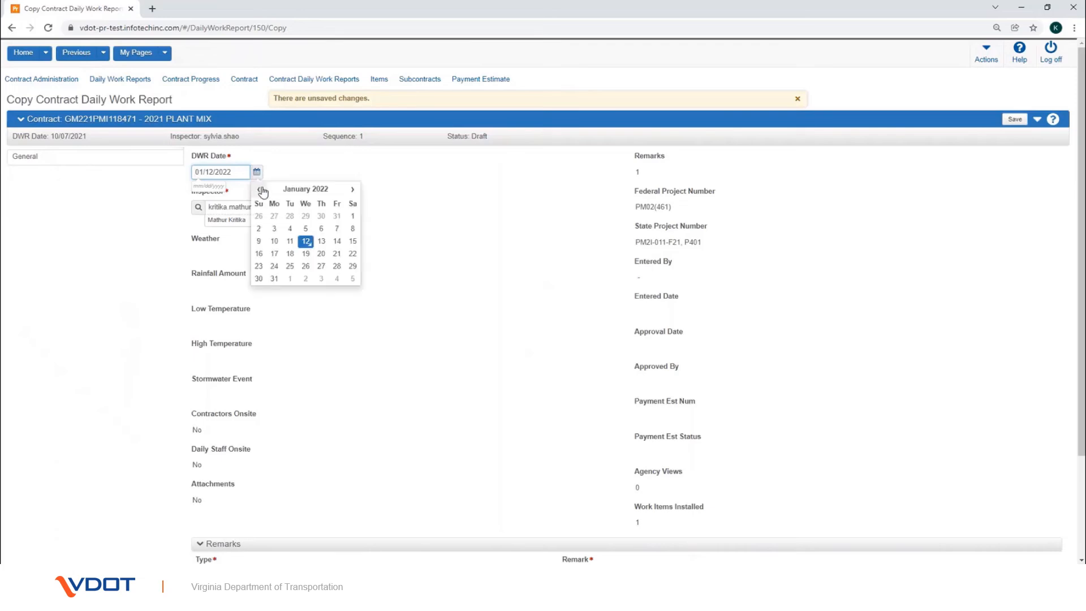
{"action": "left_click", "coordinate": [260, 190]}
{"action": "left_click", "coordinate": [261, 190]}
{"action": "left_click", "coordinate": [261, 189]}
{"action": "left_click", "coordinate": [353, 267]}
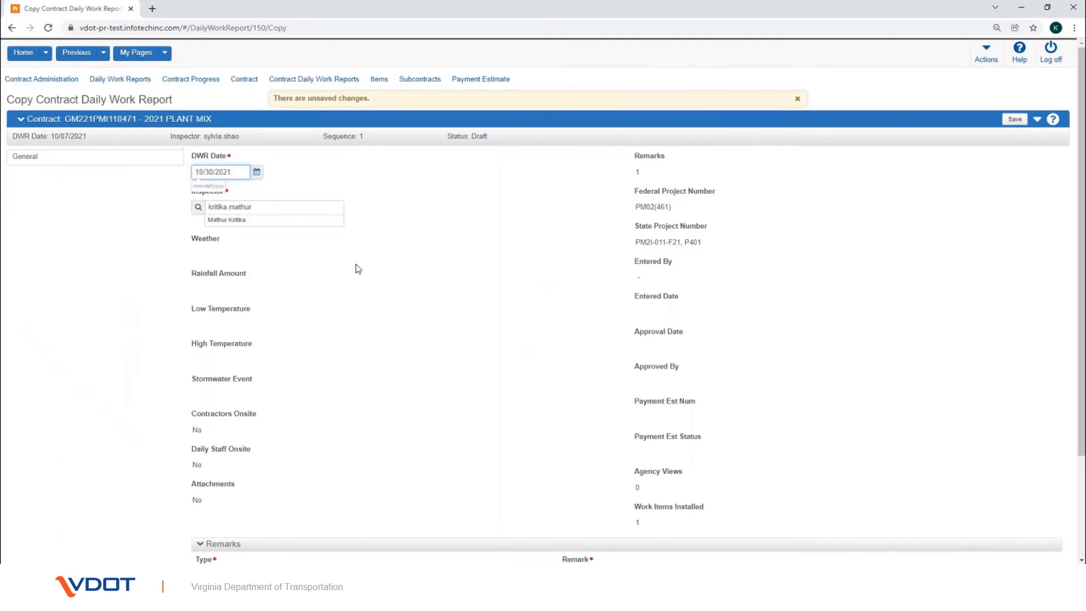
{"action": "left_click", "coordinate": [300, 210]}
{"action": "left_click_drag", "start_coordinate": [299, 210], "coordinate": [207, 209]}
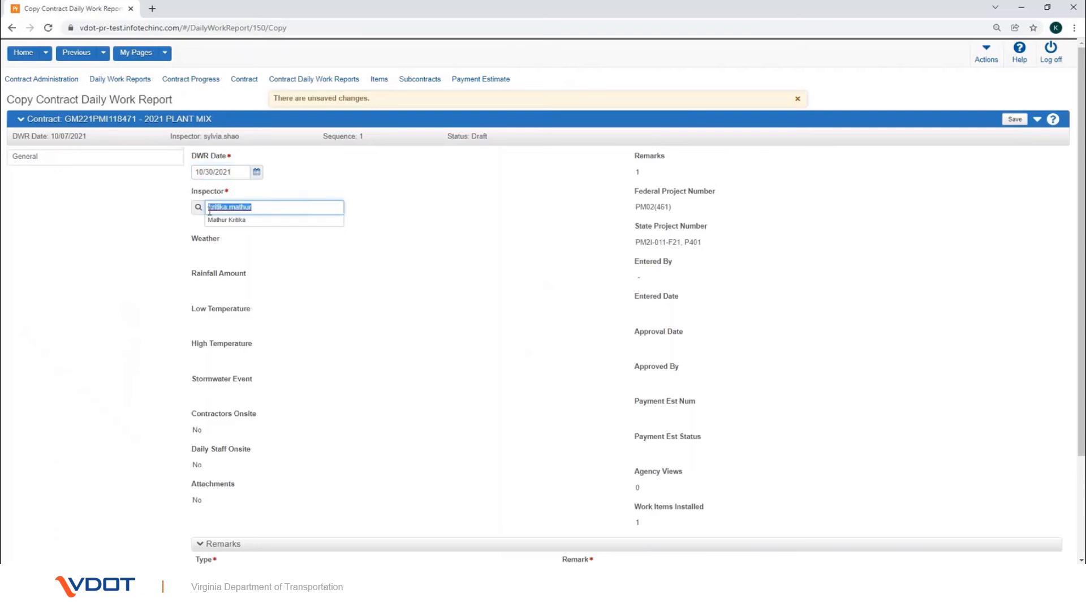
{"action": "type", "text": "sylvia"}
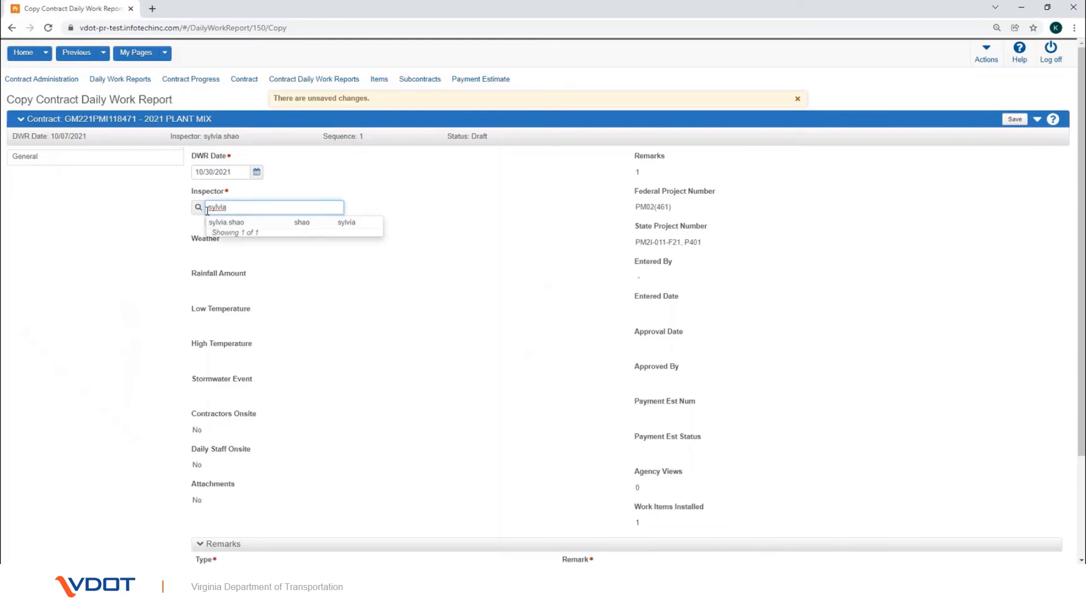
{"action": "left_click", "coordinate": [223, 221]}
Step: Add a GEN - General remark reading "Remark" to the copied Daily Work Report and save it
{"action": "scroll", "coordinate": [324, 287], "scroll_direction": "down", "scroll_amount": 3}
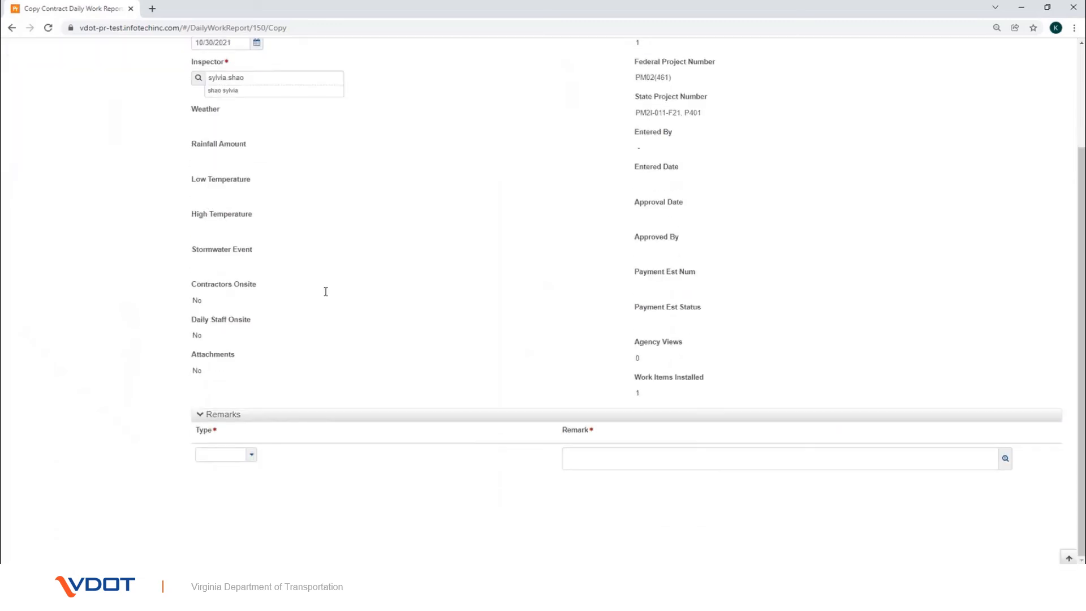
{"action": "left_click", "coordinate": [236, 463]}
{"action": "left_click", "coordinate": [230, 483]}
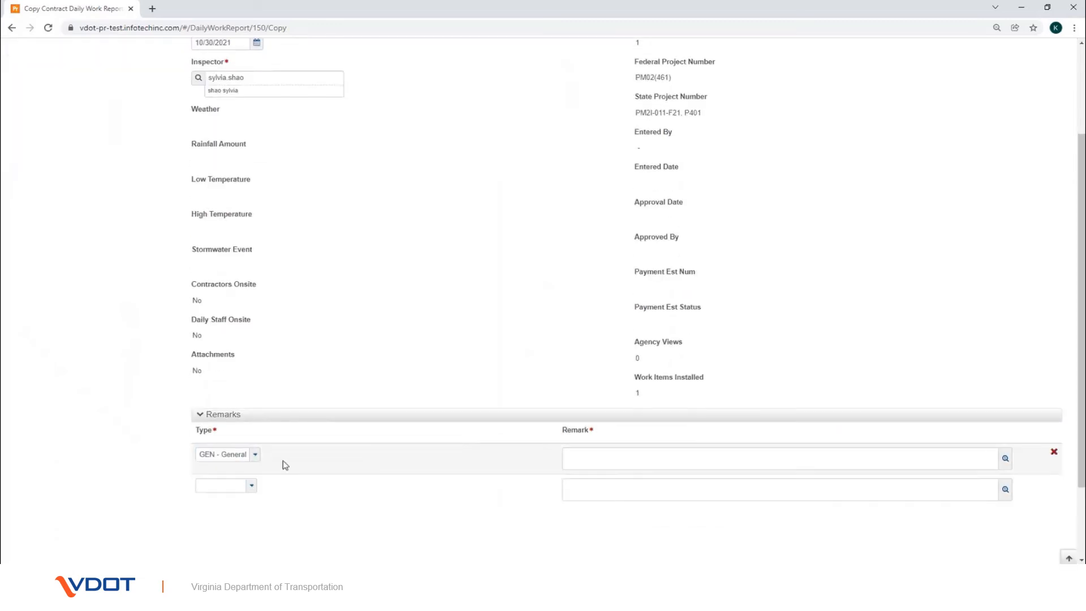
{"action": "left_click", "coordinate": [655, 454]}
{"action": "type", "text": "Remark"}
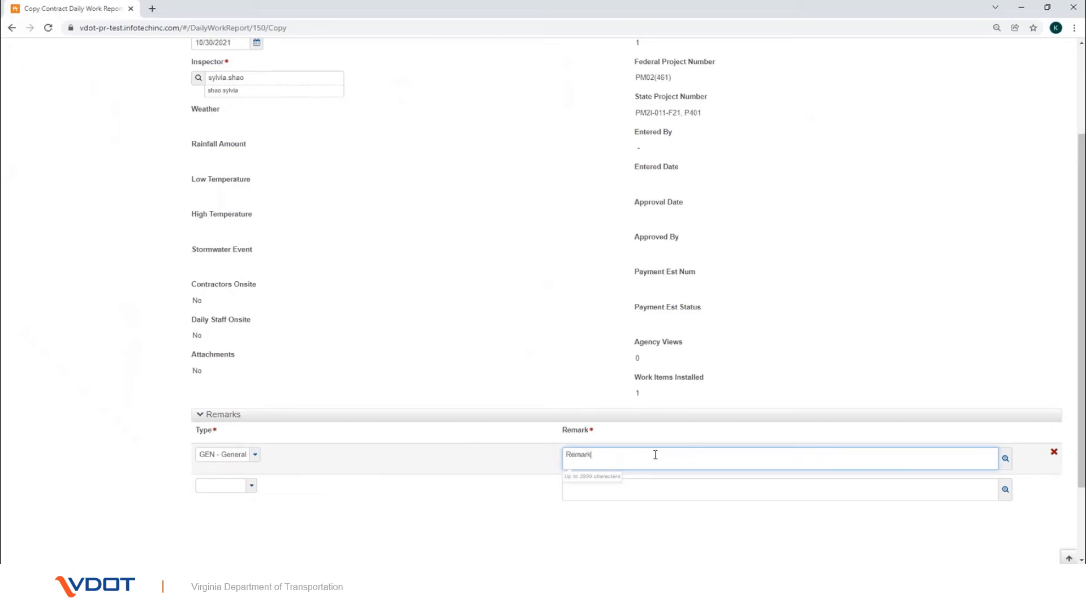
{"action": "scroll", "coordinate": [655, 455], "scroll_direction": "up", "scroll_amount": 3}
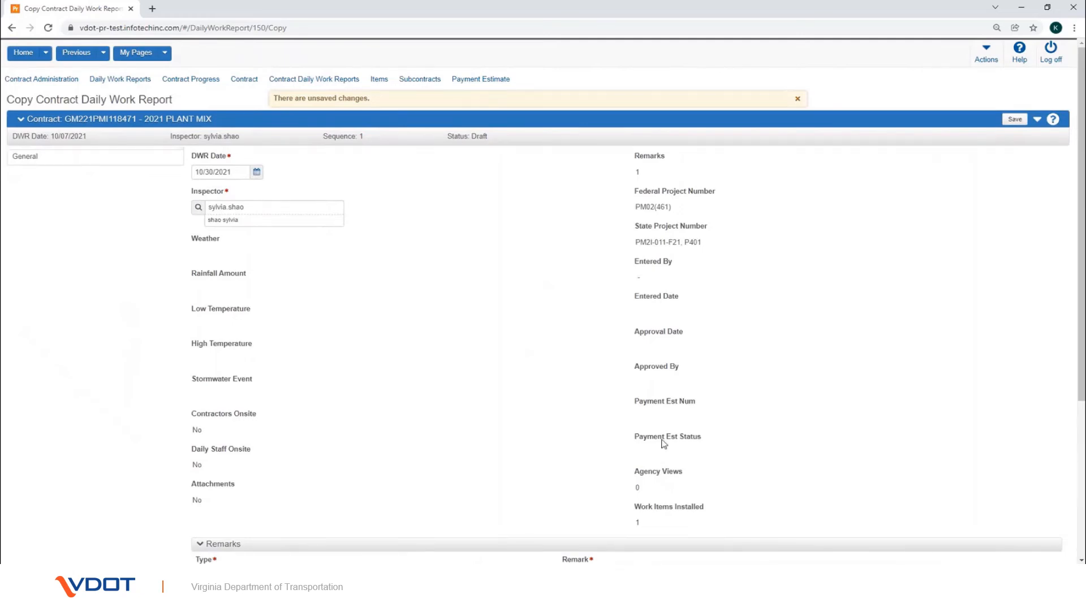
{"action": "left_click", "coordinate": [1013, 121]}
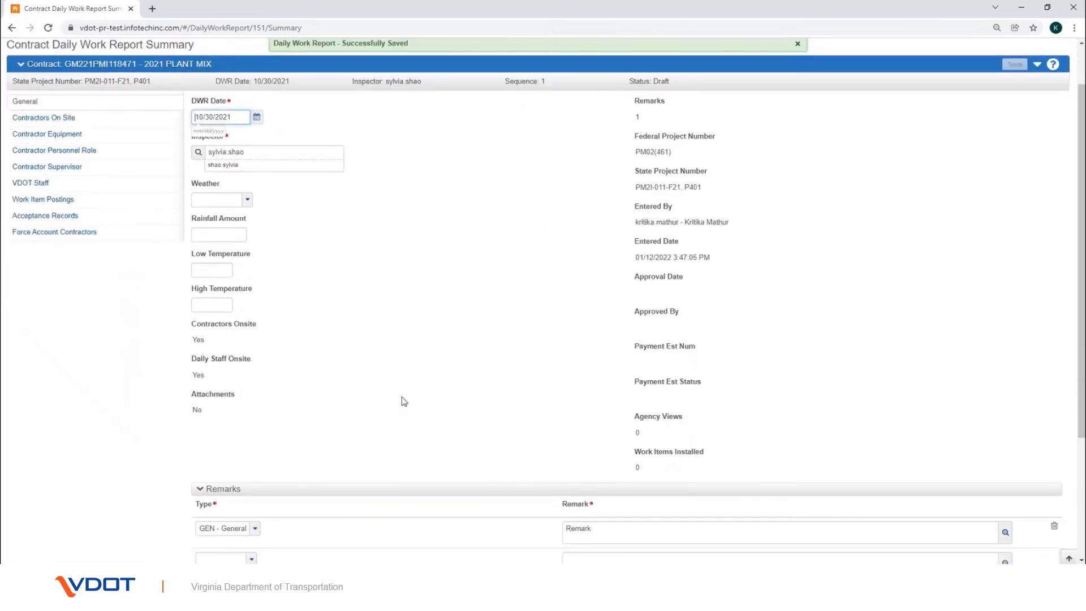
Step: Review the copied report's contractors on site, contractor equipment, personnel roles and work item postings
{"action": "scroll", "coordinate": [407, 405], "scroll_direction": "up", "scroll_amount": 2}
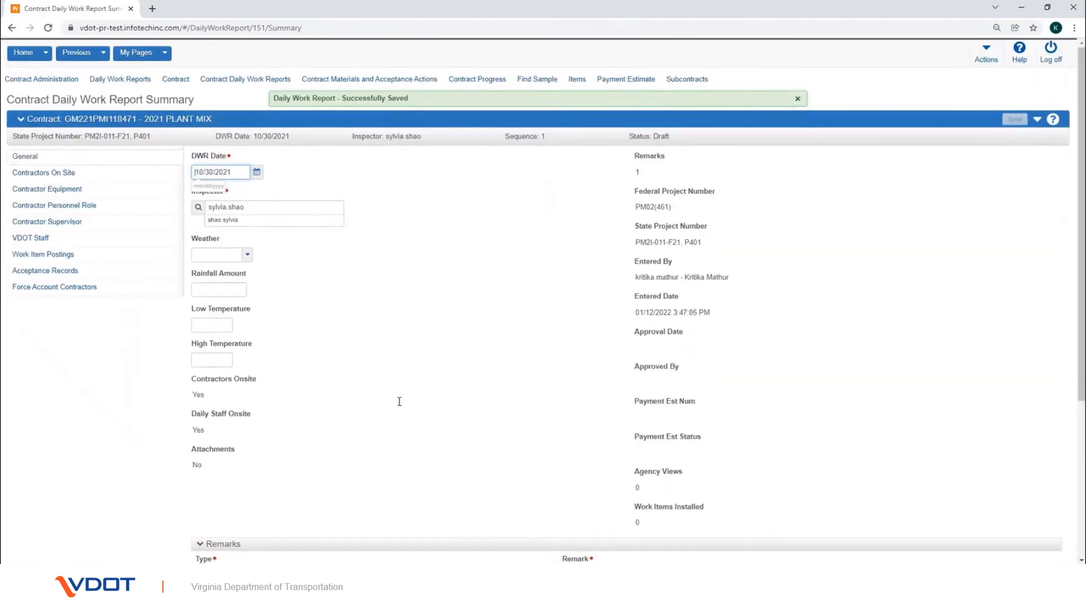
{"action": "left_click", "coordinate": [52, 189]}
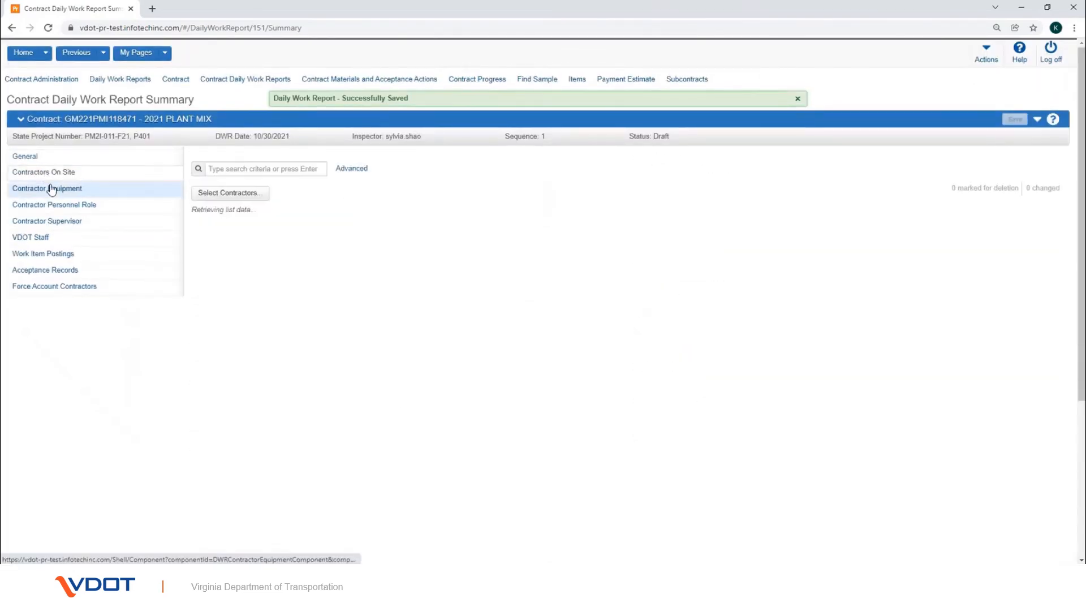
{"action": "left_click", "coordinate": [54, 205]}
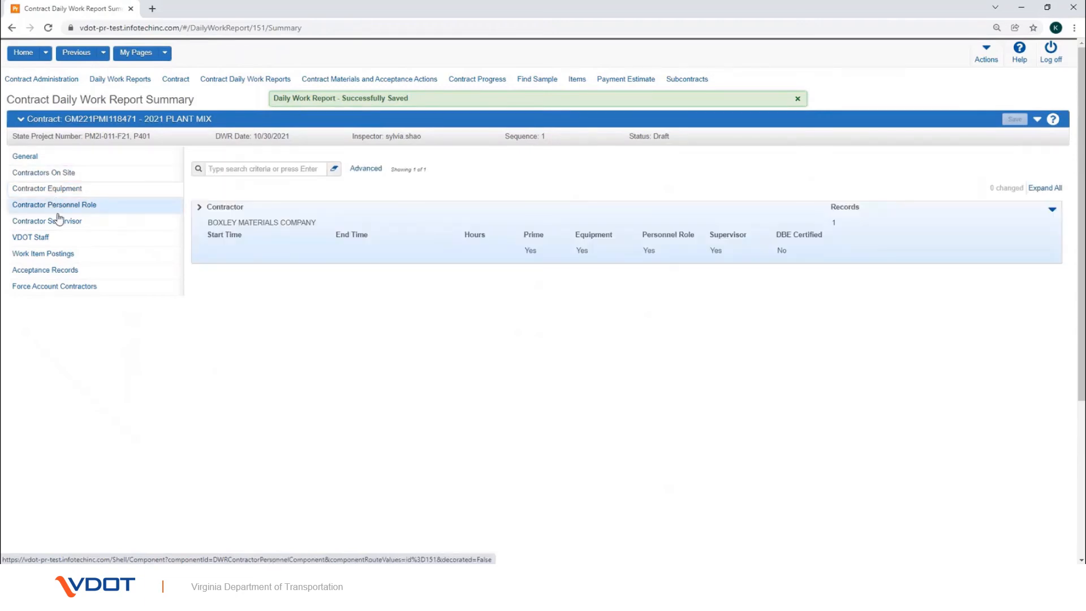
{"action": "left_click", "coordinate": [58, 256]}
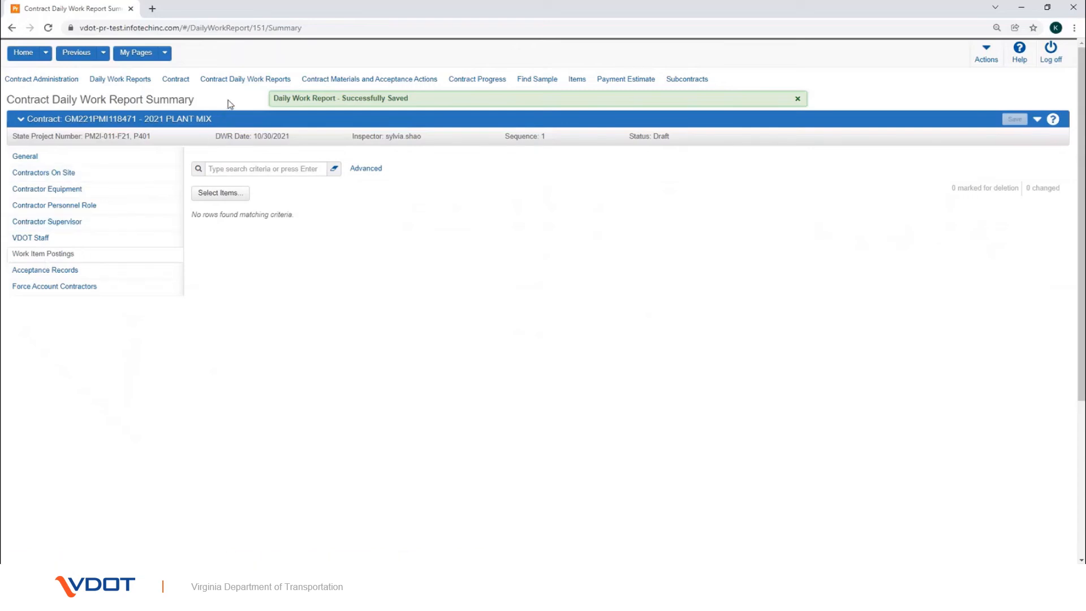
Step: Return to the dashboard and list the Daily Work Reports of contract GM221PMI118471
{"action": "left_click", "coordinate": [23, 54]}
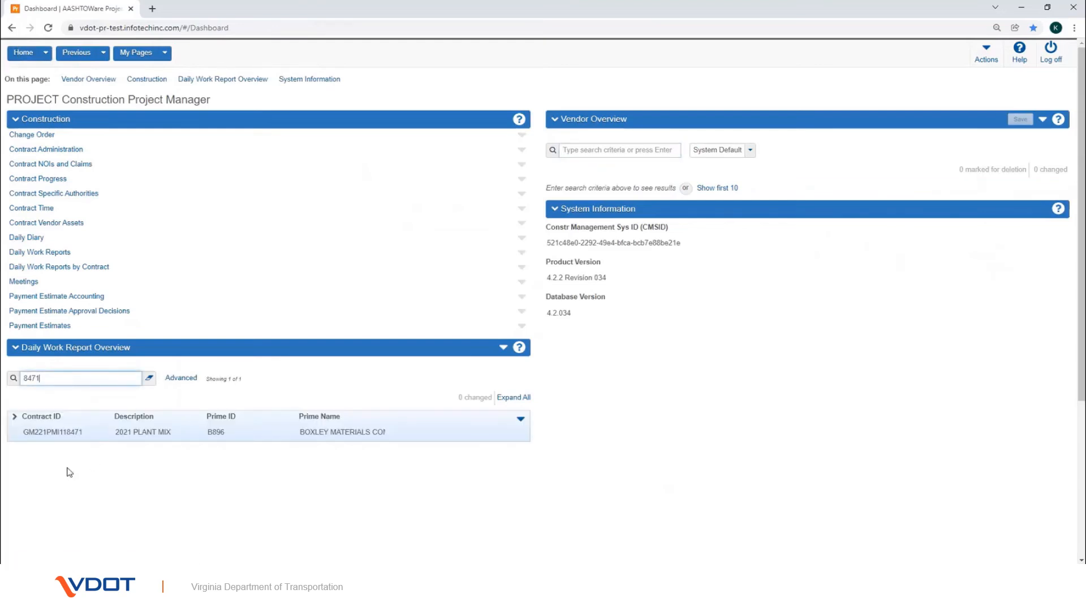
{"action": "left_click", "coordinate": [18, 423]}
{"action": "scroll", "coordinate": [84, 430], "scroll_direction": "down", "scroll_amount": 3}
{"action": "scroll", "coordinate": [153, 432], "scroll_direction": "down", "scroll_amount": 2}
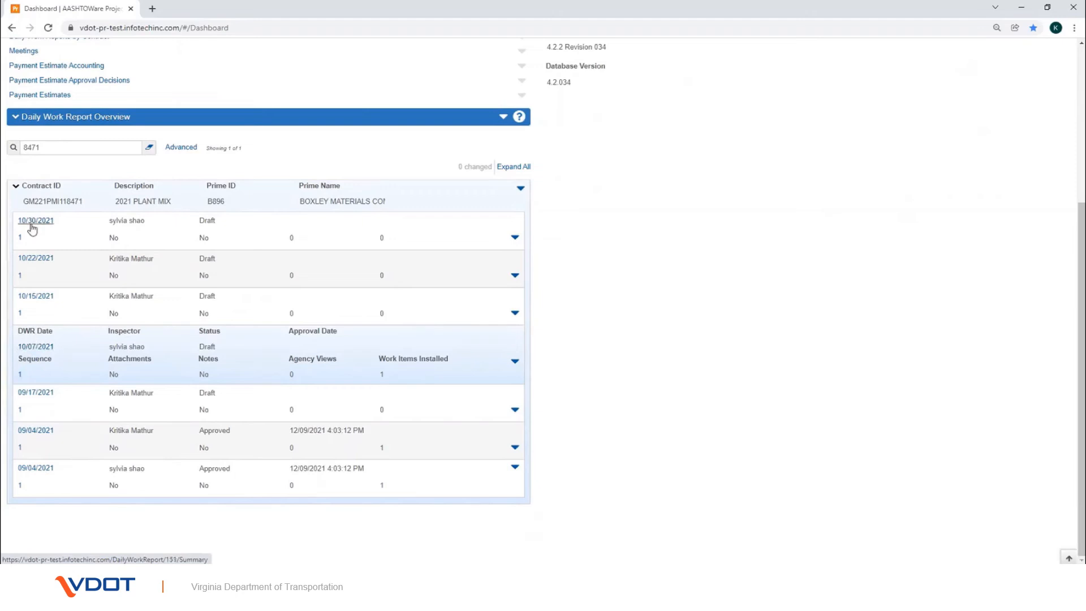
Step: Set the weather of the 10/07/2021 Daily Work Report to CL - CLEAR, check its work item postings and save
{"action": "left_click", "coordinate": [45, 350]}
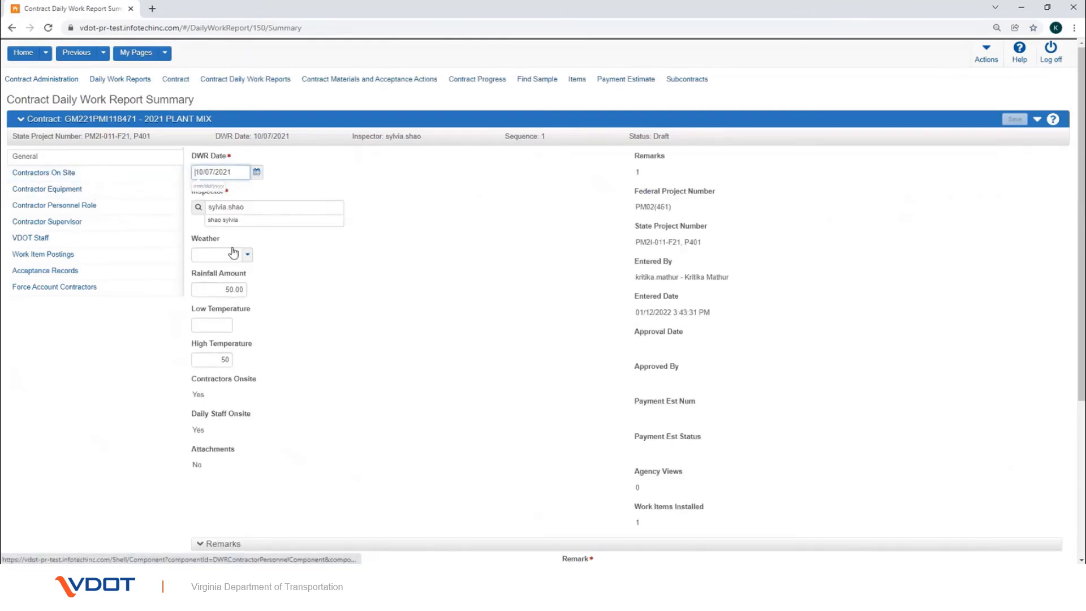
{"action": "left_click", "coordinate": [233, 255]}
{"action": "left_click", "coordinate": [229, 281]}
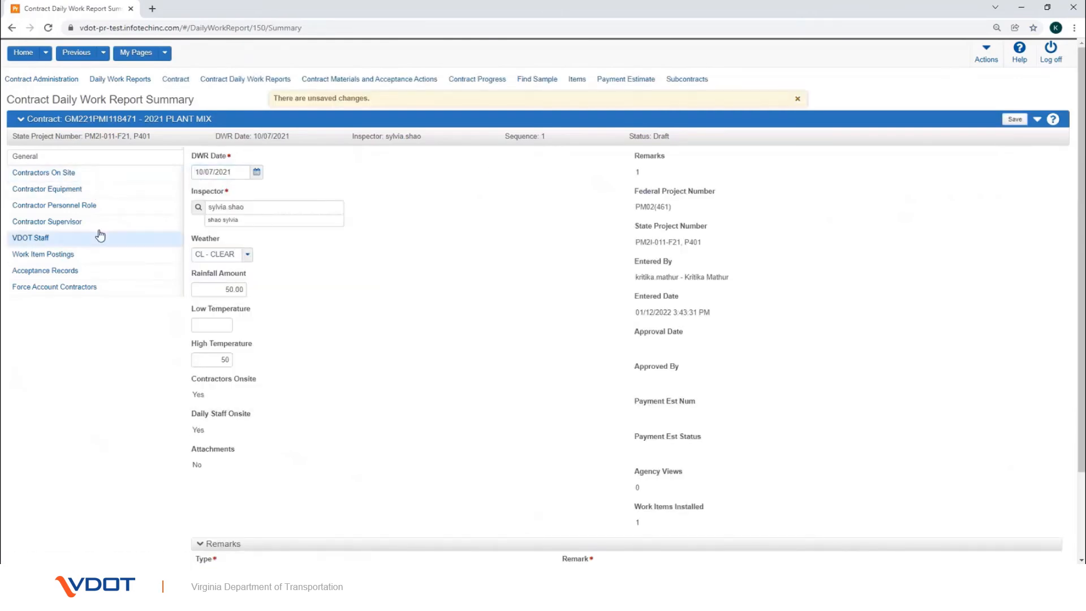
{"action": "left_click", "coordinate": [70, 255]}
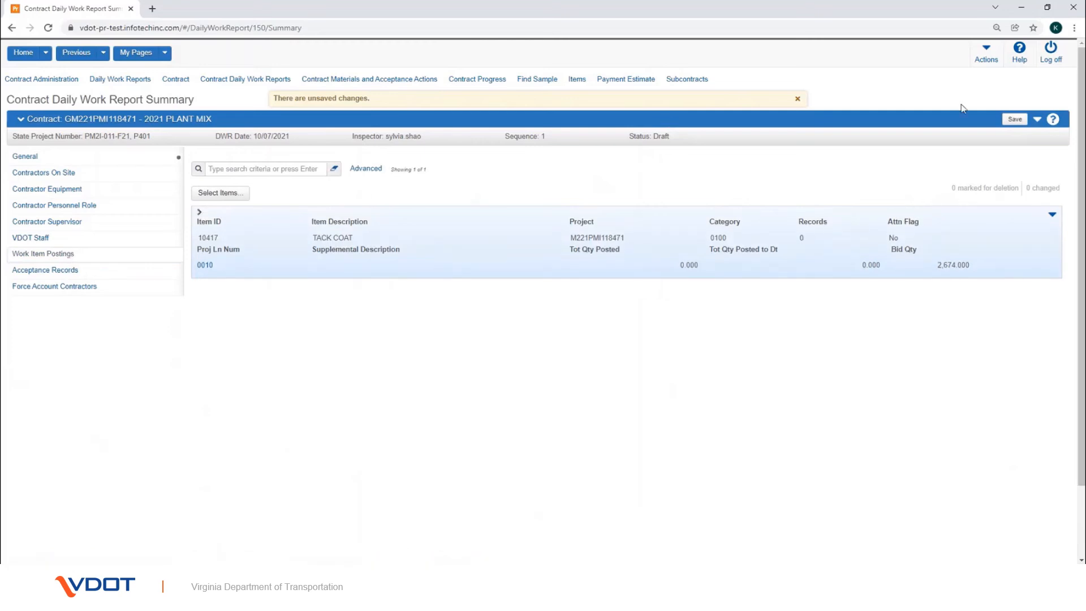
{"action": "left_click", "coordinate": [1015, 119]}
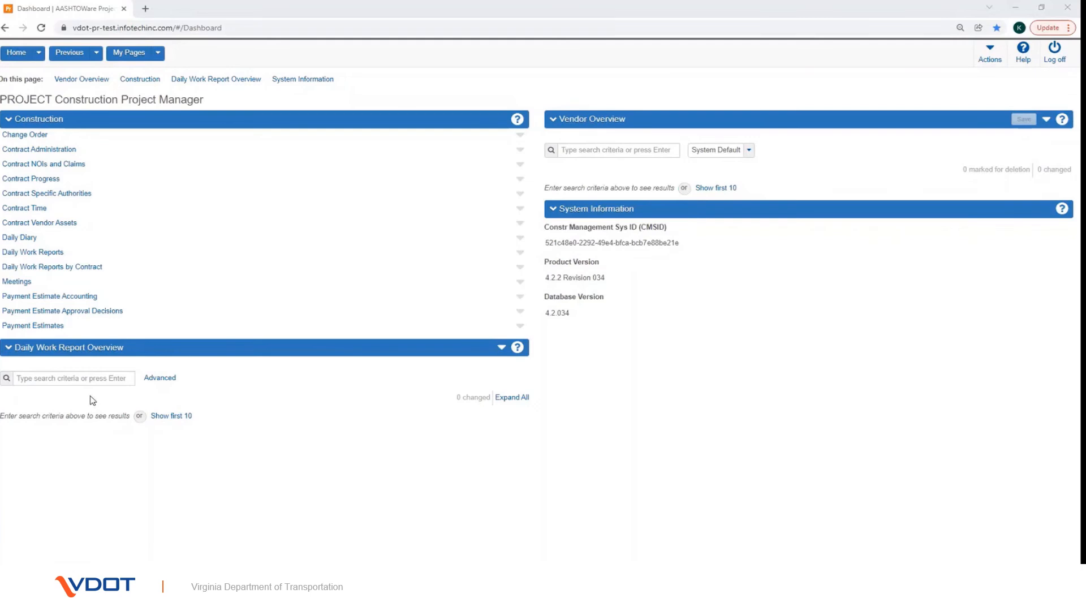
Step: Select the V_Con_ProjectManager role and open contract GM221PMI118471's 10/24/2021 draft Daily Work Report
{"action": "left_click", "coordinate": [38, 52]}
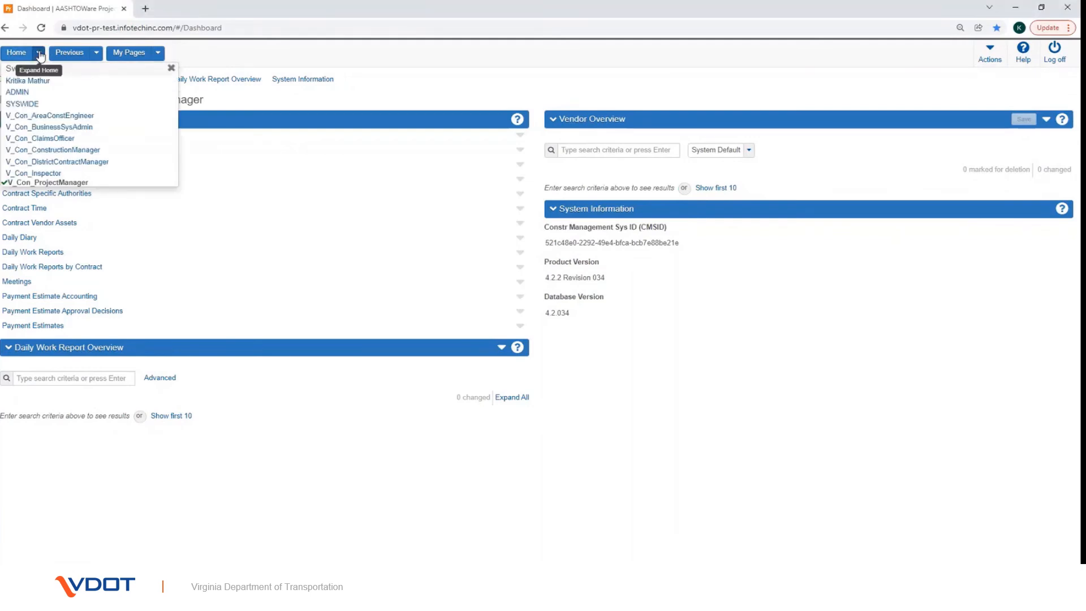
{"action": "left_click", "coordinate": [66, 183]}
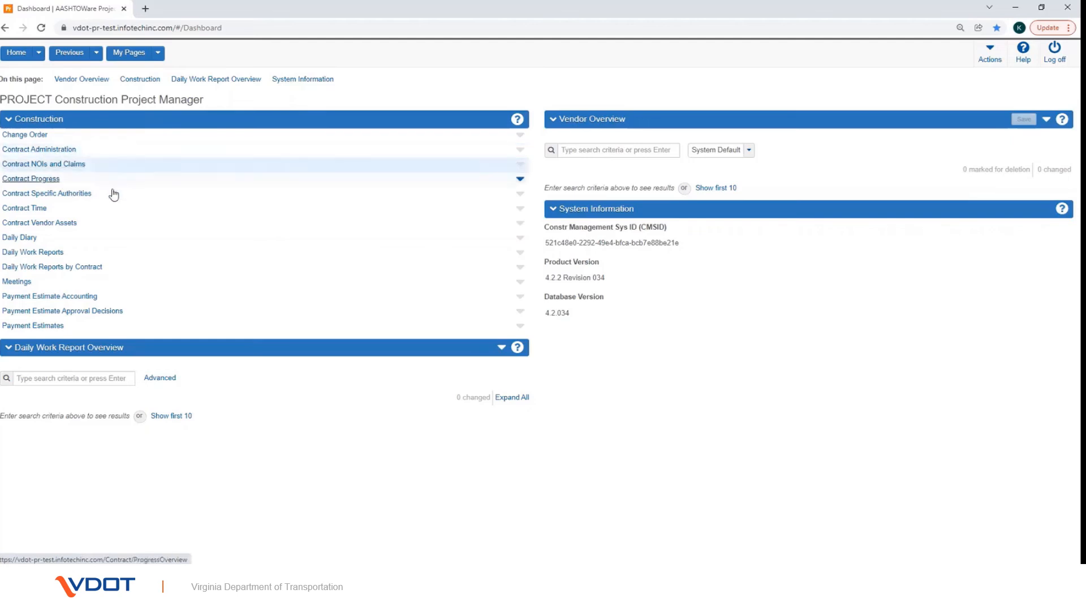
{"action": "left_click", "coordinate": [65, 253]}
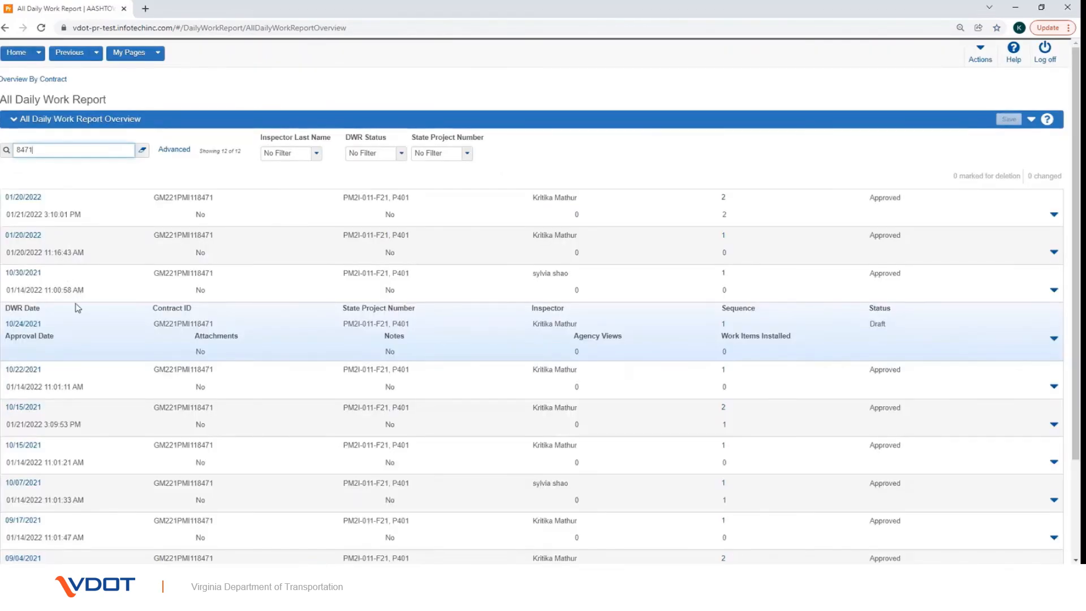
{"action": "left_click", "coordinate": [27, 324]}
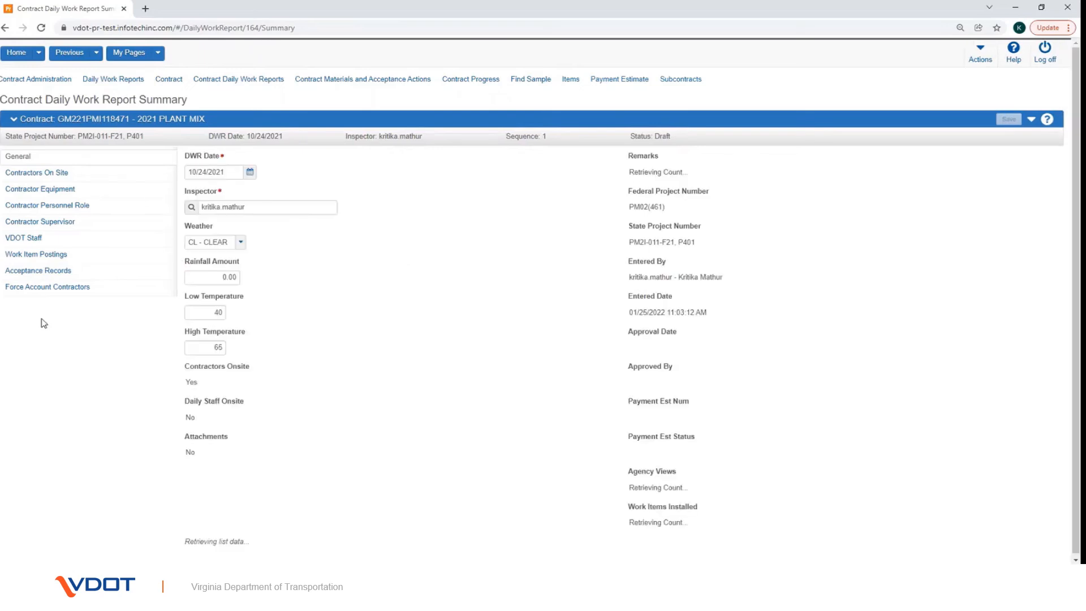
Step: Add the Force Account Test of BOXLEY MATERIALS COMPANY to the report's force account contractors and save
{"action": "left_click", "coordinate": [39, 291]}
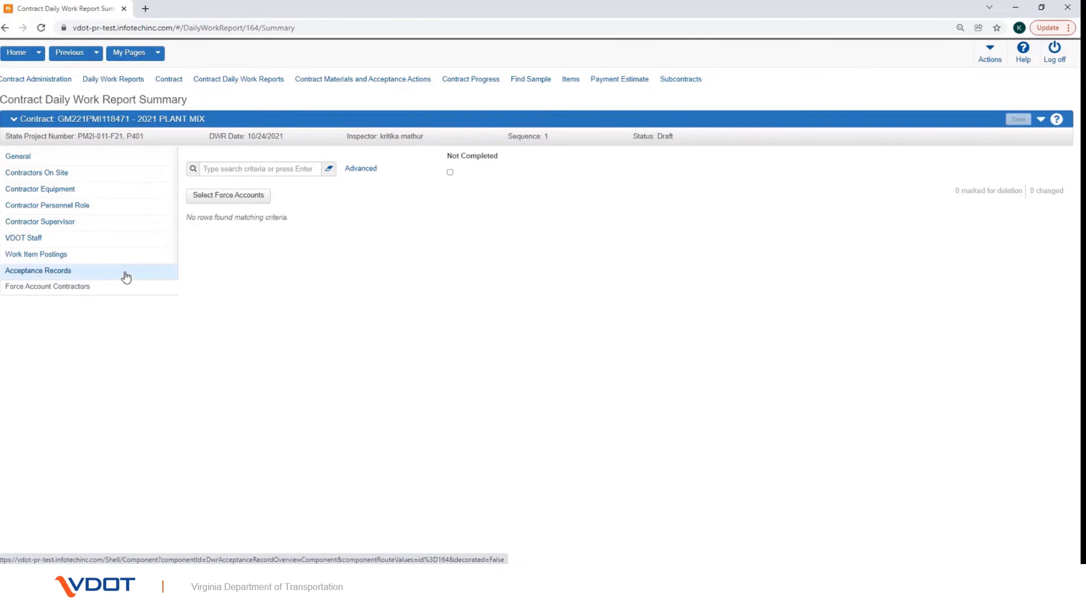
{"action": "left_click", "coordinate": [211, 198]}
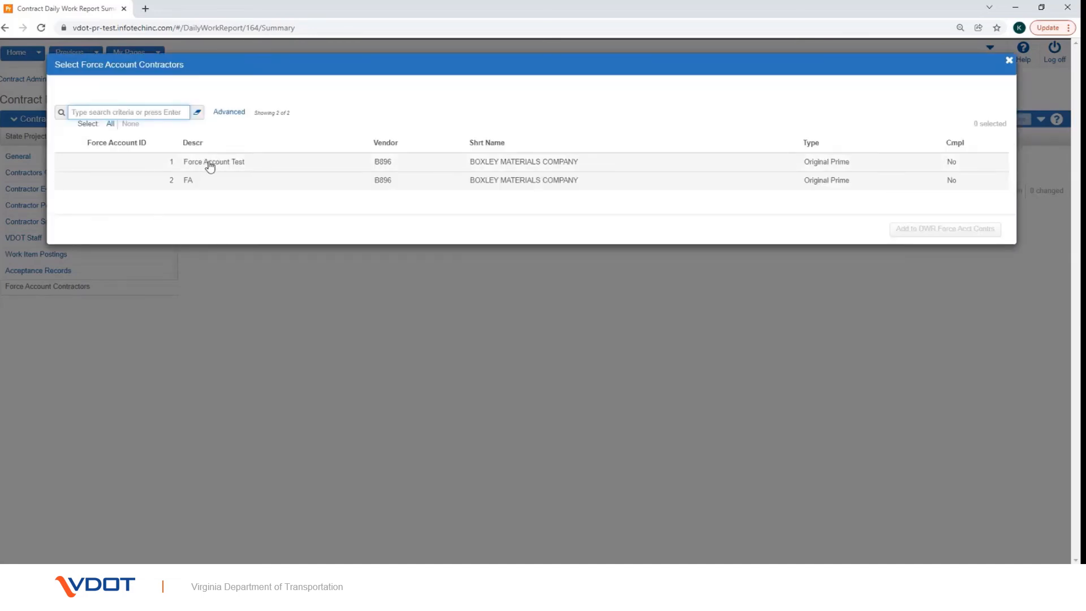
{"action": "left_click", "coordinate": [210, 163]}
{"action": "left_click", "coordinate": [918, 232]}
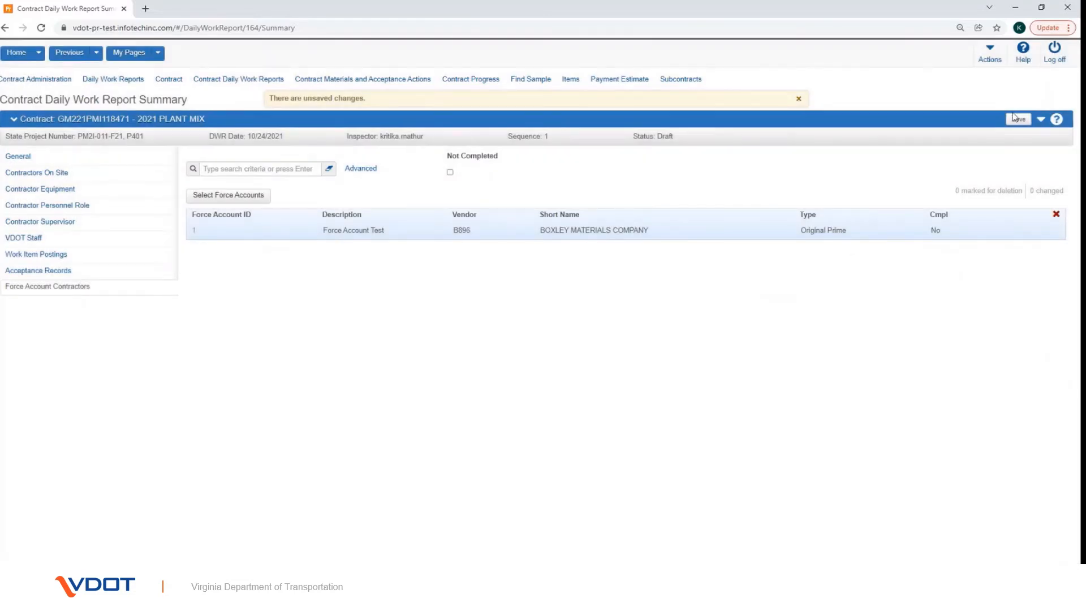
{"action": "left_click", "coordinate": [1018, 118]}
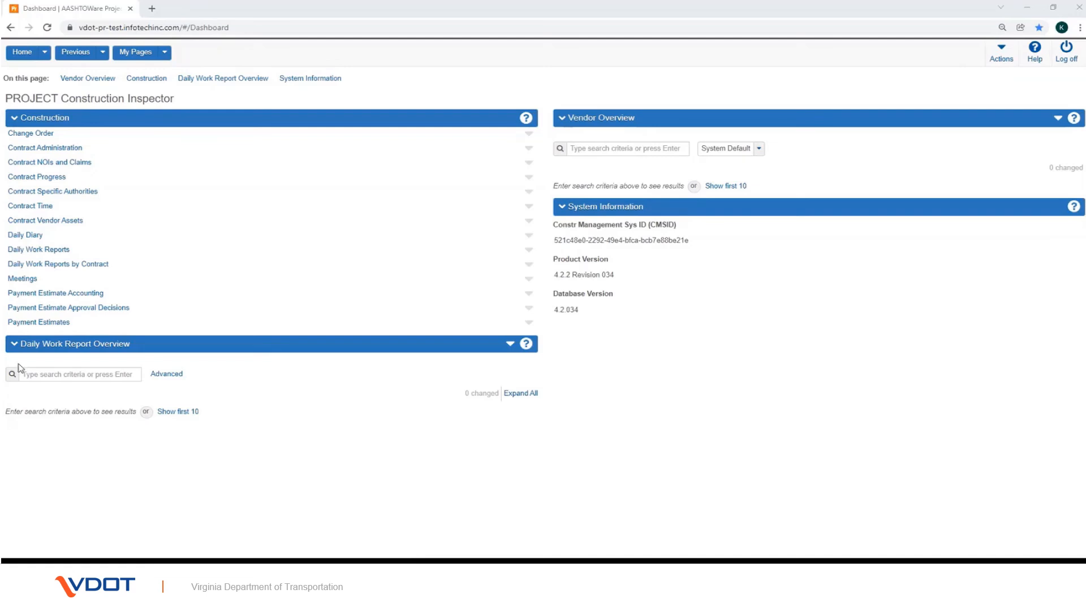
Step: From the inspector dashboard, find the 8471 contract's 10/24/2021 Daily Work Report and open its Force Account Test contractor record
{"action": "left_click", "coordinate": [41, 250]}
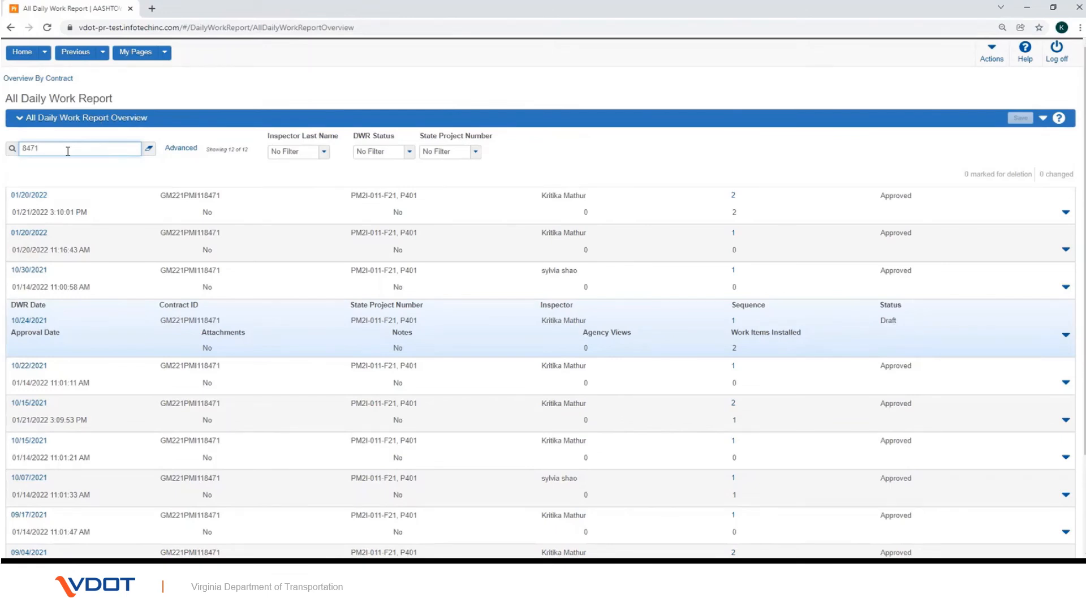
{"action": "left_click", "coordinate": [29, 320]}
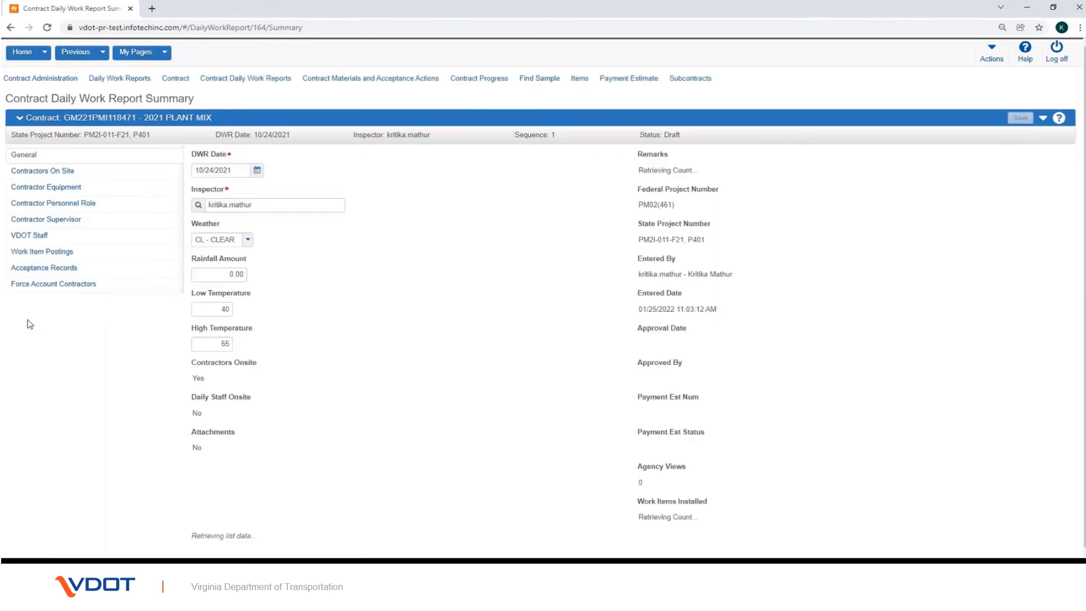
{"action": "left_click", "coordinate": [47, 290]}
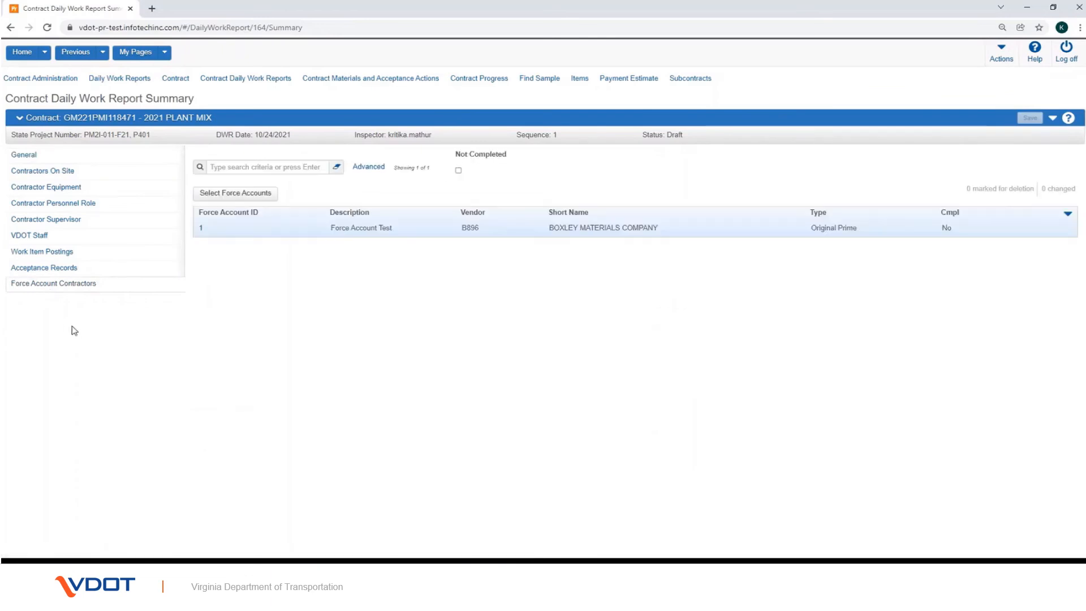
{"action": "left_click", "coordinate": [203, 229]}
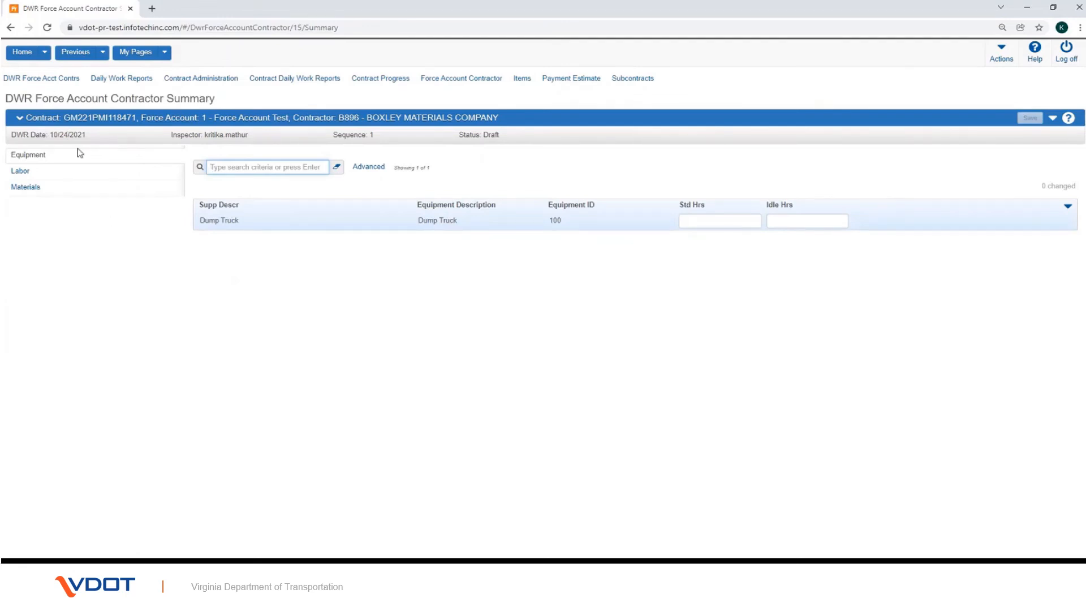
Step: Record 5 standard hours and 0 idle hours for the force account's Dump Truck equipment and save
{"action": "left_click", "coordinate": [36, 159]}
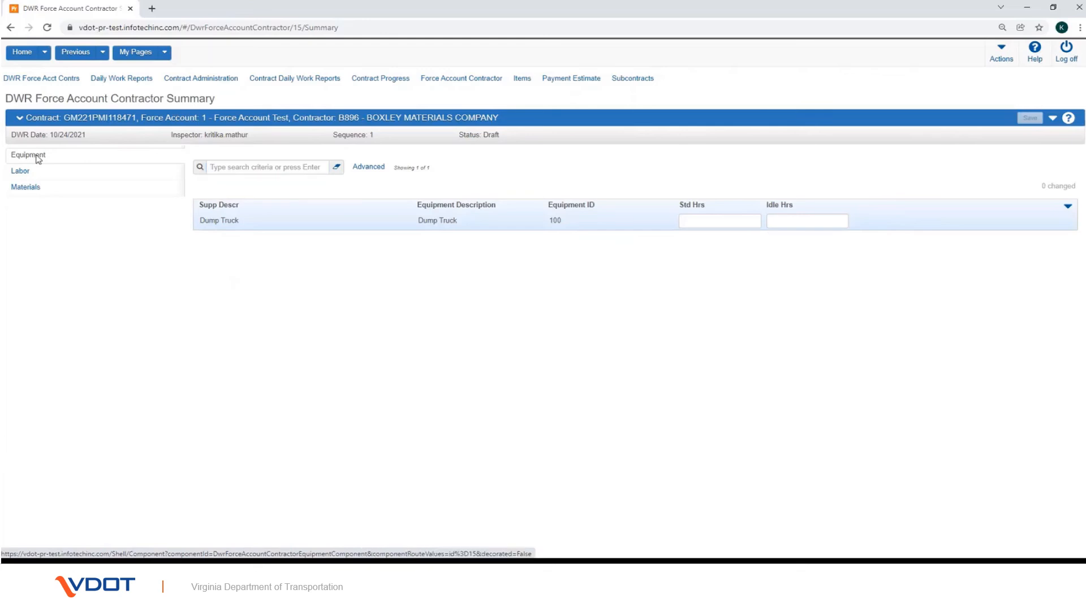
{"action": "left_click", "coordinate": [701, 220]}
{"action": "type", "text": "5"}
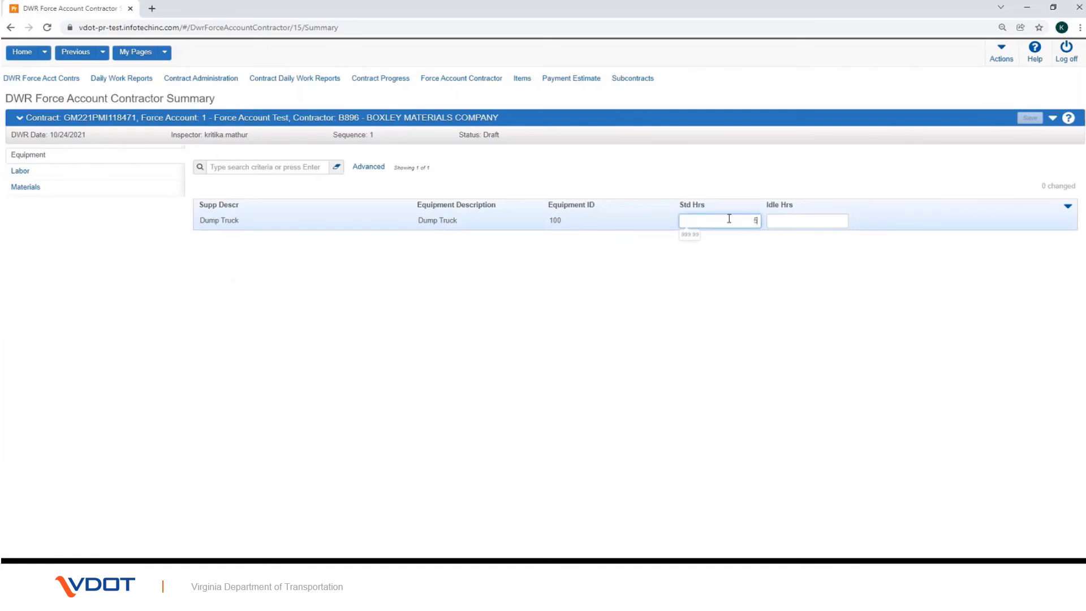
{"action": "left_click", "coordinate": [787, 220]}
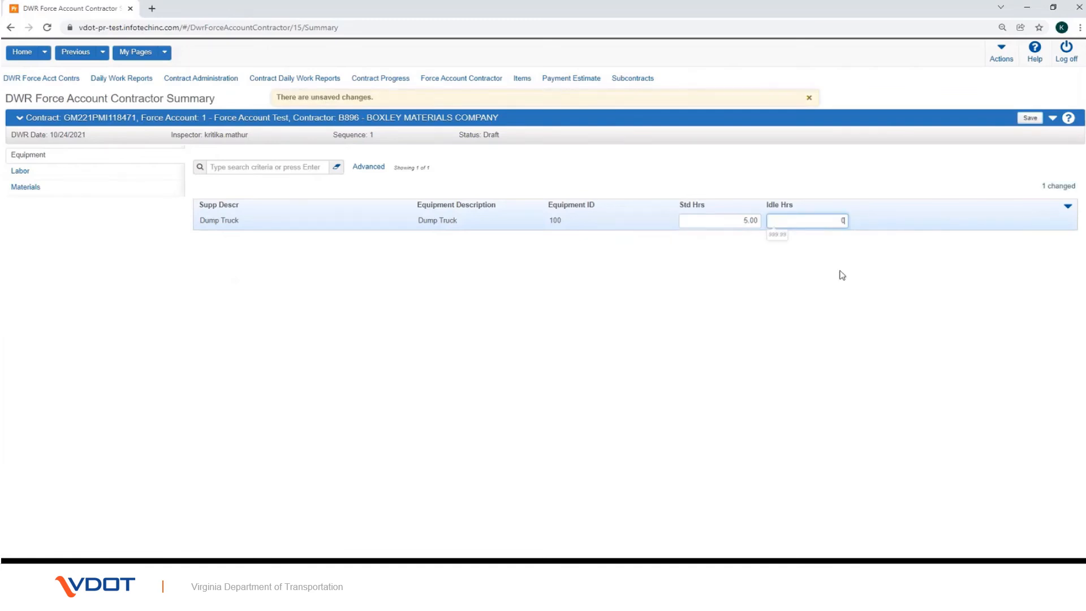
{"action": "left_click", "coordinate": [834, 292]}
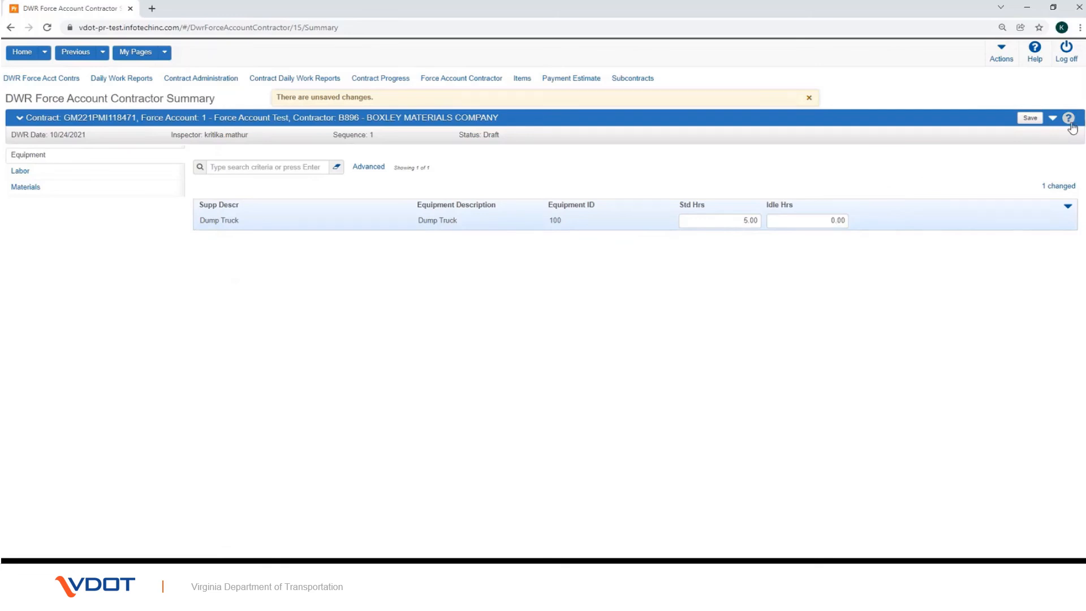
{"action": "left_click", "coordinate": [1030, 118]}
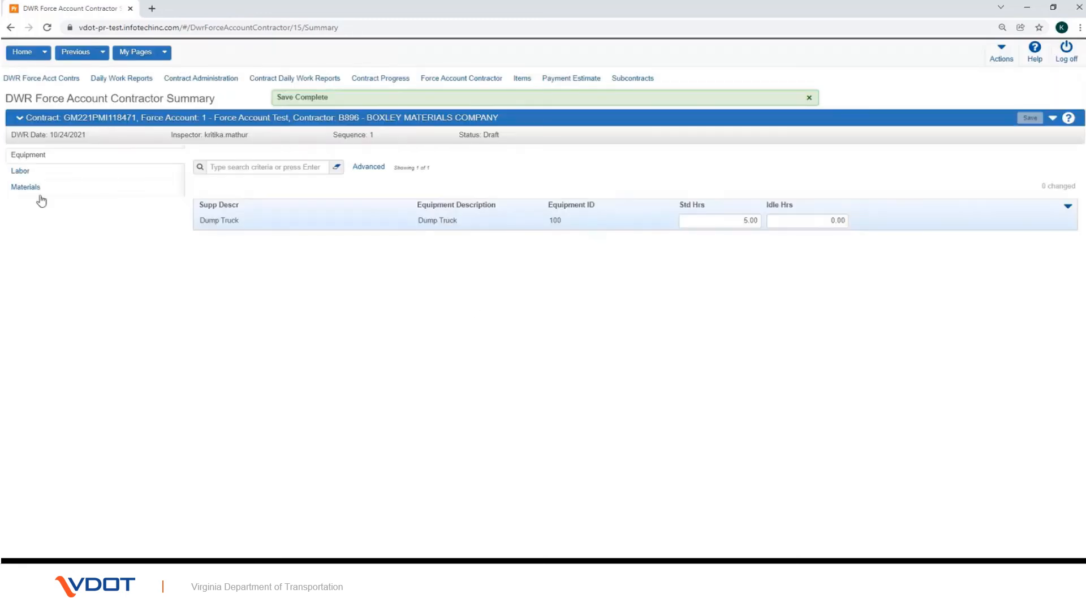
Step: Record 8 regular, 2 overtime and 0 double-time hours for the Foreman in the force account labor and save
{"action": "left_click", "coordinate": [20, 171]}
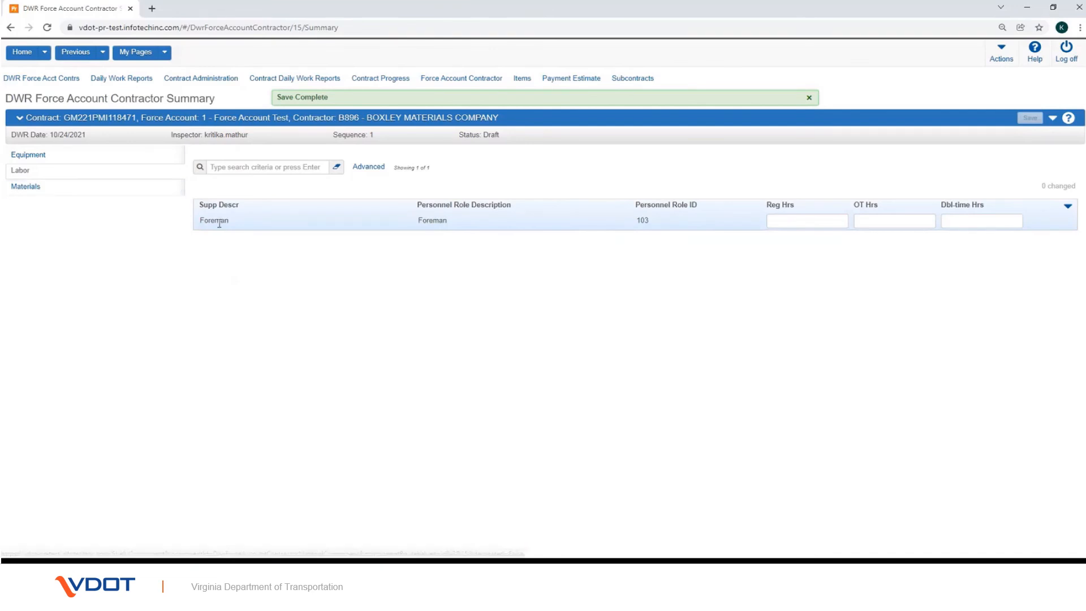
{"action": "left_click", "coordinate": [782, 222]}
{"action": "type", "text": "8"}
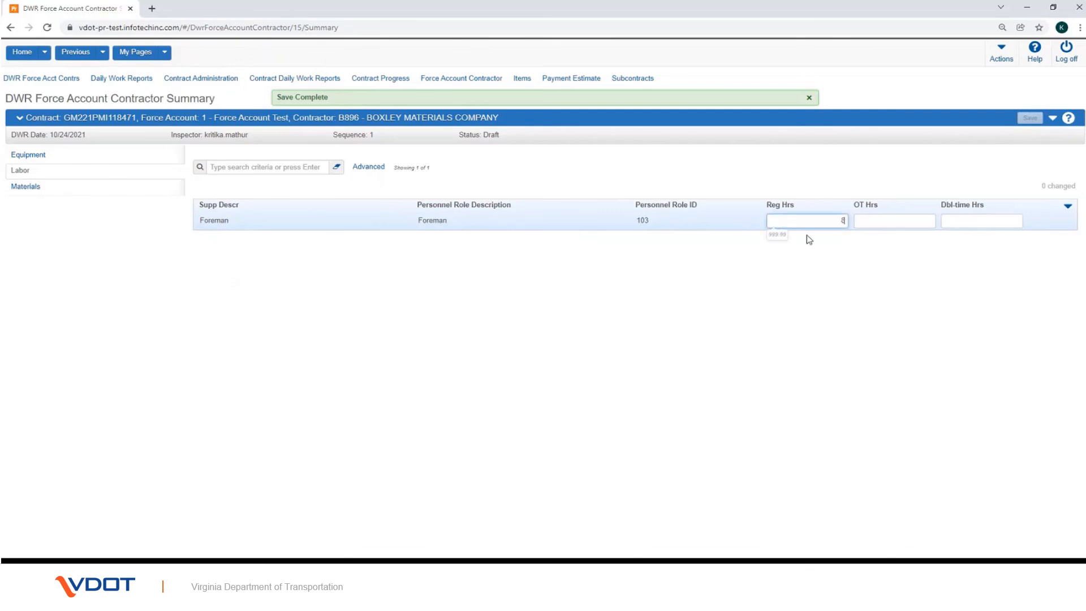
{"action": "left_click", "coordinate": [871, 222]}
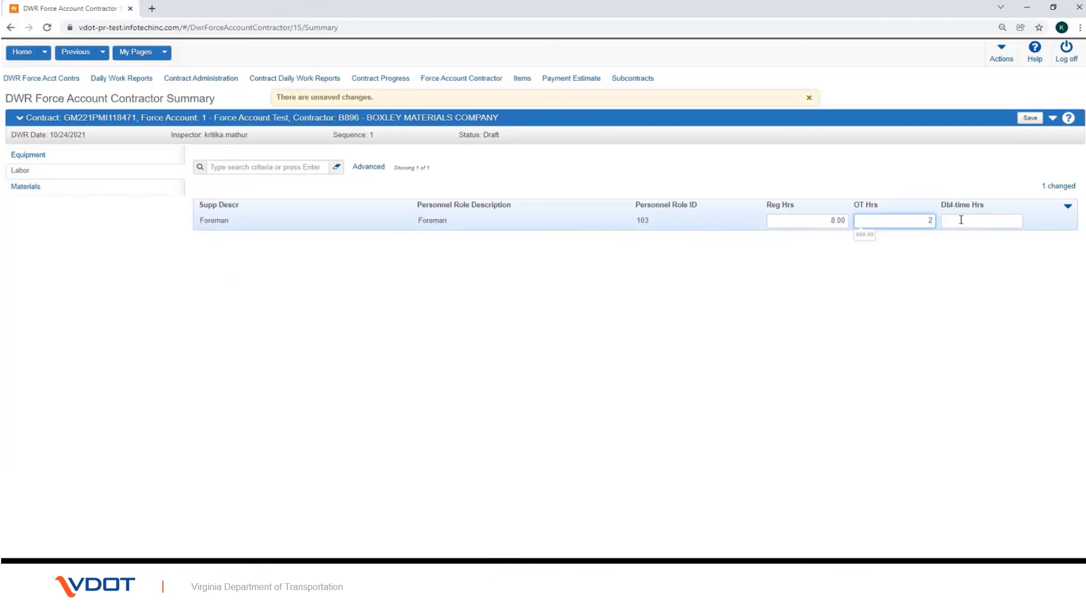
{"action": "left_click", "coordinate": [961, 220]}
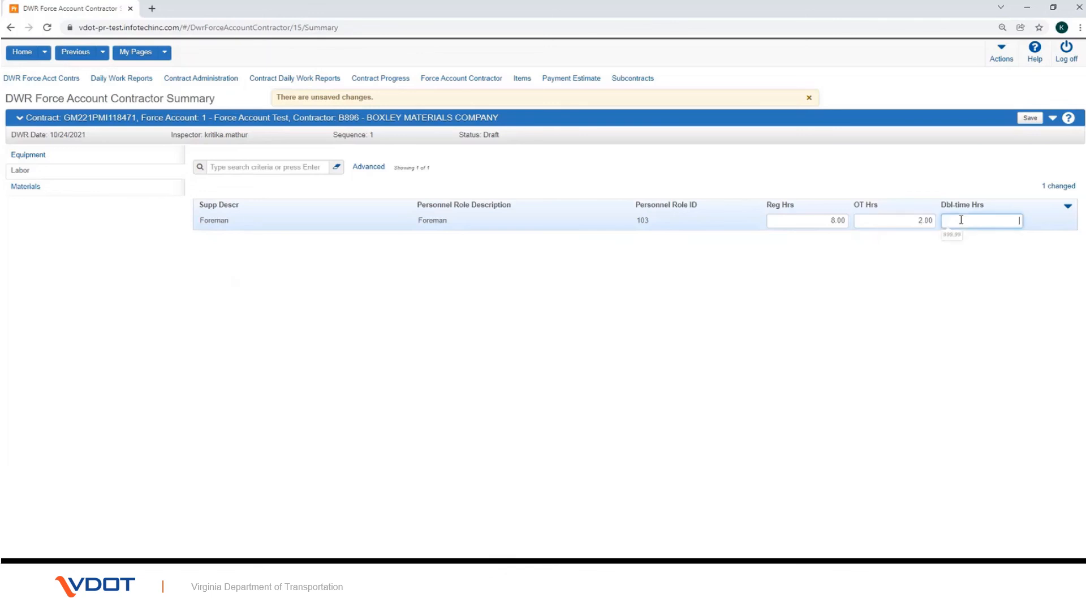
{"action": "type", "text": "0"}
{"action": "left_click", "coordinate": [1030, 118]}
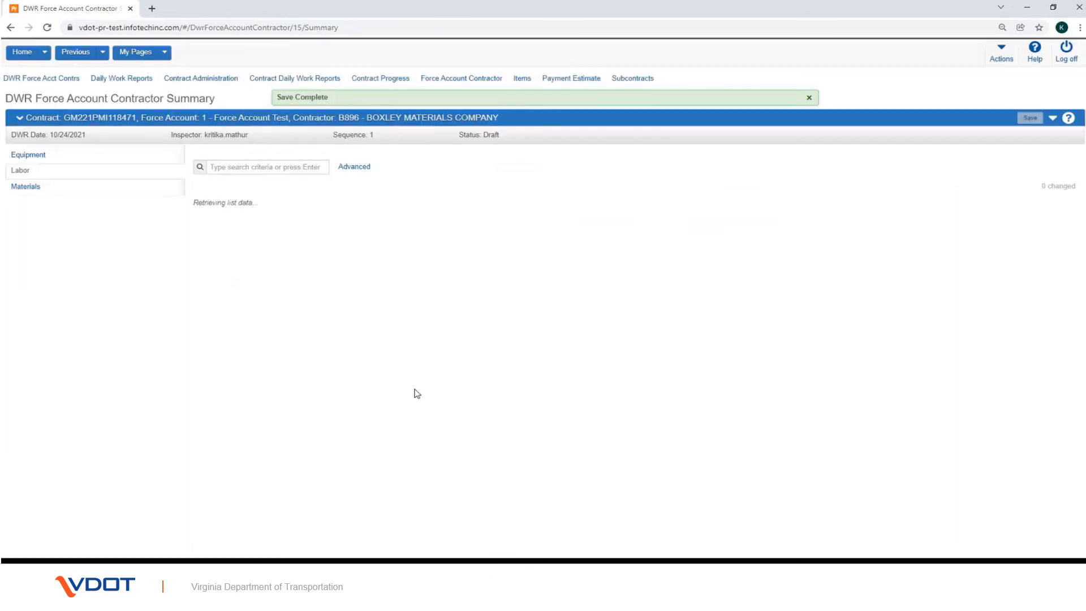
Step: Set the force account material's quantity to 5, save, and recheck the equipment, labor and materials entries
{"action": "left_click", "coordinate": [24, 192]}
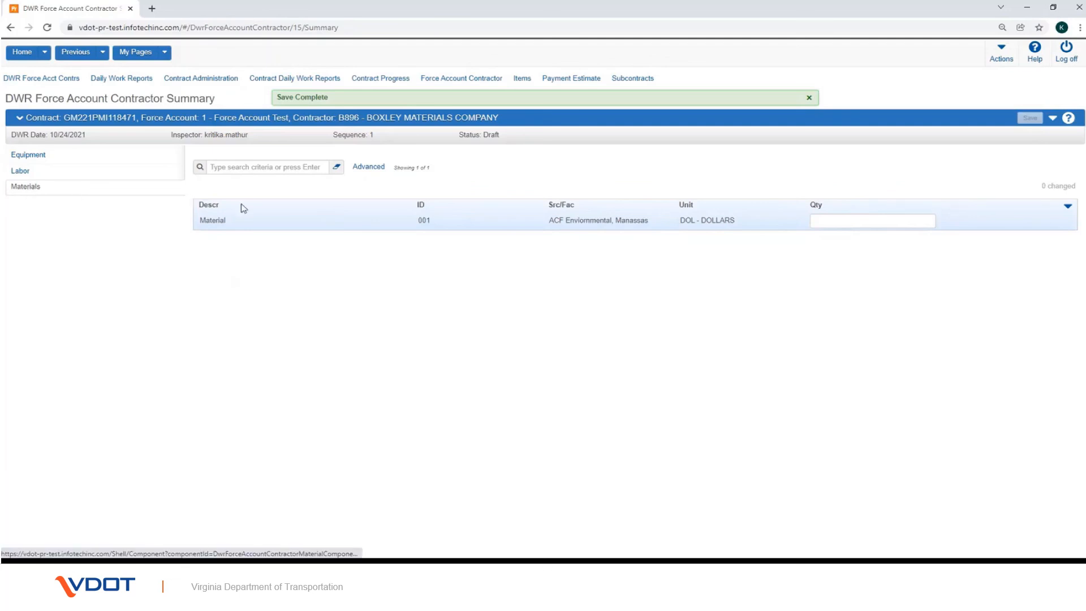
{"action": "left_click", "coordinate": [854, 221]}
{"action": "type", "text": "5"}
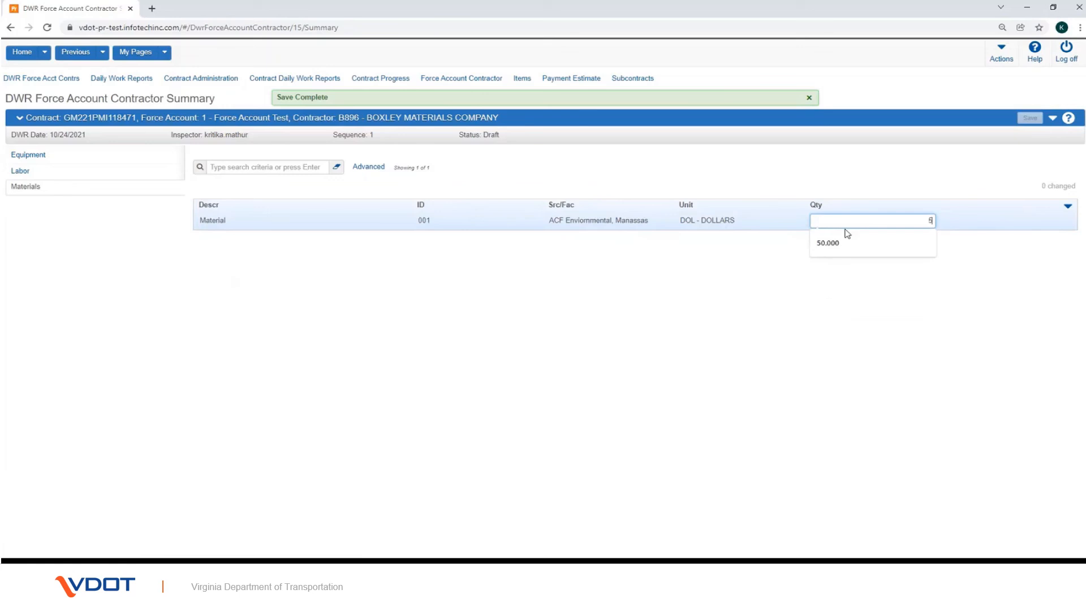
{"action": "left_click", "coordinate": [816, 292]}
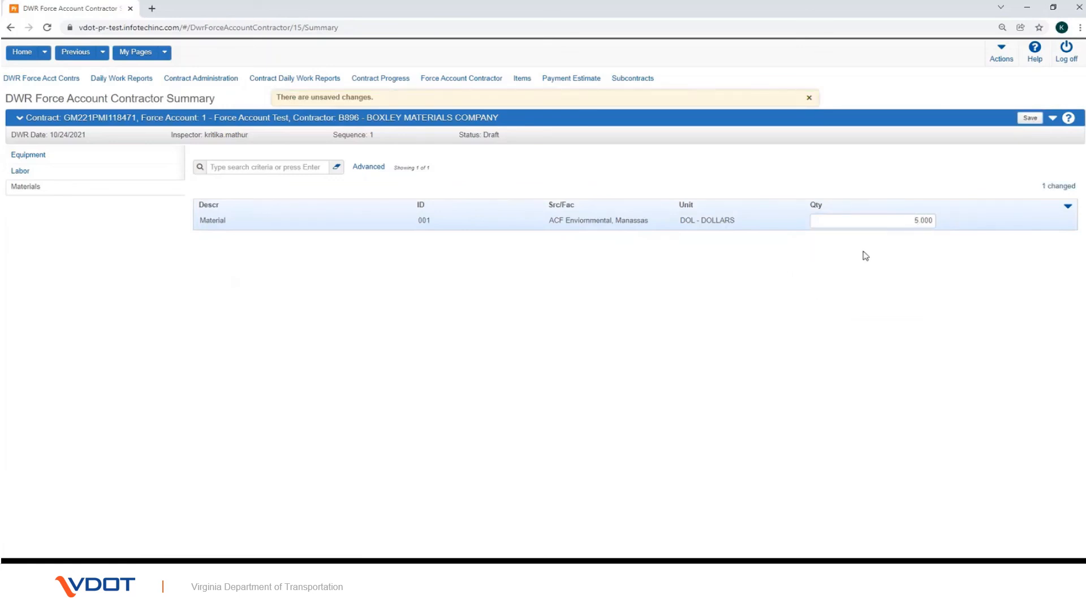
{"action": "left_click", "coordinate": [1030, 118]}
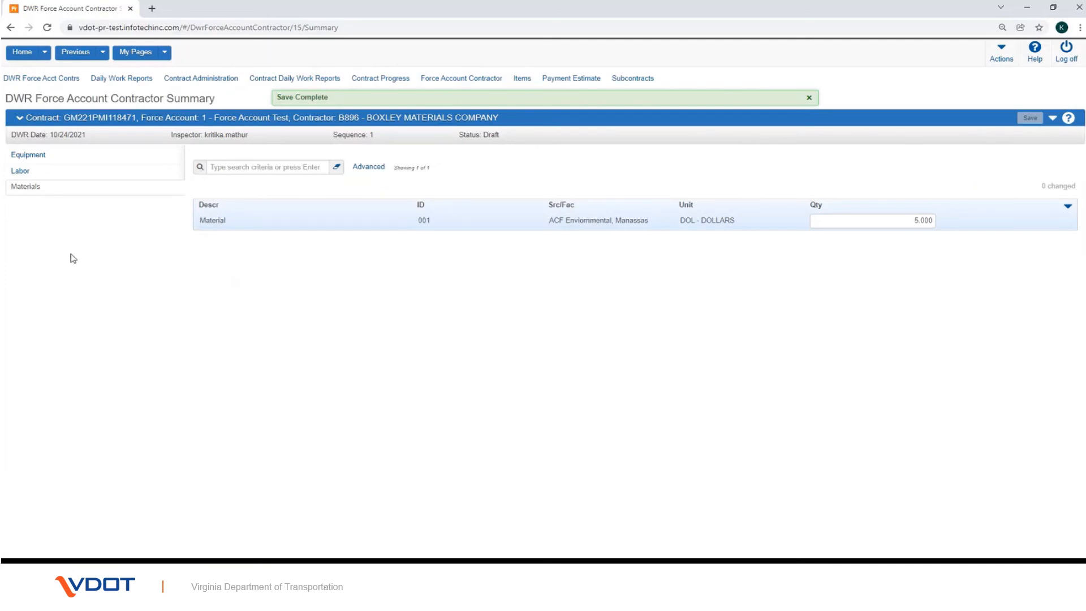
{"action": "left_click", "coordinate": [42, 170]}
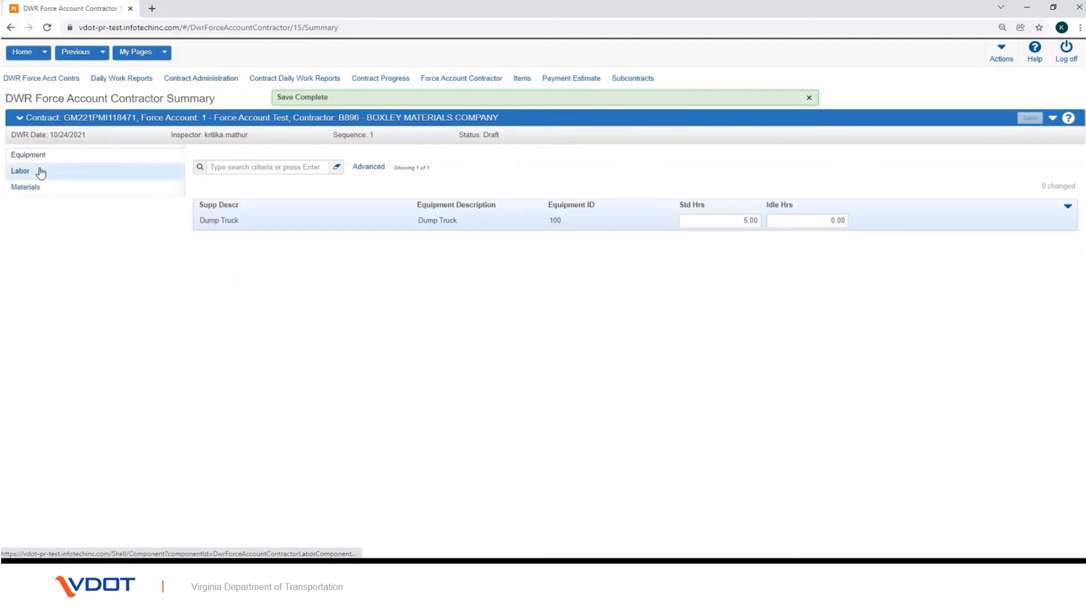
{"action": "left_click", "coordinate": [41, 169]}
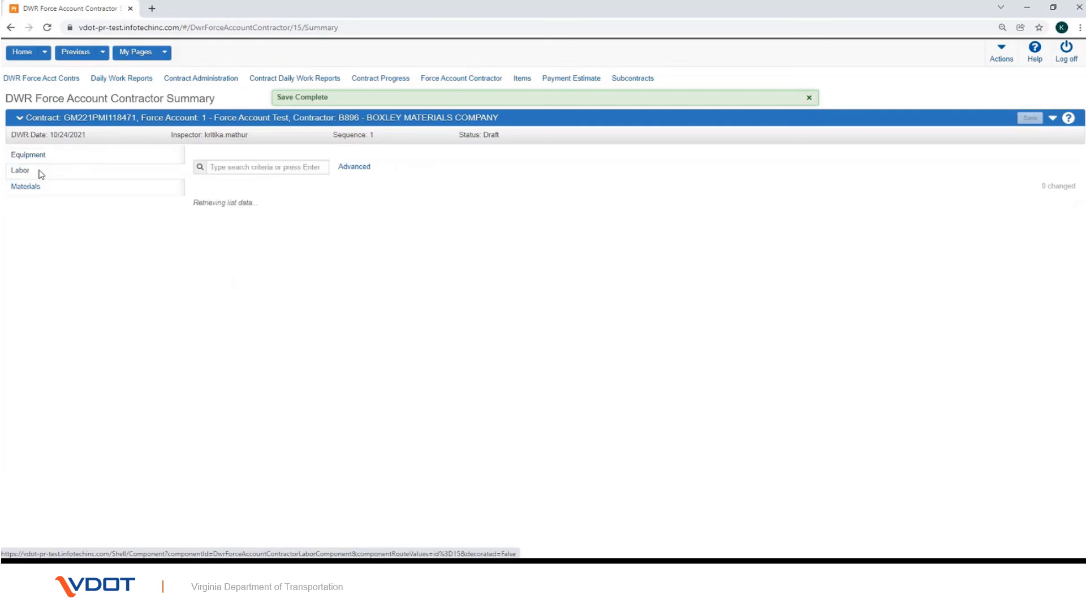
{"action": "left_click", "coordinate": [40, 194]}
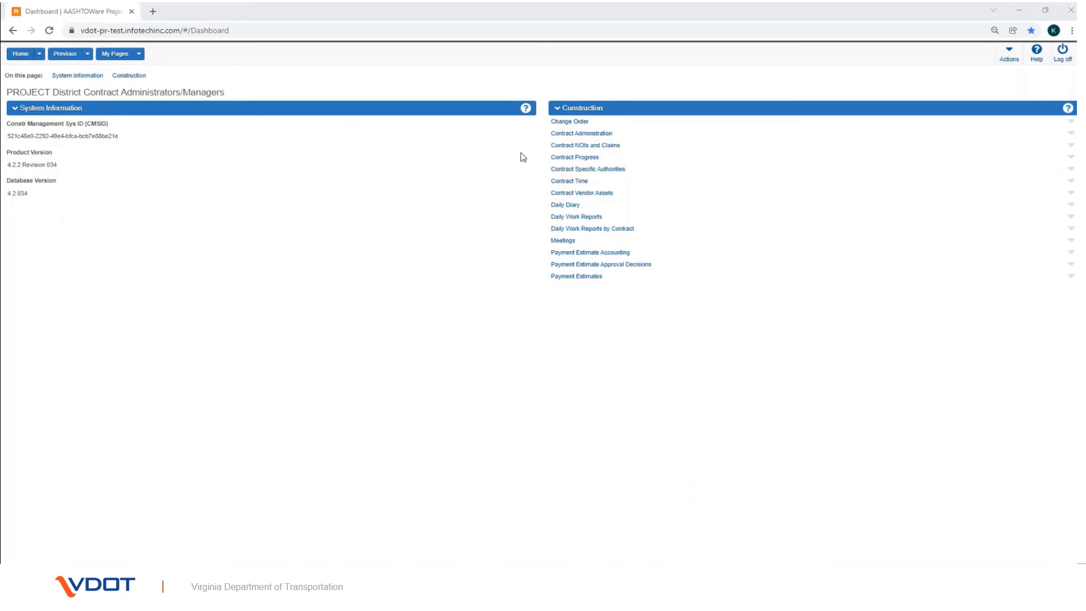
Step: Start a new daily diary on contract GM221PMI118471, finding the contract by its ID among the available contracts
{"action": "left_click", "coordinate": [560, 205]}
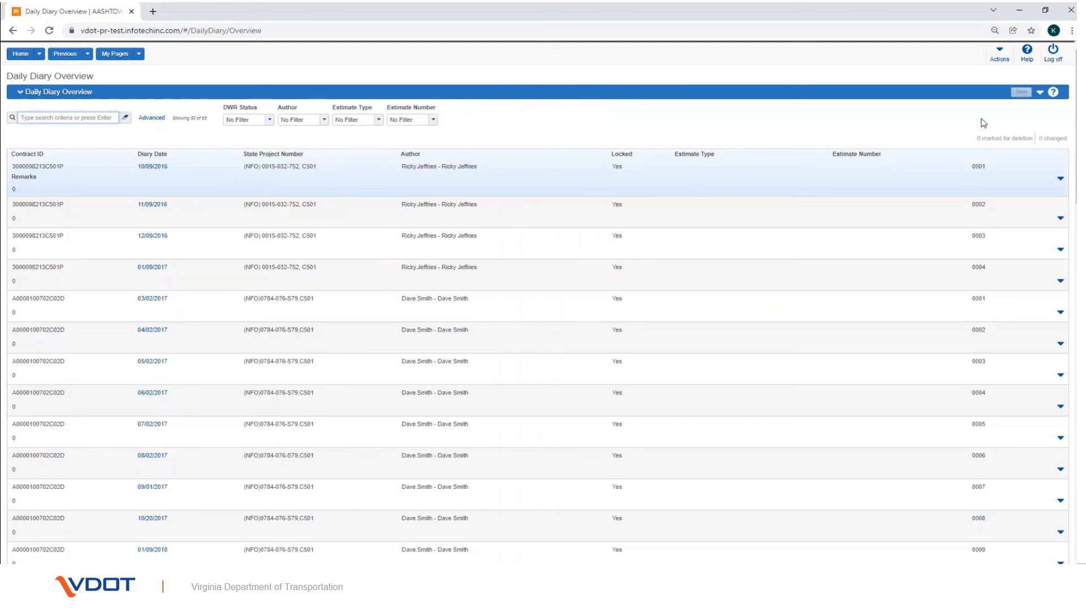
{"action": "left_click", "coordinate": [1039, 93]}
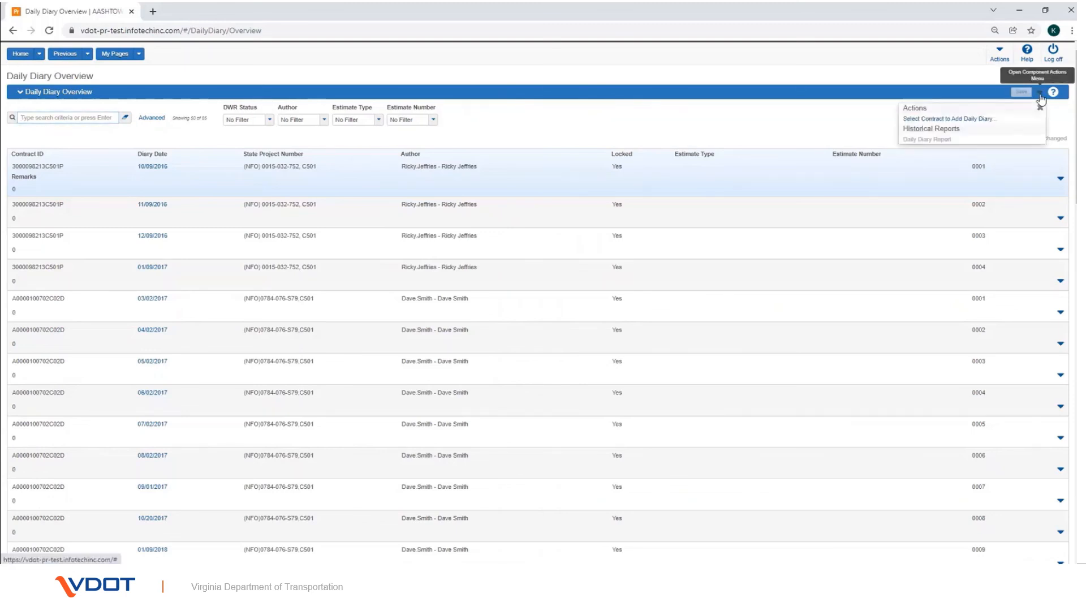
{"action": "left_click", "coordinate": [989, 117]}
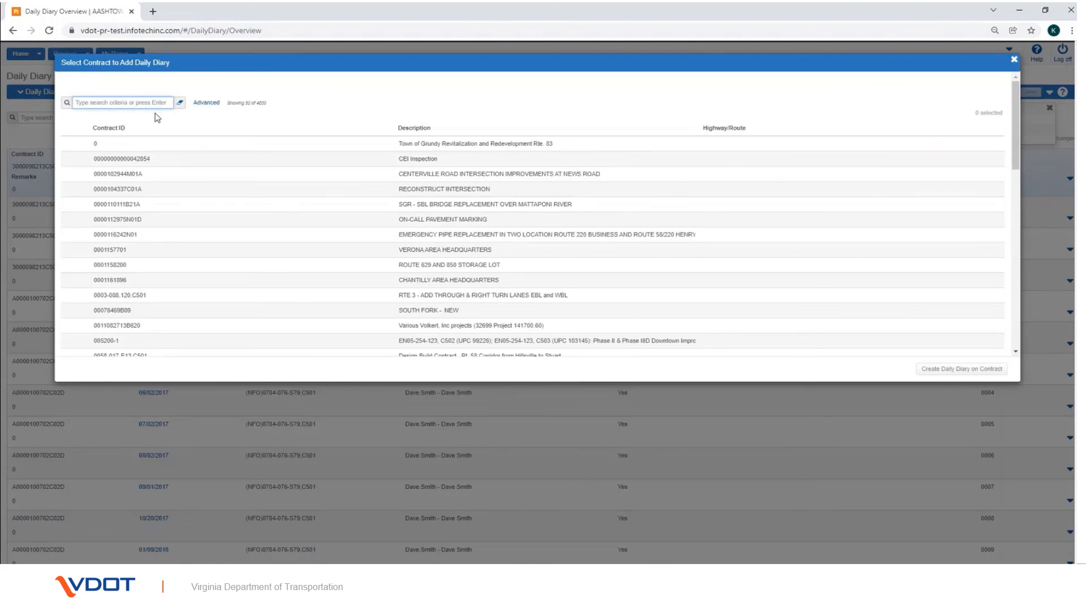
{"action": "left_click", "coordinate": [155, 102]}
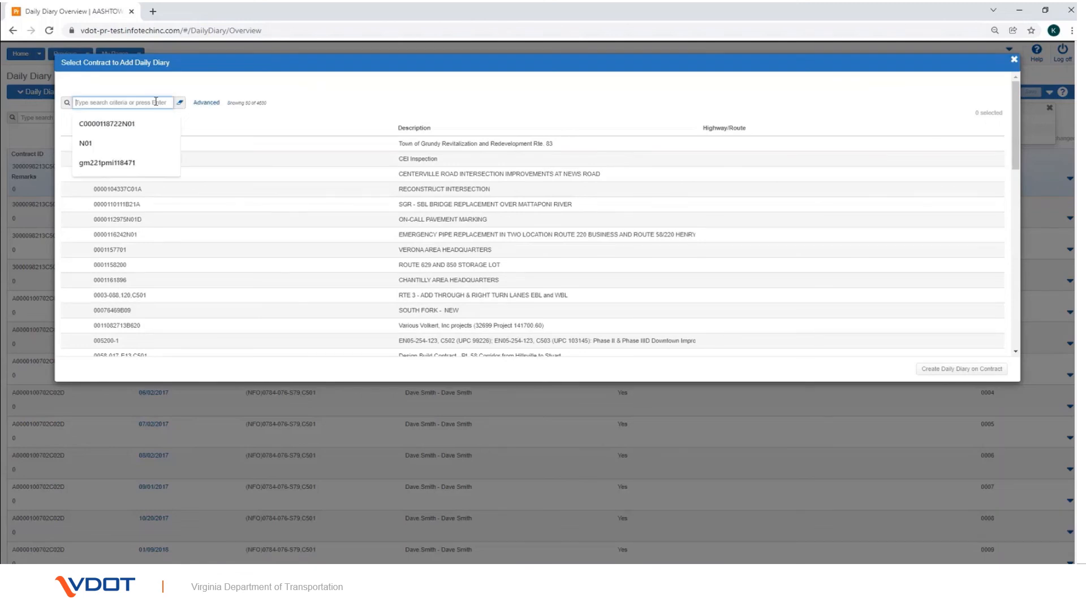
{"action": "key", "text": "Down"}
{"action": "key", "text": "Down"}
{"action": "key", "text": "Down"}
{"action": "key", "text": "Return"}
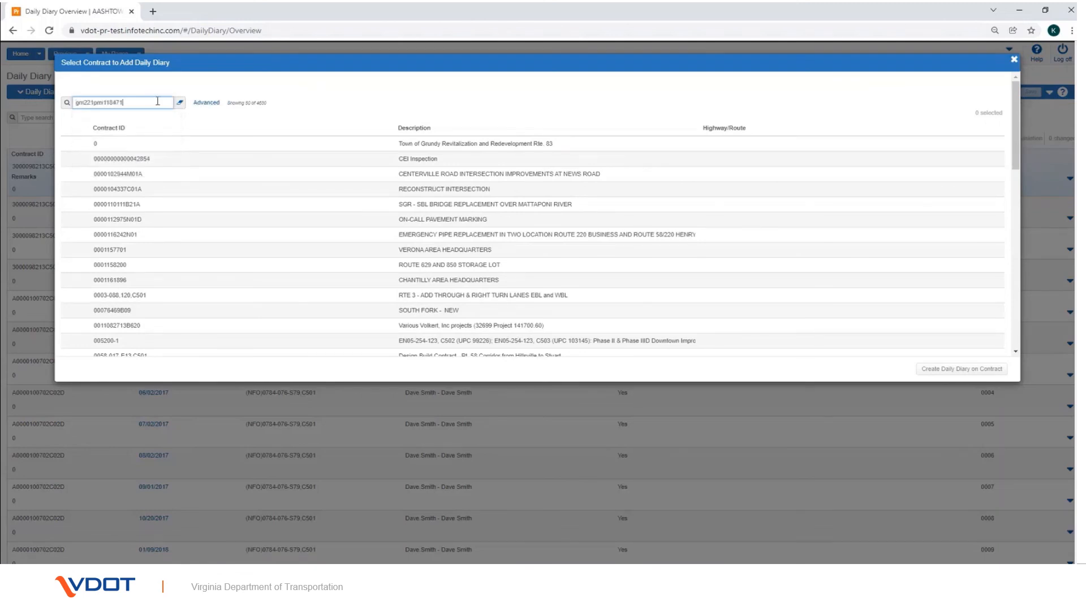
{"action": "key", "text": "Return"}
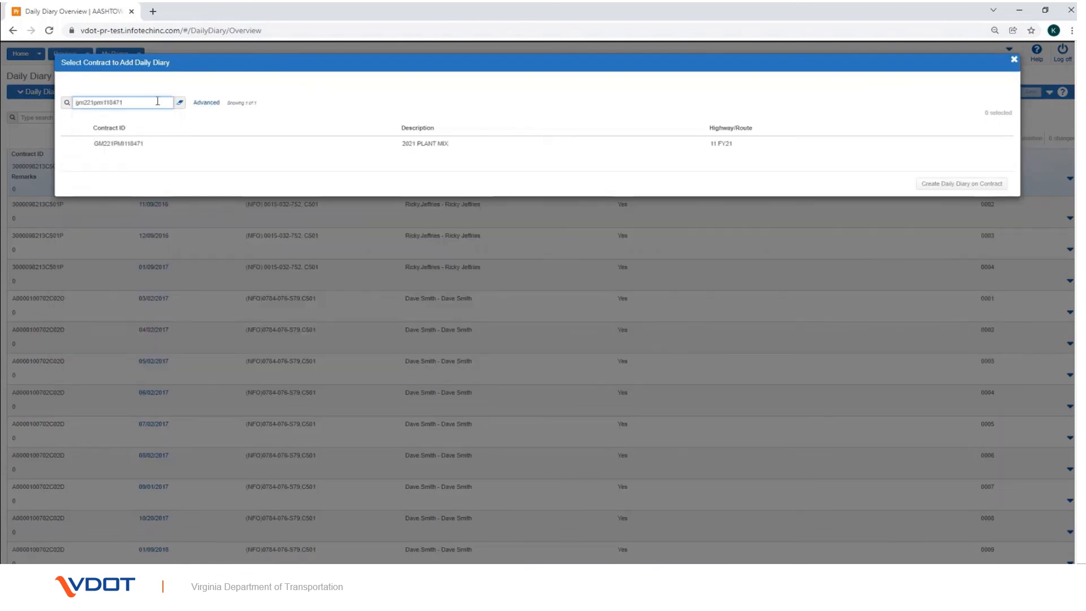
{"action": "left_click", "coordinate": [162, 143]}
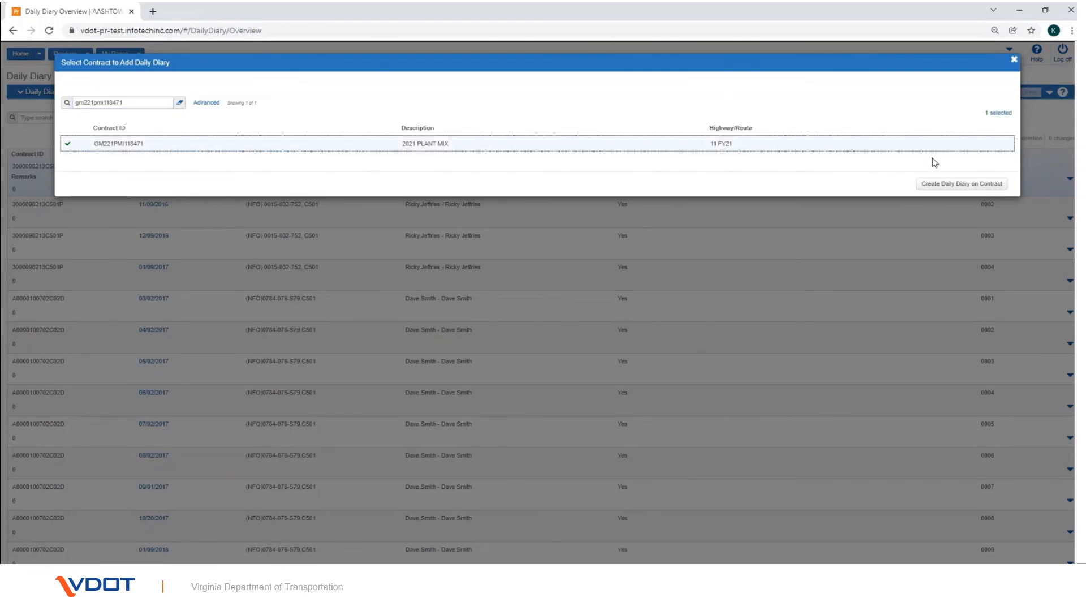
{"action": "left_click", "coordinate": [950, 187]}
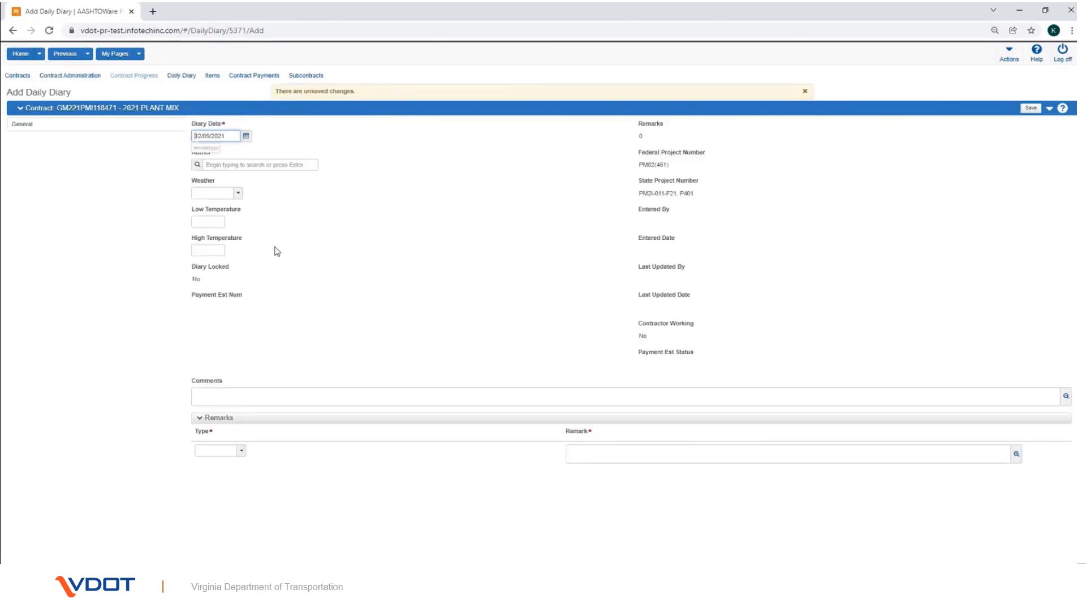
Step: Set the new diary's date to 09/04/2021
{"action": "left_click", "coordinate": [245, 137]}
{"action": "left_click", "coordinate": [250, 151]}
{"action": "left_click", "coordinate": [250, 152]}
{"action": "left_click", "coordinate": [249, 151]}
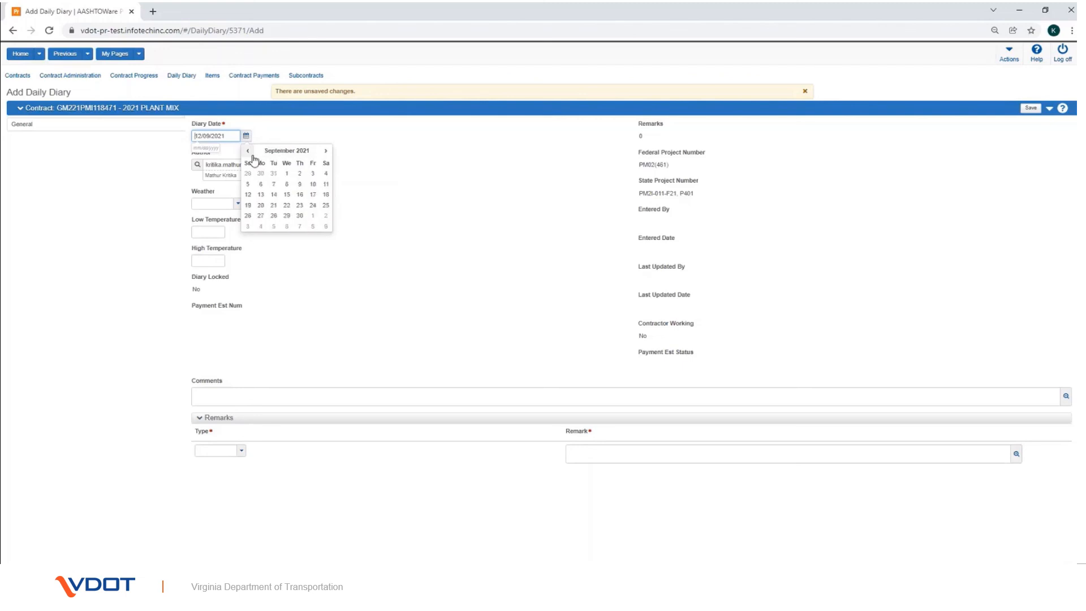
{"action": "left_click", "coordinate": [313, 174]}
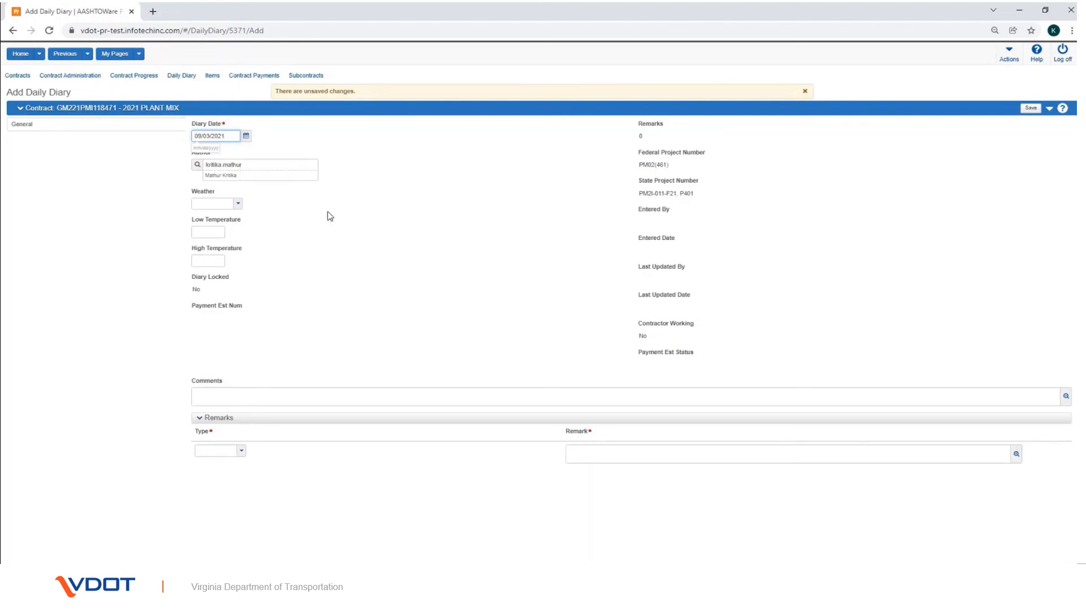
{"action": "left_click", "coordinate": [247, 138]}
{"action": "left_click", "coordinate": [326, 173]}
{"action": "left_click", "coordinate": [305, 170]}
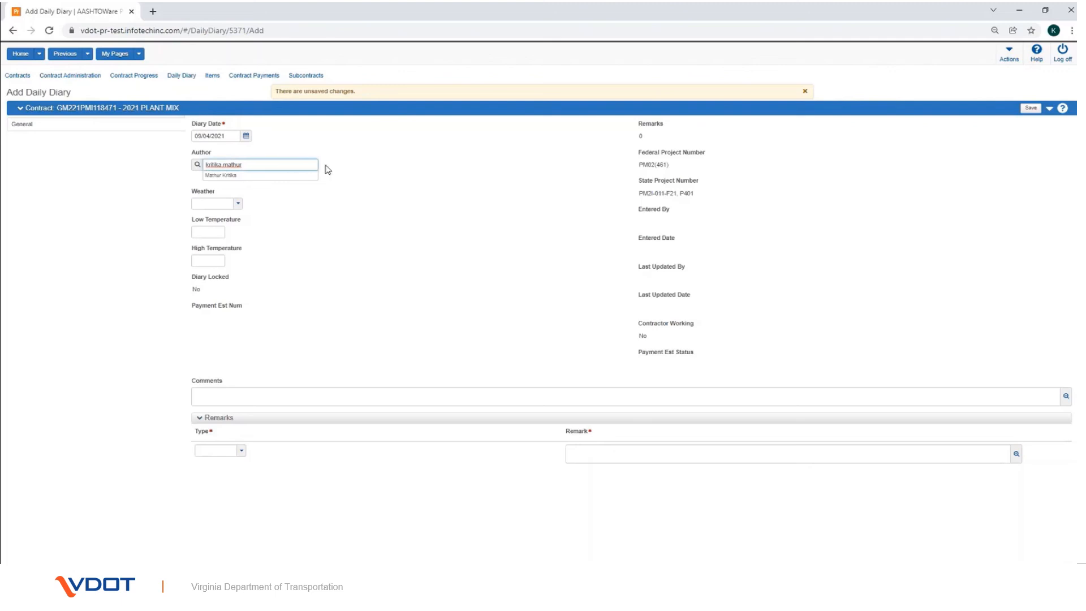
Step: Record the diary's weather as H - HAIL, with a low temperature of 50 and a high temperature of 50
{"action": "left_click", "coordinate": [238, 204]}
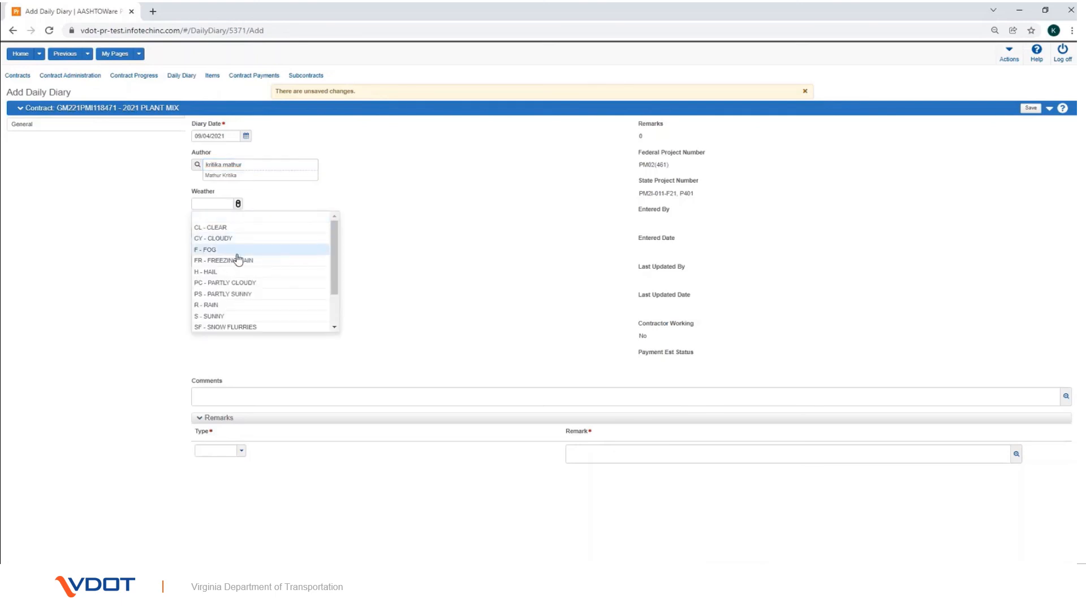
{"action": "left_click", "coordinate": [236, 272]}
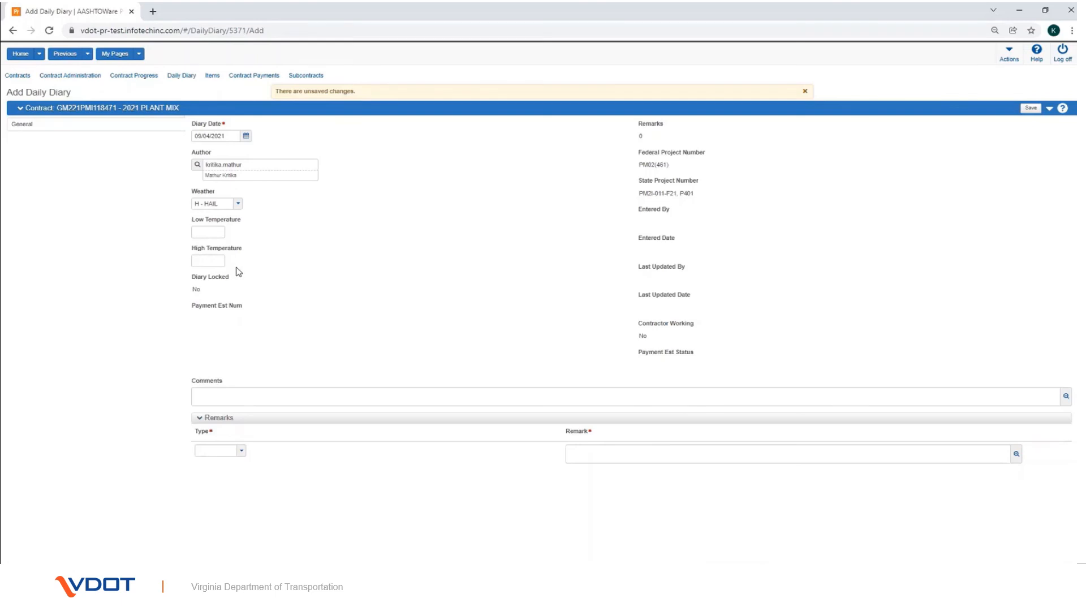
{"action": "left_click", "coordinate": [221, 236]}
{"action": "type", "text": "50"}
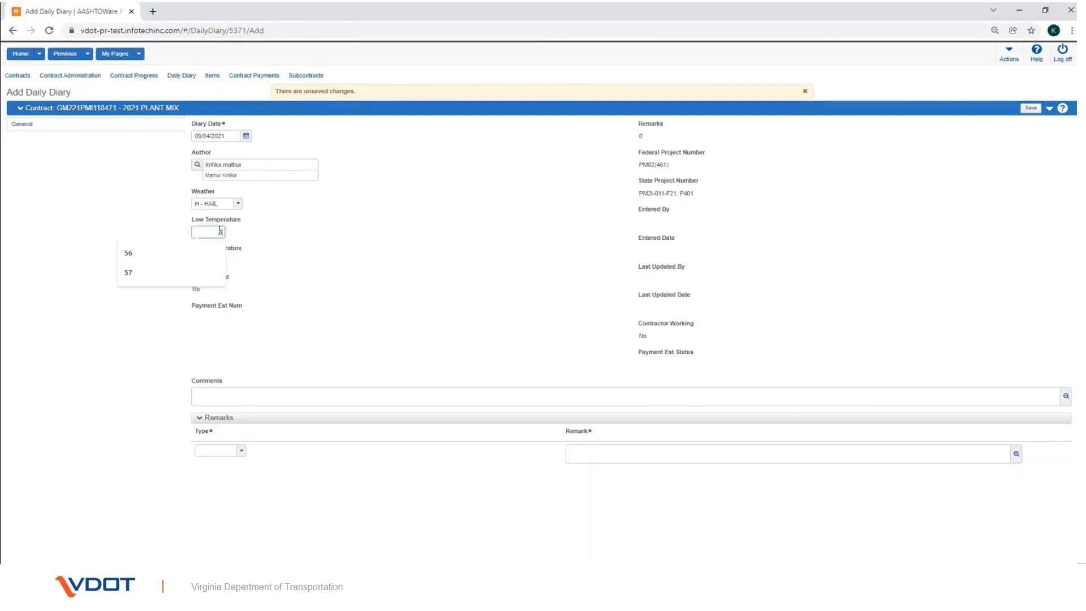
{"action": "left_click", "coordinate": [219, 261]}
{"action": "type", "text": "50"}
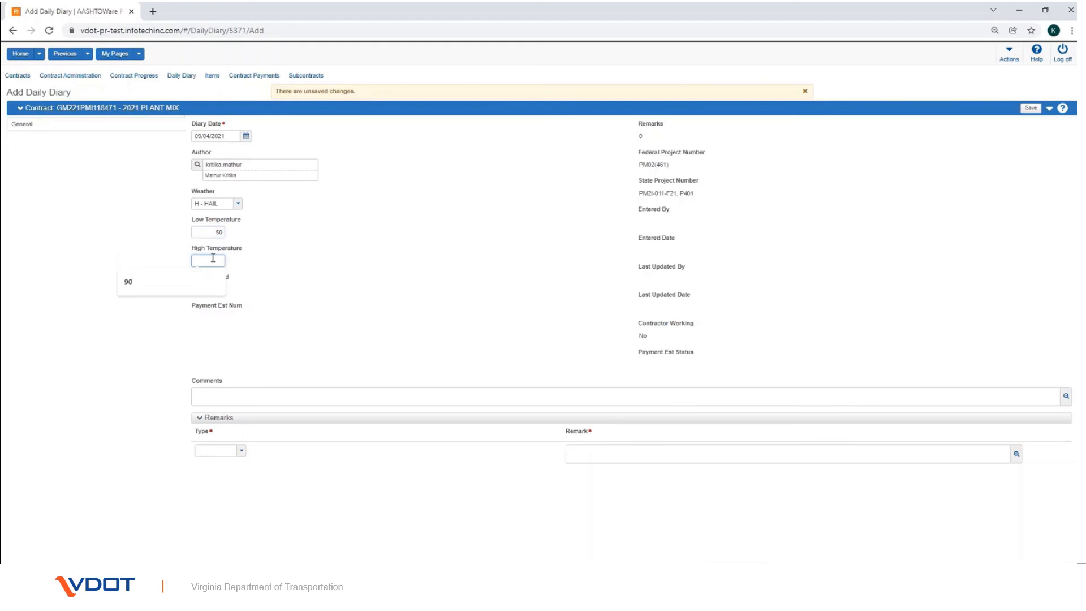
{"action": "left_click", "coordinate": [277, 266]}
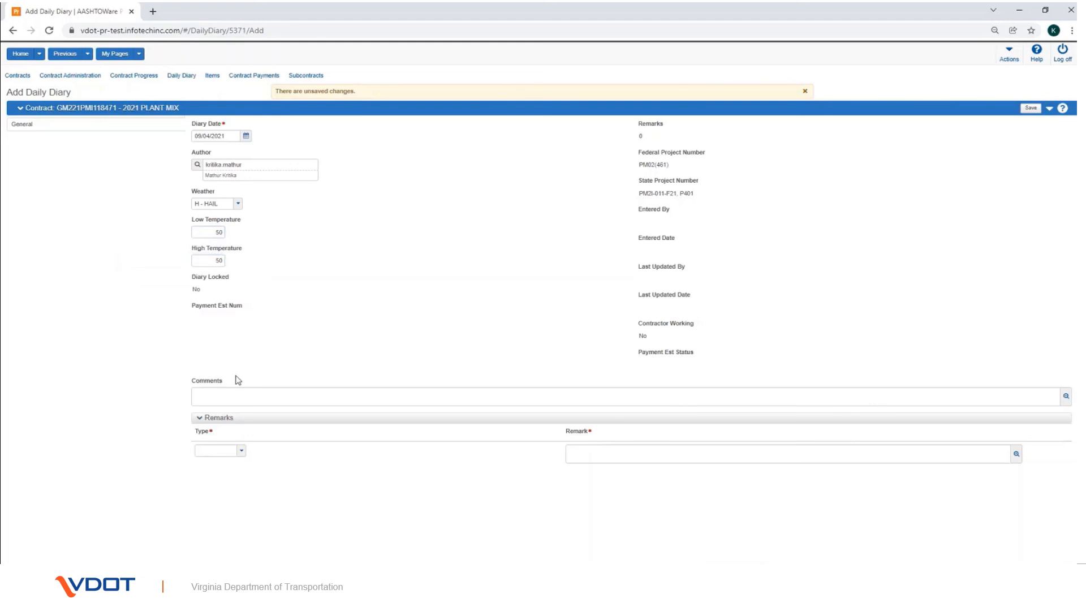
Step: Enter the comment "Comment" and a GEN - General remark reading "Remark for Daily Diary", and save the diary
{"action": "left_click", "coordinate": [235, 396]}
{"action": "type", "text": "COmment"}
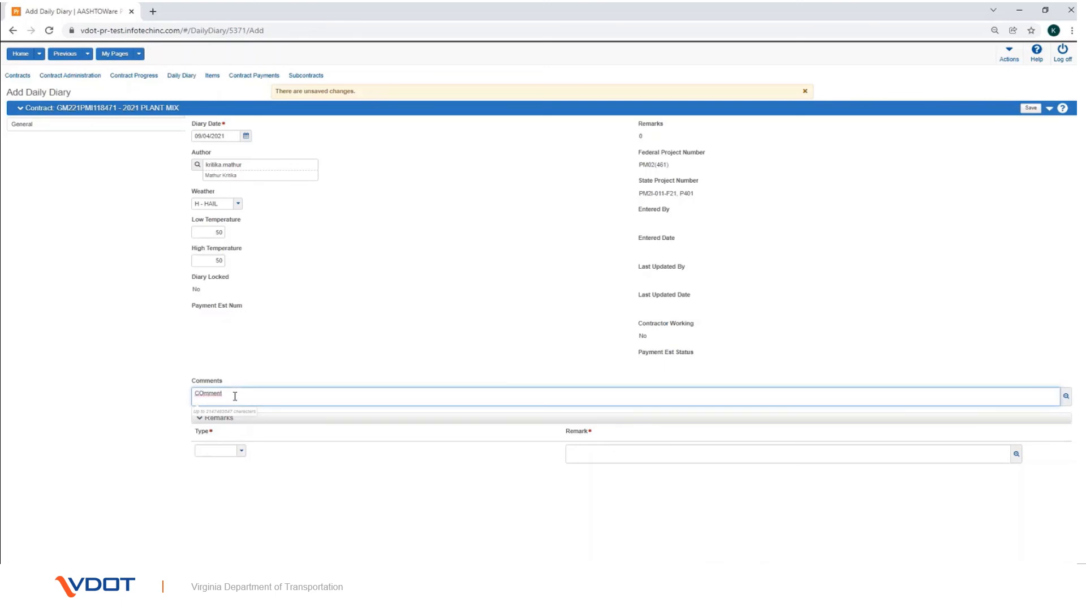
{"action": "left_click", "coordinate": [228, 455]}
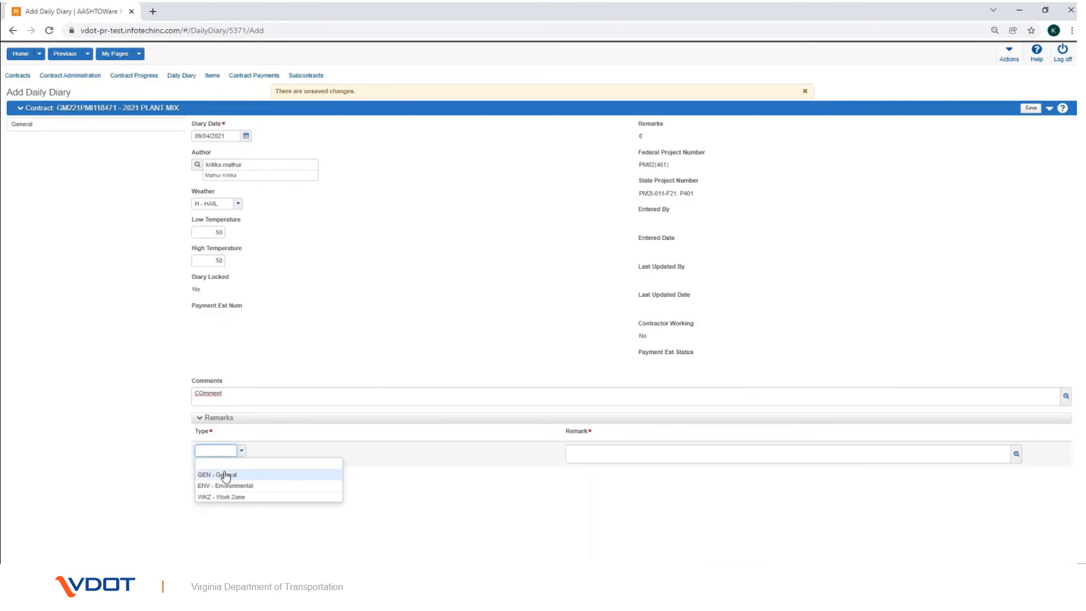
{"action": "left_click", "coordinate": [226, 476]}
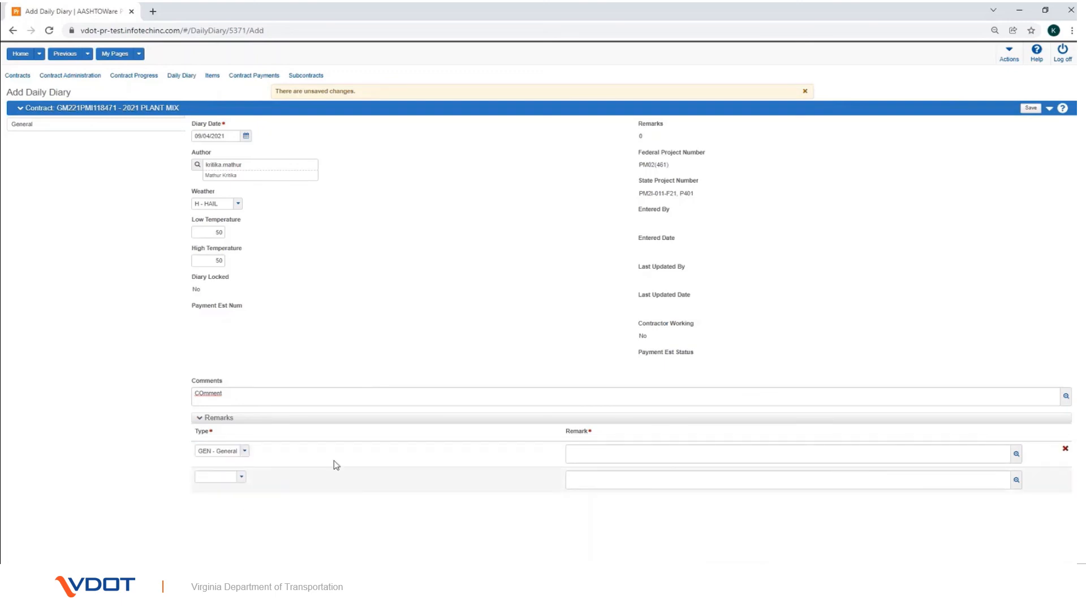
{"action": "left_click", "coordinate": [595, 459]}
{"action": "type", "text": "Rema"}
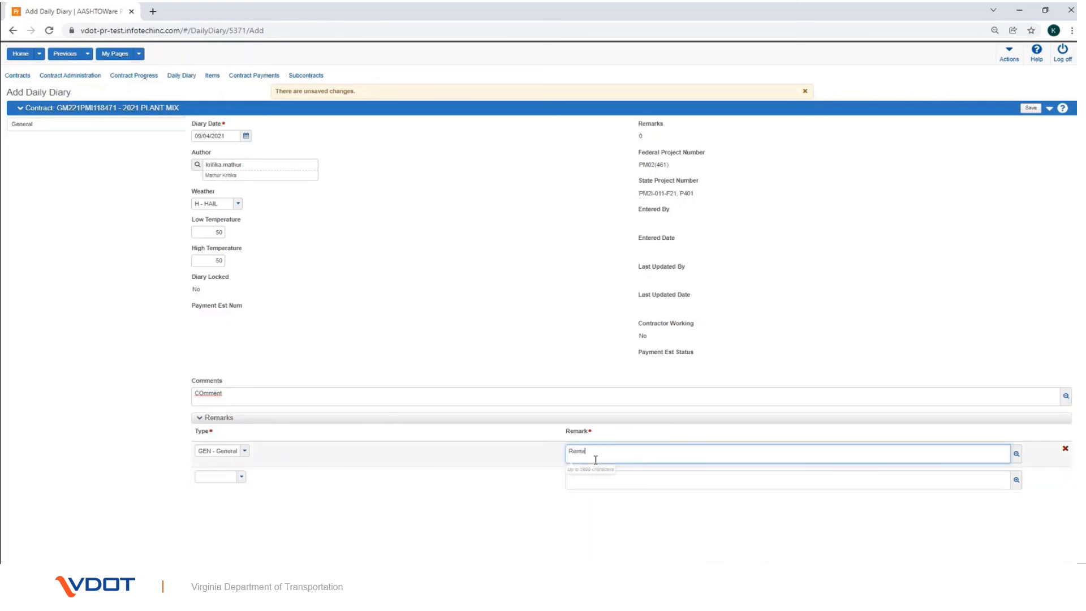
{"action": "type", "text": "rk for Dialy Diary"}
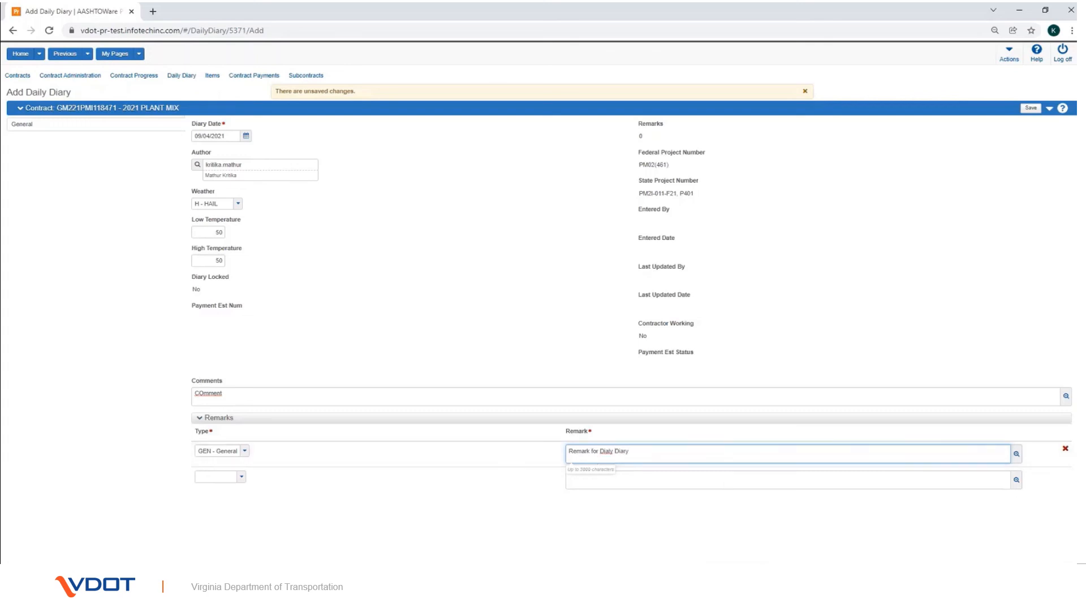
{"action": "left_click", "coordinate": [1030, 108]}
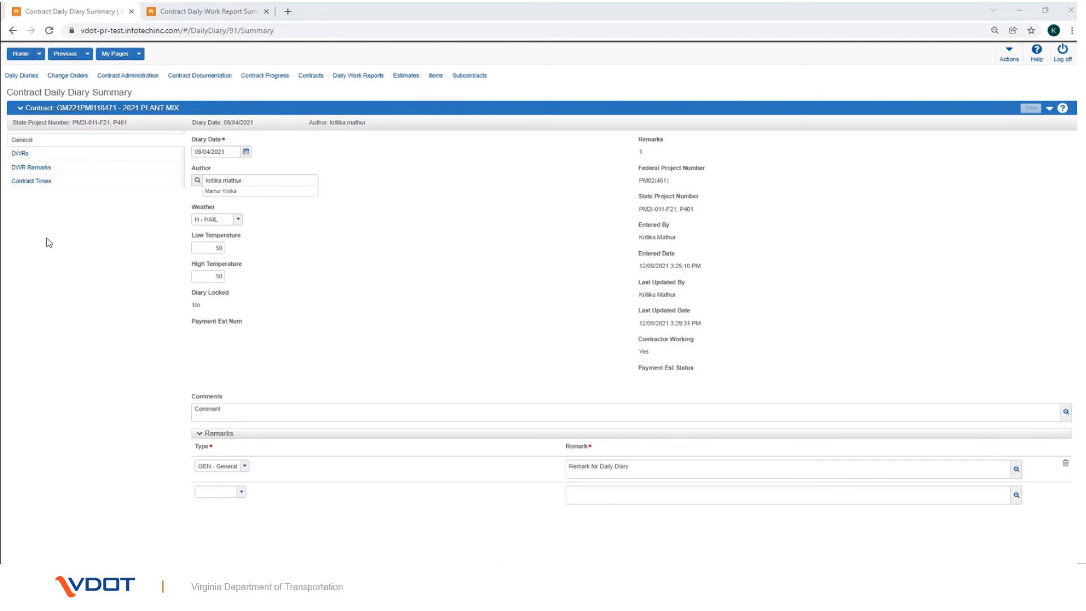
Step: Review the first Daily Work Report listed under the 09/04/2021 diary, and return to the diary summary
{"action": "left_click", "coordinate": [23, 154]}
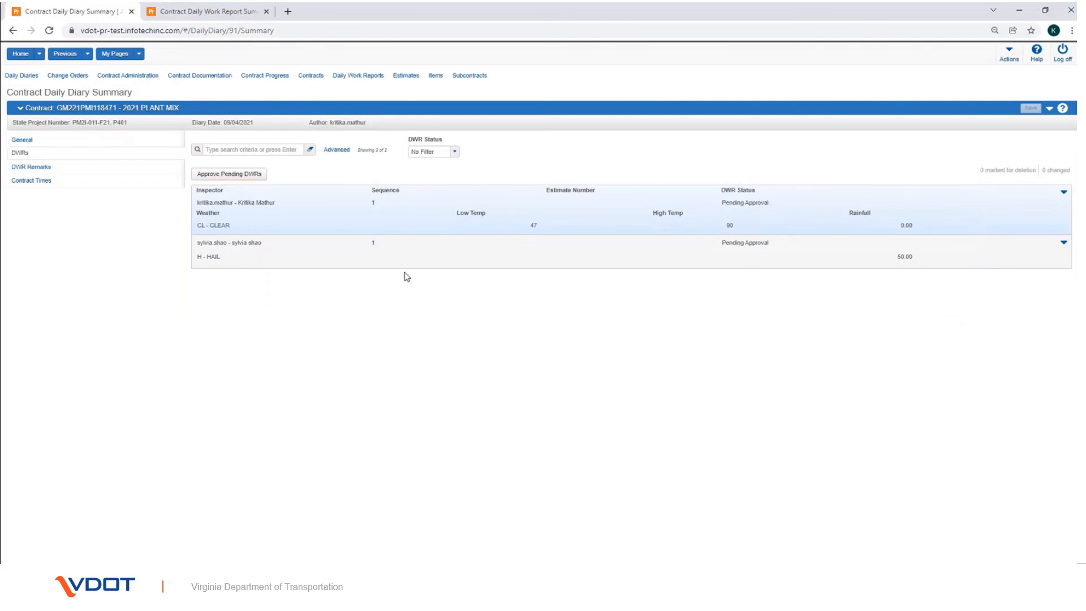
{"action": "left_click", "coordinate": [373, 203]}
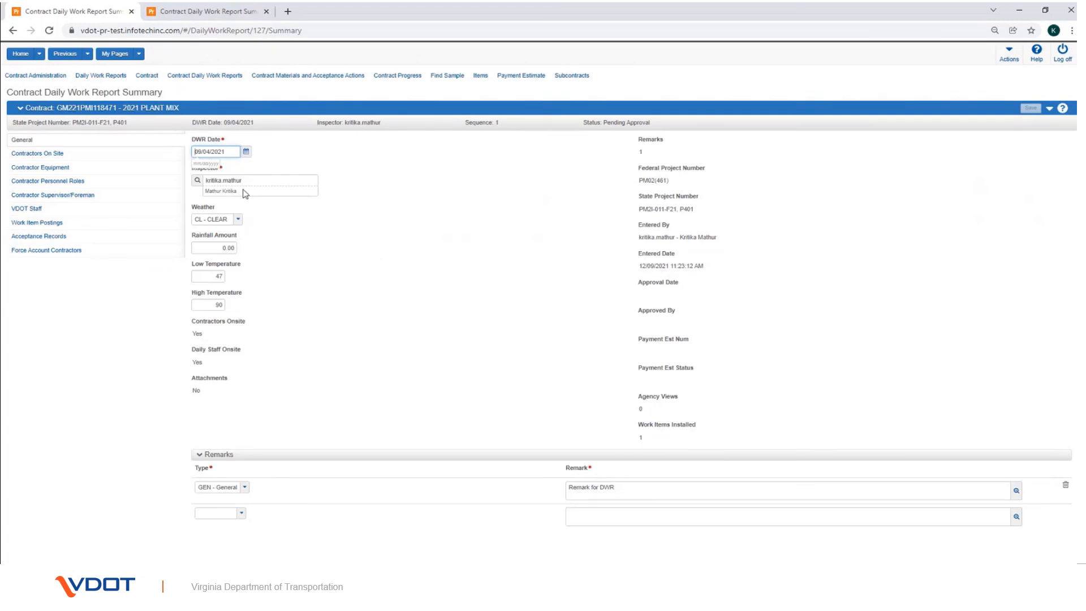
{"action": "left_click", "coordinate": [65, 55]}
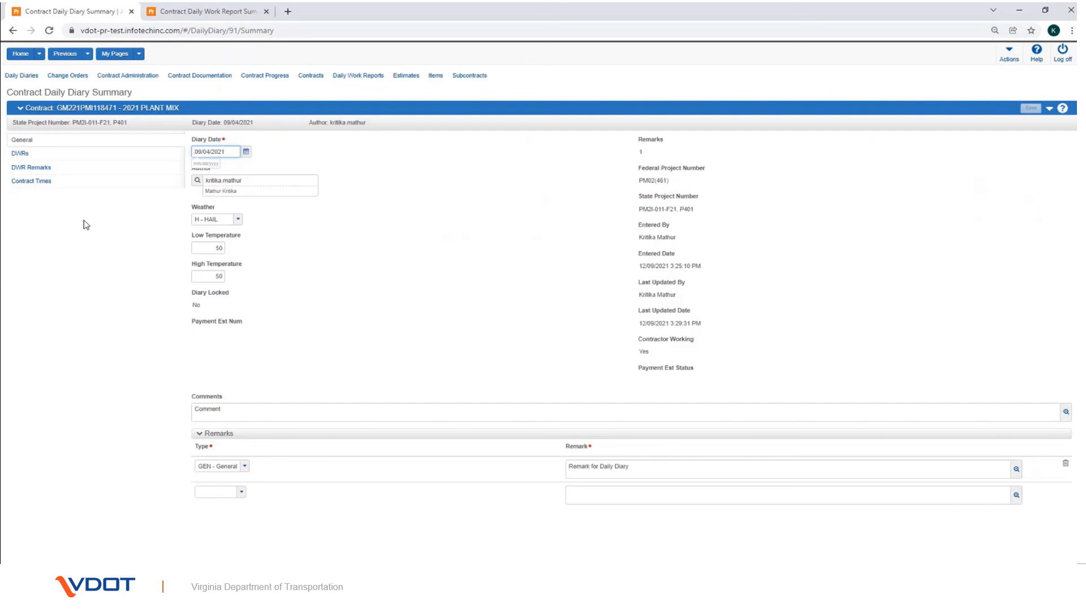
Step: Approve all pending Daily Work Reports attached to the 09/04/2021 diary and check their DWR status
{"action": "left_click", "coordinate": [45, 155]}
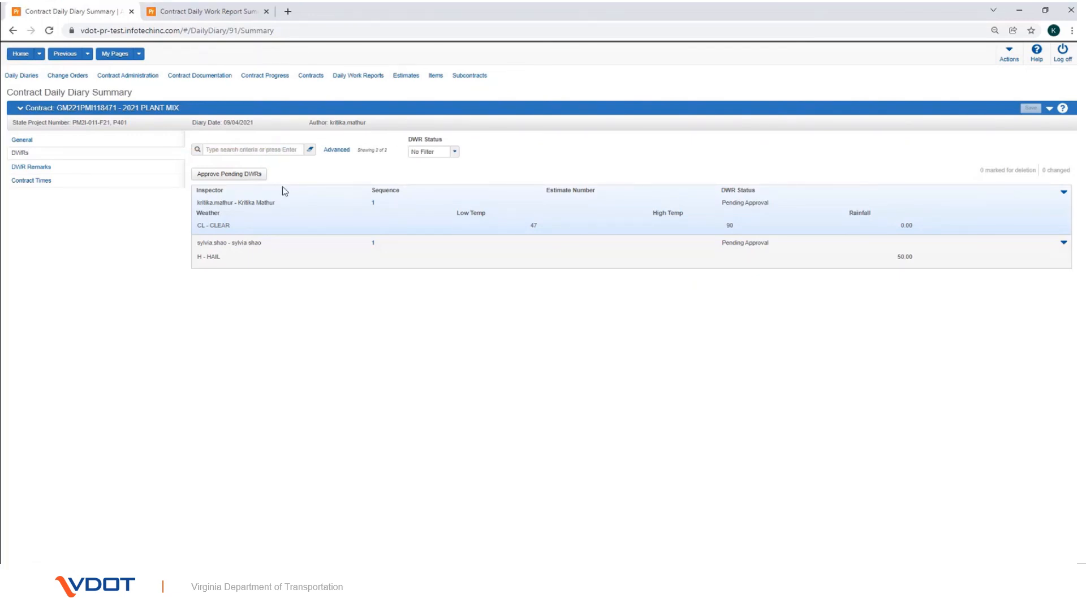
{"action": "left_click", "coordinate": [252, 175]}
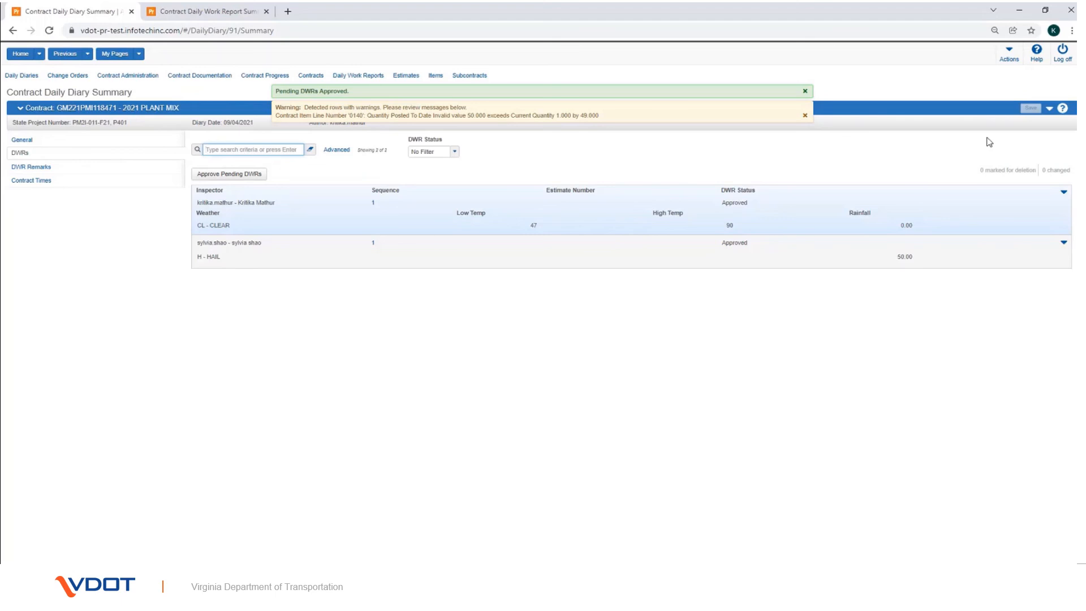
{"action": "key", "text": "ctrl+2"}
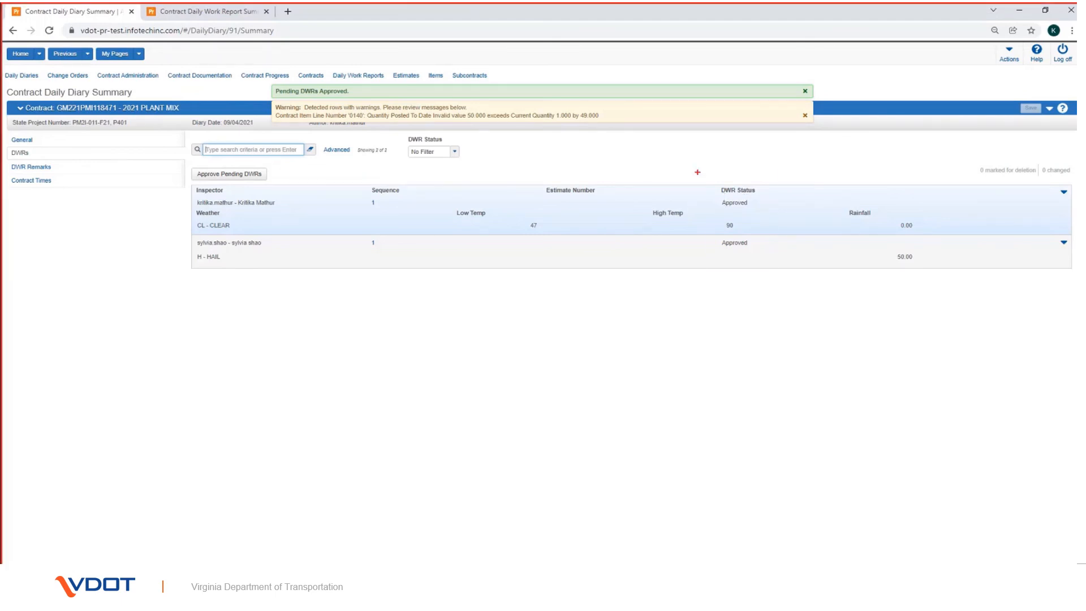
{"action": "left_click_drag", "start_coordinate": [697, 171], "coordinate": [795, 288]}
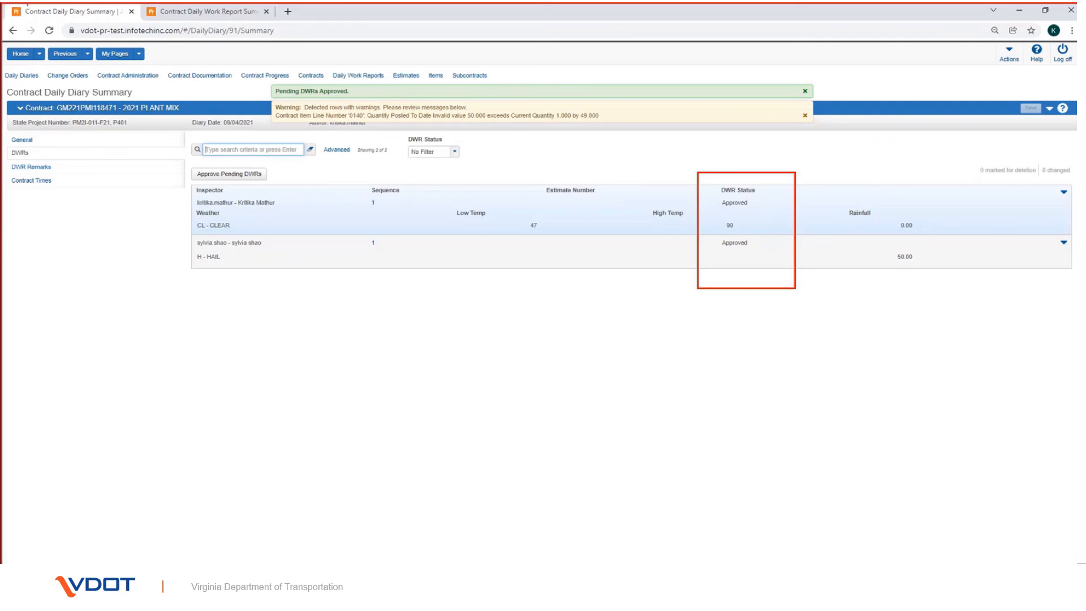
{"action": "key", "text": "Escape"}
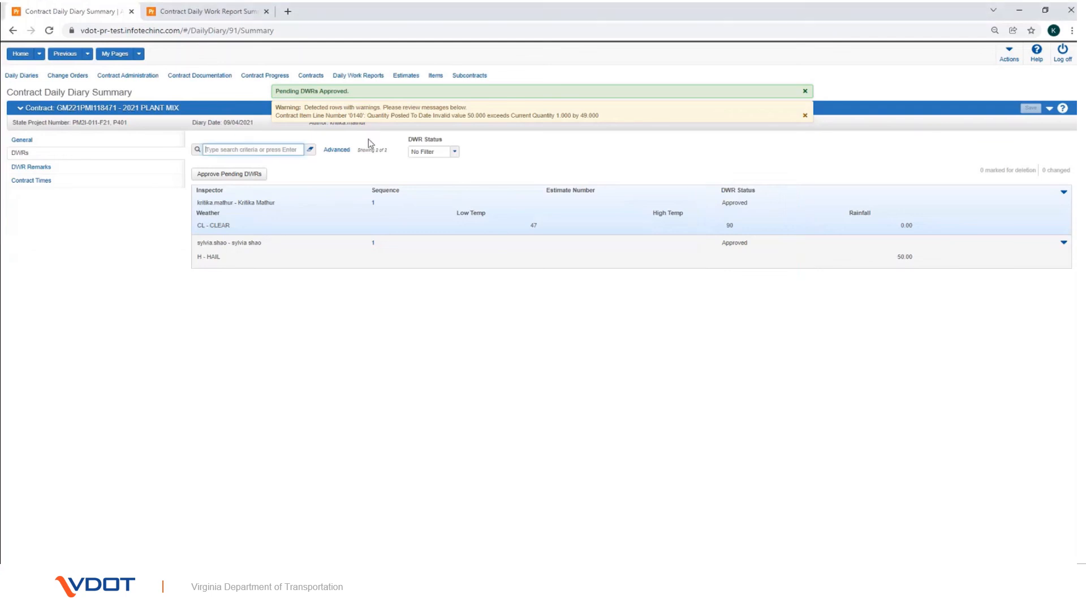